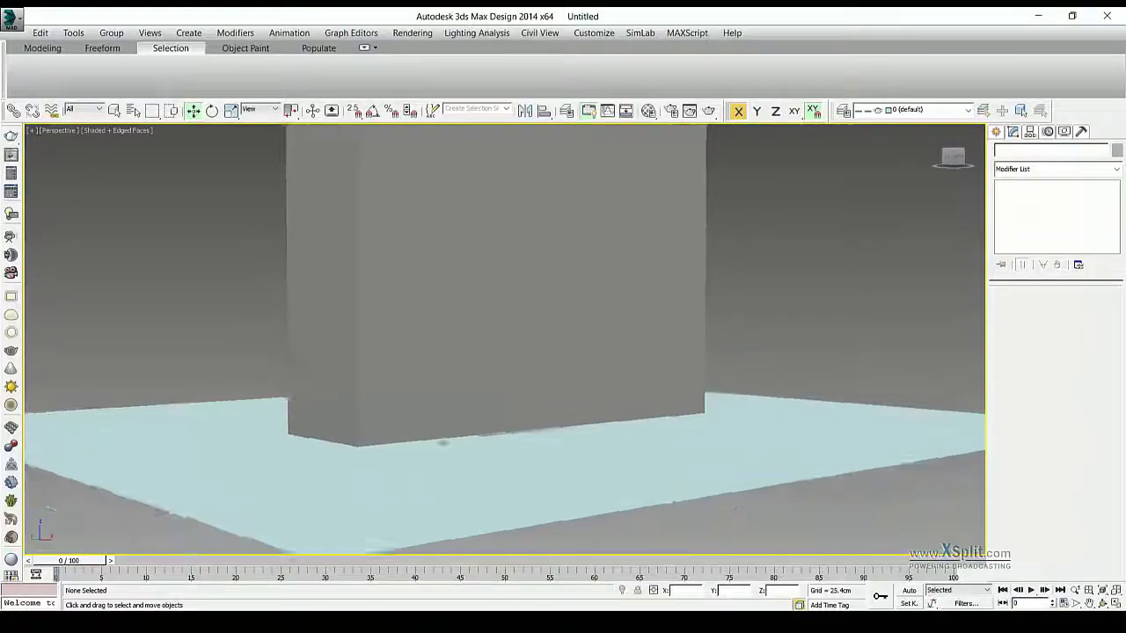
Leave the facade reference photo and return to the 3ds Max scene for box creation
{"action": "left_click", "coordinate": [996, 131]}
Create a box 420 wide and 300 tall and move it against the building's base
{"action": "left_click", "coordinate": [1024, 219]}
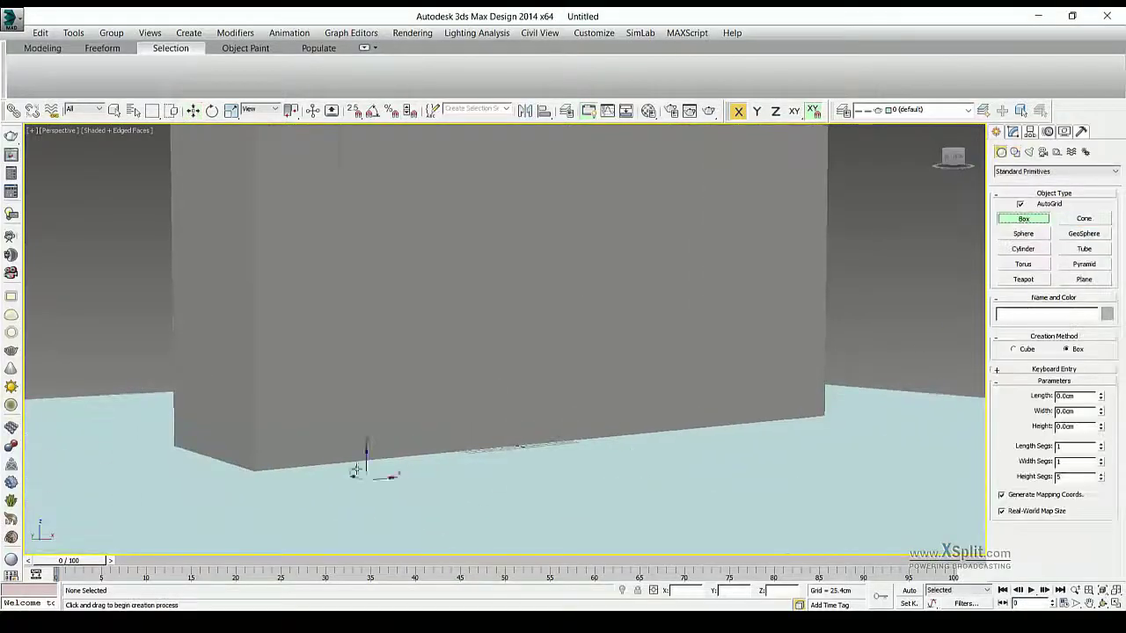
{"action": "left_click_drag", "start_coordinate": [355, 462], "coordinate": [591, 475]}
{"action": "mouse_move", "coordinate": [579, 350]}
{"action": "middle_mouse_down", "text": "alt"}
{"action": "mouse_move", "coordinate": [452, 377]}
{"action": "mouse_move", "coordinate": [390, 460]}
{"action": "middle_mouse_up", "text": "alt"}
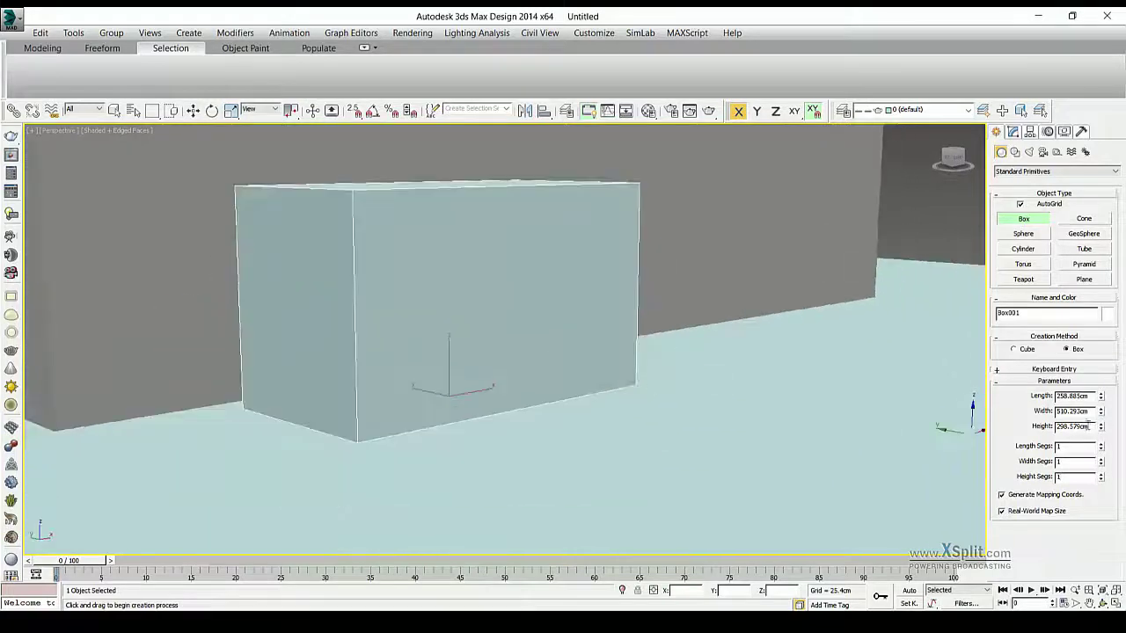
{"action": "type", "text": "420.0cm"}
{"action": "key", "text": "Return"}
{"action": "type", "text": "300"}
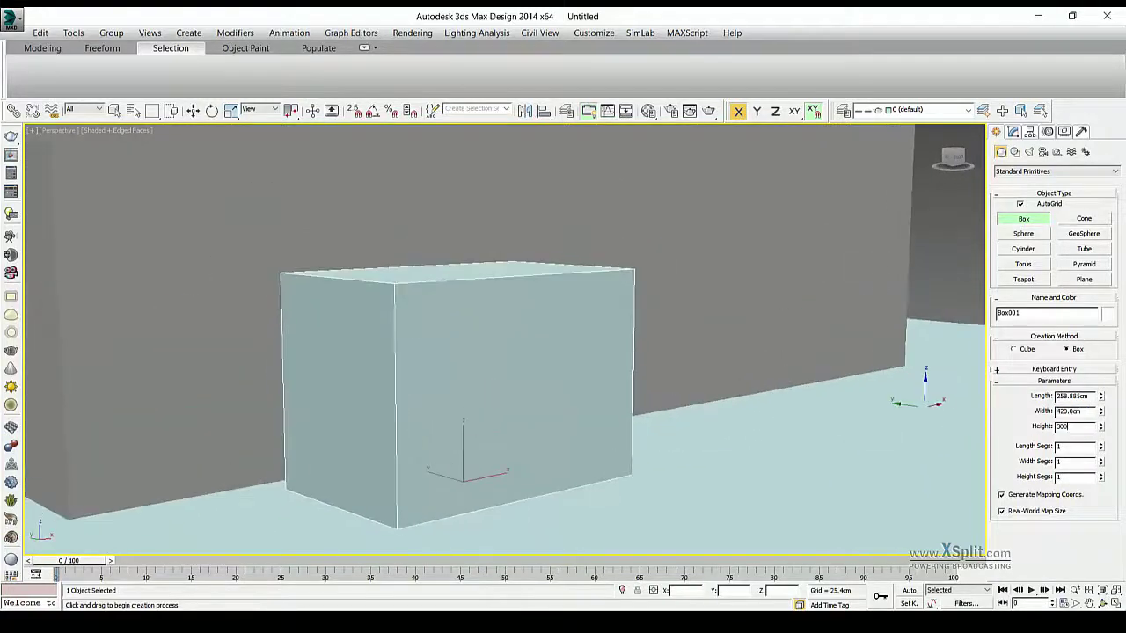
{"action": "key", "text": "Return"}
{"action": "key", "text": "w"}
{"action": "middle_click_drag", "start_coordinate": [402, 322], "coordinate": [464, 404], "text": "alt"}
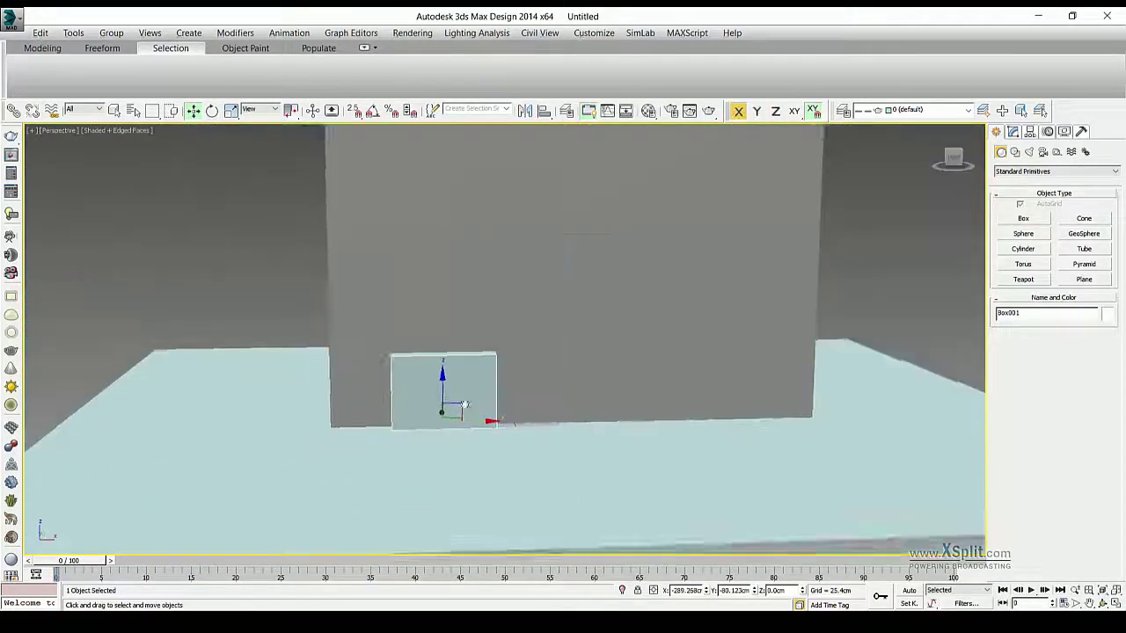
In front view, set the building block's object colour to purple
{"action": "key", "text": "f"}
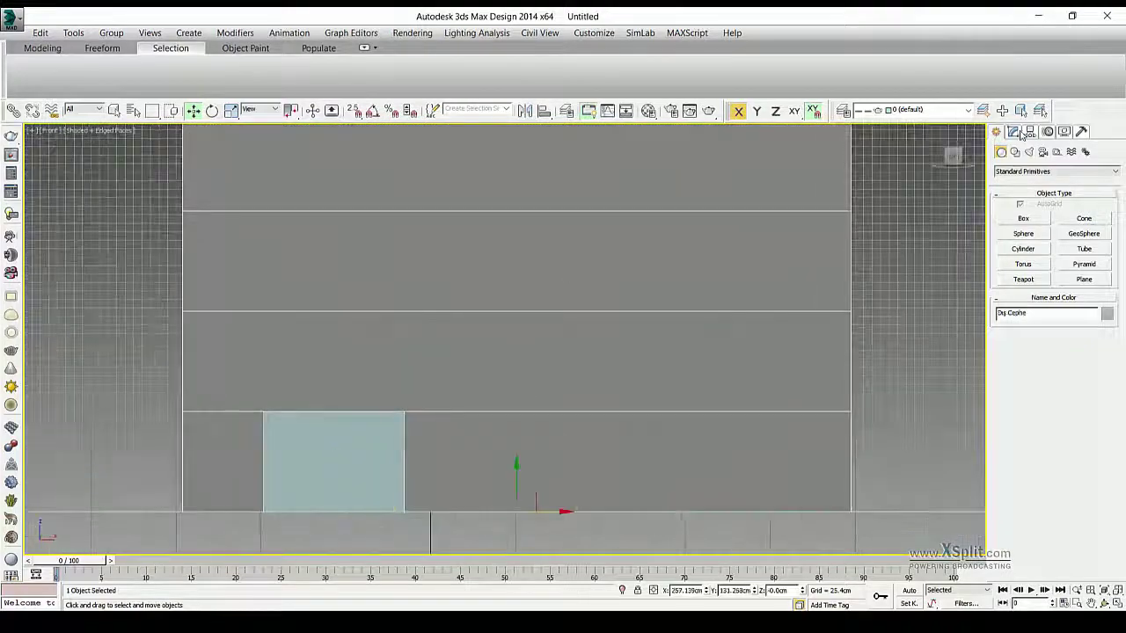
{"action": "left_click", "coordinate": [1013, 132]}
{"action": "left_click", "coordinate": [1116, 157]}
{"action": "left_click", "coordinate": [606, 203]}
{"action": "left_click", "coordinate": [606, 314]}
{"action": "scroll", "coordinate": [515, 373], "scroll_direction": "up", "scroll_amount": 3}
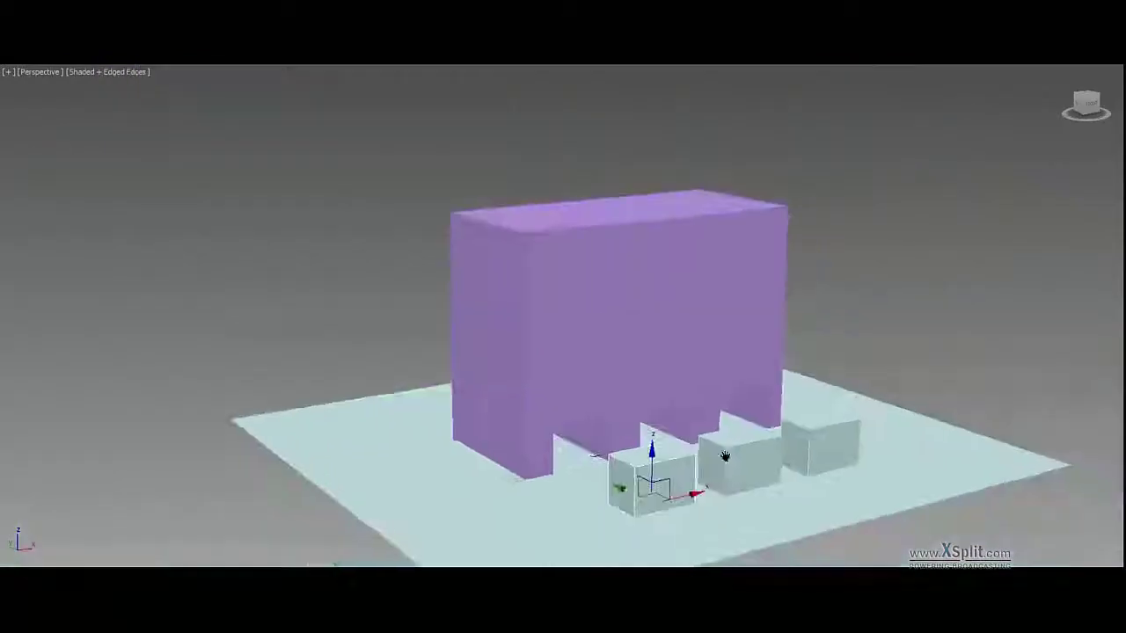
Select the red plane and an opening wall, then select the remaining shop openings
{"action": "scroll", "coordinate": [724, 455], "scroll_direction": "up", "scroll_amount": 5}
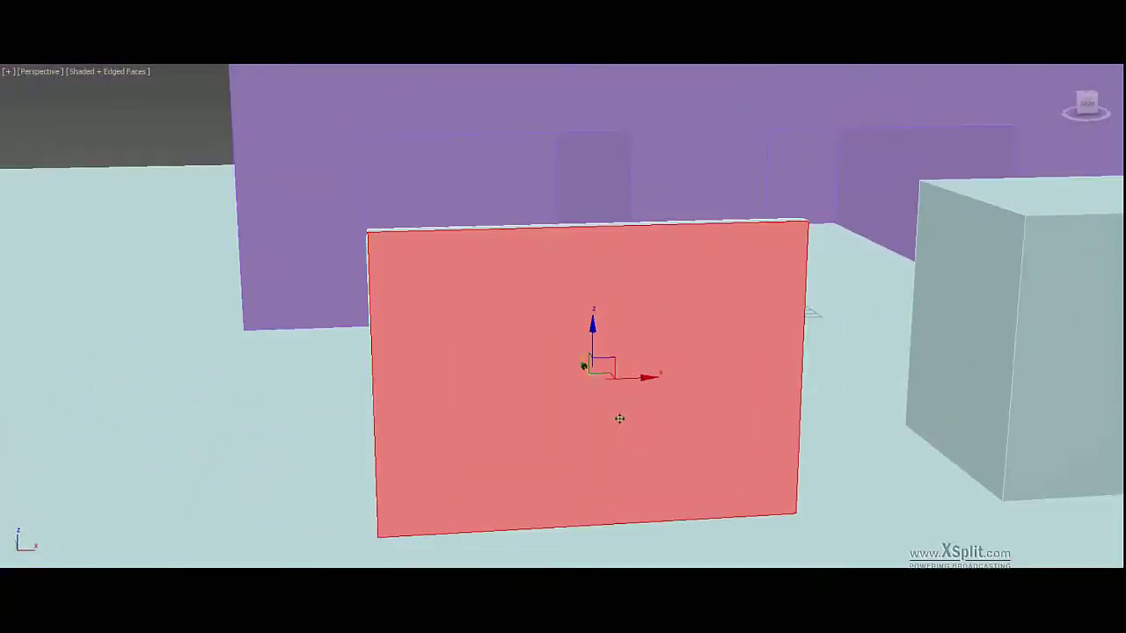
{"action": "left_click", "coordinate": [583, 350]}
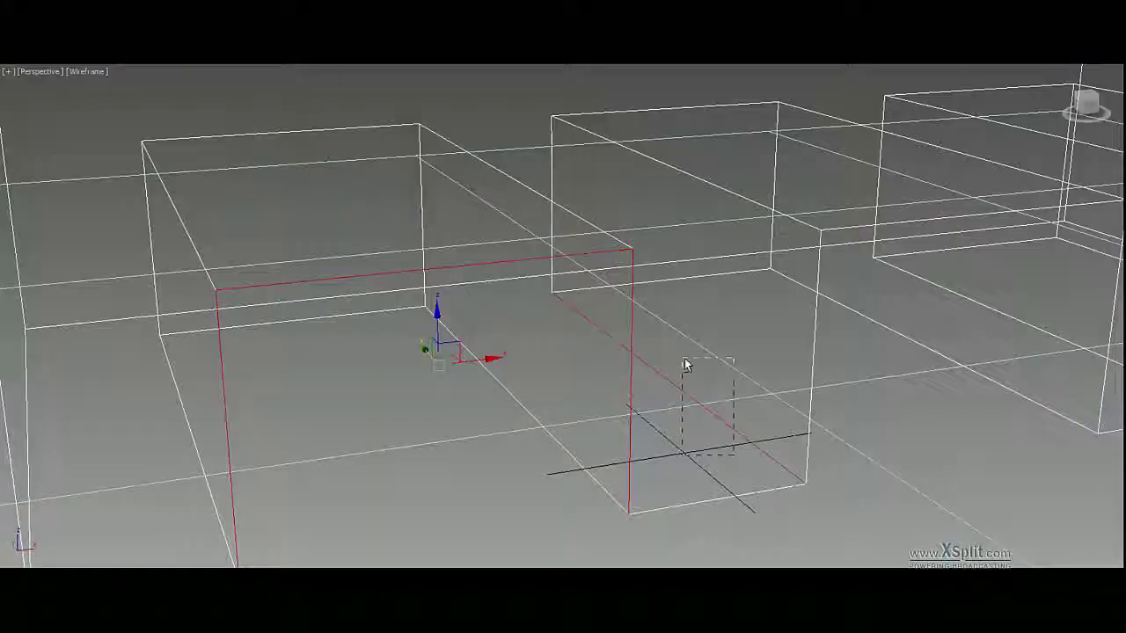
{"action": "middle_click_drag", "start_coordinate": [683, 364], "coordinate": [651, 278]}
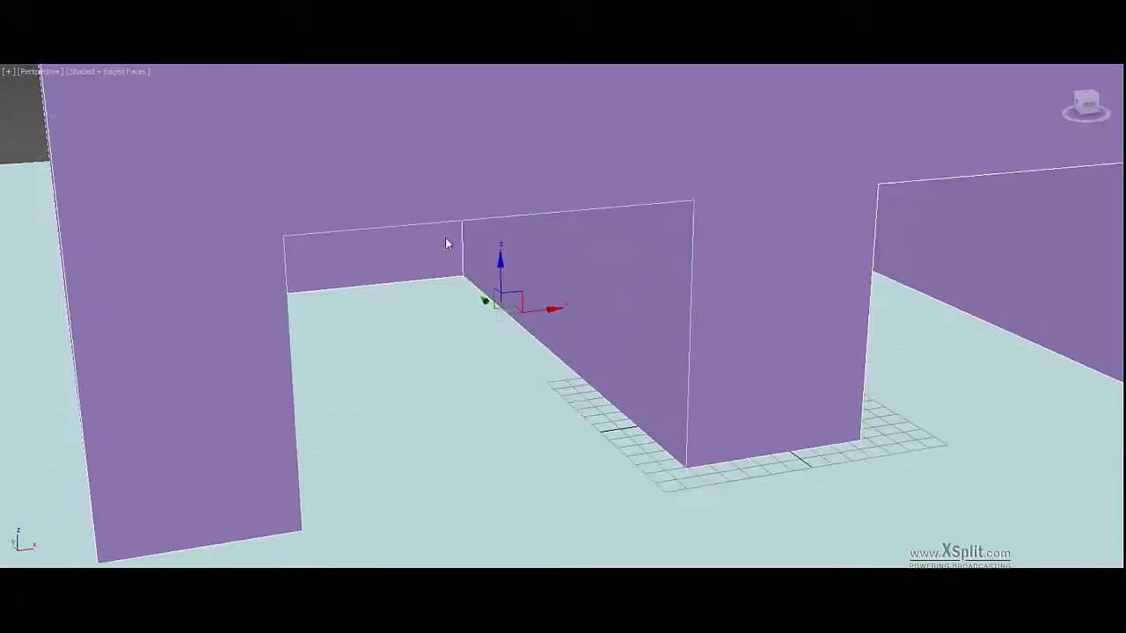
{"action": "left_click", "coordinate": [487, 220]}
{"action": "mouse_move", "coordinate": [487, 219]}
{"action": "middle_mouse_down", "text": "alt"}
{"action": "mouse_move", "coordinate": [343, 200]}
{"action": "mouse_move", "coordinate": [340, 262]}
{"action": "mouse_move", "coordinate": [634, 372]}
{"action": "mouse_move", "coordinate": [564, 293]}
{"action": "mouse_move", "coordinate": [501, 246]}
{"action": "mouse_move", "coordinate": [658, 348]}
{"action": "middle_mouse_up", "text": "alt"}
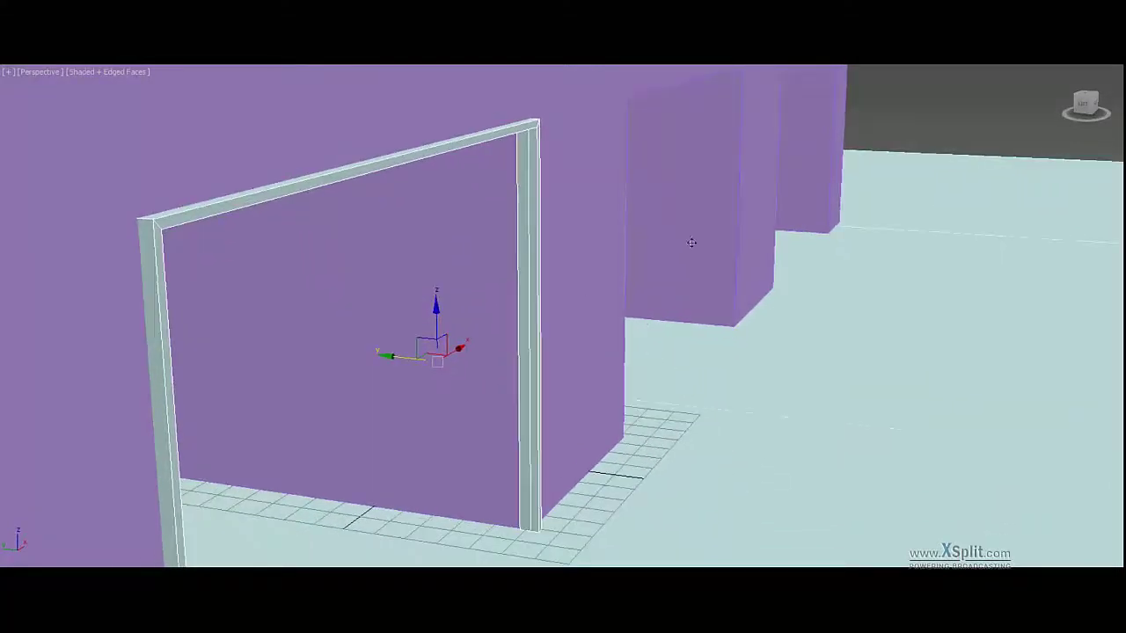
{"action": "middle_click_drag", "start_coordinate": [692, 242], "coordinate": [545, 286], "text": "alt"}
{"action": "middle_click_drag", "start_coordinate": [623, 219], "coordinate": [563, 264], "text": "alt"}
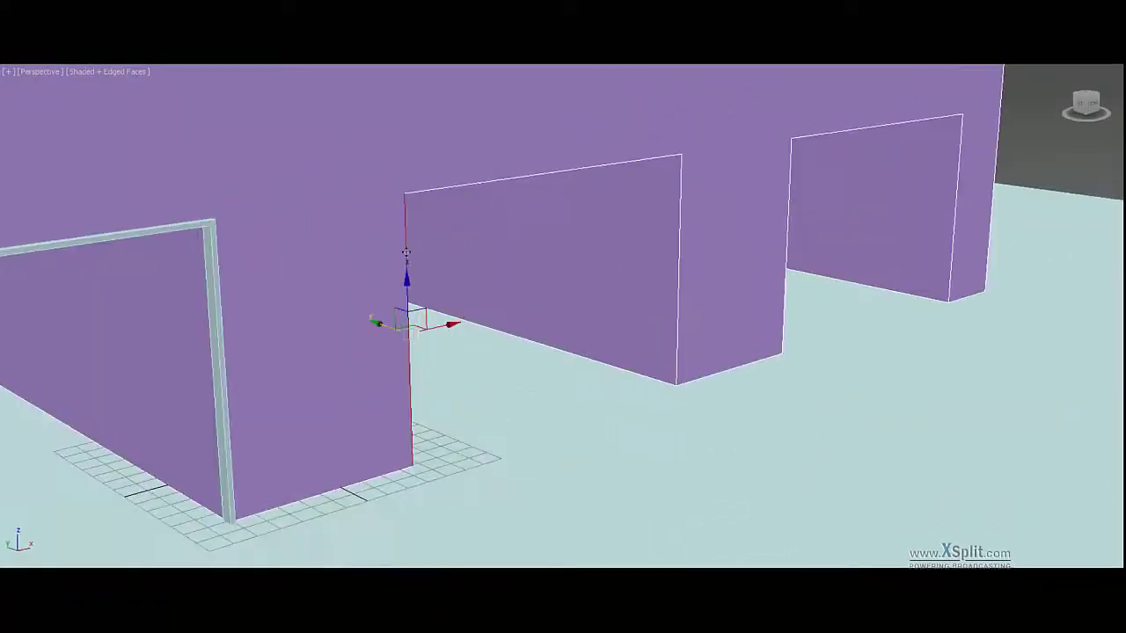
{"action": "left_click", "coordinate": [792, 240]}
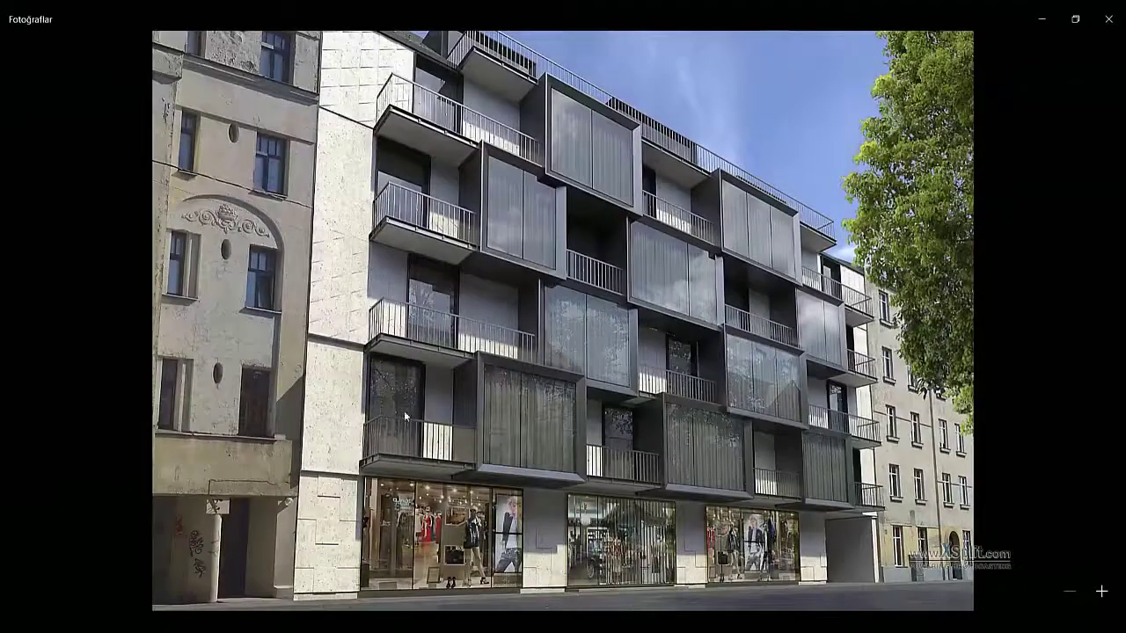
Zoom into the lower-left balcony of the facade reference photo
{"action": "scroll", "coordinate": [393, 459], "scroll_direction": "up", "scroll_amount": 5}
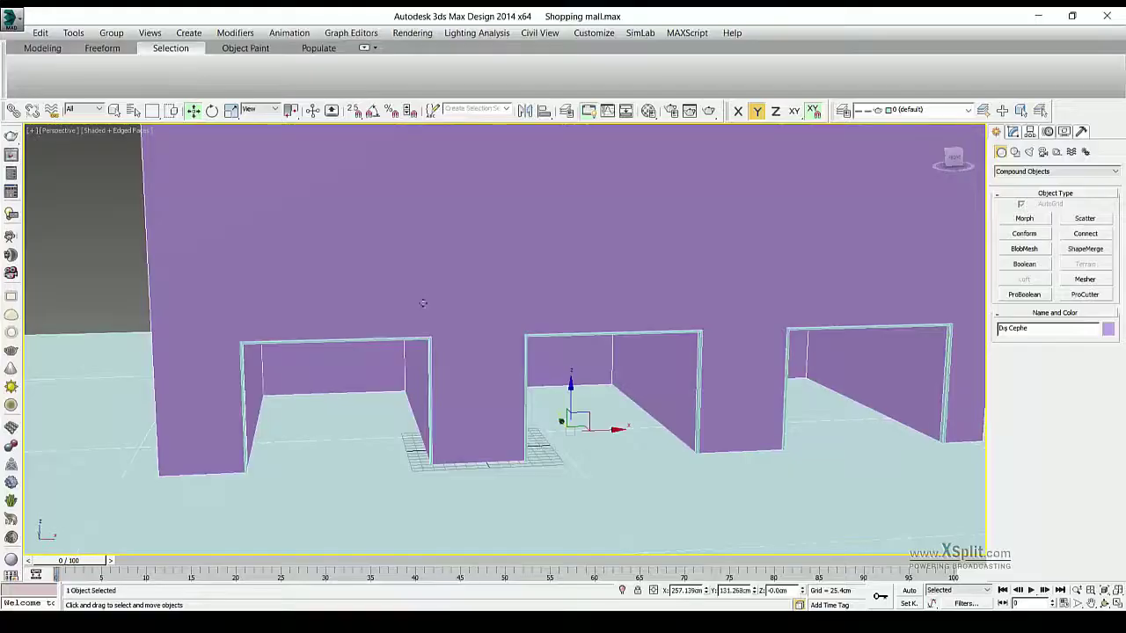
Connect the building's vertical edges with 4 segments to form floor edge loops
{"action": "scroll", "coordinate": [466, 344], "scroll_direction": "down", "scroll_amount": 5}
{"action": "scroll", "coordinate": [466, 344], "scroll_direction": "up", "scroll_amount": 5}
{"action": "scroll", "coordinate": [413, 345], "scroll_direction": "down", "scroll_amount": 2}
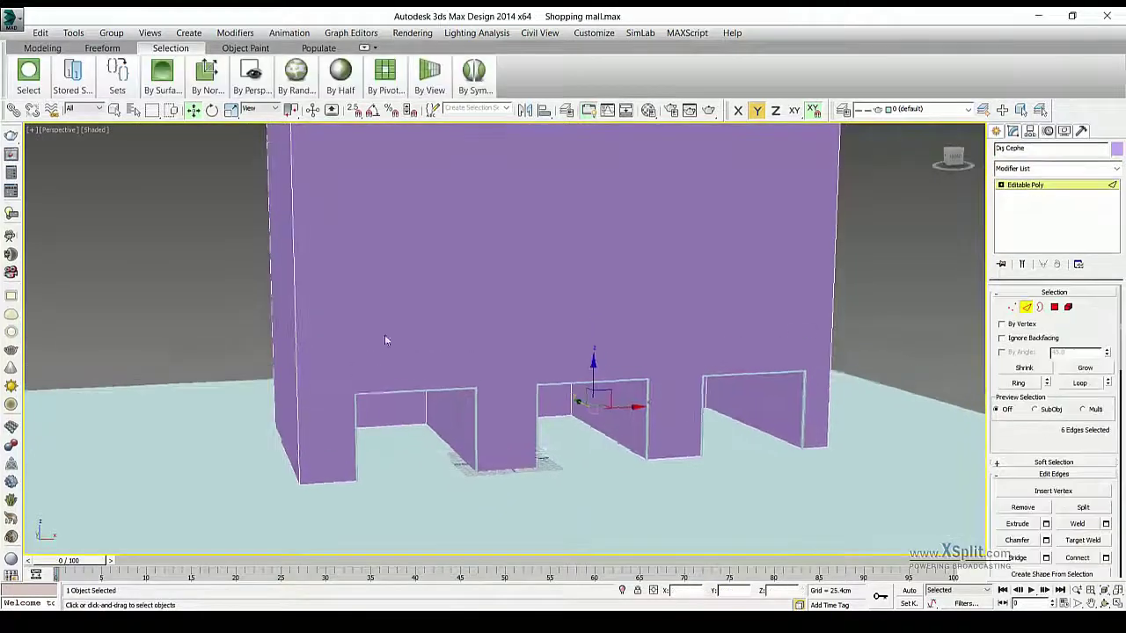
{"action": "scroll", "coordinate": [385, 334], "scroll_direction": "down", "scroll_amount": 4}
{"action": "key", "text": "2"}
{"action": "middle_click_drag", "start_coordinate": [421, 226], "coordinate": [786, 358], "text": "alt"}
{"action": "left_click", "coordinate": [1105, 557]}
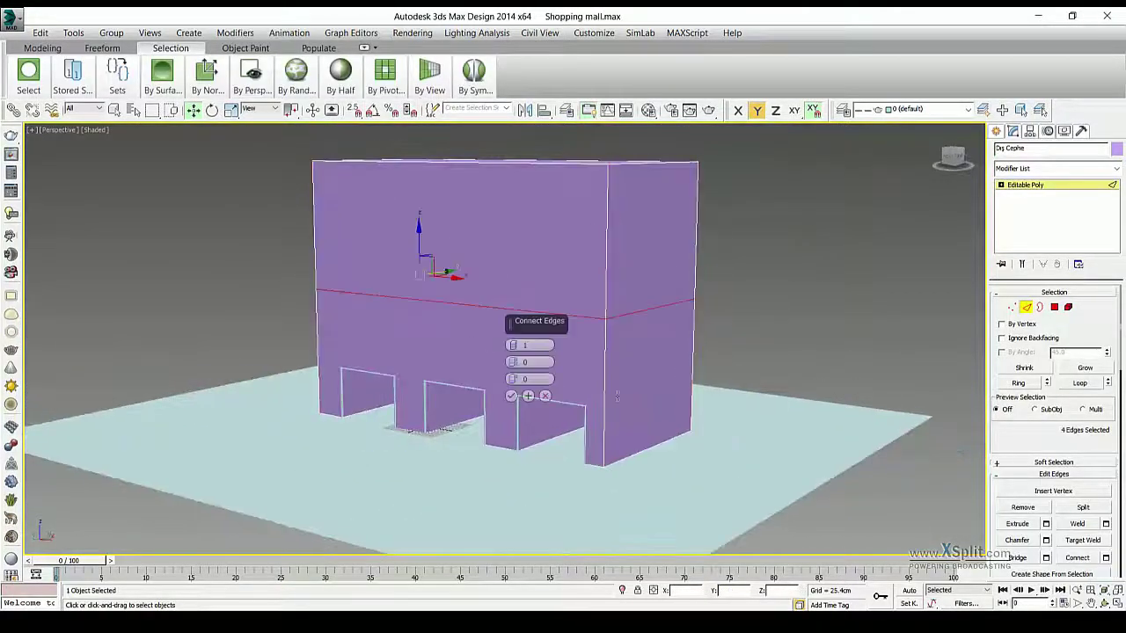
{"action": "left_click_drag", "start_coordinate": [519, 345], "coordinate": [601, 422]}
{"action": "left_click", "coordinate": [511, 397]}
Create a shape from the selected first-floor edge loop
{"action": "scroll", "coordinate": [511, 397], "scroll_direction": "up", "scroll_amount": 4}
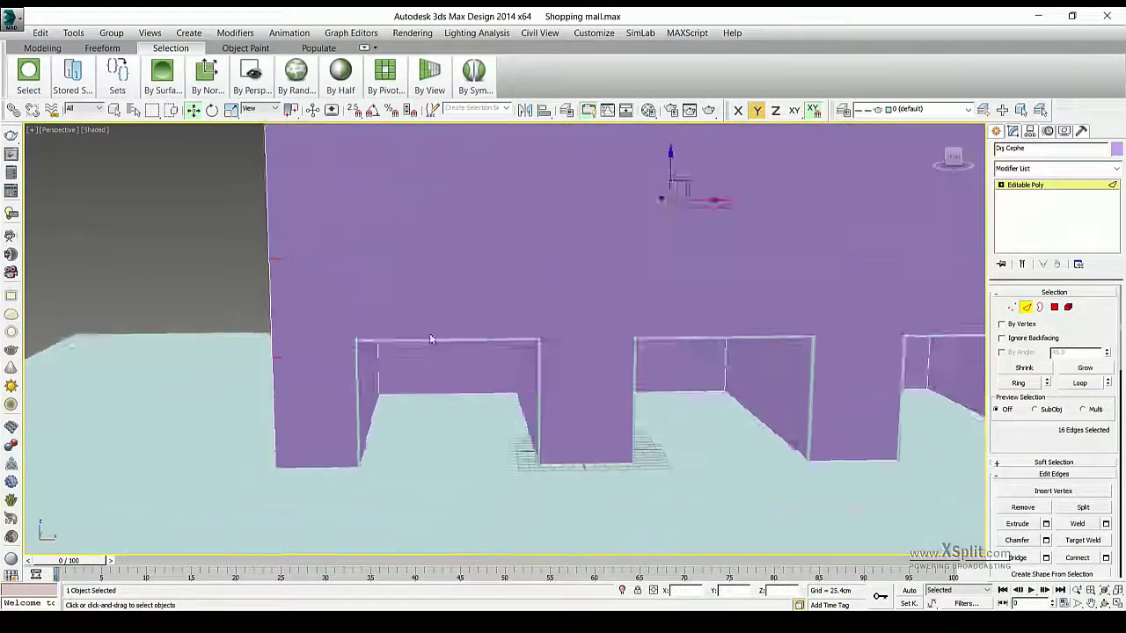
{"action": "scroll", "coordinate": [510, 396], "scroll_direction": "down", "scroll_amount": 3}
{"action": "scroll", "coordinate": [563, 308], "scroll_direction": "up", "scroll_amount": 2}
{"action": "scroll", "coordinate": [1077, 454], "scroll_direction": "down", "scroll_amount": 1}
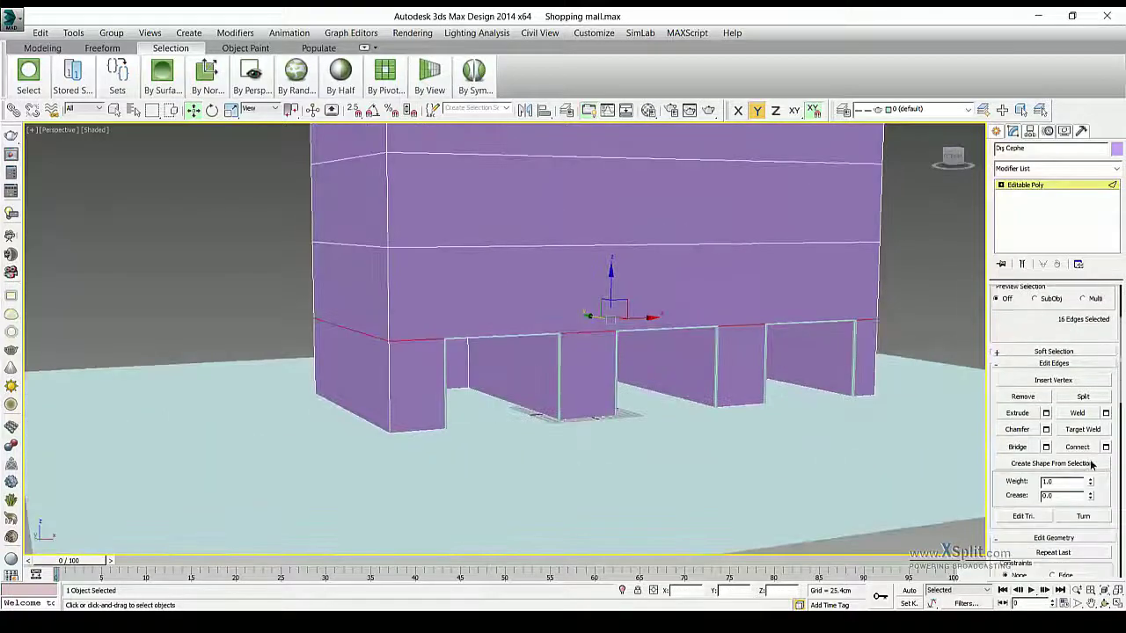
{"action": "left_click", "coordinate": [997, 131]}
{"action": "scroll", "coordinate": [395, 367], "scroll_direction": "up", "scroll_amount": 5}
Render Shape003 with a rectangular profile of 5 cm length by 20 cm width
{"action": "scroll", "coordinate": [395, 367], "scroll_direction": "down", "scroll_amount": 5}
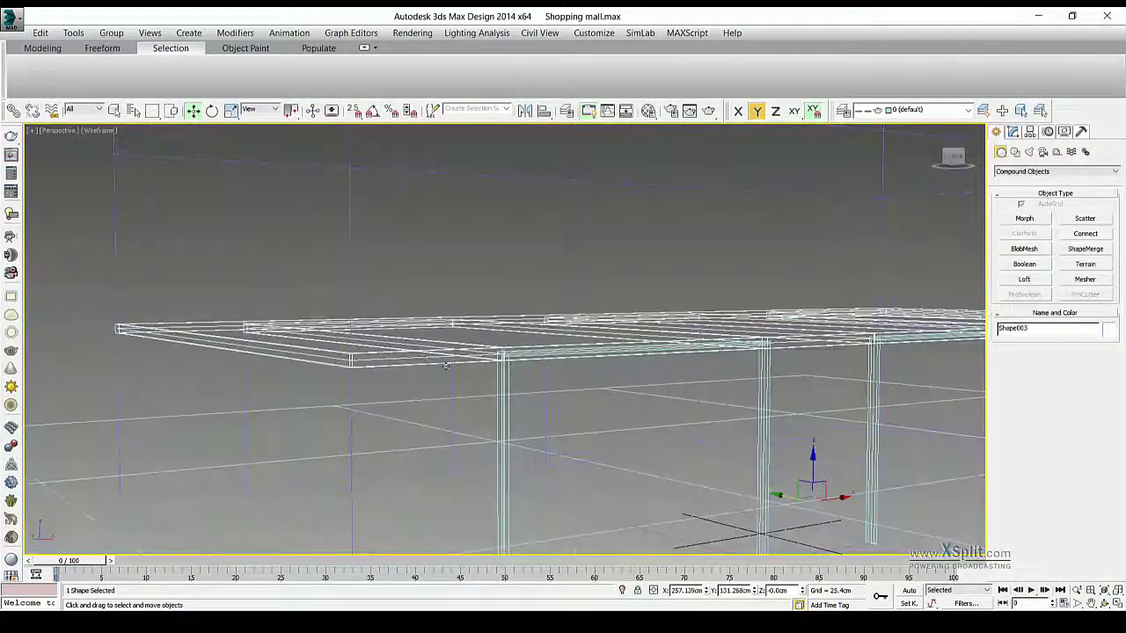
{"action": "scroll", "coordinate": [519, 369], "scroll_direction": "up", "scroll_amount": 4}
{"action": "middle_click_drag", "start_coordinate": [518, 369], "coordinate": [826, 397], "text": "alt"}
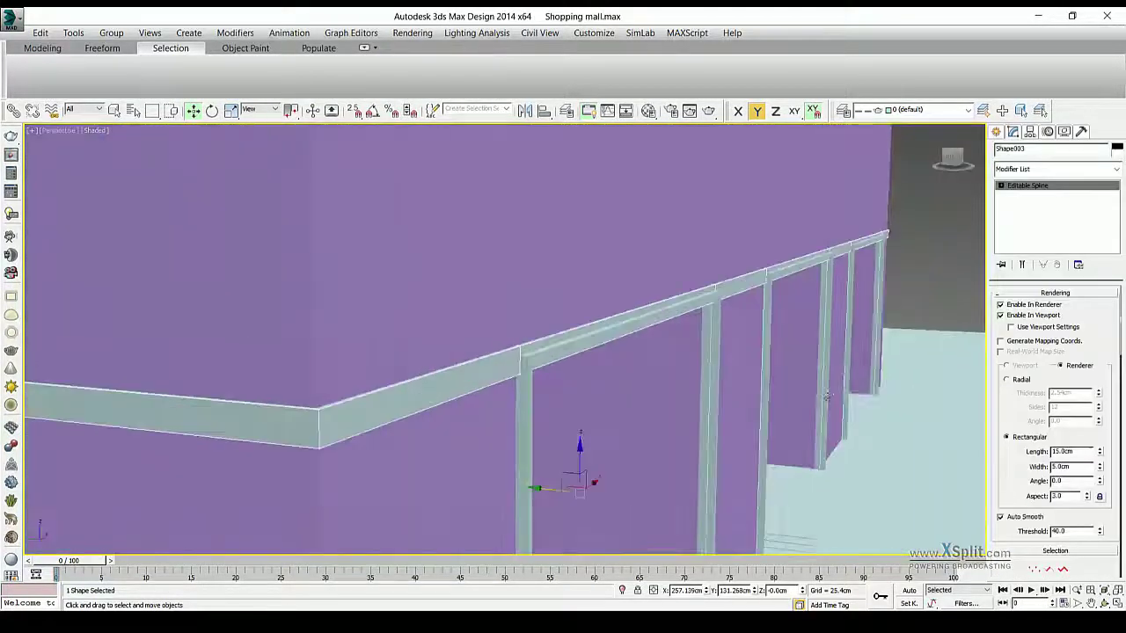
{"action": "type", "text": "20"}
{"action": "key", "text": "Return"}
{"action": "type", "text": "5"}
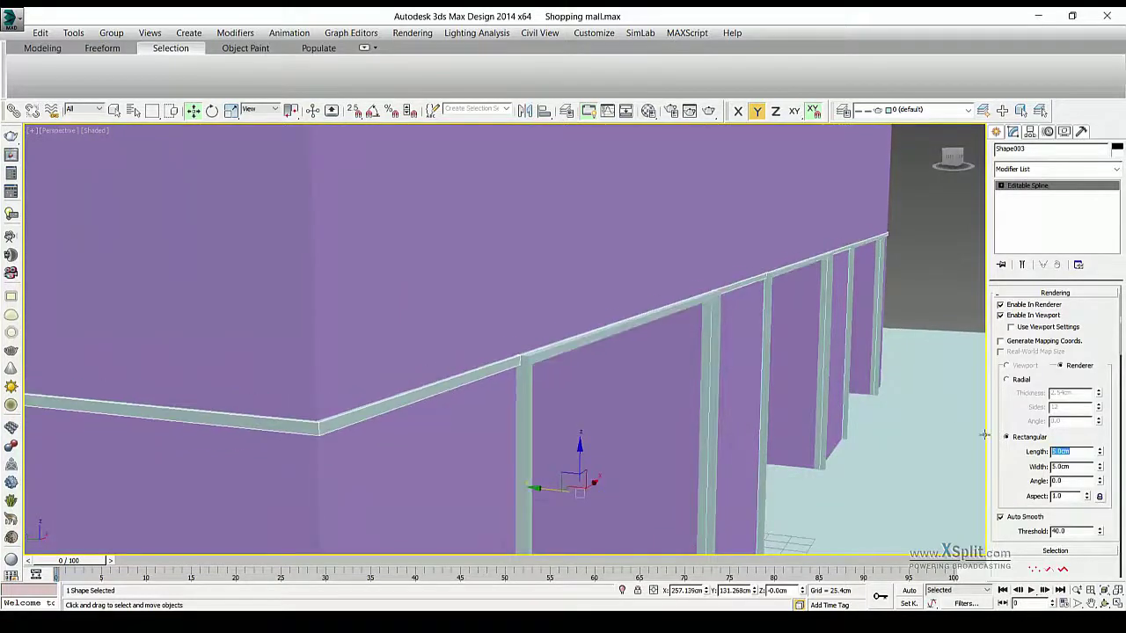
{"action": "key", "text": "Tab"}
{"action": "type", "text": "20"}
{"action": "key", "text": "Return"}
{"action": "middle_click_drag", "start_coordinate": [527, 369], "coordinate": [616, 378], "text": "alt"}
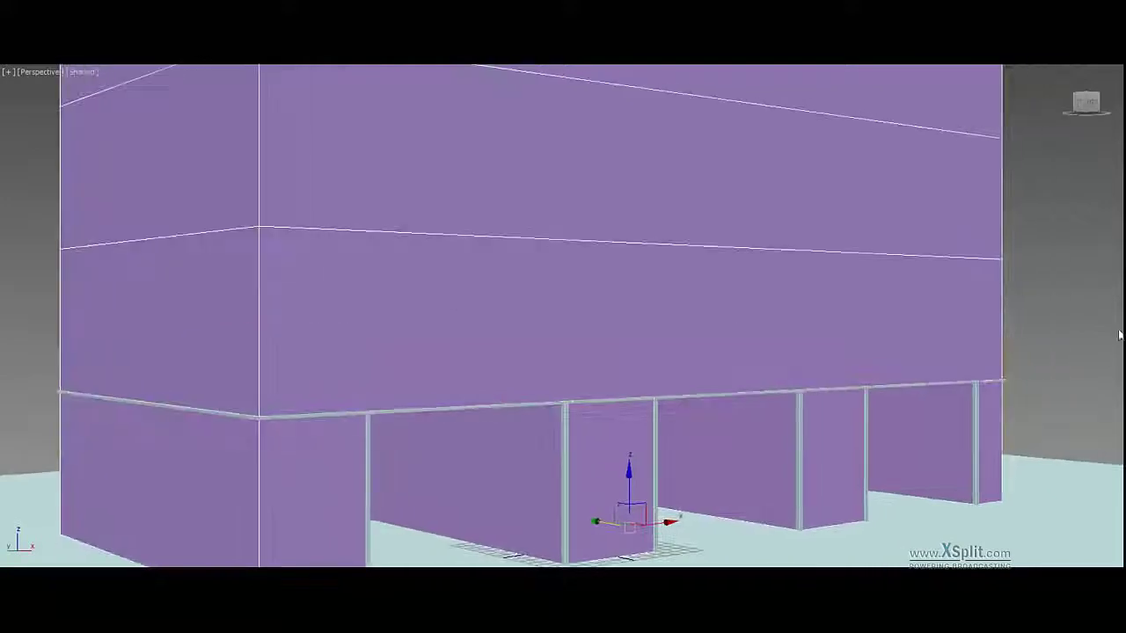
{"action": "middle_click_drag", "start_coordinate": [553, 385], "coordinate": [474, 240], "text": "alt"}
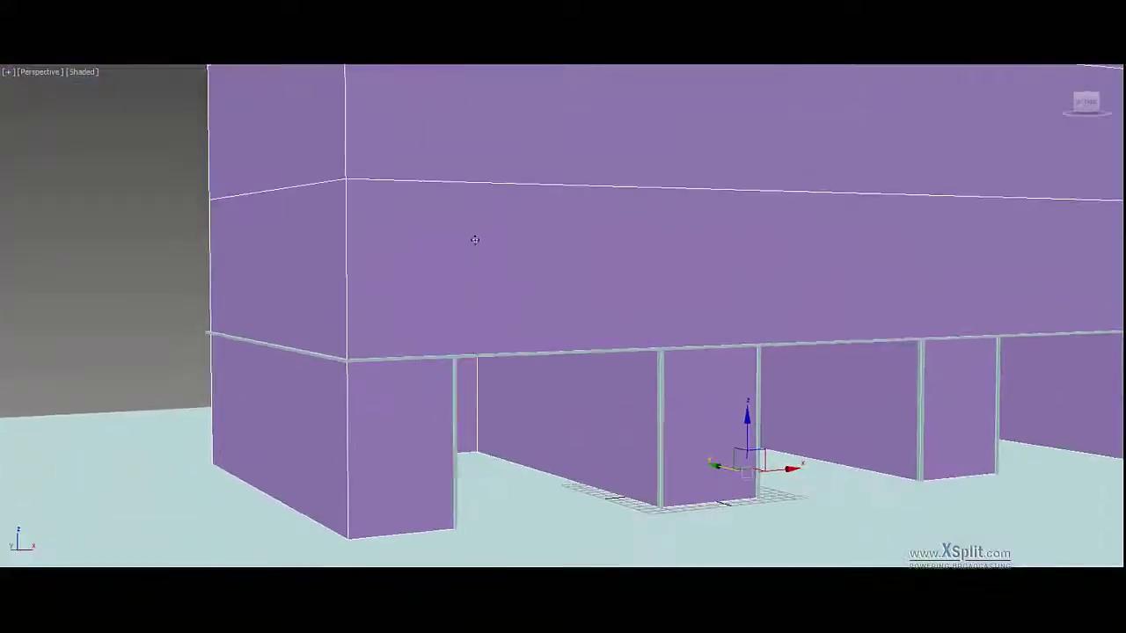
{"action": "key", "text": "f"}
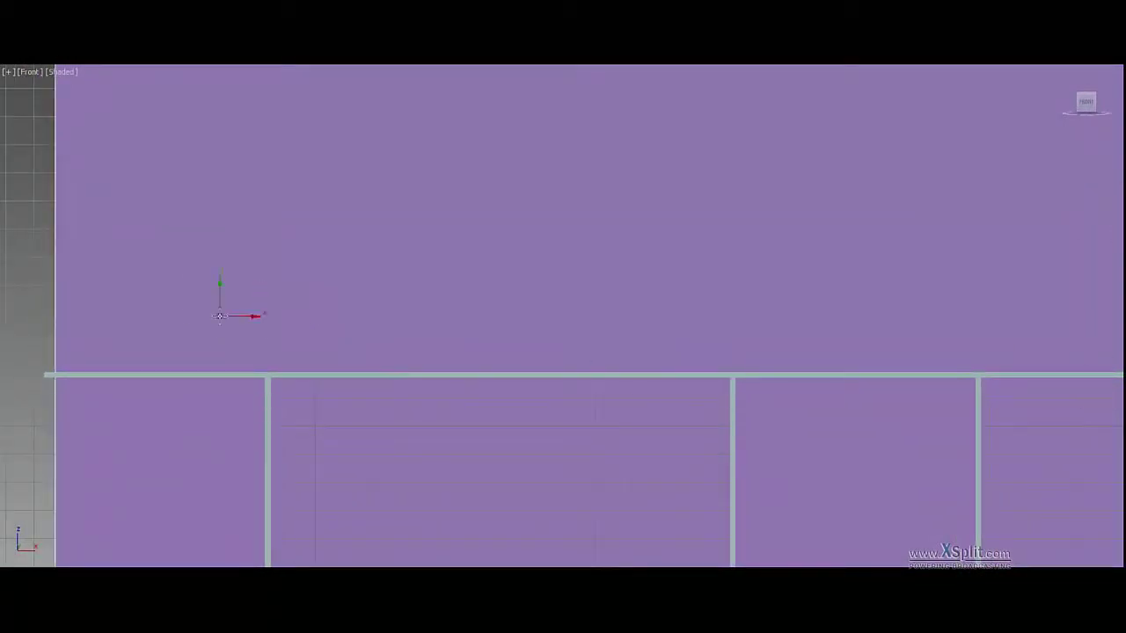
Frame the stepped profile and place the first point of a balcony outline in Top view
{"action": "scroll", "coordinate": [220, 317], "scroll_direction": "up", "scroll_amount": 2}
{"action": "scroll", "coordinate": [286, 269], "scroll_direction": "up", "scroll_amount": 3}
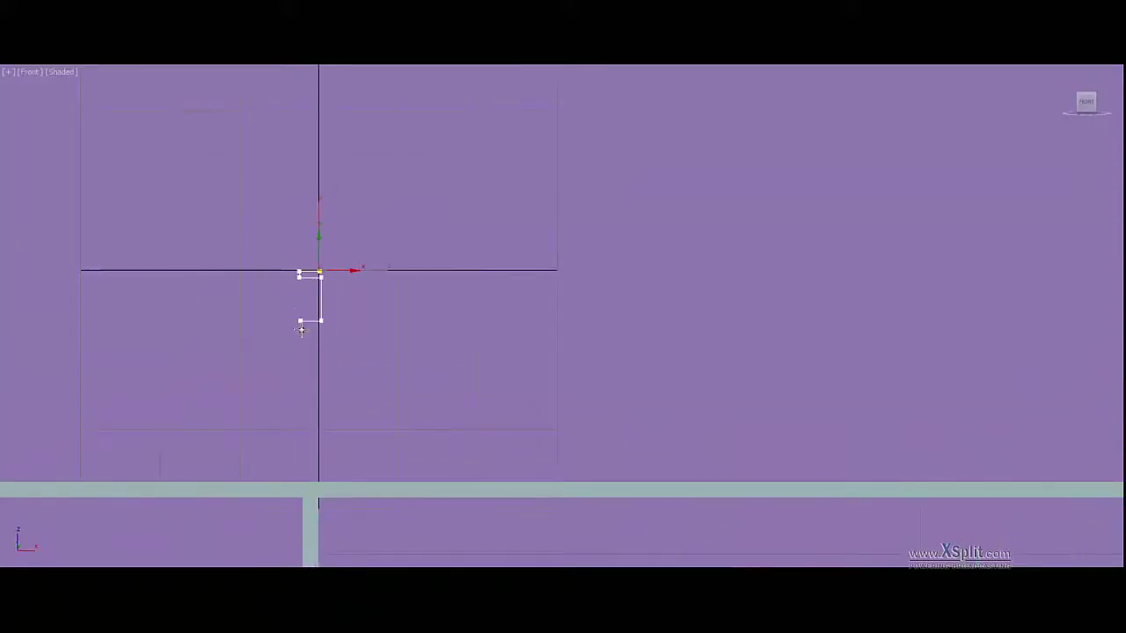
{"action": "key", "text": "z"}
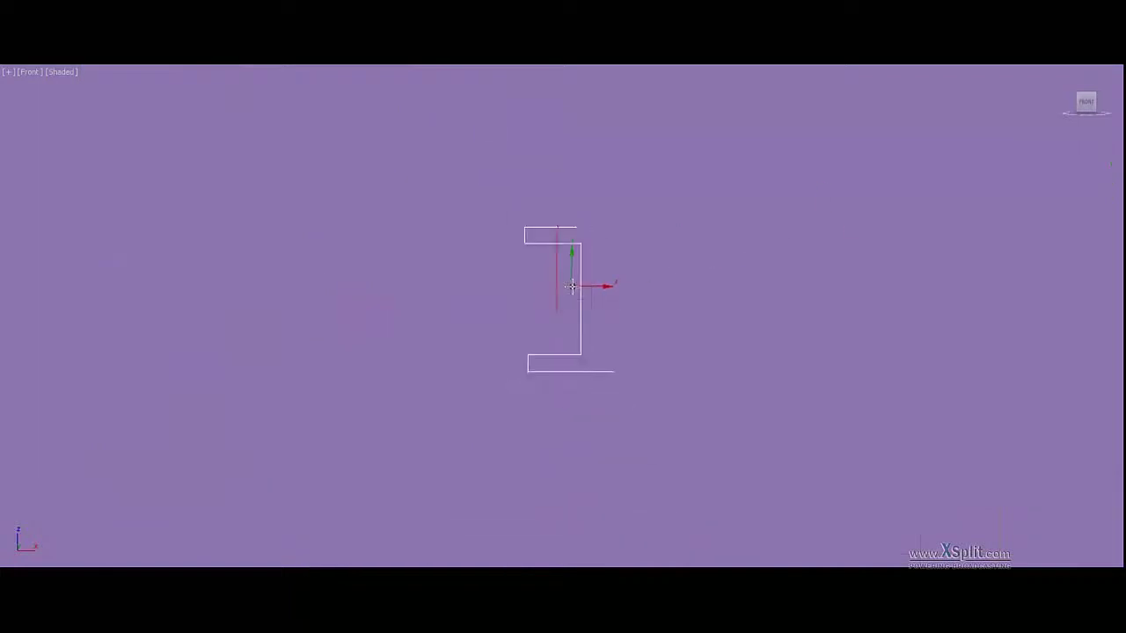
{"action": "key", "text": "p"}
{"action": "mouse_move", "coordinate": [624, 297]}
{"action": "middle_mouse_down", "text": "alt"}
{"action": "mouse_move", "coordinate": [648, 238]}
{"action": "mouse_move", "coordinate": [339, 297]}
{"action": "middle_mouse_up", "text": "alt"}
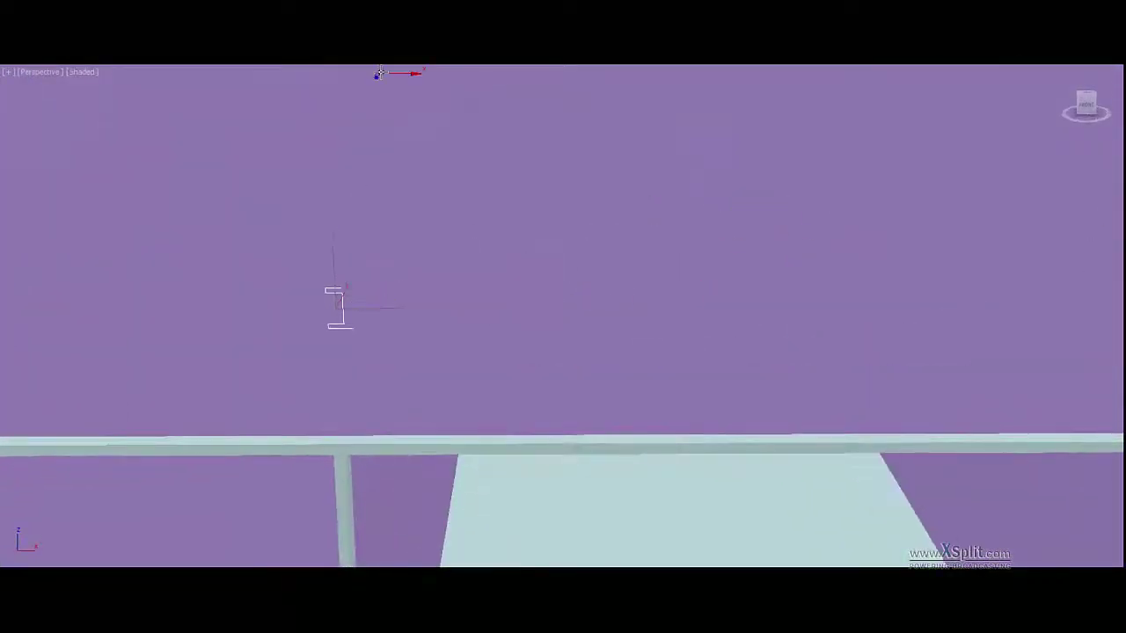
{"action": "left_click", "coordinate": [342, 286]}
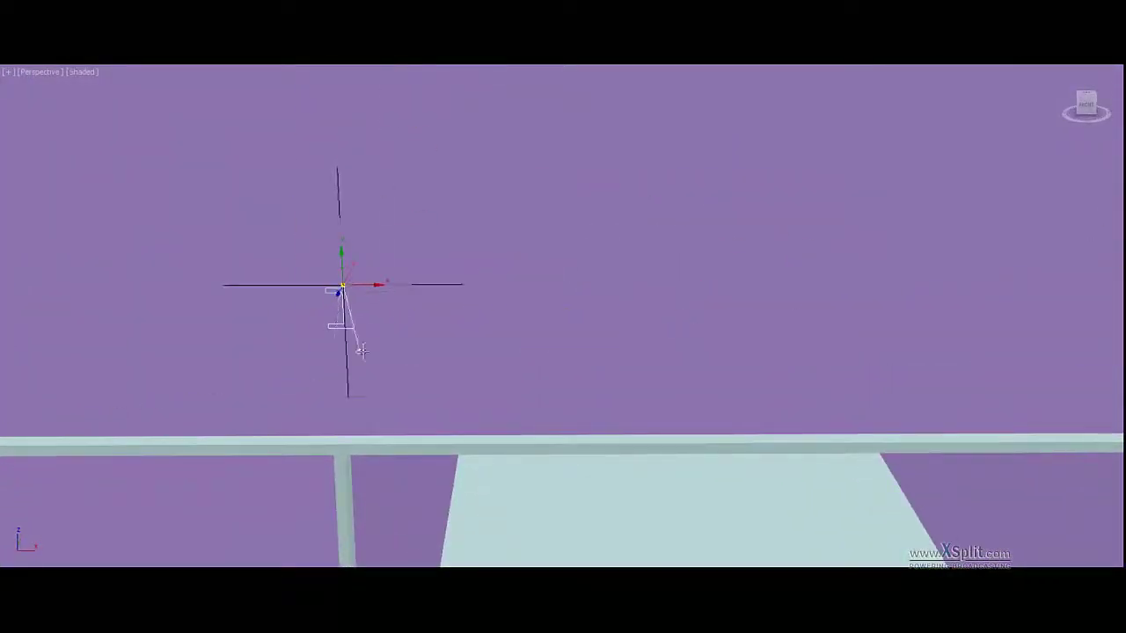
{"action": "key", "text": "t"}
{"action": "scroll", "coordinate": [384, 378], "scroll_direction": "up", "scroll_amount": 2}
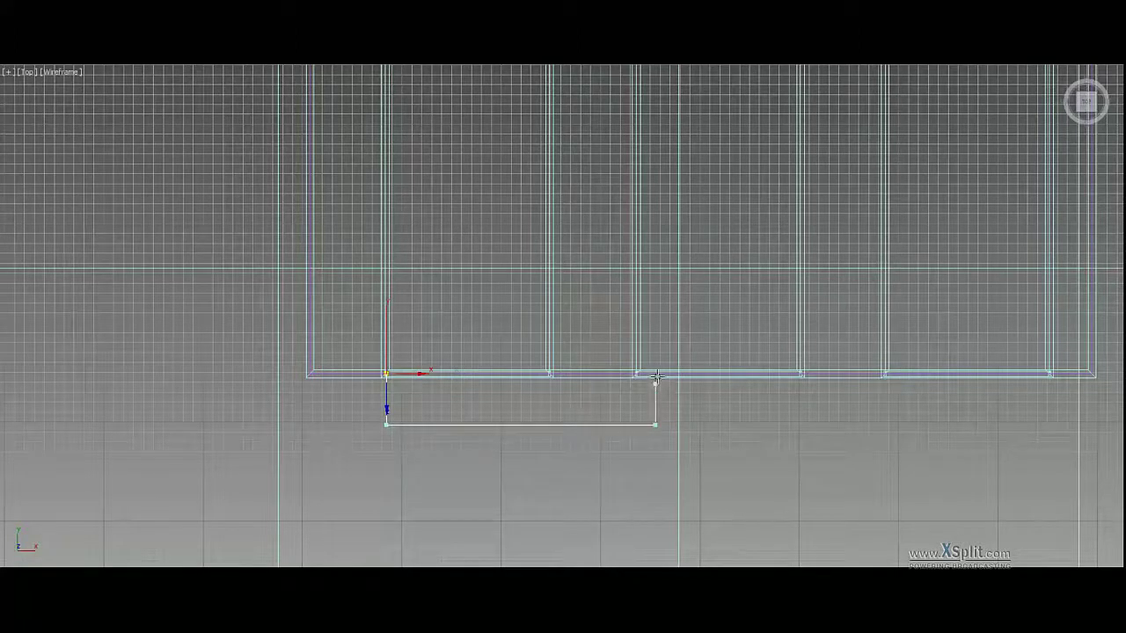
In shaded perspective, draw the path line along the wall above the railing
{"action": "key", "text": "p"}
{"action": "middle_click_drag", "start_coordinate": [641, 367], "coordinate": [518, 319], "text": "alt"}
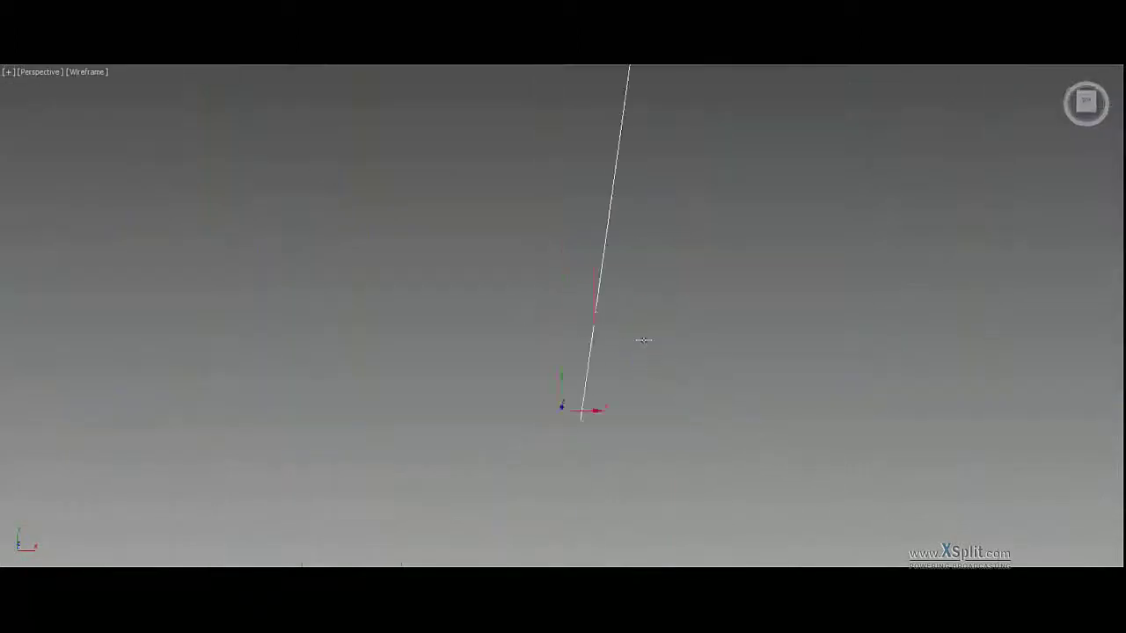
{"action": "middle_click_drag", "start_coordinate": [529, 382], "coordinate": [533, 365], "text": "alt"}
{"action": "key", "text": "F3"}
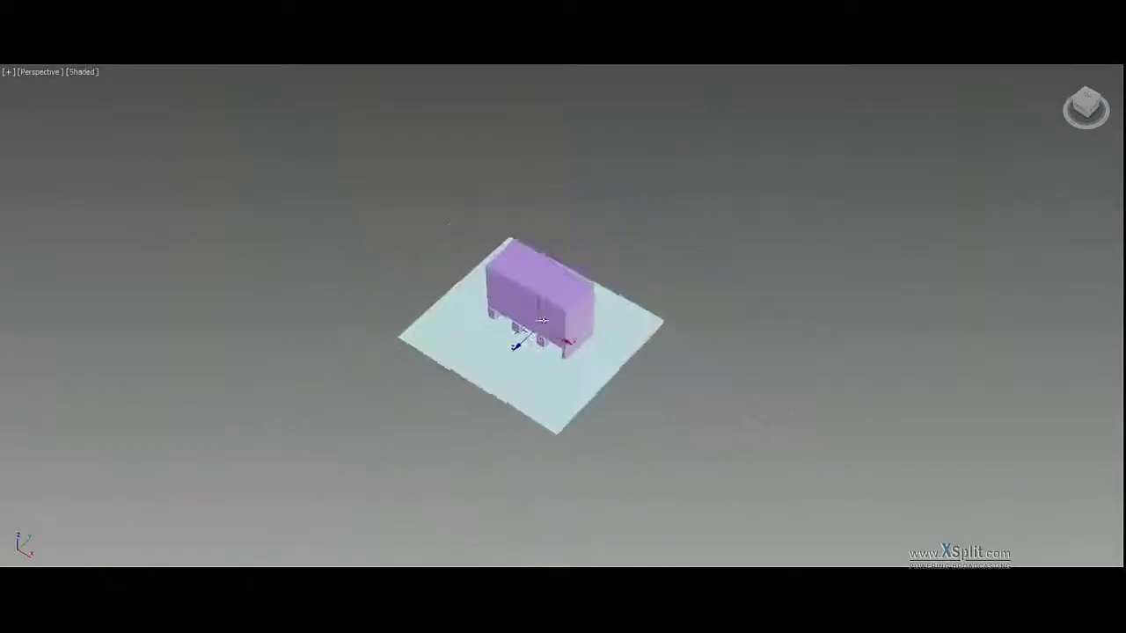
{"action": "scroll", "coordinate": [533, 364], "scroll_direction": "up", "scroll_amount": 5}
{"action": "scroll", "coordinate": [418, 280], "scroll_direction": "up", "scroll_amount": 3}
{"action": "left_click_drag", "start_coordinate": [426, 348], "coordinate": [431, 387]}
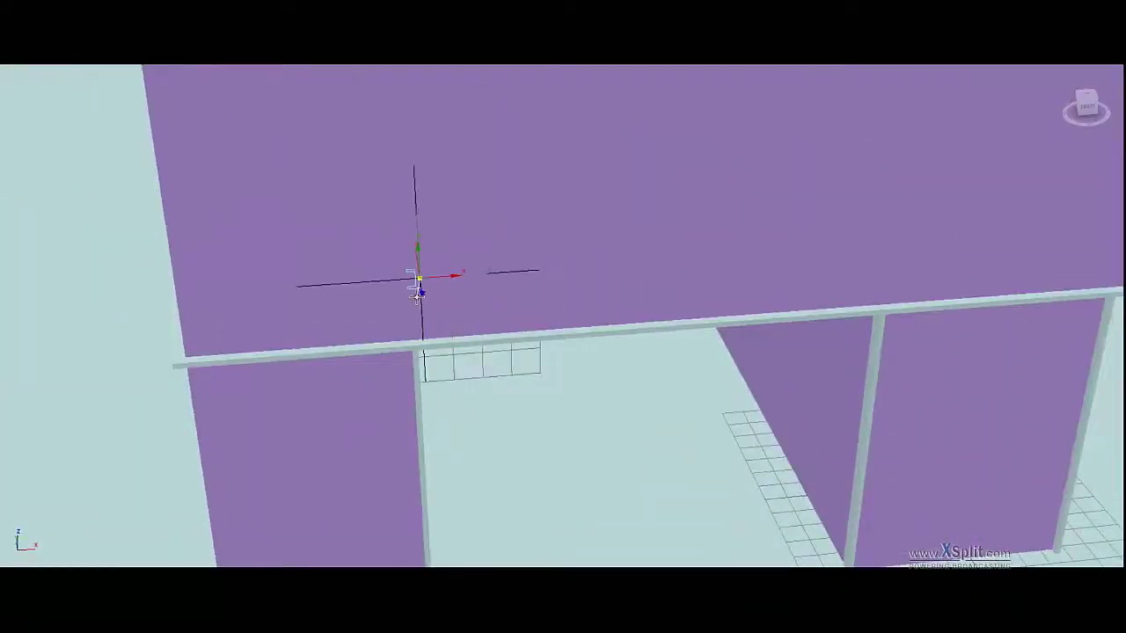
{"action": "left_click_drag", "start_coordinate": [869, 127], "coordinate": [849, 113]}
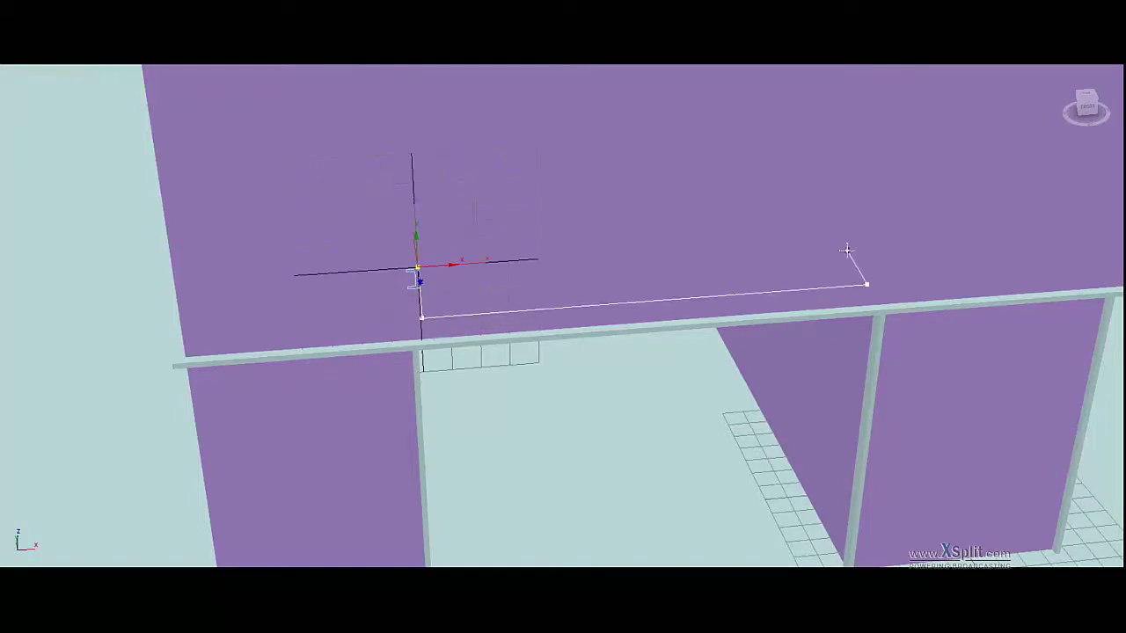
Reposition the path line on the wall and bring its end to the wall corner
{"action": "middle_click_drag", "start_coordinate": [846, 251], "coordinate": [791, 264], "text": "alt"}
{"action": "scroll", "coordinate": [652, 290], "scroll_direction": "up", "scroll_amount": 5}
{"action": "left_click_drag", "start_coordinate": [465, 348], "coordinate": [544, 253]}
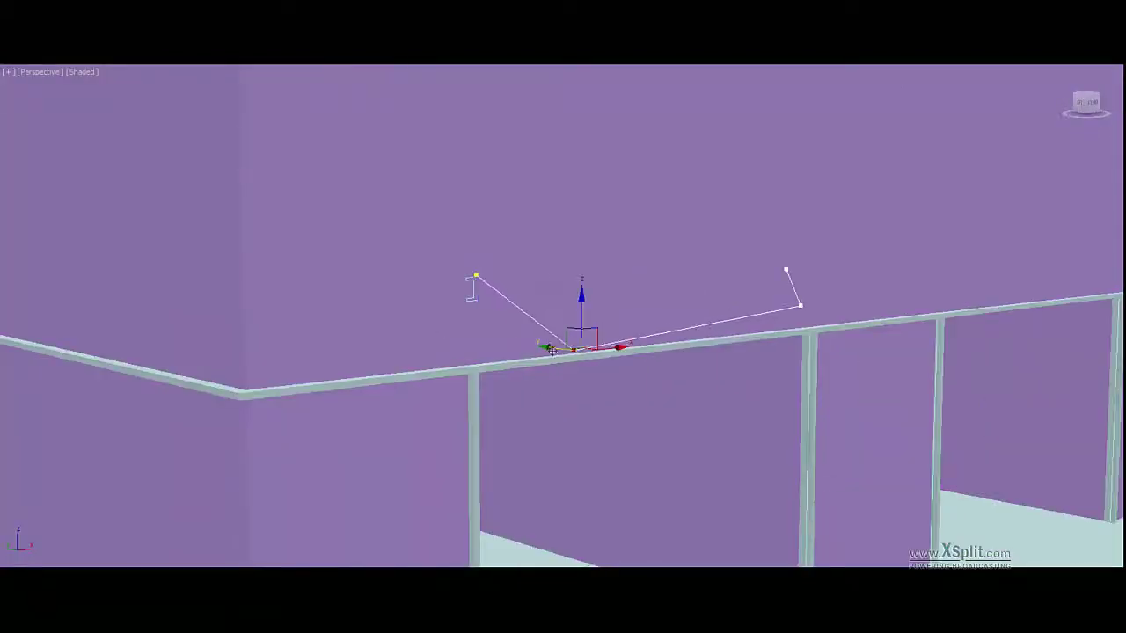
{"action": "mouse_move", "coordinate": [802, 239]}
{"action": "middle_mouse_down", "text": "alt"}
{"action": "mouse_move", "coordinate": [669, 264]}
{"action": "mouse_move", "coordinate": [721, 352]}
{"action": "middle_mouse_up", "text": "alt"}
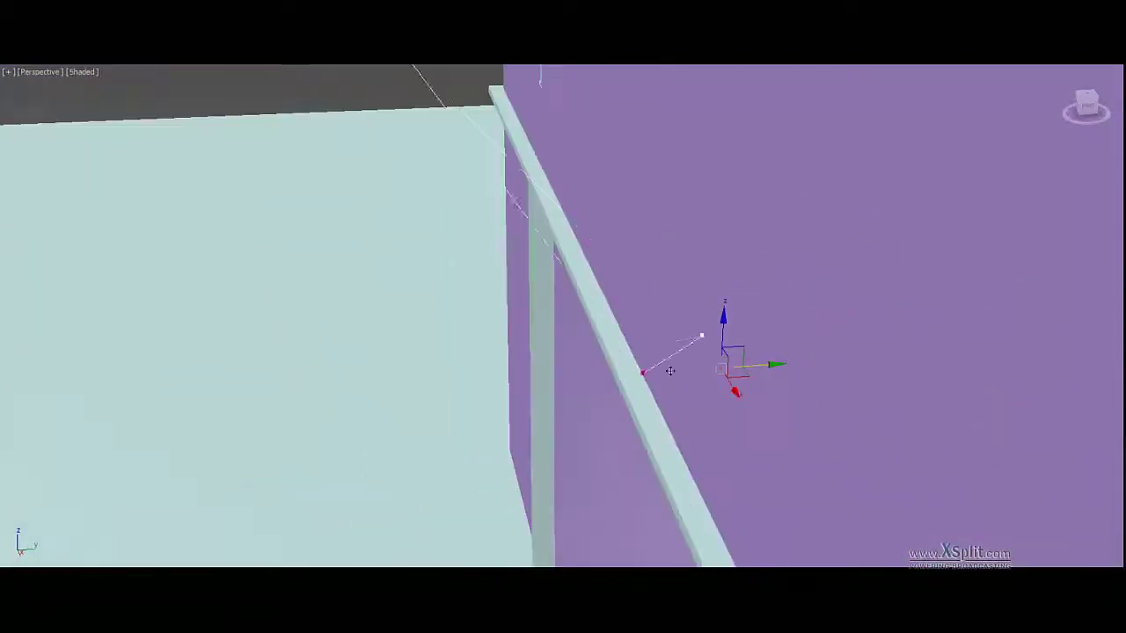
{"action": "left_click_drag", "start_coordinate": [721, 351], "coordinate": [470, 376]}
{"action": "middle_click_drag", "start_coordinate": [470, 376], "coordinate": [523, 332], "text": "alt"}
In Front view, level the line's end point with its start and add a short end segment
{"action": "key", "text": "f"}
{"action": "middle_click_drag", "start_coordinate": [651, 301], "coordinate": [362, 314]}
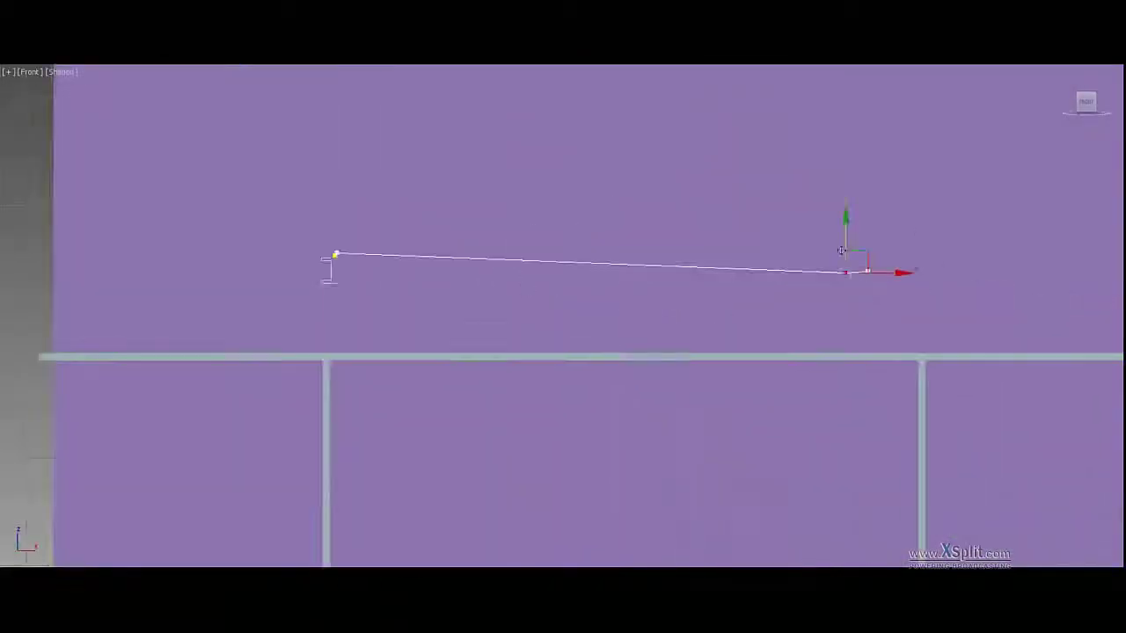
{"action": "scroll", "coordinate": [339, 248], "scroll_direction": "up", "scroll_amount": 5}
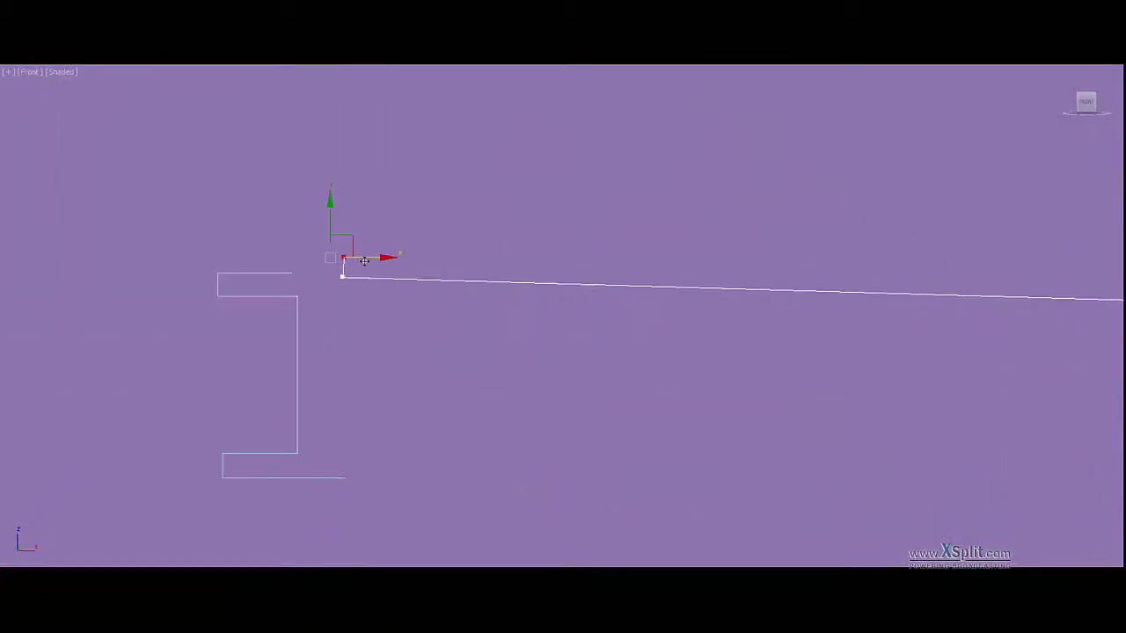
{"action": "scroll", "coordinate": [349, 251], "scroll_direction": "down", "scroll_amount": 3}
{"action": "middle_click_drag", "start_coordinate": [114, 247], "coordinate": [674, 301]}
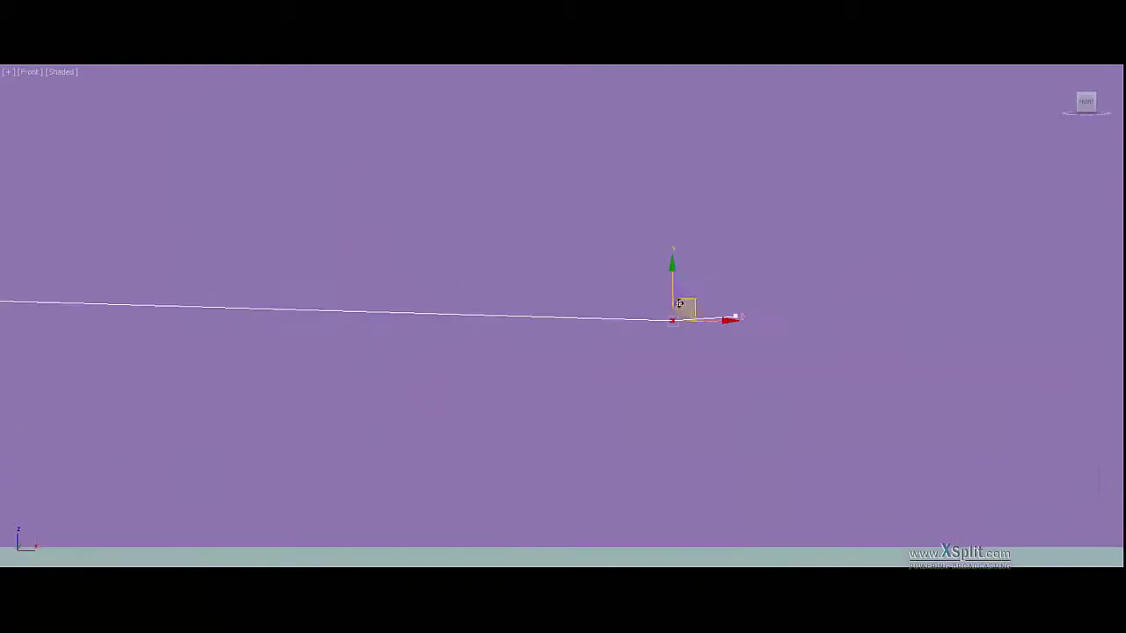
{"action": "left_click_drag", "start_coordinate": [674, 301], "coordinate": [673, 284]}
{"action": "left_click_drag", "start_coordinate": [849, 283], "coordinate": [824, 270]}
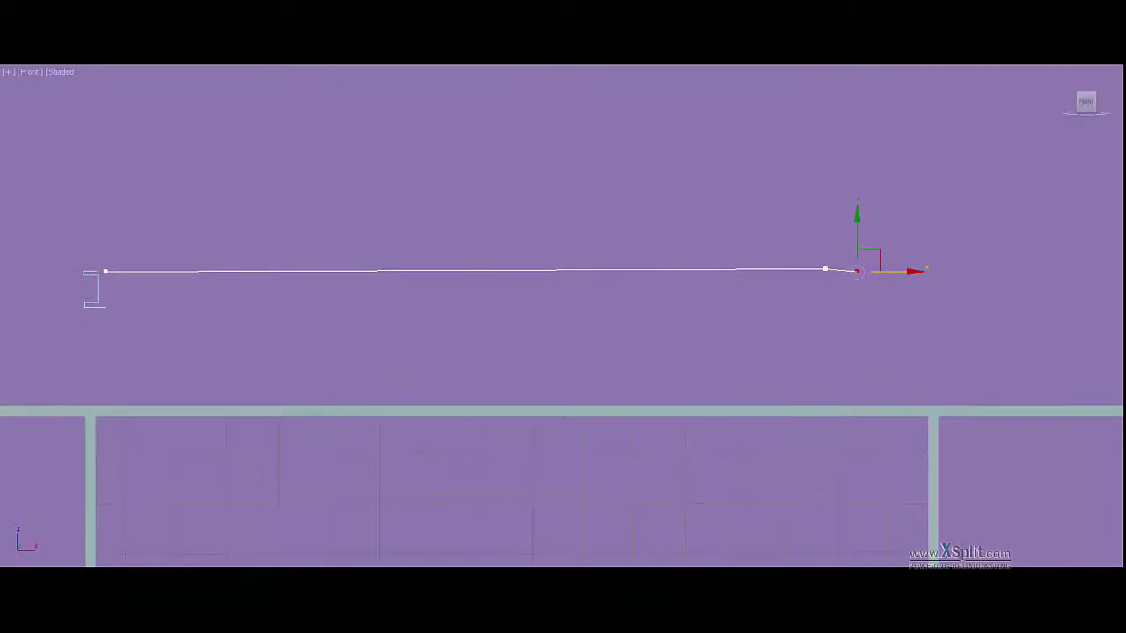
{"action": "scroll", "coordinate": [832, 271], "scroll_direction": "up", "scroll_amount": 2}
{"action": "scroll", "coordinate": [826, 263], "scroll_direction": "down", "scroll_amount": 2}
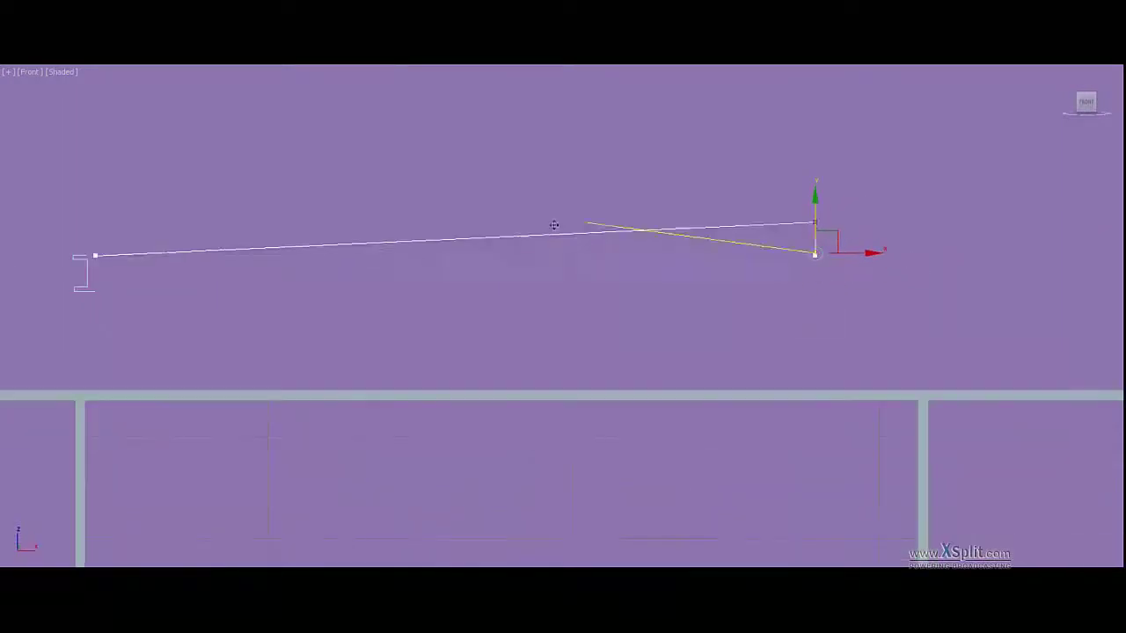
{"action": "key", "text": "p"}
{"action": "mouse_move", "coordinate": [783, 242]}
{"action": "middle_mouse_down", "text": "alt"}
{"action": "mouse_move", "coordinate": [698, 276]}
{"action": "mouse_move", "coordinate": [536, 285]}
{"action": "middle_mouse_up", "text": "alt"}
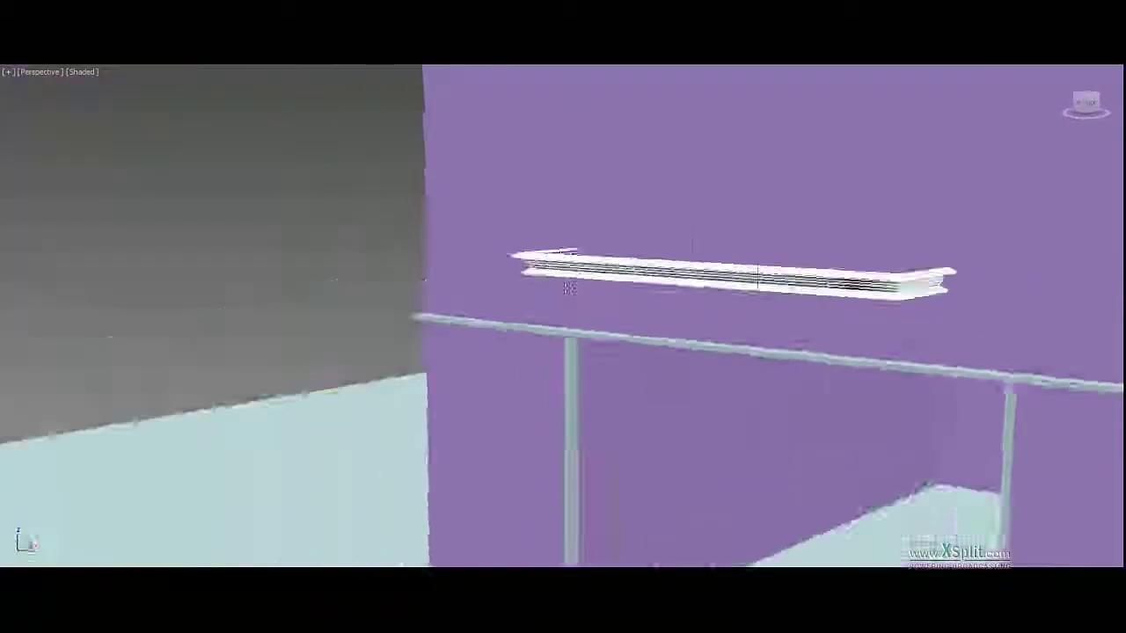
Sweep the stepped profile along the balcony outline and inspect the result from below and top
{"action": "mouse_move", "coordinate": [663, 293]}
{"action": "middle_mouse_down", "text": "alt"}
{"action": "mouse_move", "coordinate": [560, 289]}
{"action": "mouse_move", "coordinate": [615, 303]}
{"action": "middle_mouse_up", "text": "alt"}
{"action": "scroll", "coordinate": [590, 302], "scroll_direction": "down", "scroll_amount": 5}
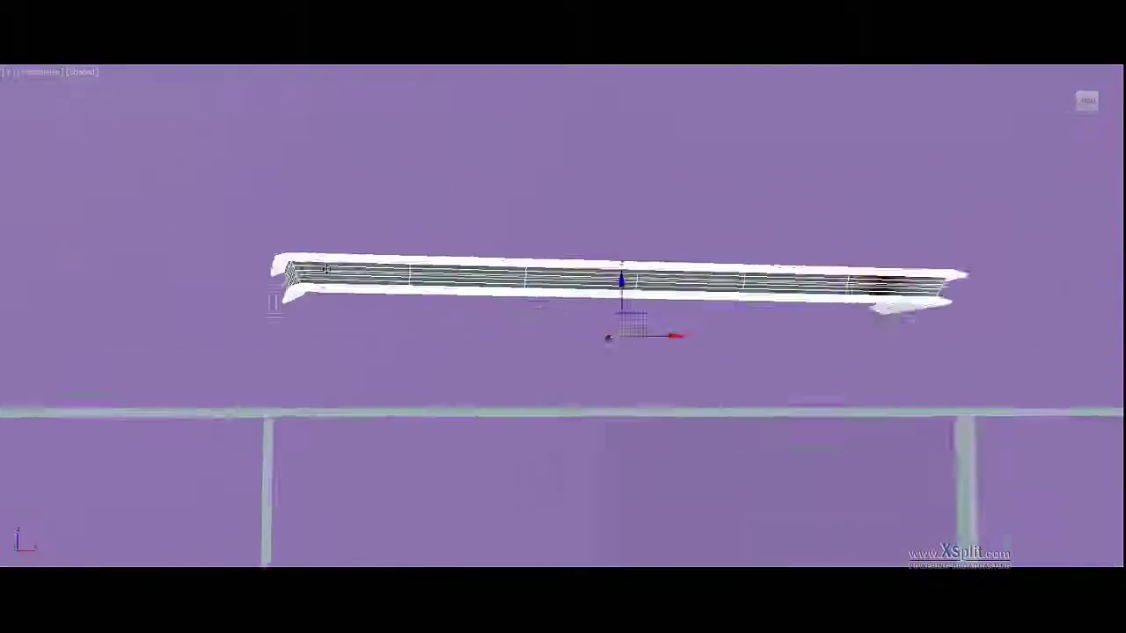
{"action": "middle_click_drag", "start_coordinate": [326, 269], "coordinate": [304, 387], "text": "alt"}
{"action": "scroll", "coordinate": [299, 402], "scroll_direction": "up", "scroll_amount": 5}
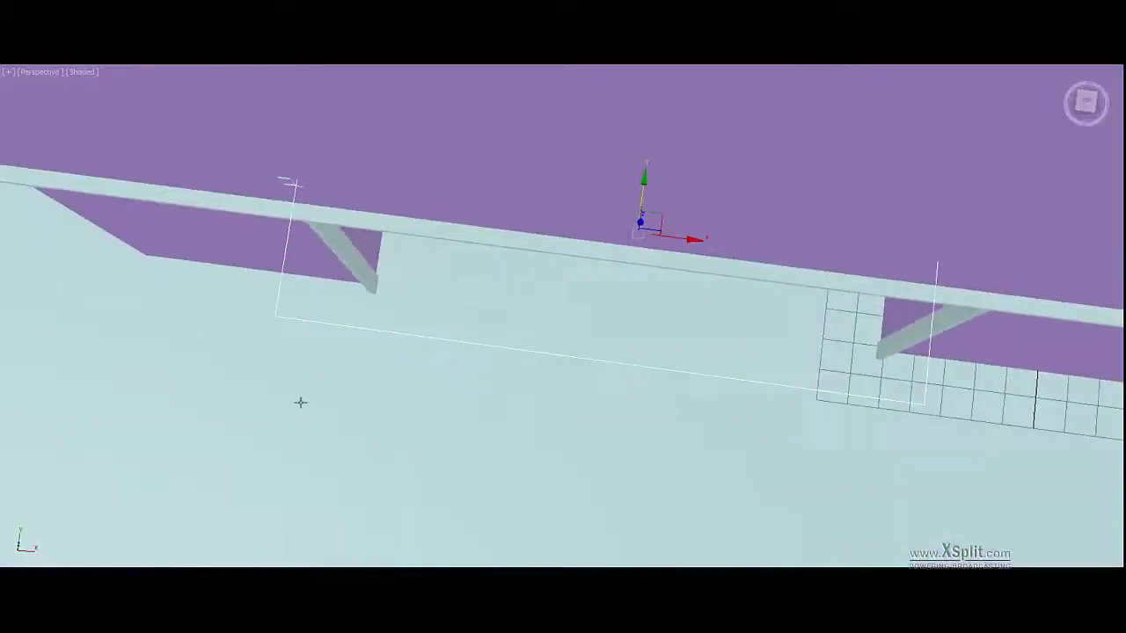
{"action": "key", "text": "t"}
{"action": "scroll", "coordinate": [443, 359], "scroll_direction": "up", "scroll_amount": 5}
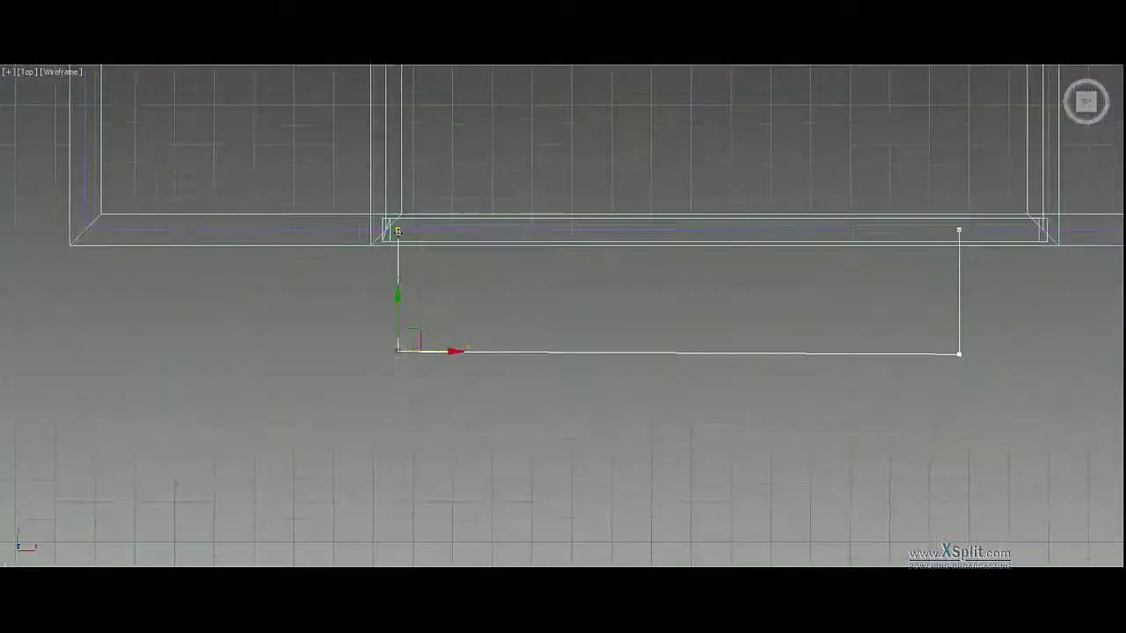
{"action": "left_click_drag", "start_coordinate": [958, 354], "coordinate": [958, 294]}
{"action": "key", "text": "ctrl+z"}
Select the path's corner point, the C-shaped profile and the long path line
{"action": "left_click", "coordinate": [959, 230]}
{"action": "key", "text": "p"}
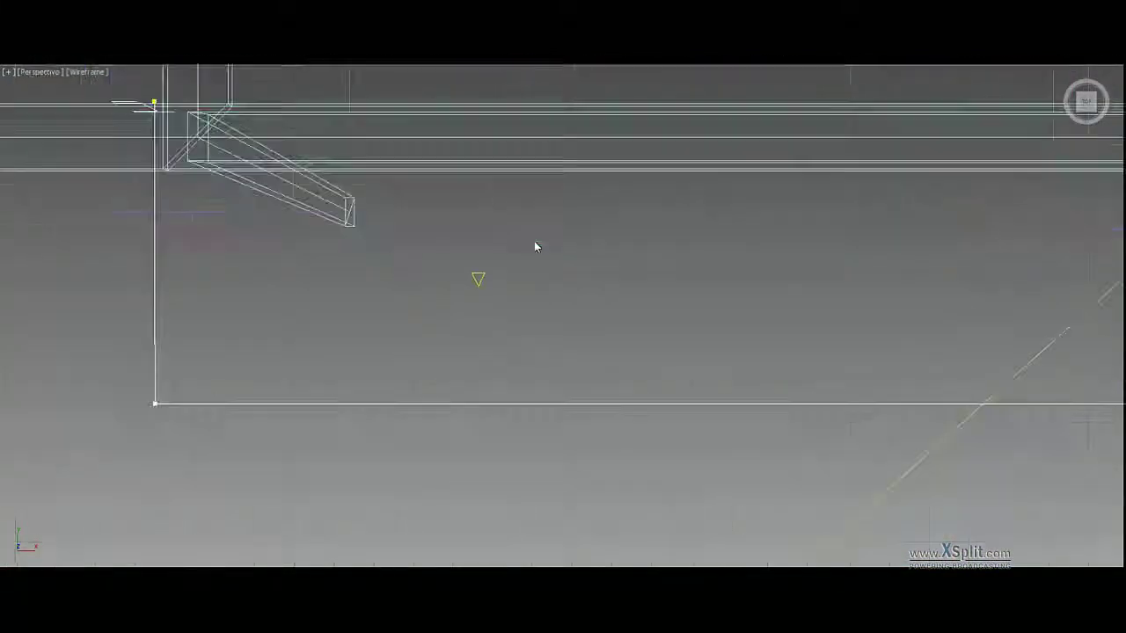
{"action": "middle_click_drag", "start_coordinate": [439, 246], "coordinate": [429, 325], "text": "alt"}
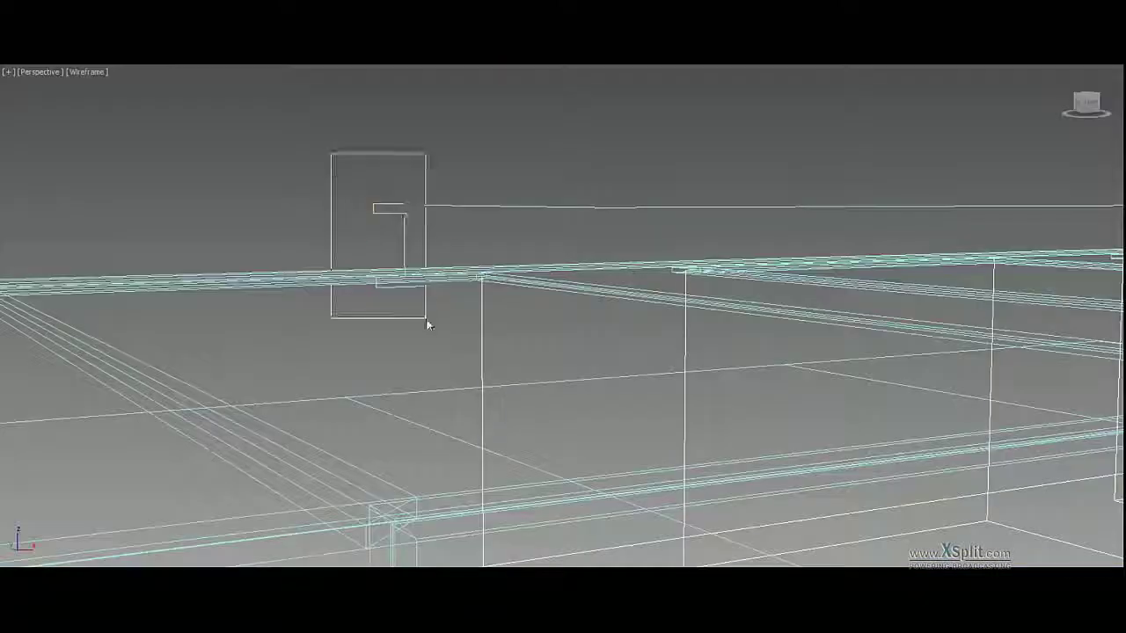
{"action": "left_click_drag", "start_coordinate": [429, 326], "coordinate": [426, 319]}
{"action": "mouse_move", "coordinate": [388, 252]}
{"action": "middle_mouse_down", "text": "alt"}
{"action": "mouse_move", "coordinate": [378, 252]}
{"action": "mouse_move", "coordinate": [455, 146]}
{"action": "middle_mouse_up", "text": "alt"}
{"action": "key", "text": "F3"}
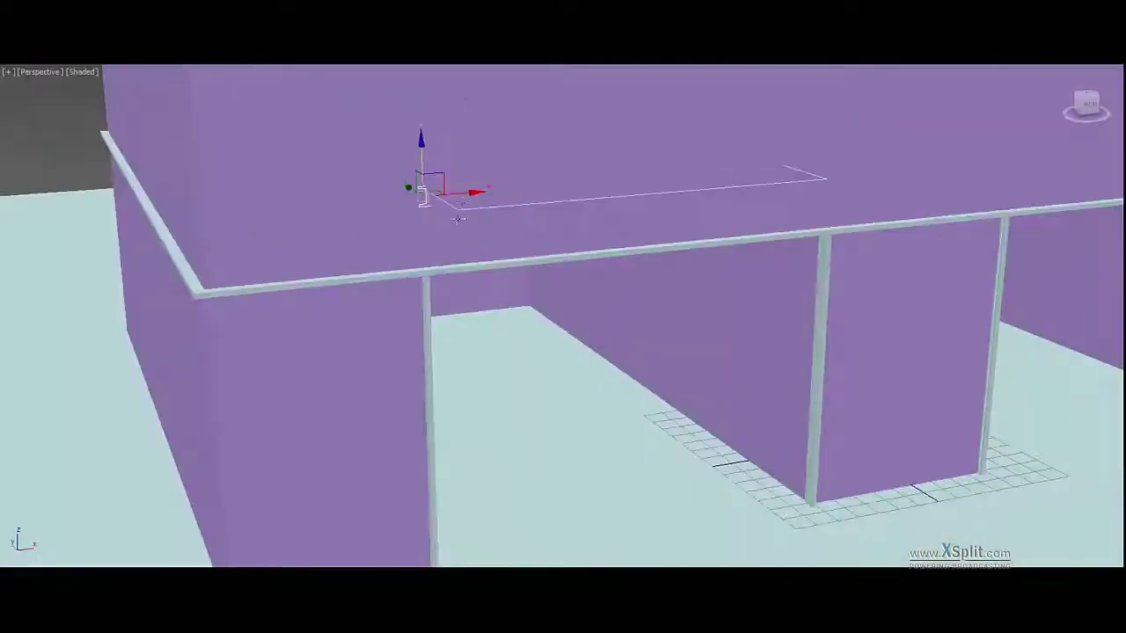
{"action": "left_click", "coordinate": [459, 210]}
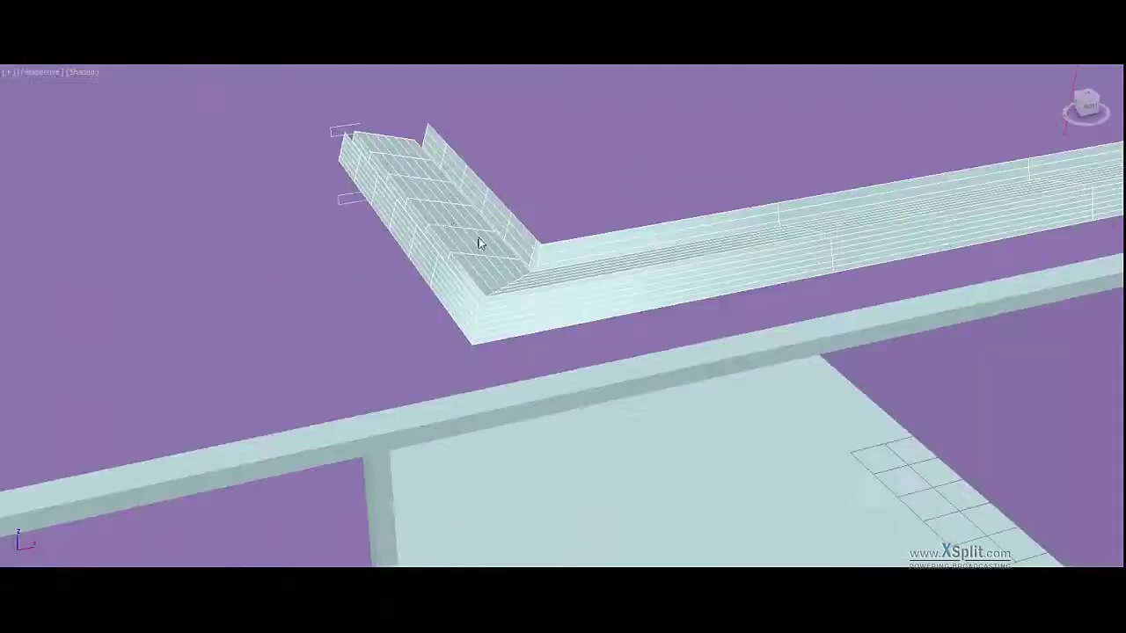
{"action": "mouse_move", "coordinate": [459, 210]}
{"action": "middle_mouse_down", "text": "alt"}
{"action": "mouse_move", "coordinate": [365, 143]}
{"action": "mouse_move", "coordinate": [491, 183]}
{"action": "middle_mouse_up", "text": "alt"}
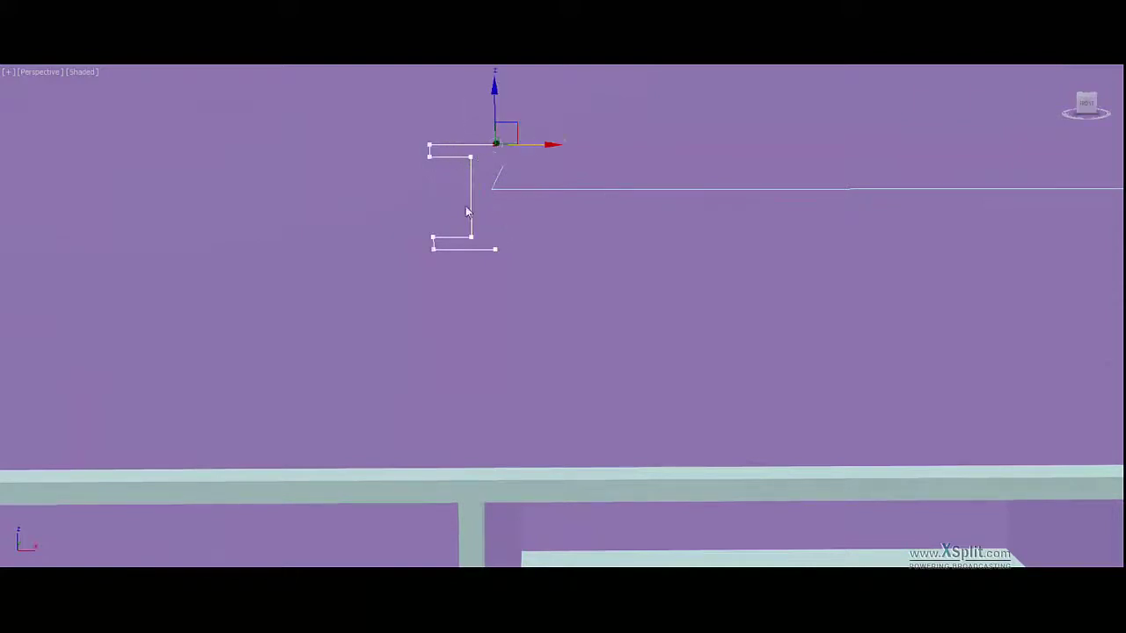
Sweep the C profile along the path into a beam and rotate it upright
{"action": "middle_click_drag", "start_coordinate": [466, 211], "coordinate": [454, 238], "text": "alt"}
{"action": "left_click", "coordinate": [479, 197]}
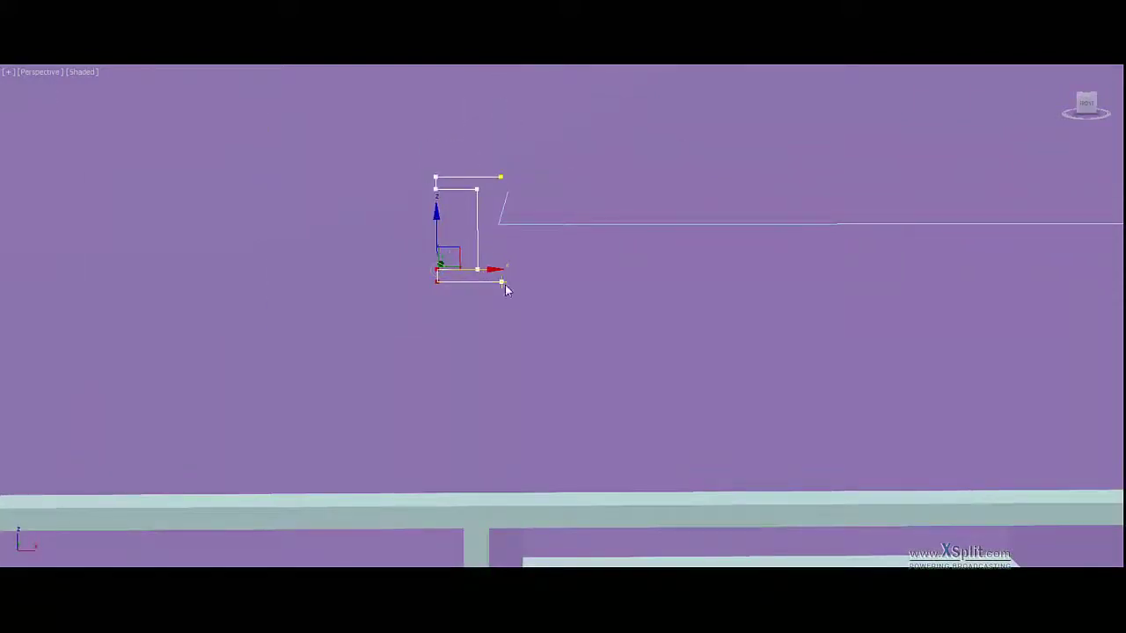
{"action": "left_click", "coordinate": [507, 225]}
{"action": "middle_click_drag", "start_coordinate": [506, 226], "coordinate": [545, 202], "text": "alt"}
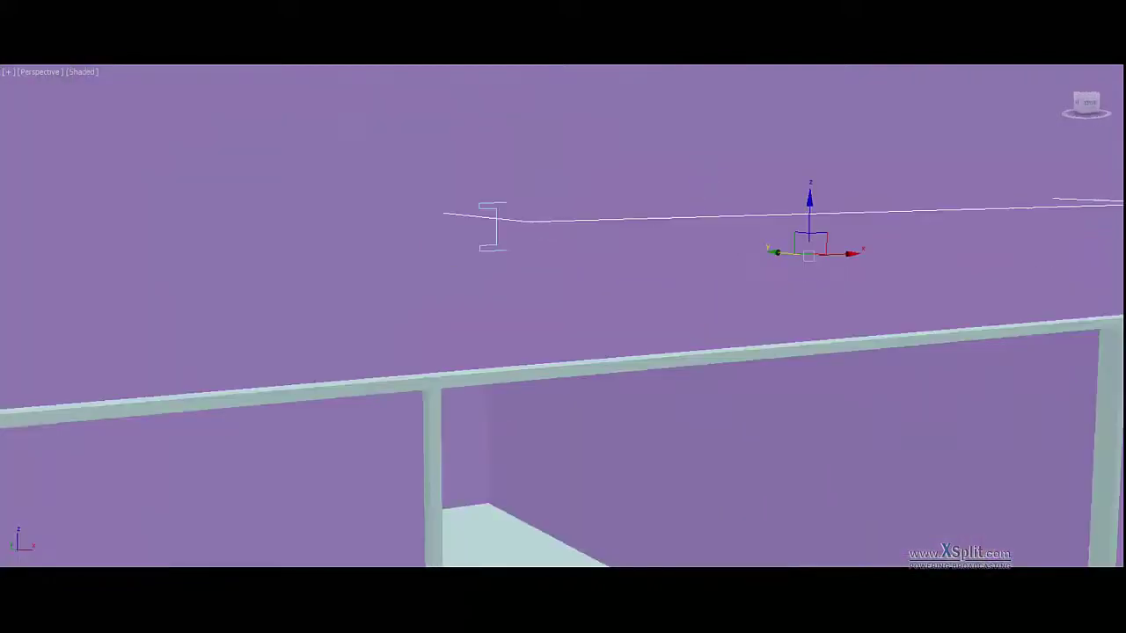
{"action": "middle_click_drag", "start_coordinate": [528, 246], "coordinate": [571, 264], "text": "alt"}
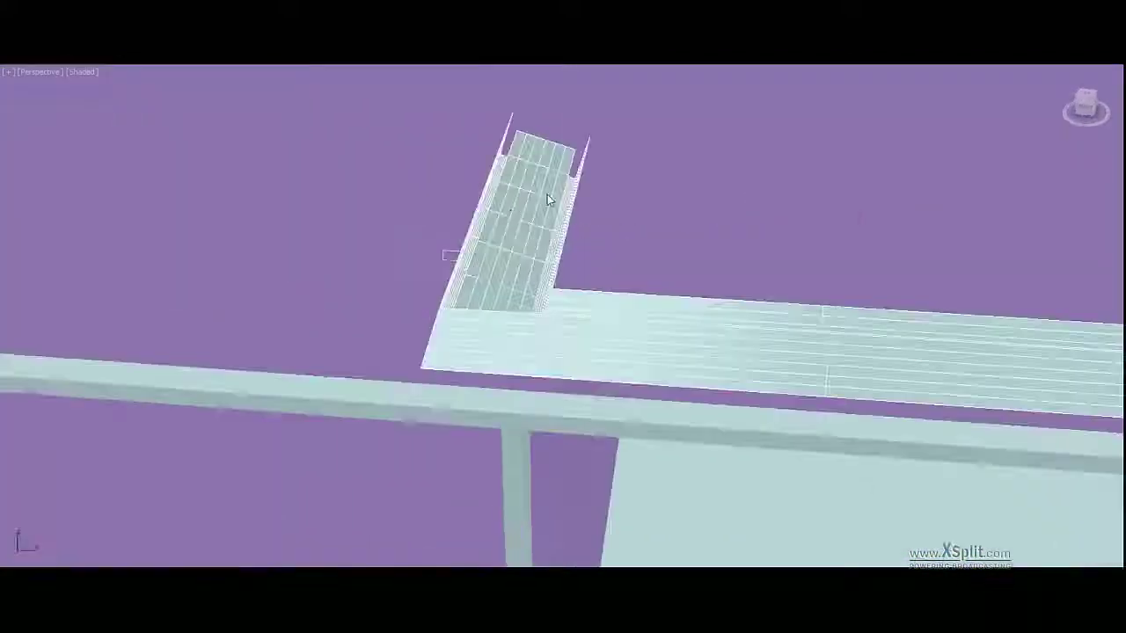
{"action": "middle_click_drag", "start_coordinate": [543, 251], "coordinate": [519, 198], "text": "alt"}
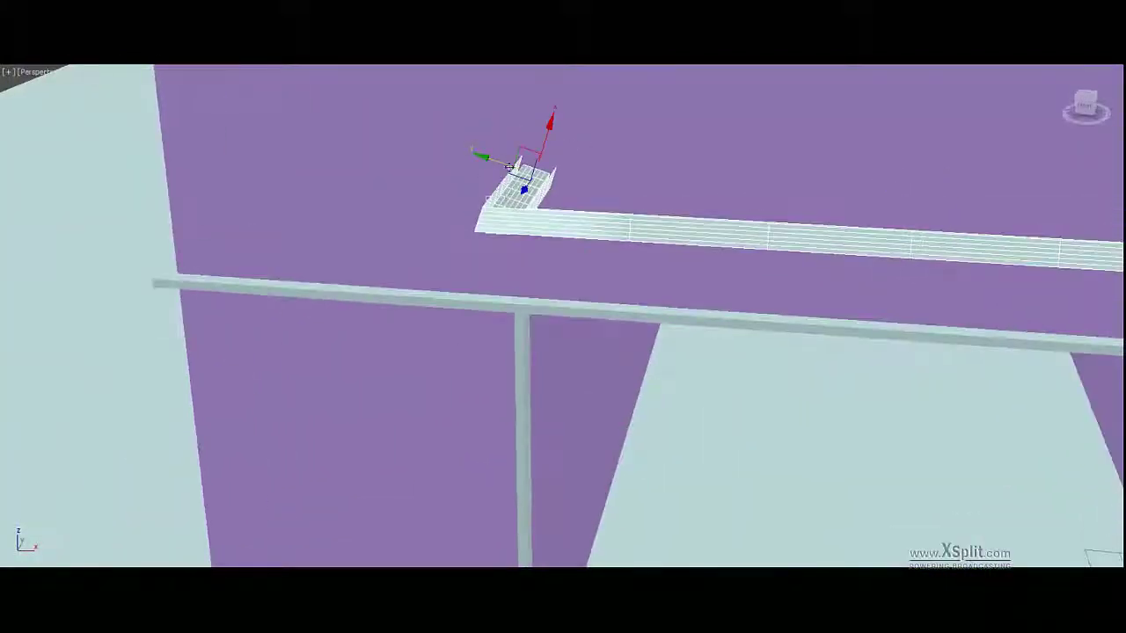
{"action": "left_click_drag", "start_coordinate": [545, 132], "coordinate": [432, 351]}
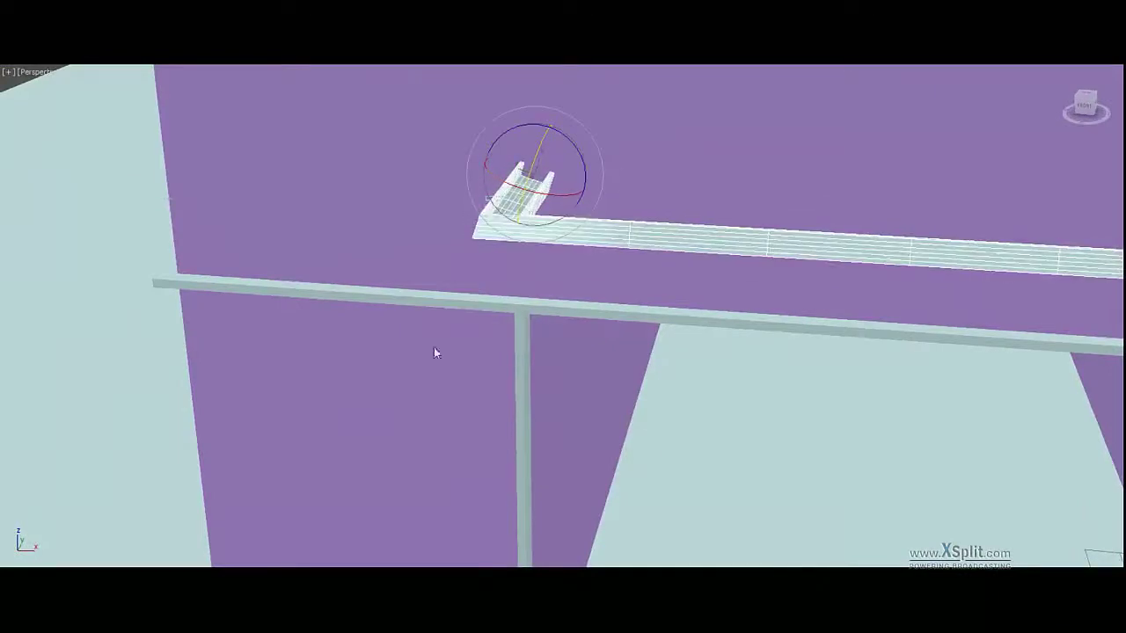
{"action": "mouse_move", "coordinate": [431, 352]}
{"action": "middle_mouse_down", "text": "alt"}
{"action": "mouse_move", "coordinate": [565, 255]}
{"action": "mouse_move", "coordinate": [528, 237]}
{"action": "mouse_move", "coordinate": [269, 435]}
{"action": "mouse_move", "coordinate": [251, 319]}
{"action": "mouse_move", "coordinate": [264, 336]}
{"action": "mouse_move", "coordinate": [248, 298]}
{"action": "middle_mouse_up", "text": "alt"}
Add an upright Box001 of 18.189 × 3.523 × 71.035 cm at the beam's corner end
{"action": "key", "text": "f"}
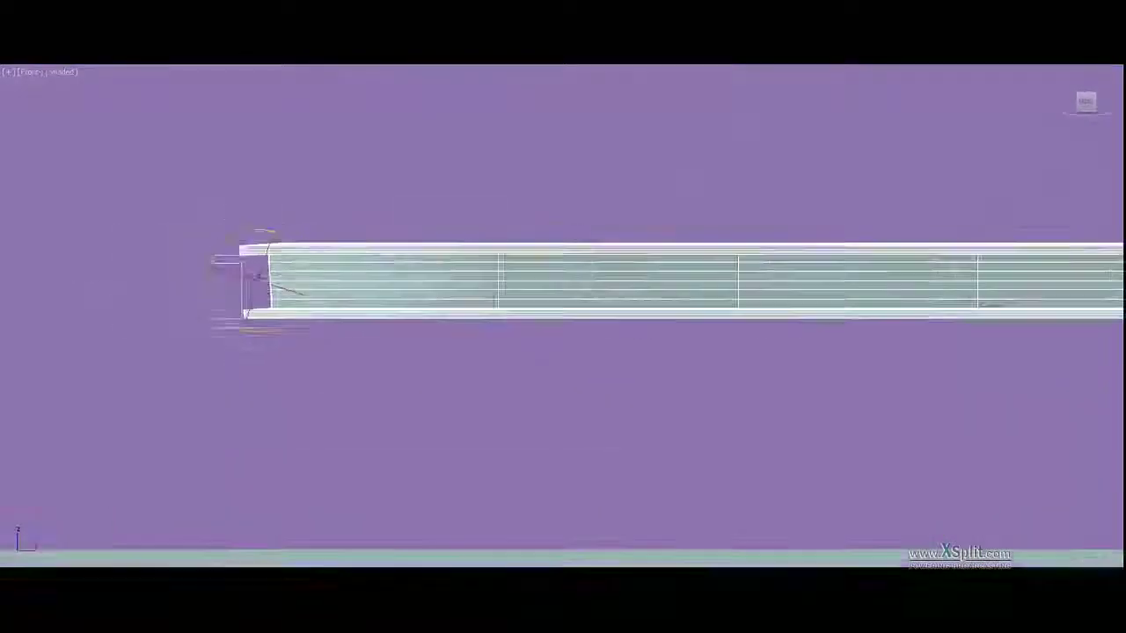
{"action": "mouse_move", "coordinate": [319, 266]}
{"action": "middle_mouse_down", "text": "alt"}
{"action": "mouse_move", "coordinate": [367, 254]}
{"action": "mouse_move", "coordinate": [327, 293]}
{"action": "middle_mouse_up", "text": "alt"}
{"action": "scroll", "coordinate": [442, 253], "scroll_direction": "down", "scroll_amount": 2}
{"action": "scroll", "coordinate": [435, 254], "scroll_direction": "down", "scroll_amount": 5}
{"action": "middle_click_drag", "start_coordinate": [435, 253], "coordinate": [408, 252], "text": "alt"}
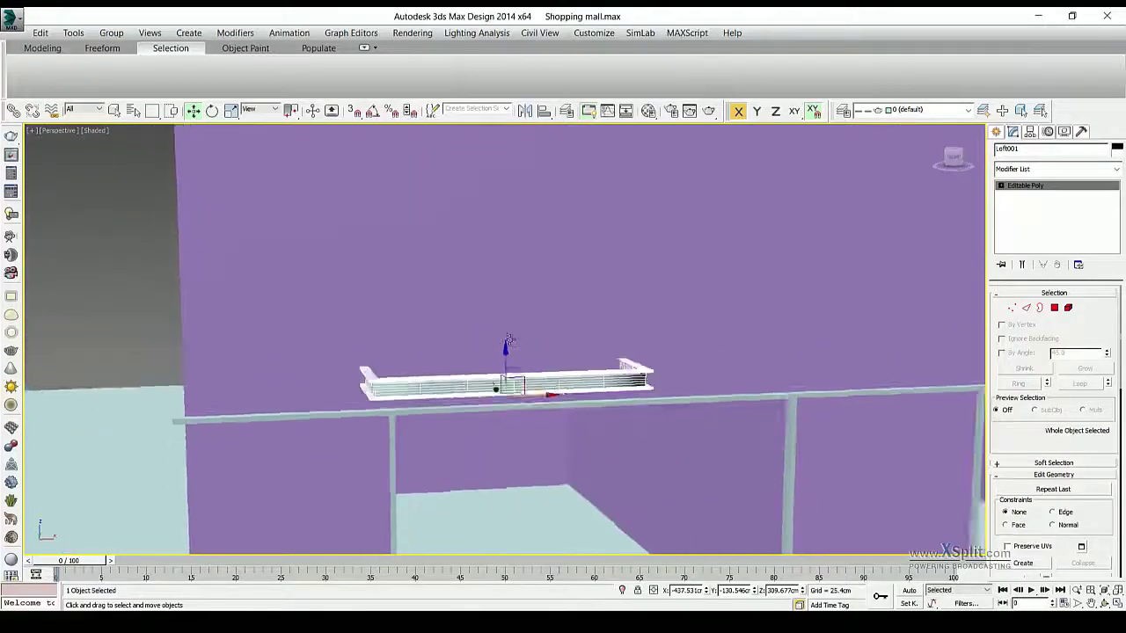
{"action": "middle_click_drag", "start_coordinate": [509, 339], "coordinate": [532, 281], "text": "alt"}
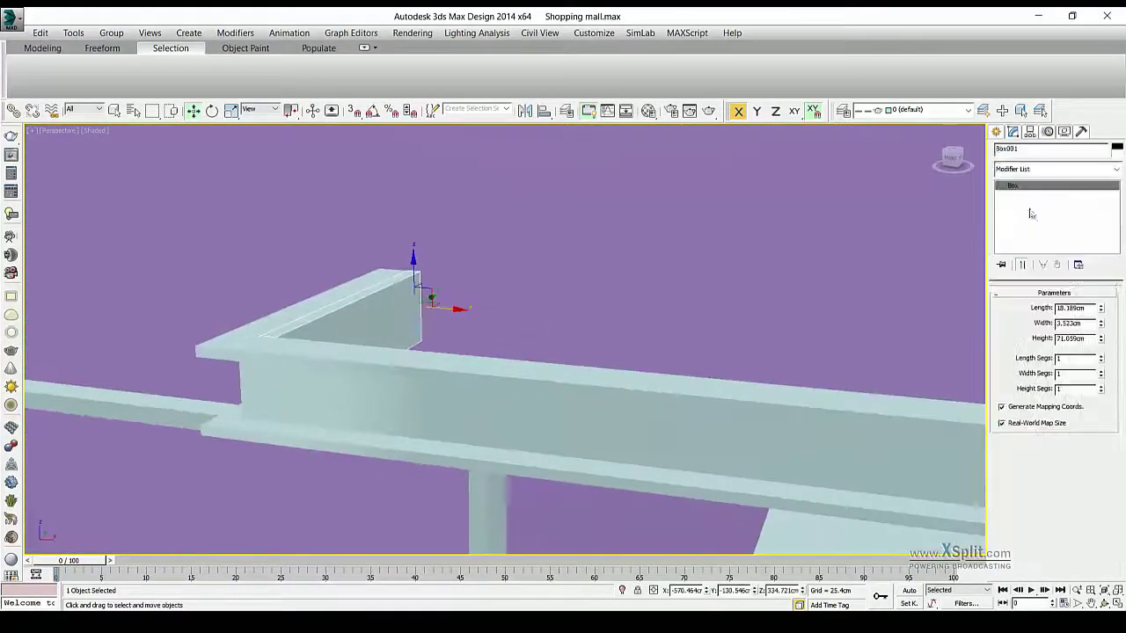
Convert the balcony beam to Editable Poly and give it a pale pink object colour
{"action": "right_click", "coordinate": [389, 313]}
{"action": "left_click", "coordinate": [422, 447]}
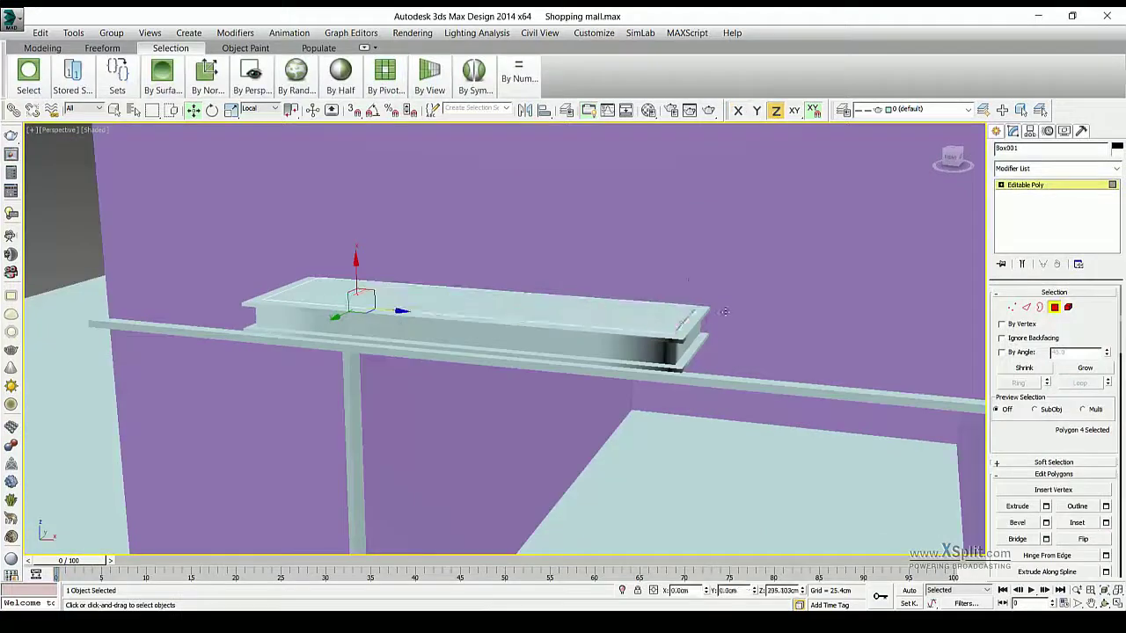
{"action": "scroll", "coordinate": [741, 427], "scroll_direction": "up", "scroll_amount": 5}
{"action": "scroll", "coordinate": [598, 290], "scroll_direction": "down", "scroll_amount": 5}
{"action": "left_click", "coordinate": [440, 257]}
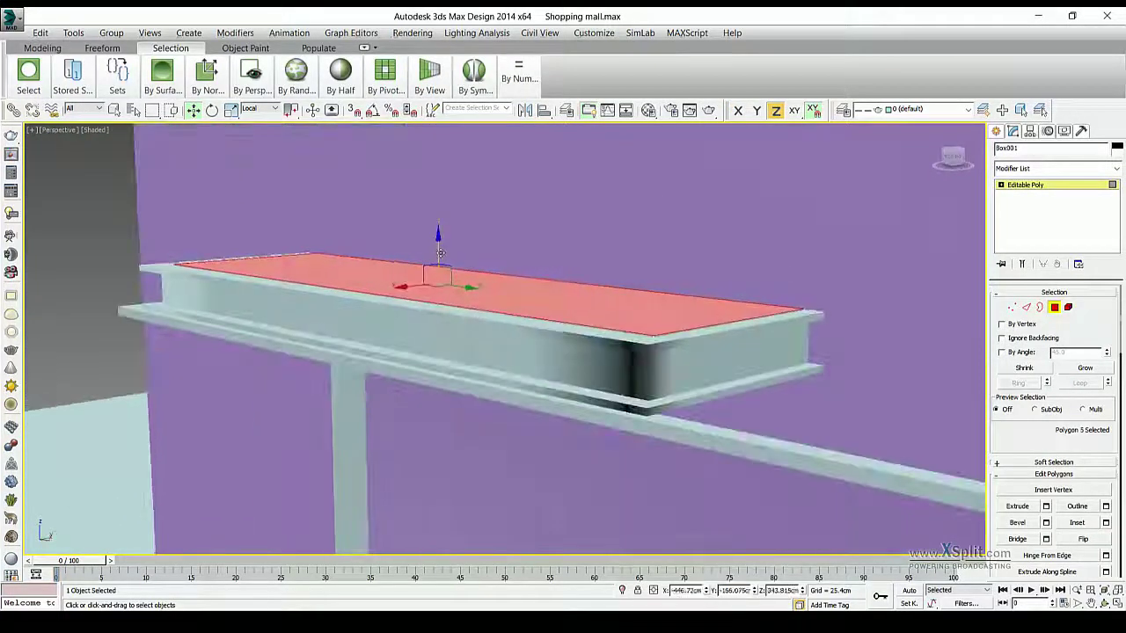
{"action": "middle_click_drag", "start_coordinate": [440, 253], "coordinate": [313, 297], "text": "alt"}
{"action": "key", "text": "6"}
{"action": "left_click", "coordinate": [1116, 148]}
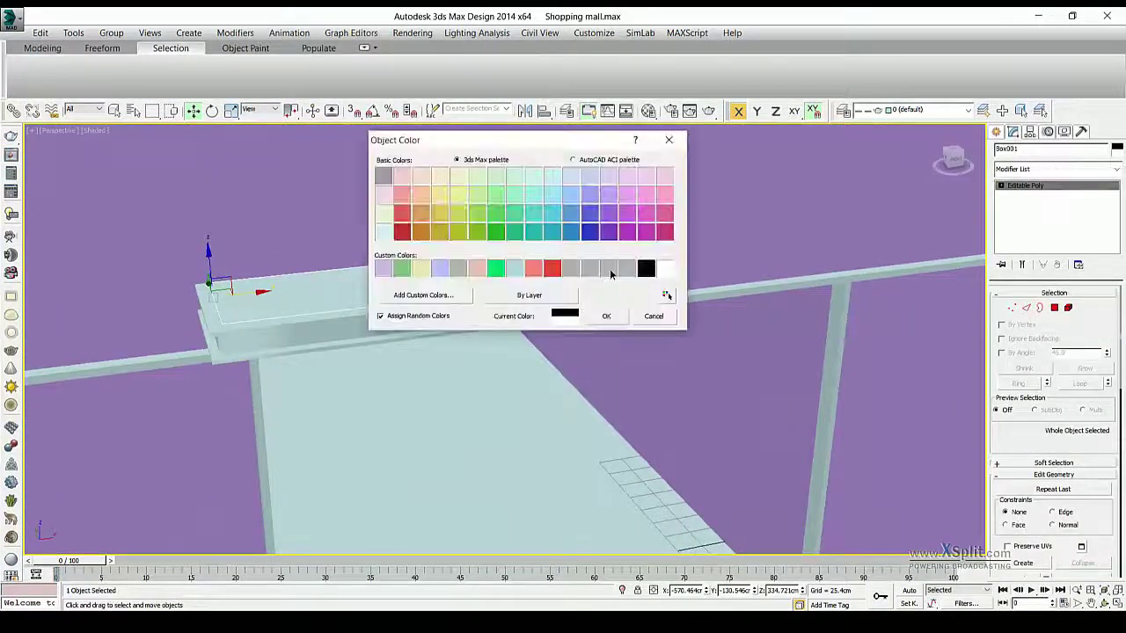
{"action": "left_click", "coordinate": [658, 313]}
In a full-screen level view, draw a tall flat Plane panel standing above the beam
{"action": "key", "text": "ctrl+x"}
{"action": "middle_click_drag", "start_coordinate": [537, 560], "coordinate": [445, 276], "text": "alt"}
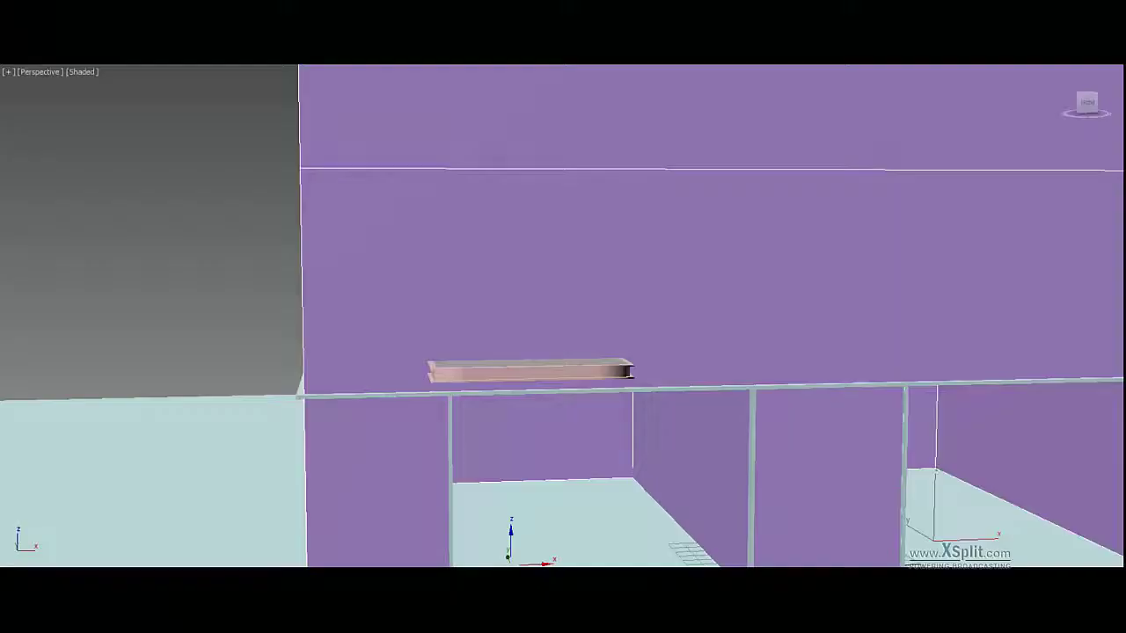
{"action": "mouse_move", "coordinate": [429, 187]}
{"action": "left_mouse_down"}
{"action": "mouse_move", "coordinate": [496, 315]}
{"action": "mouse_move", "coordinate": [557, 358]}
{"action": "left_mouse_up"}
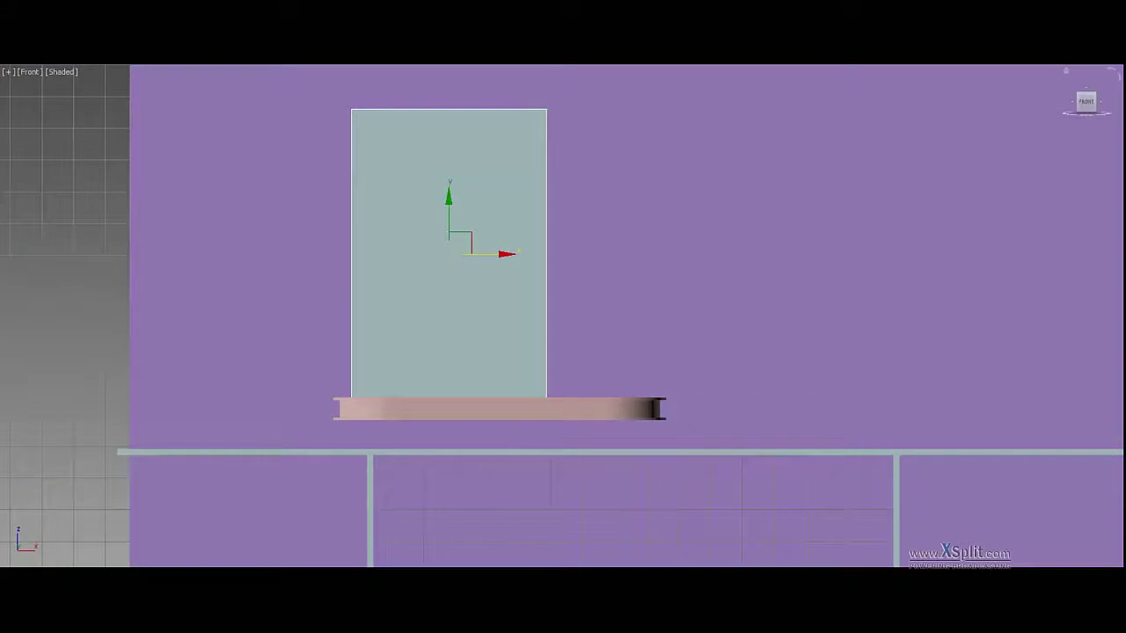
Orbit to an angled view and zoom extents onto the panel and its pink top and bottom rails
{"action": "middle_click_drag", "start_coordinate": [508, 282], "coordinate": [375, 266], "text": "alt"}
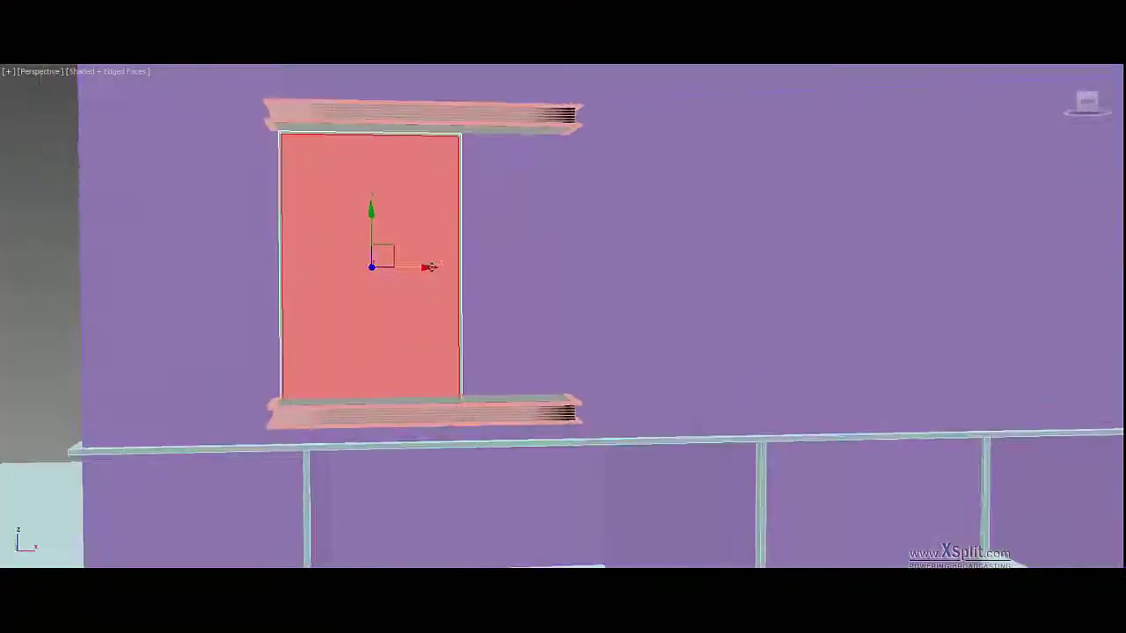
{"action": "key", "text": "z"}
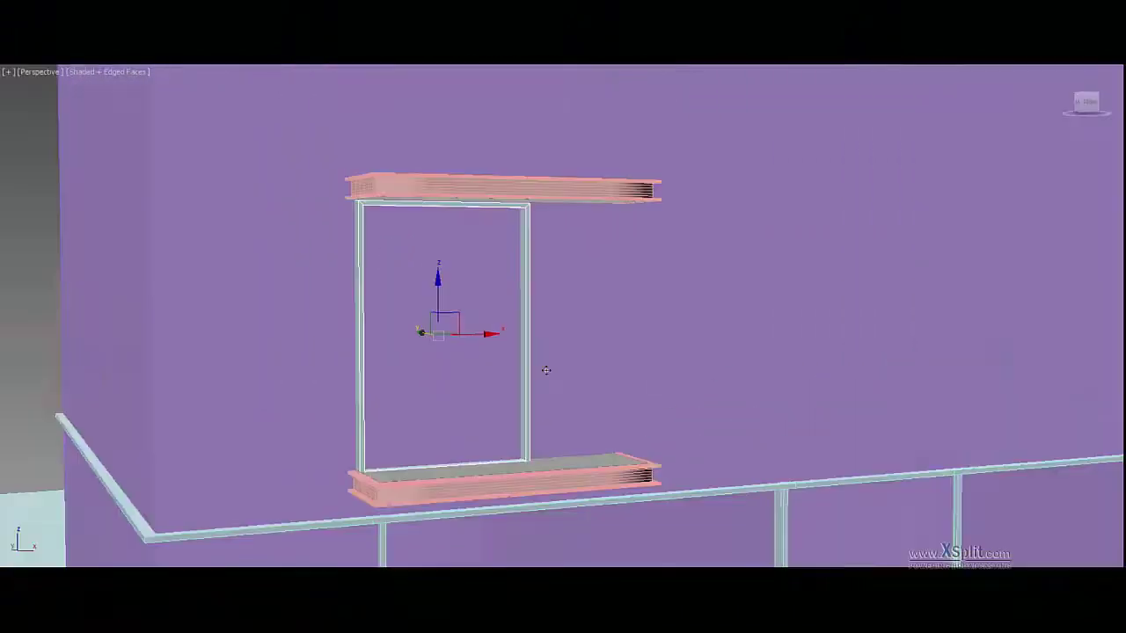
Look over the facade reference photo of projecting glass boxes and railed balconies
{"action": "middle_click_drag", "start_coordinate": [546, 370], "coordinate": [552, 370], "text": "alt"}
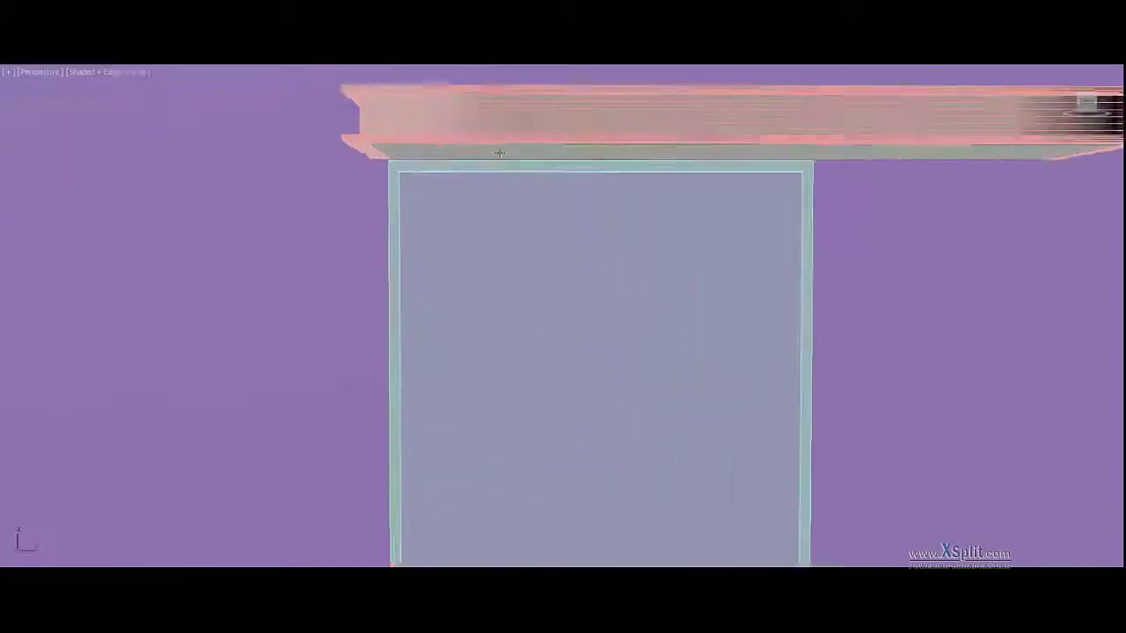
Select the large box beside the window frame, zoom to it and orbit to a three-quarter view
{"action": "mouse_move", "coordinate": [607, 509]}
{"action": "middle_mouse_down", "text": "alt"}
{"action": "mouse_move", "coordinate": [553, 404]}
{"action": "mouse_move", "coordinate": [246, 66]}
{"action": "middle_mouse_up", "text": "alt"}
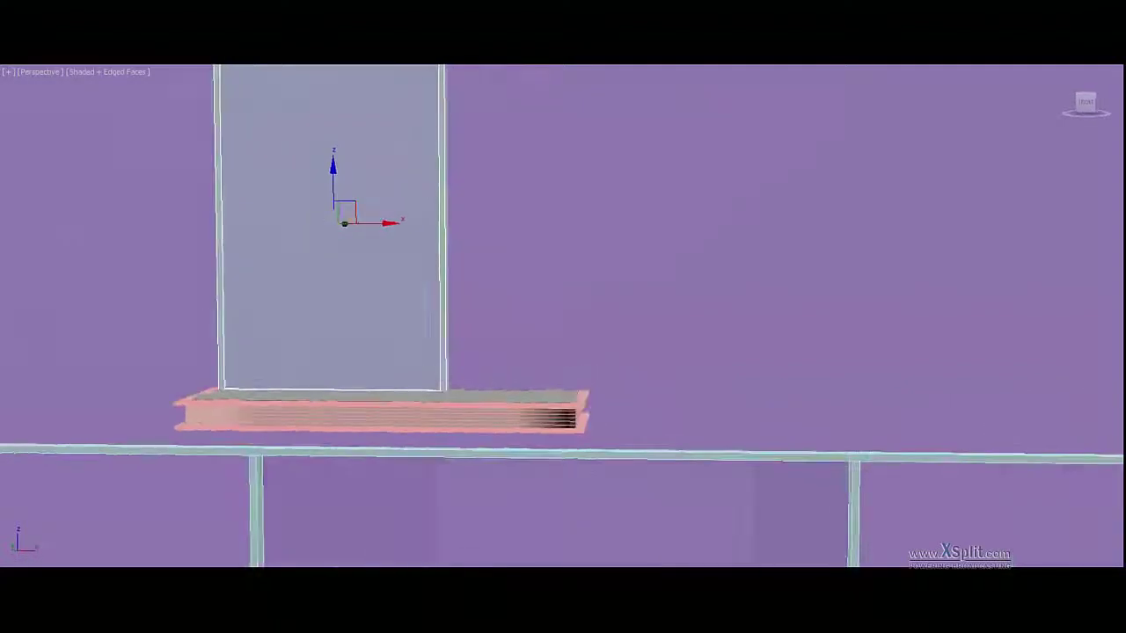
{"action": "scroll", "coordinate": [563, 316], "scroll_direction": "down", "scroll_amount": 3}
{"action": "scroll", "coordinate": [563, 317], "scroll_direction": "down", "scroll_amount": 3}
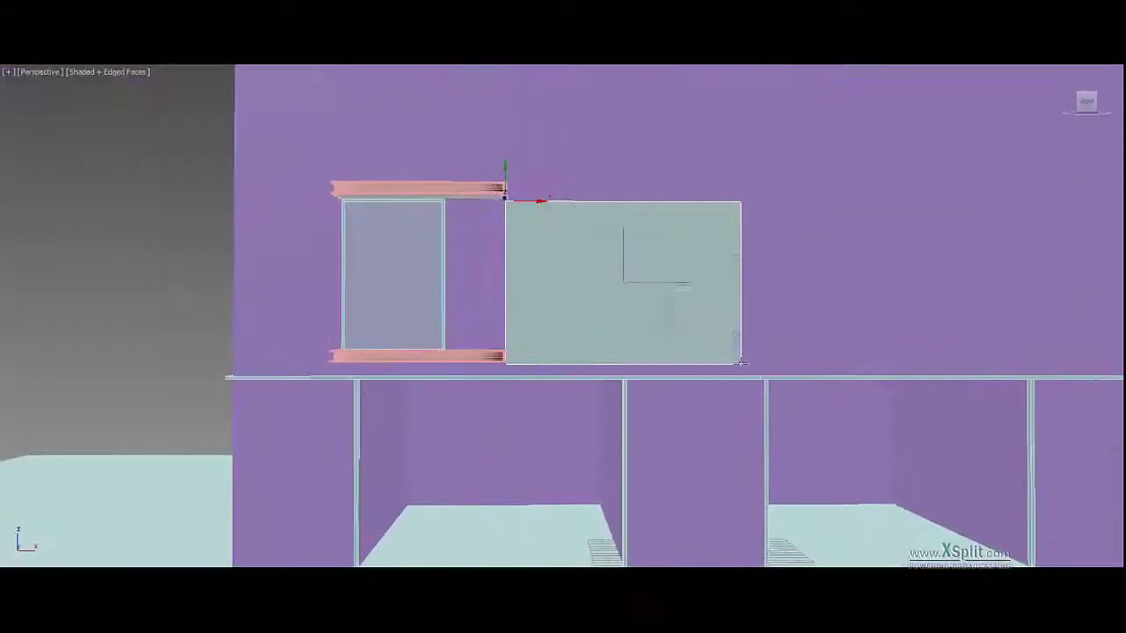
{"action": "left_click", "coordinate": [703, 343]}
{"action": "key", "text": "z"}
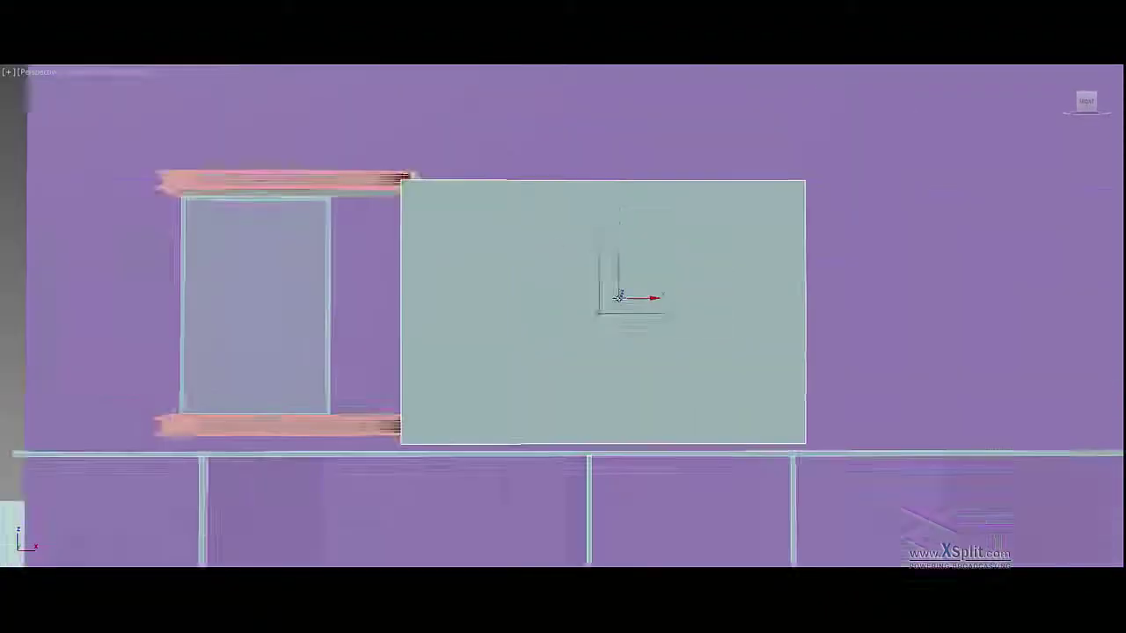
{"action": "mouse_move", "coordinate": [563, 316]}
{"action": "middle_mouse_down", "text": "alt"}
{"action": "mouse_move", "coordinate": [515, 310]}
{"action": "mouse_move", "coordinate": [385, 203]}
{"action": "middle_mouse_up", "text": "alt"}
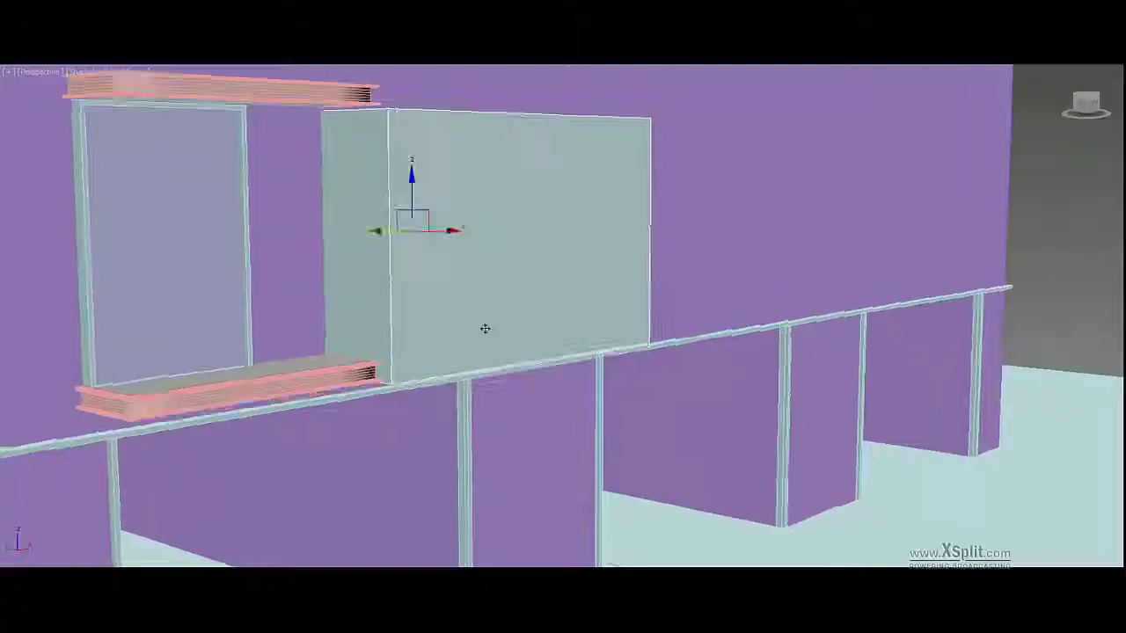
Turn the view to face the front of the box beside the window frame
{"action": "mouse_move", "coordinate": [485, 326]}
{"action": "middle_mouse_down", "text": "alt"}
{"action": "mouse_move", "coordinate": [422, 225]}
{"action": "mouse_move", "coordinate": [473, 280]}
{"action": "mouse_move", "coordinate": [552, 276]}
{"action": "mouse_move", "coordinate": [568, 341]}
{"action": "mouse_move", "coordinate": [621, 326]}
{"action": "mouse_move", "coordinate": [535, 319]}
{"action": "middle_mouse_up", "text": "alt"}
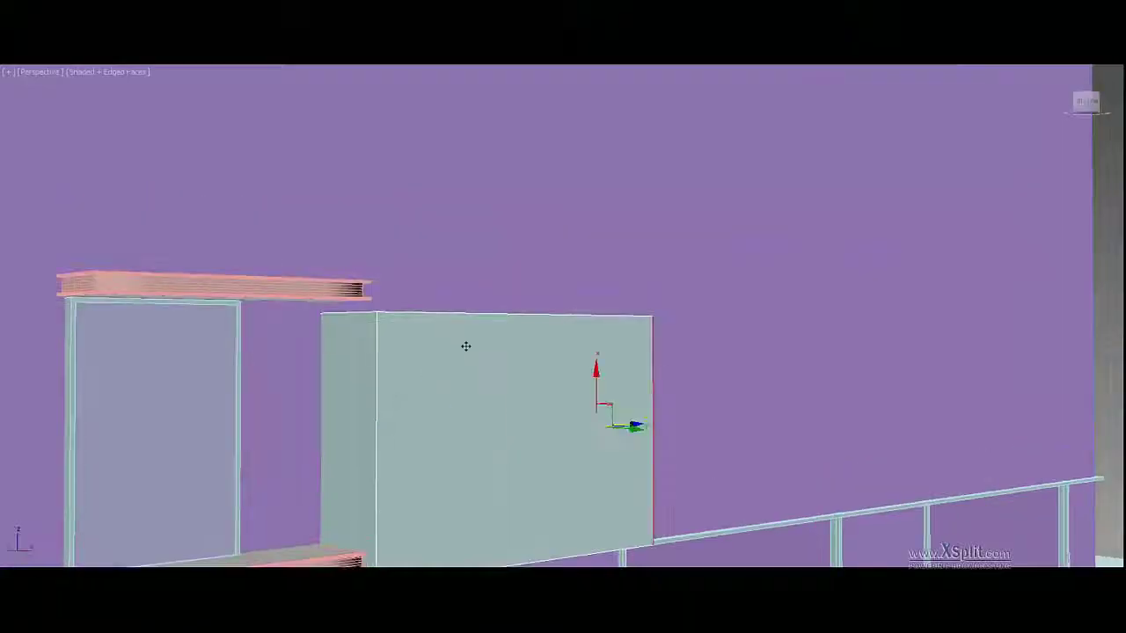
Inset the box's front face in Polygon mode, leaving a border rim
{"action": "middle_click_drag", "start_coordinate": [465, 346], "coordinate": [643, 239], "text": "alt"}
{"action": "scroll", "coordinate": [643, 239], "scroll_direction": "up", "scroll_amount": 5}
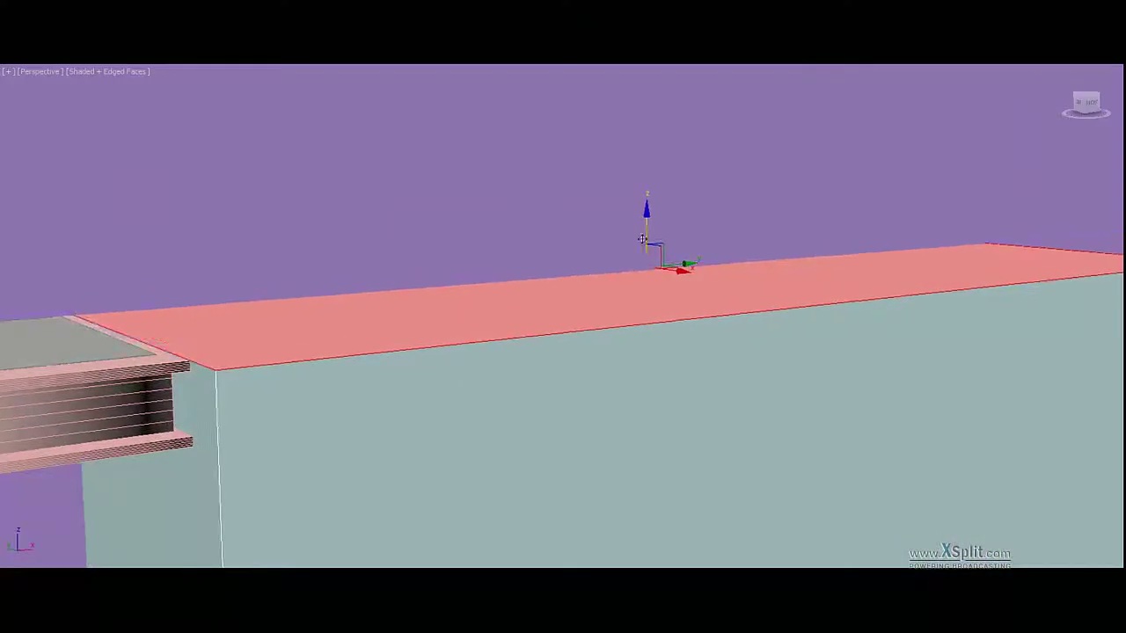
{"action": "mouse_move", "coordinate": [603, 254]}
{"action": "middle_mouse_down", "text": "alt"}
{"action": "mouse_move", "coordinate": [487, 290]}
{"action": "mouse_move", "coordinate": [508, 377]}
{"action": "middle_mouse_up", "text": "alt"}
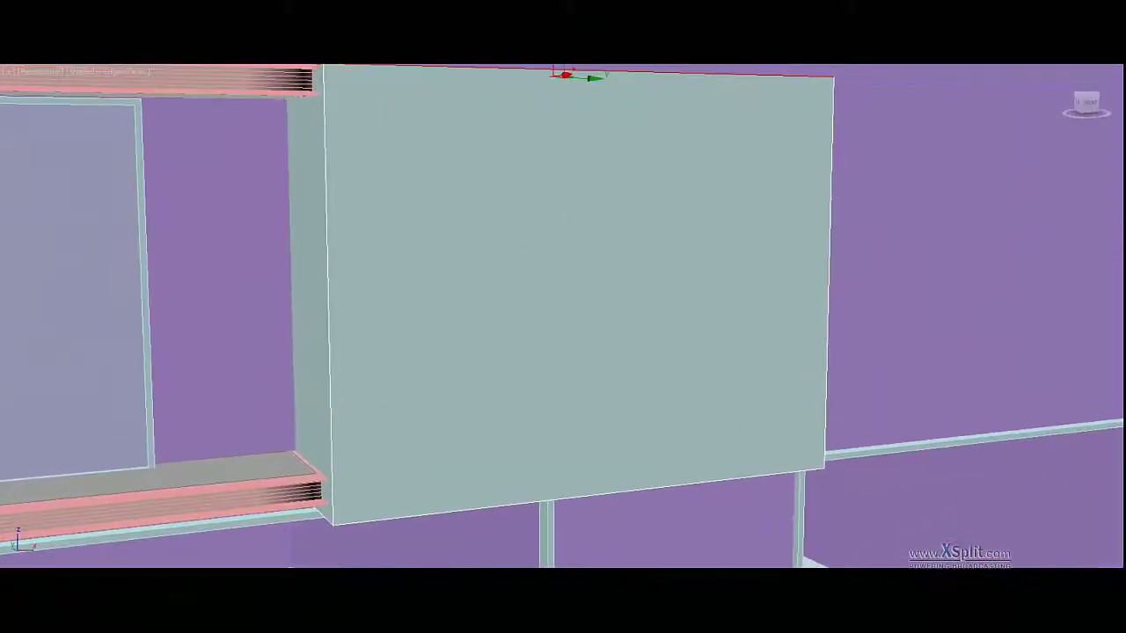
{"action": "scroll", "coordinate": [508, 377], "scroll_direction": "down", "scroll_amount": 3}
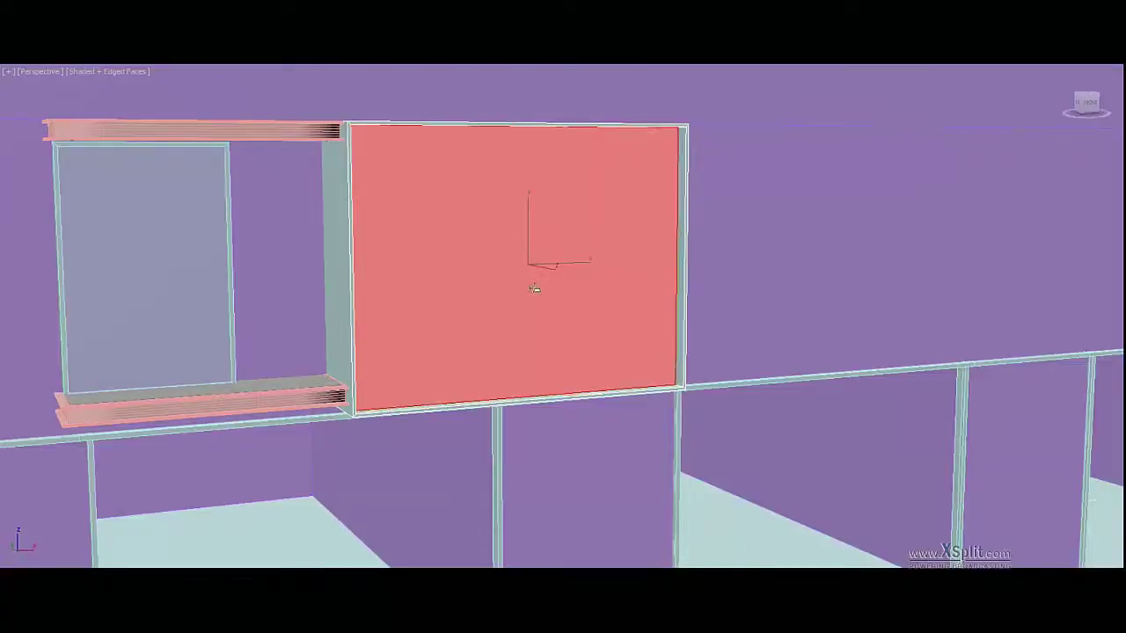
{"action": "left_click_drag", "start_coordinate": [534, 289], "coordinate": [551, 318]}
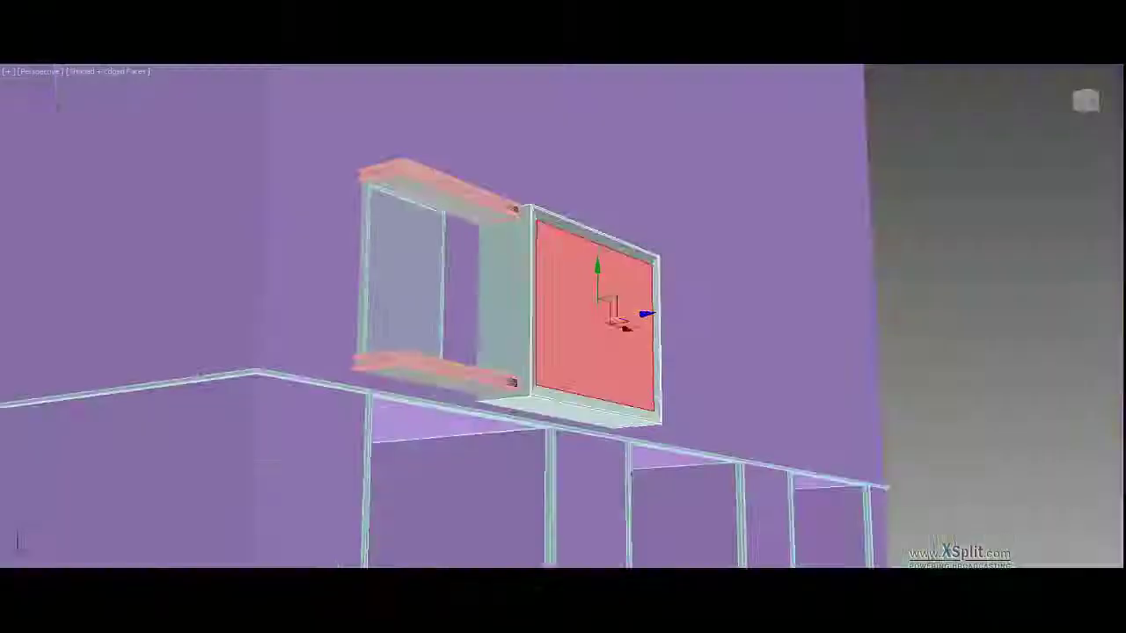
{"action": "middle_click_drag", "start_coordinate": [639, 315], "coordinate": [467, 389], "text": "alt"}
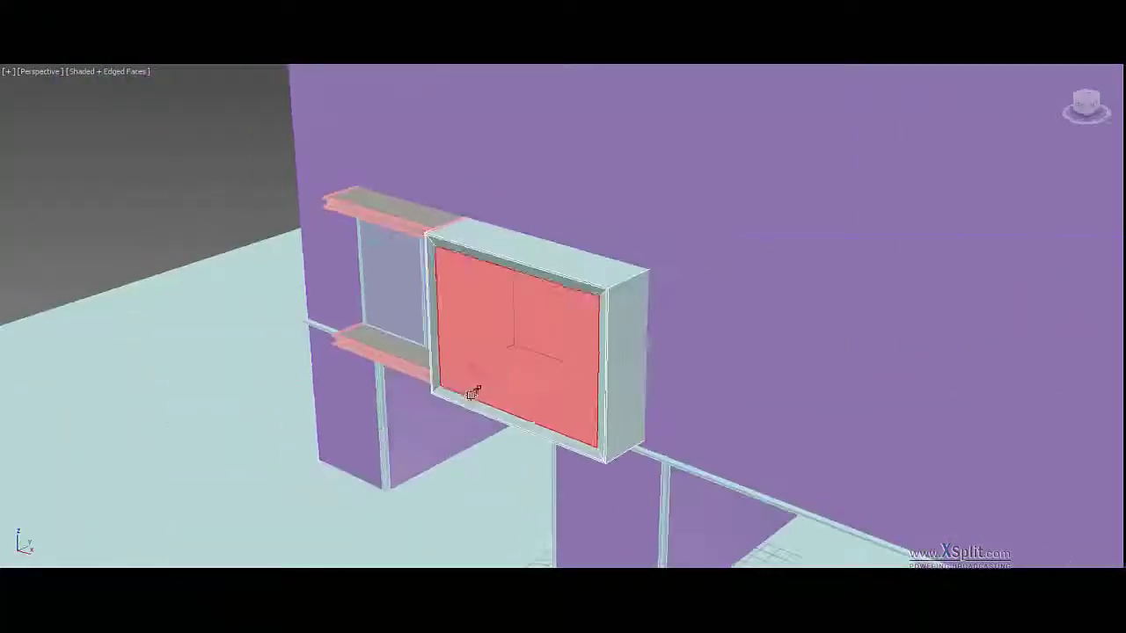
Delete the inset front face to open the bay, then select its inner back face
{"action": "key", "text": "Delete"}
{"action": "key", "text": "ctrl+z"}
{"action": "scroll", "coordinate": [471, 362], "scroll_direction": "up", "scroll_amount": 5}
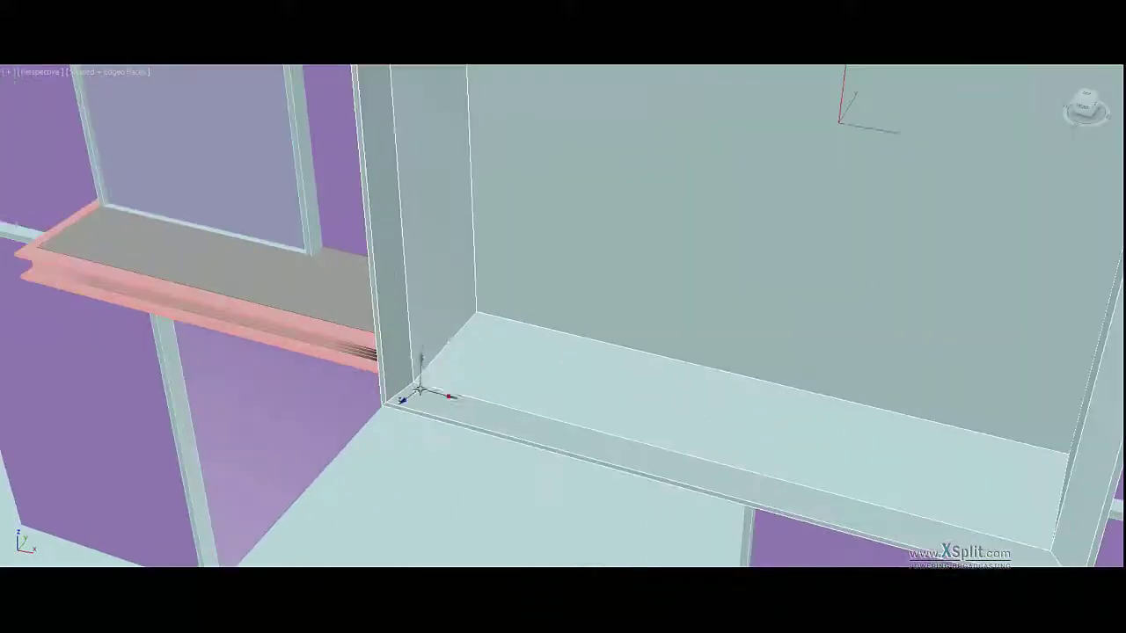
{"action": "scroll", "coordinate": [1071, 552], "scroll_direction": "down", "scroll_amount": 5}
{"action": "middle_click_drag", "start_coordinate": [1071, 551], "coordinate": [813, 363], "text": "alt"}
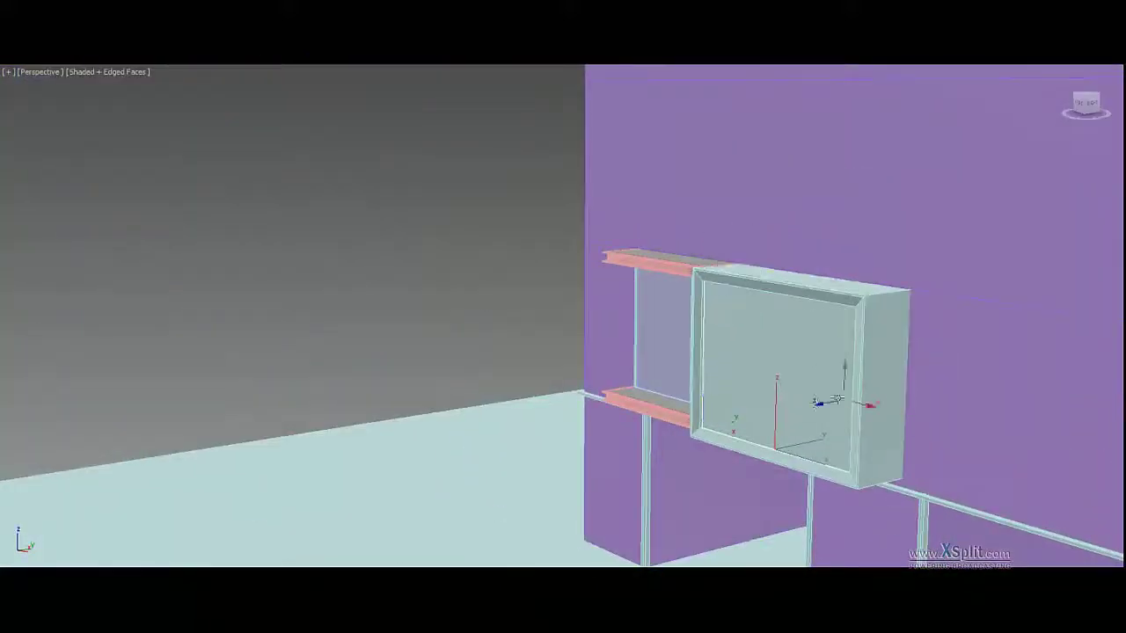
{"action": "scroll", "coordinate": [835, 400], "scroll_direction": "up", "scroll_amount": 3}
{"action": "middle_click_drag", "start_coordinate": [836, 401], "coordinate": [835, 352], "text": "alt"}
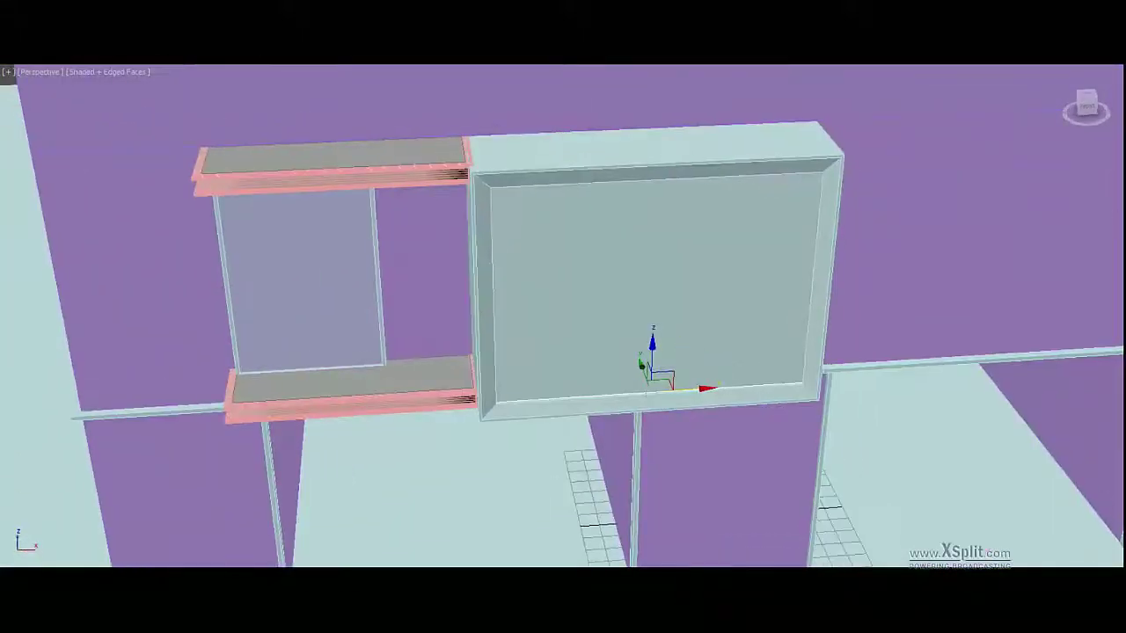
{"action": "left_click", "coordinate": [813, 267]}
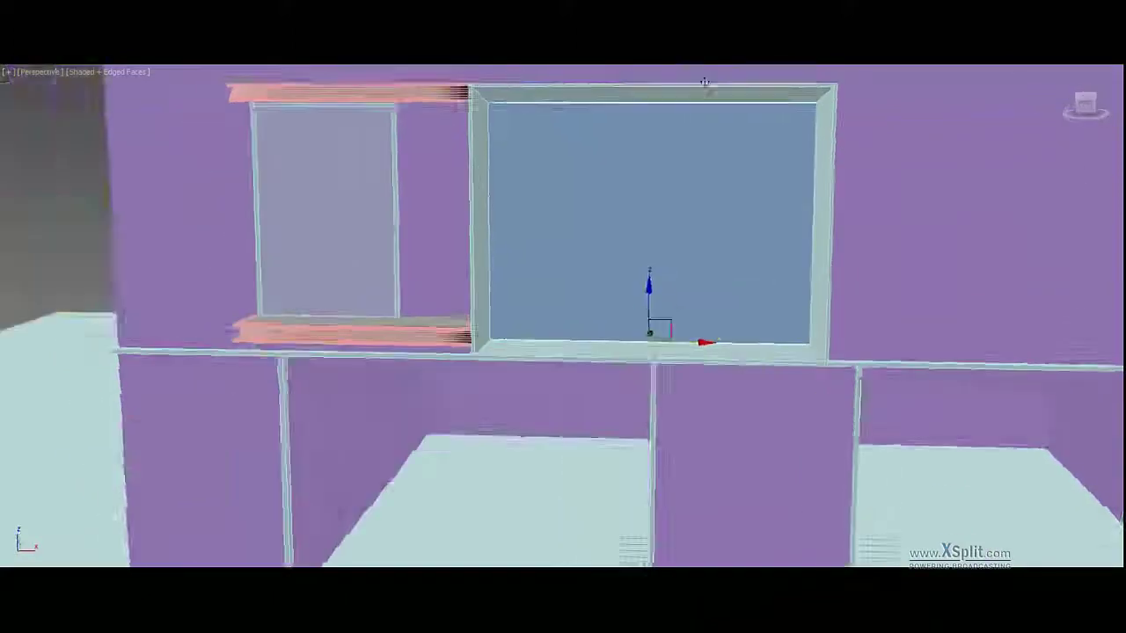
{"action": "mouse_move", "coordinate": [1035, 94]}
{"action": "middle_mouse_down", "text": "alt"}
{"action": "mouse_move", "coordinate": [1080, 226]}
{"action": "mouse_move", "coordinate": [587, 300]}
{"action": "middle_mouse_up", "text": "alt"}
{"action": "scroll", "coordinate": [588, 300], "scroll_direction": "down", "scroll_amount": 5}
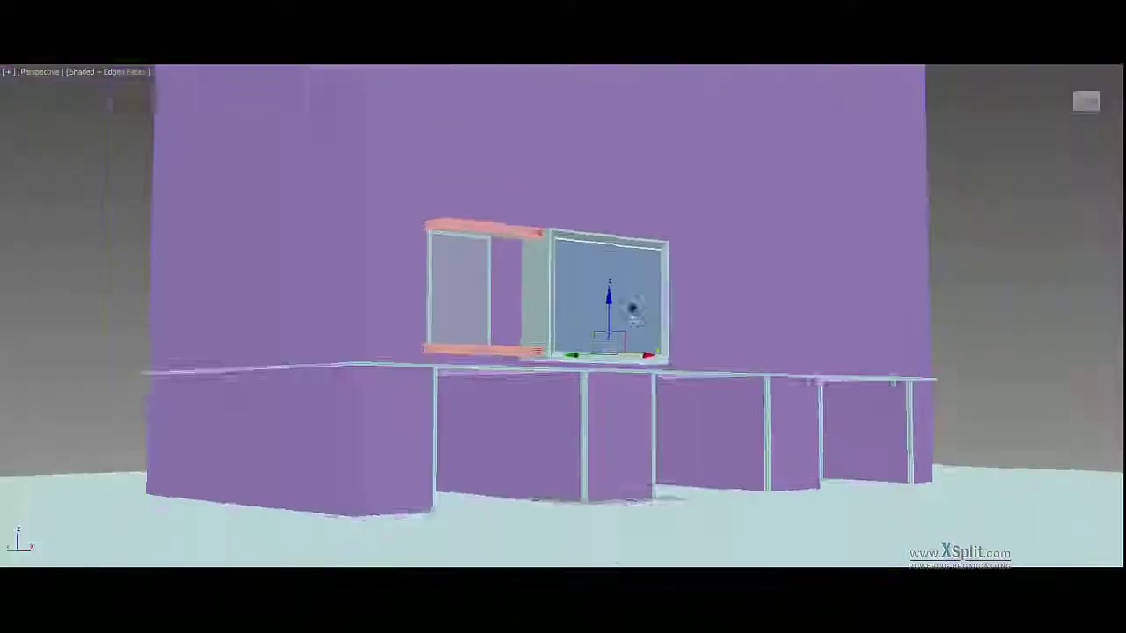
{"action": "scroll", "coordinate": [587, 300], "scroll_direction": "down", "scroll_amount": 3}
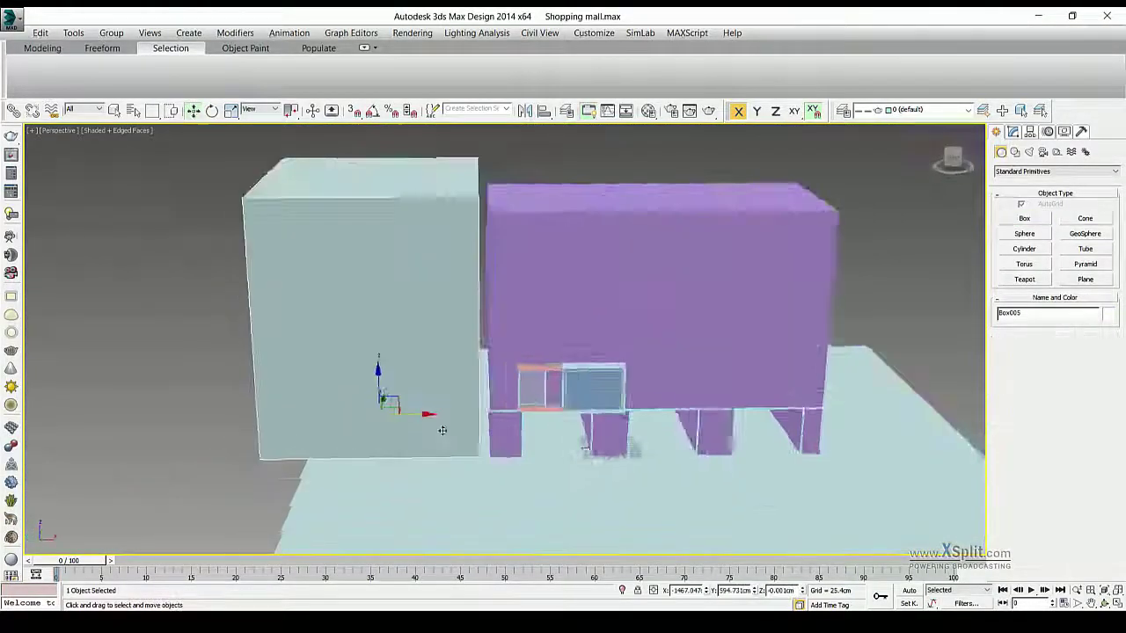
In a full-screen viewport, orbit, pan and zoom to review the green blocks beside the mall
{"action": "mouse_move", "coordinate": [544, 389]}
{"action": "middle_mouse_down", "text": "alt"}
{"action": "mouse_move", "coordinate": [463, 351]}
{"action": "mouse_move", "coordinate": [678, 271]}
{"action": "middle_mouse_up", "text": "alt"}
{"action": "key", "text": "ctrl+x"}
{"action": "scroll", "coordinate": [678, 271], "scroll_direction": "up", "scroll_amount": 5}
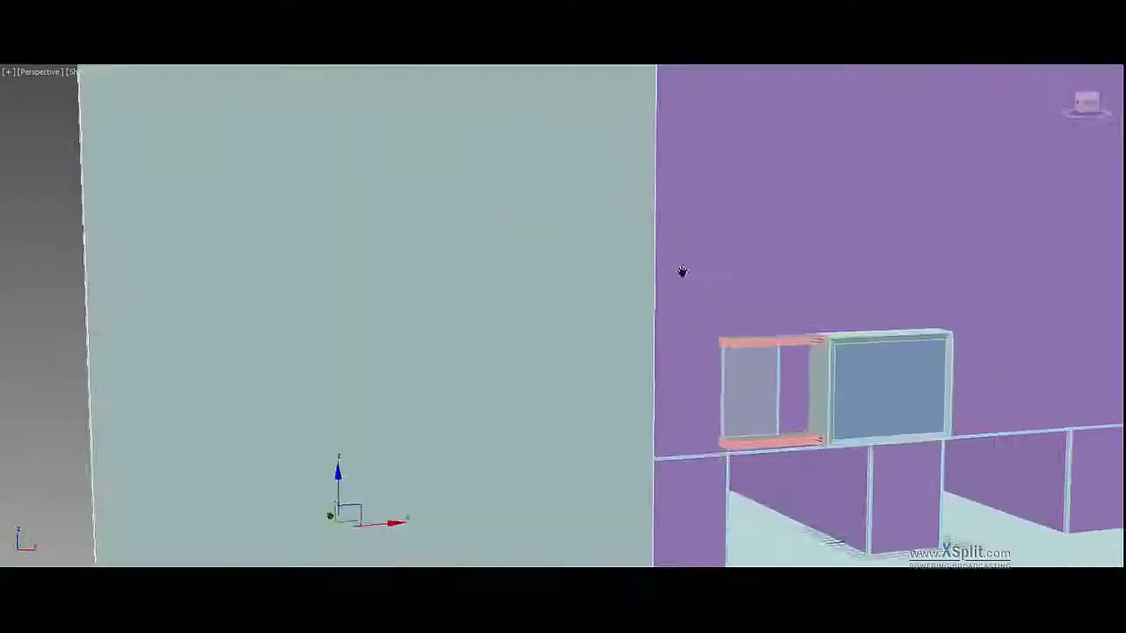
{"action": "scroll", "coordinate": [528, 277], "scroll_direction": "down", "scroll_amount": 5}
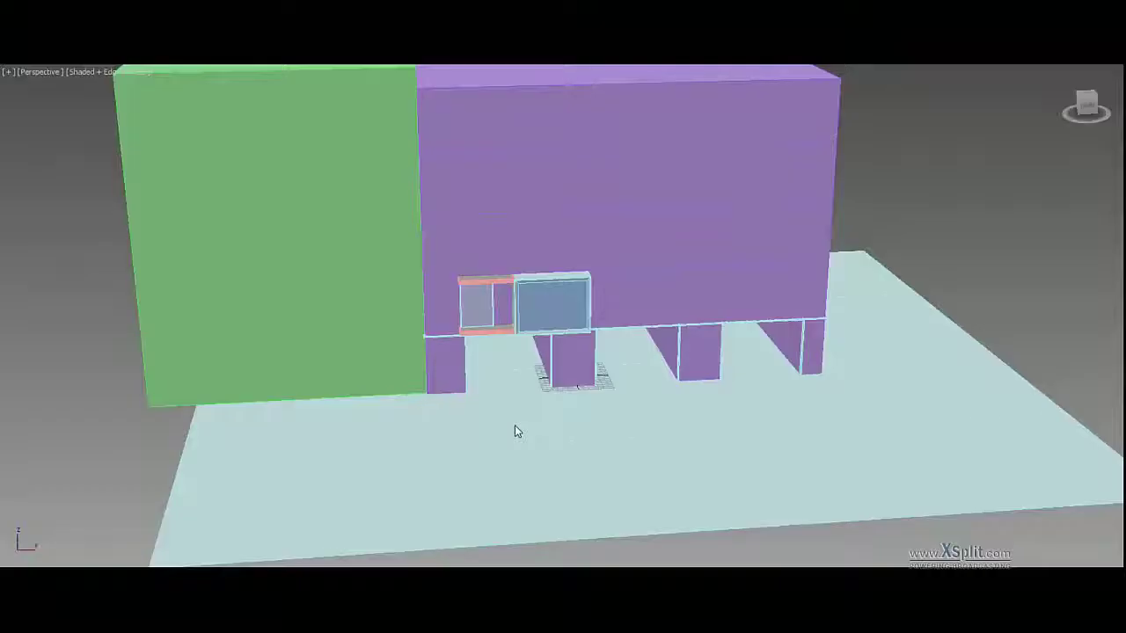
{"action": "middle_click_drag", "start_coordinate": [926, 312], "coordinate": [659, 307], "text": "alt"}
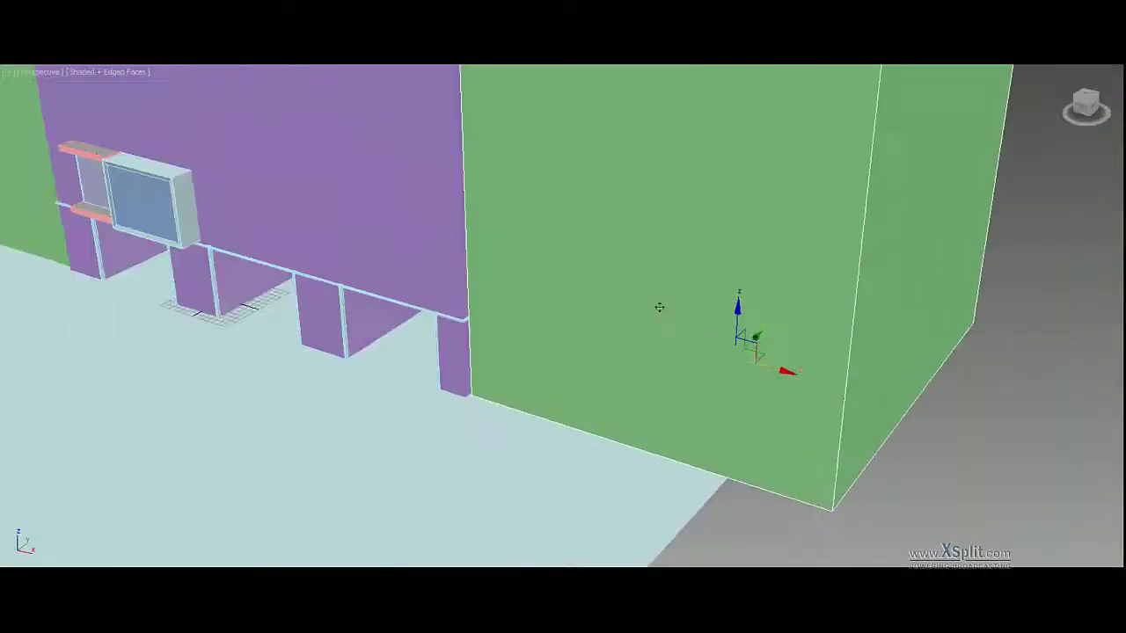
{"action": "scroll", "coordinate": [764, 370], "scroll_direction": "down", "scroll_amount": 5}
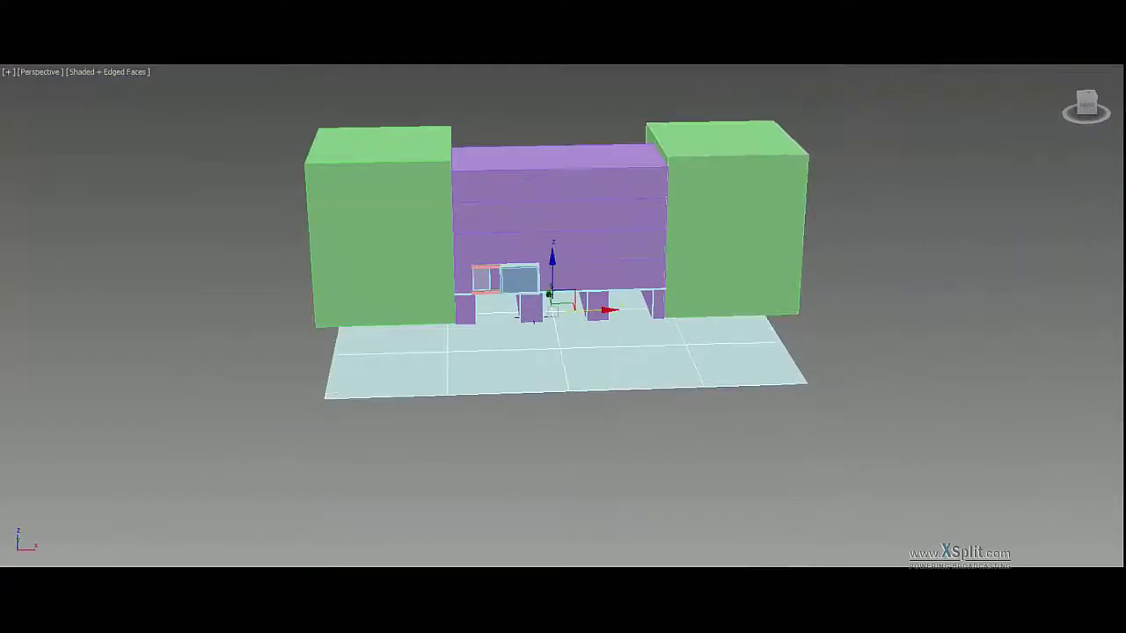
{"action": "scroll", "coordinate": [590, 287], "scroll_direction": "up", "scroll_amount": 3}
{"action": "scroll", "coordinate": [697, 376], "scroll_direction": "up", "scroll_amount": 3}
{"action": "scroll", "coordinate": [697, 377], "scroll_direction": "up", "scroll_amount": 3}
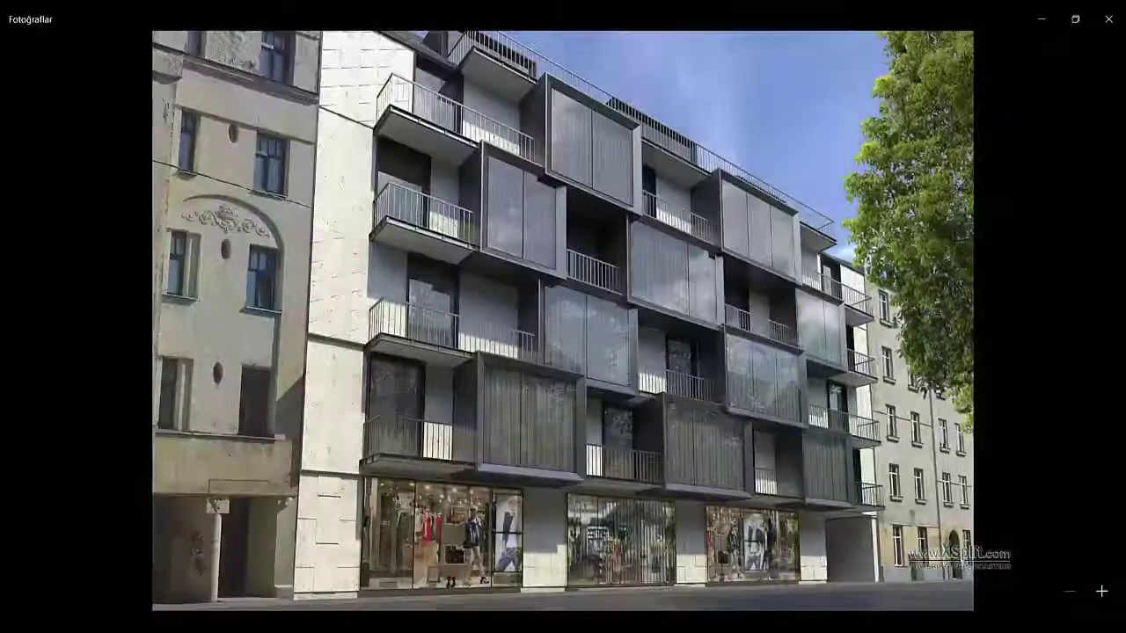
{"action": "middle_click_drag", "start_coordinate": [698, 377], "coordinate": [706, 437], "text": "alt"}
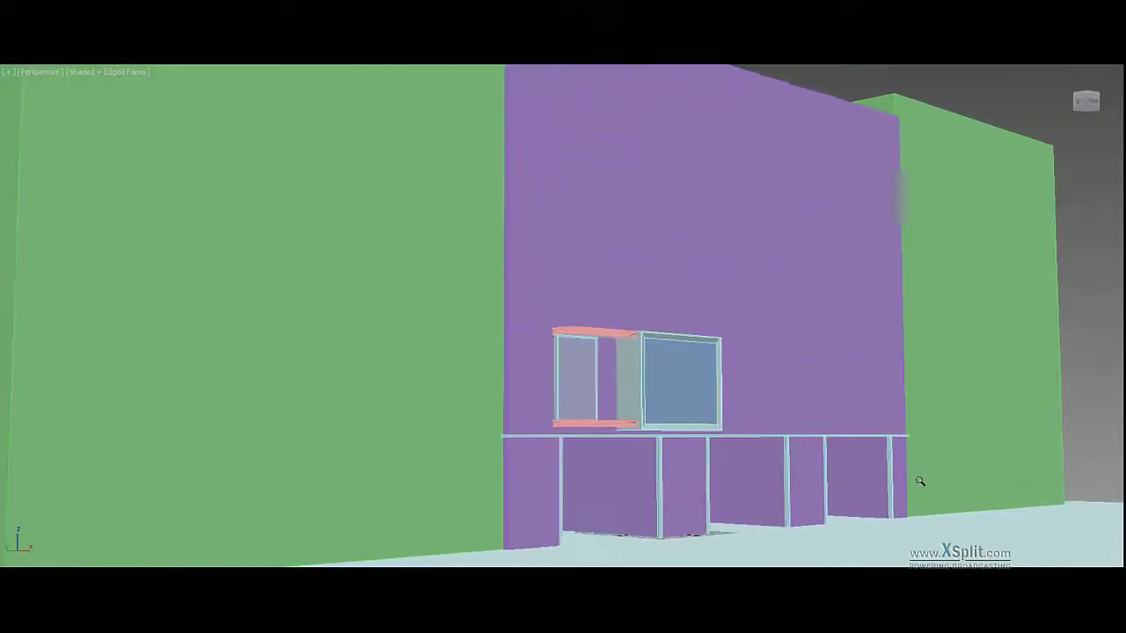
{"action": "middle_click_drag", "start_coordinate": [917, 477], "coordinate": [767, 446]}
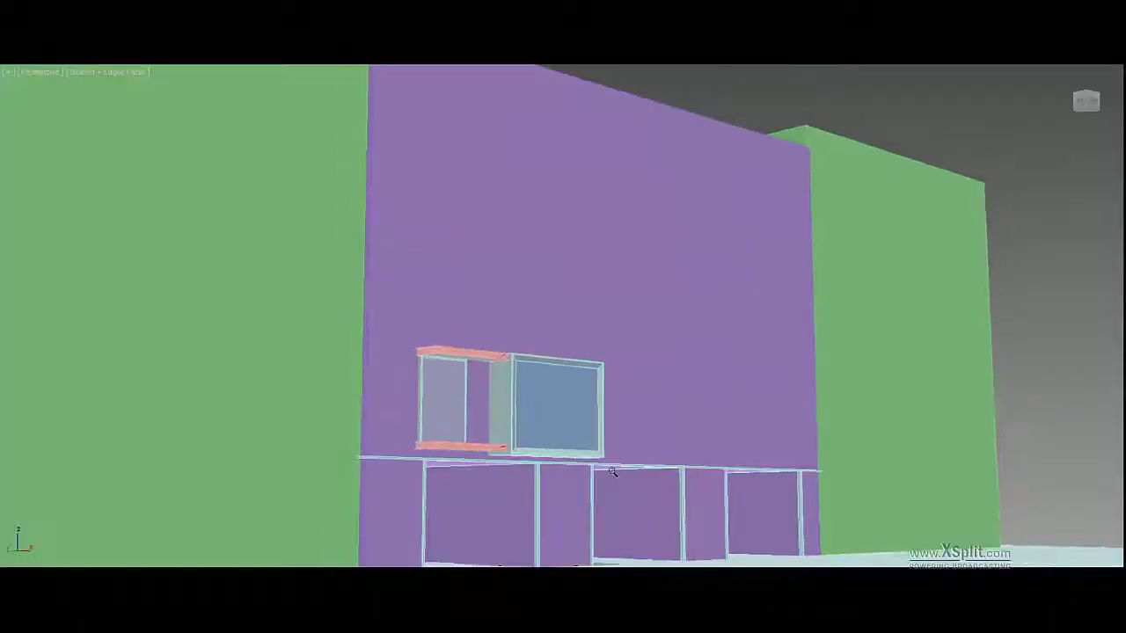
{"action": "scroll", "coordinate": [612, 473], "scroll_direction": "down", "scroll_amount": 1}
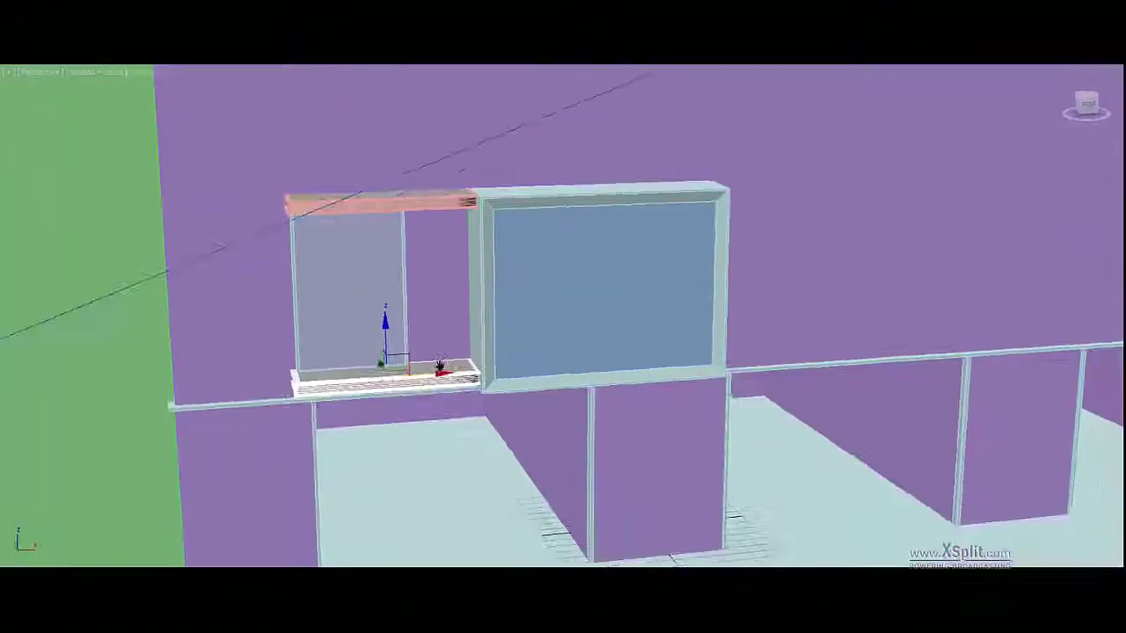
Place a copy of the bay box beside the copied window frame
{"action": "middle_click_drag", "start_coordinate": [432, 264], "coordinate": [371, 401]}
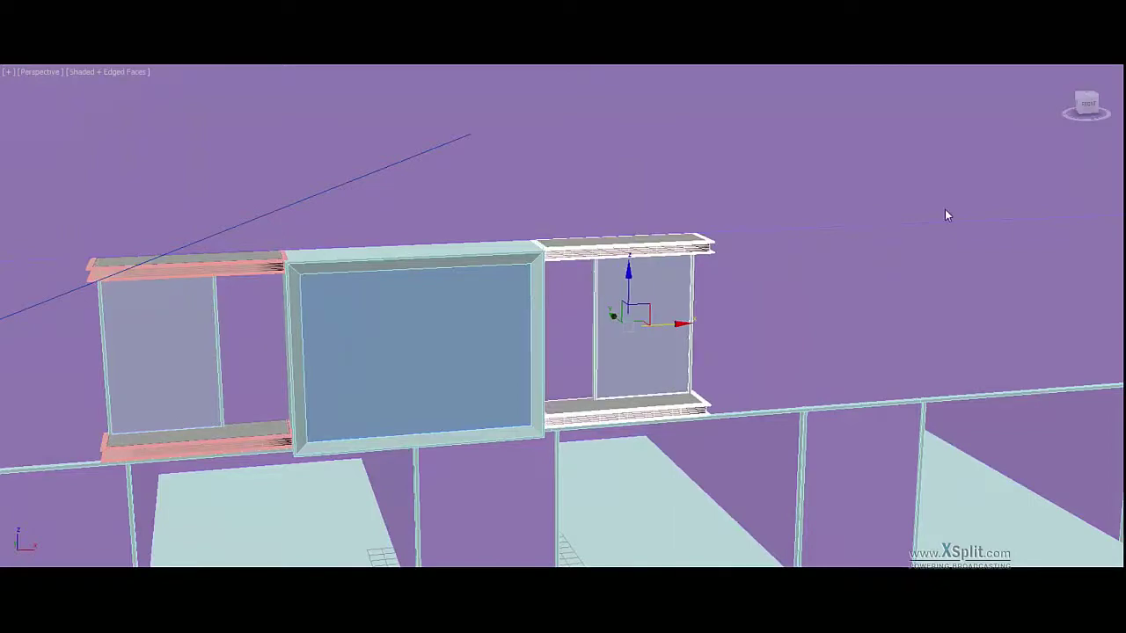
{"action": "middle_click_drag", "start_coordinate": [788, 221], "coordinate": [537, 206], "text": "alt"}
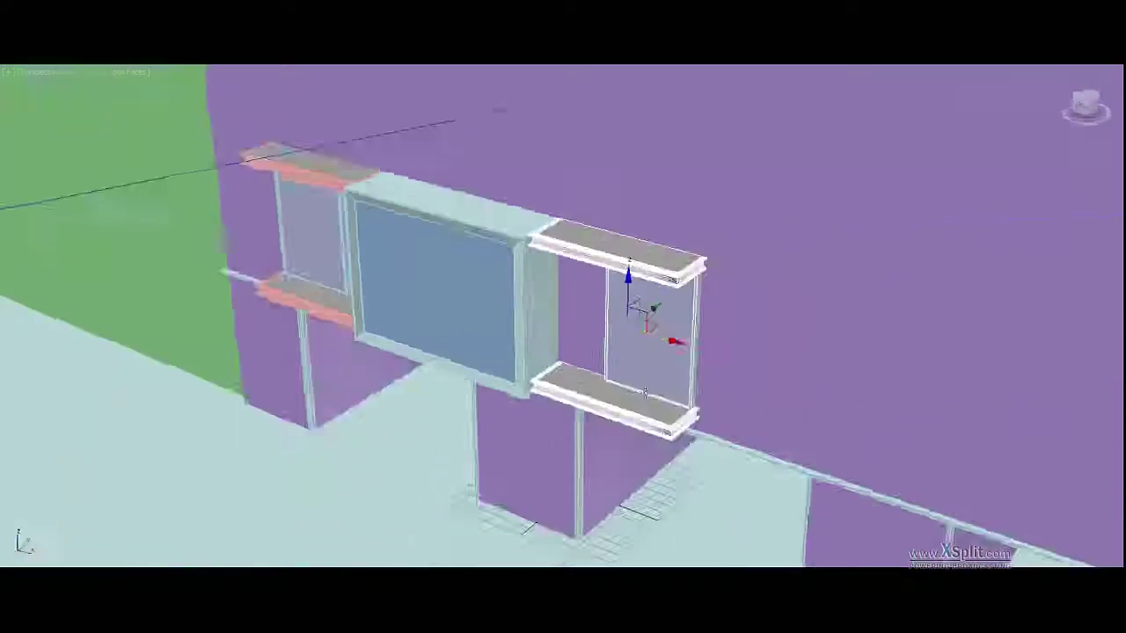
{"action": "scroll", "coordinate": [536, 205], "scroll_direction": "up", "scroll_amount": 3}
{"action": "scroll", "coordinate": [536, 206], "scroll_direction": "down", "scroll_amount": 5}
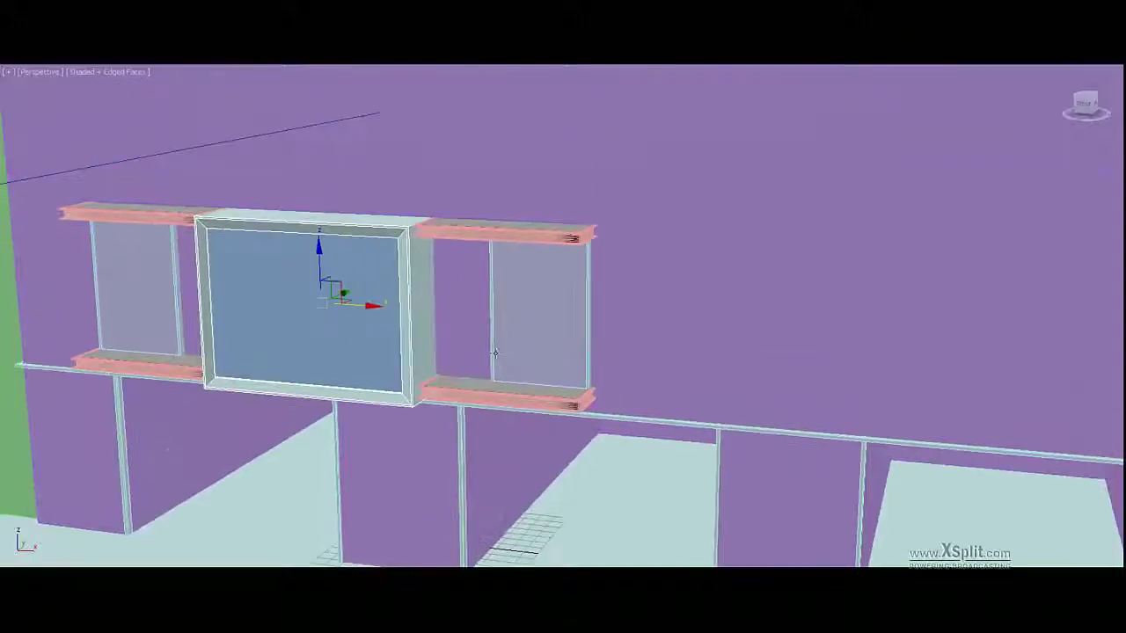
{"action": "left_click_drag", "start_coordinate": [376, 304], "coordinate": [758, 327], "text": "shift"}
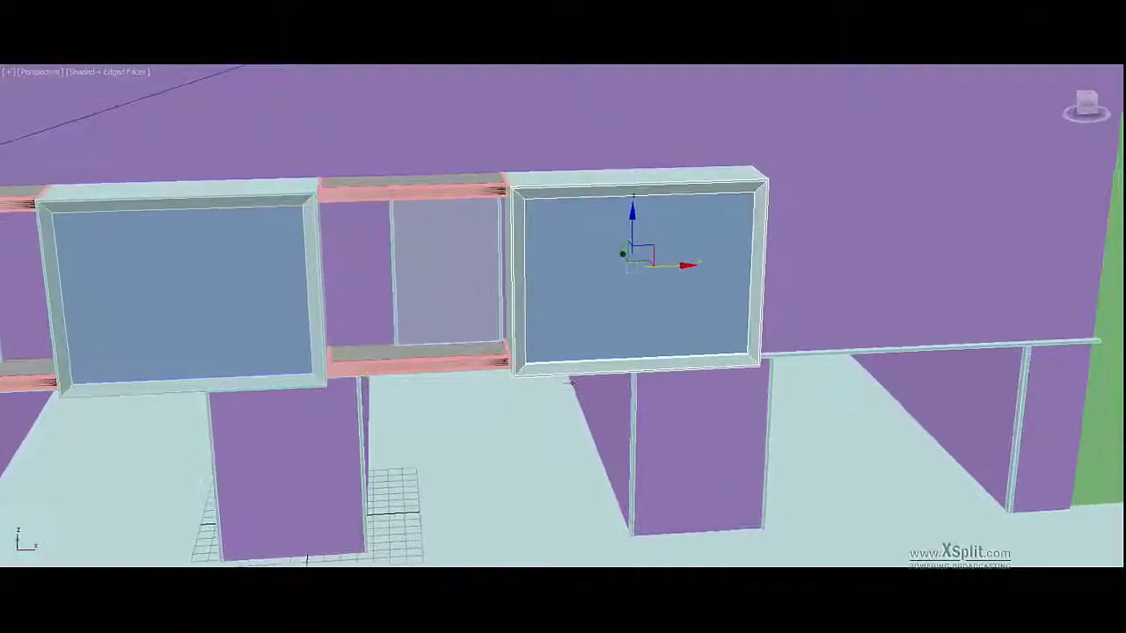
Shift-drag a copy of the middle window frame unit to the row's right end
{"action": "left_click", "coordinate": [440, 197]}
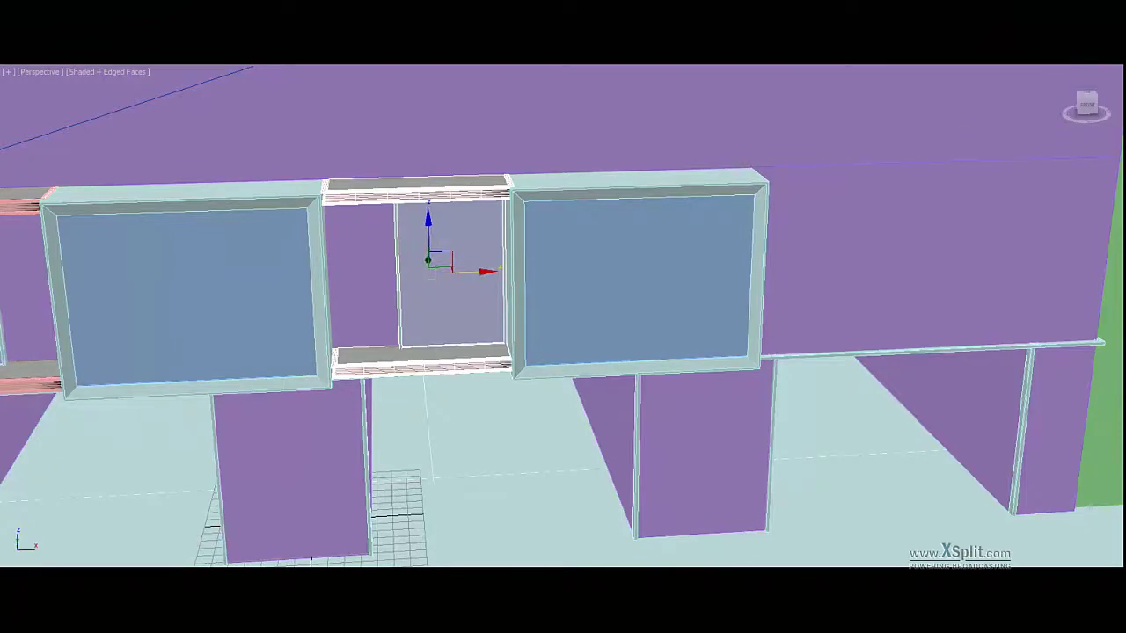
{"action": "middle_click_drag", "start_coordinate": [441, 197], "coordinate": [572, 179], "text": "alt"}
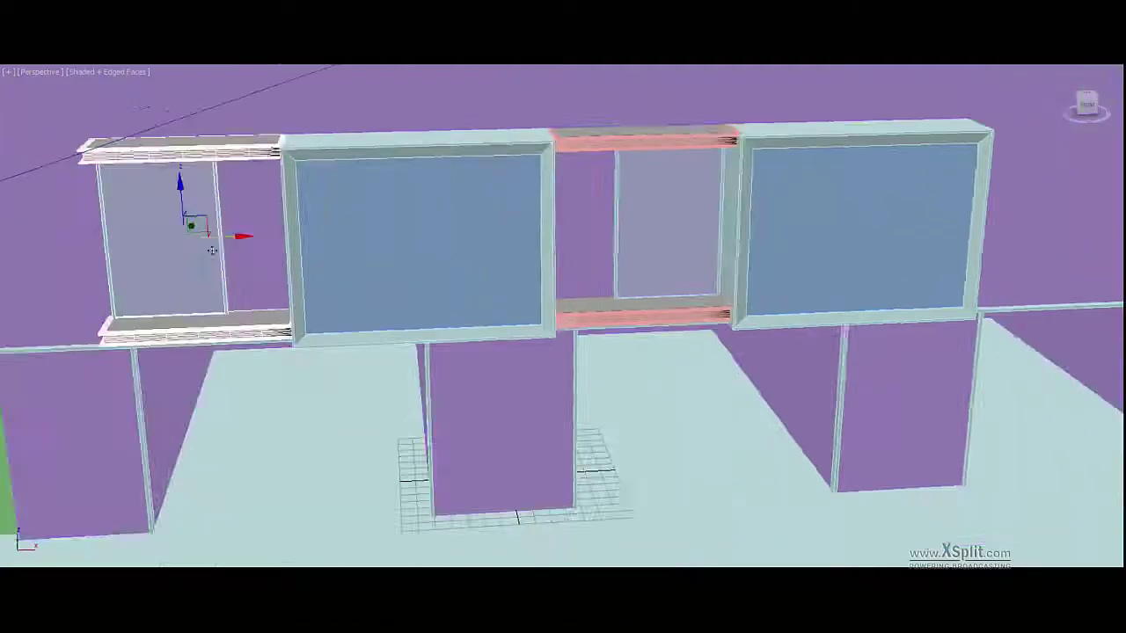
{"action": "left_click_drag", "start_coordinate": [212, 251], "coordinate": [1090, 220], "text": "shift"}
{"action": "key", "text": "z"}
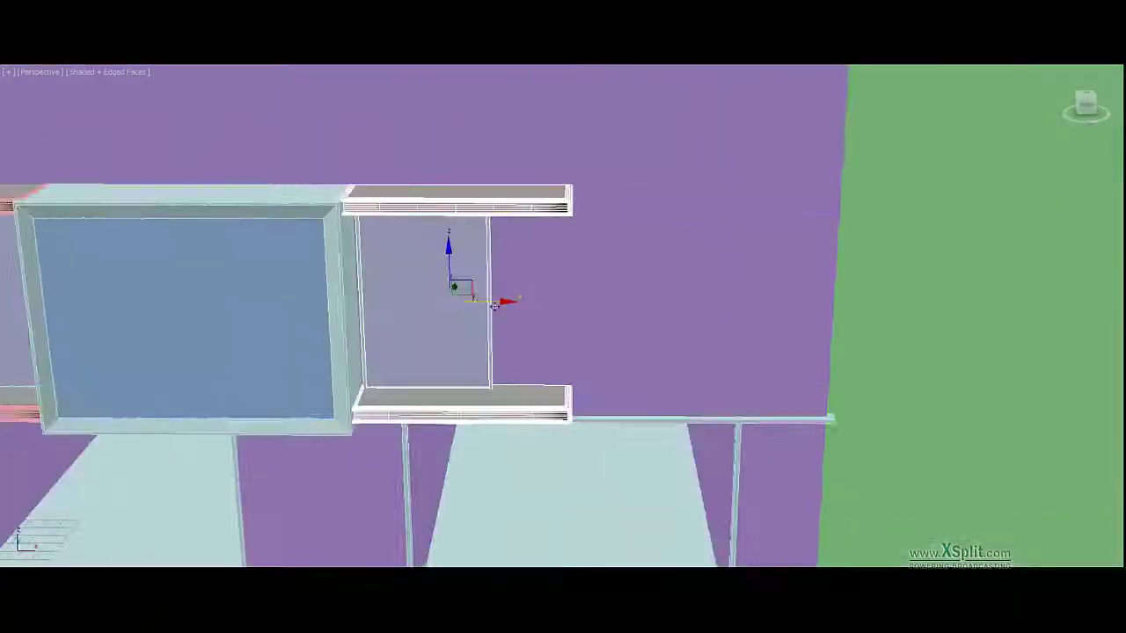
Orbit around the row and building, then return to a front view of the facade
{"action": "scroll", "coordinate": [494, 304], "scroll_direction": "down", "scroll_amount": 5}
{"action": "middle_click_drag", "start_coordinate": [516, 264], "coordinate": [563, 251], "text": "alt"}
{"action": "scroll", "coordinate": [563, 251], "scroll_direction": "up", "scroll_amount": 3}
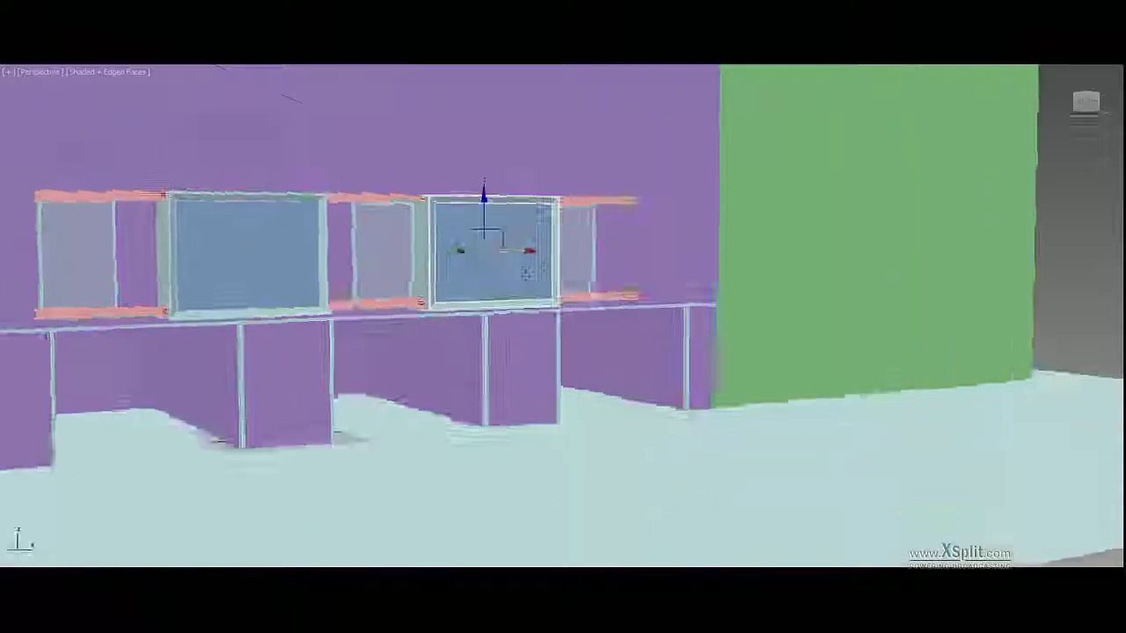
{"action": "scroll", "coordinate": [526, 272], "scroll_direction": "up", "scroll_amount": 3}
{"action": "scroll", "coordinate": [645, 359], "scroll_direction": "down", "scroll_amount": 4}
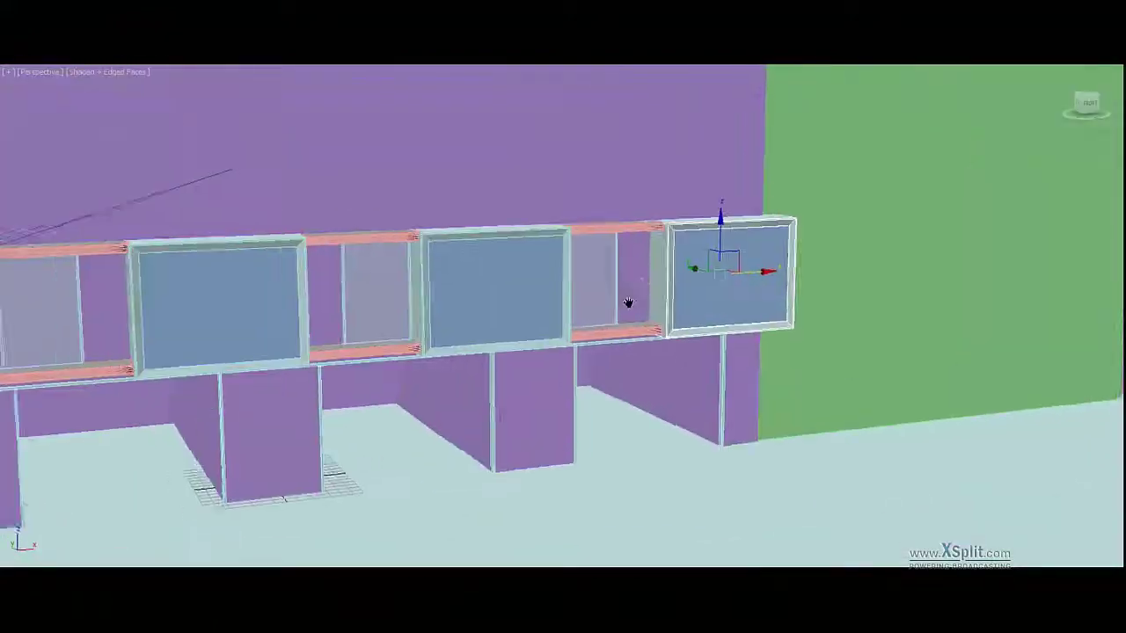
{"action": "middle_click_drag", "start_coordinate": [645, 358], "coordinate": [605, 291], "text": "alt"}
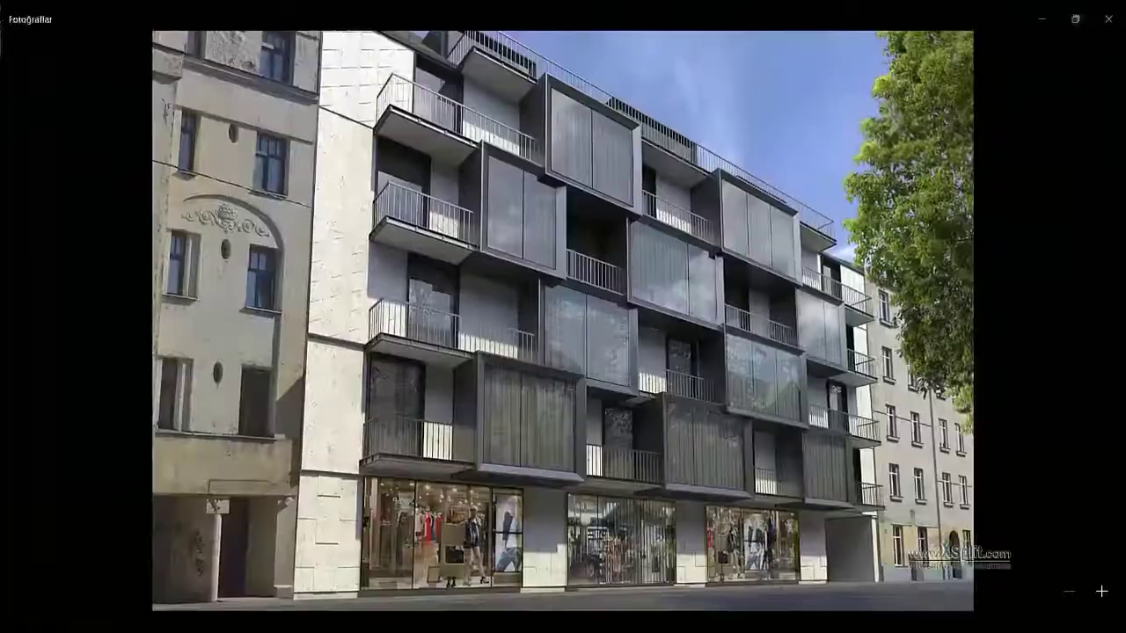
{"action": "key", "text": "p"}
{"action": "scroll", "coordinate": [370, 348], "scroll_direction": "down", "scroll_amount": 5}
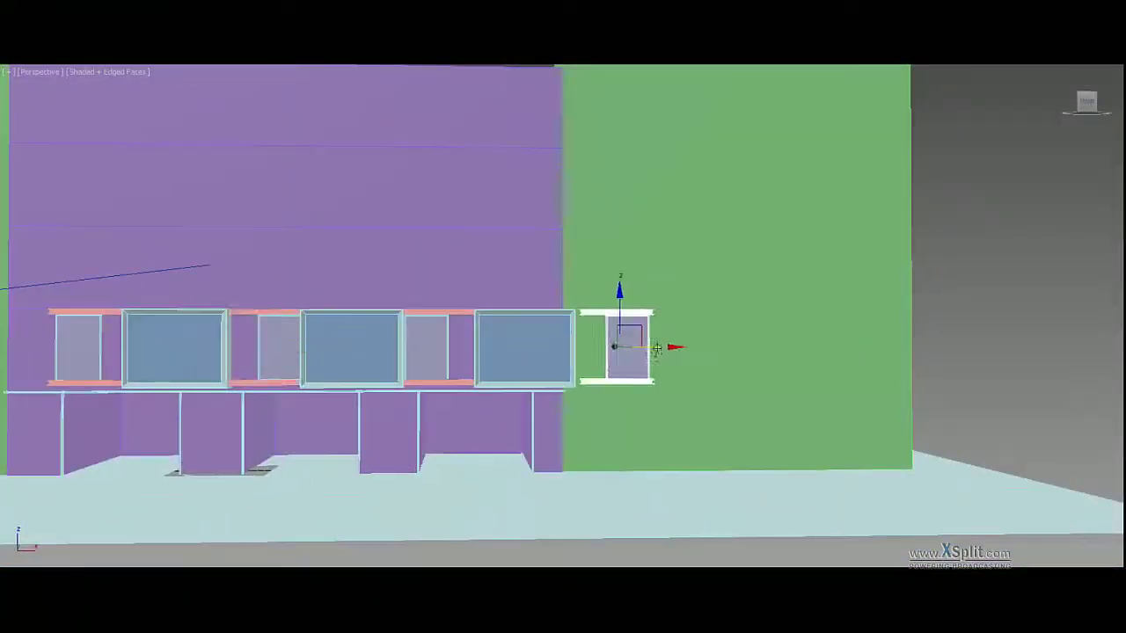
{"action": "middle_click_drag", "start_coordinate": [649, 347], "coordinate": [567, 172], "text": "alt"}
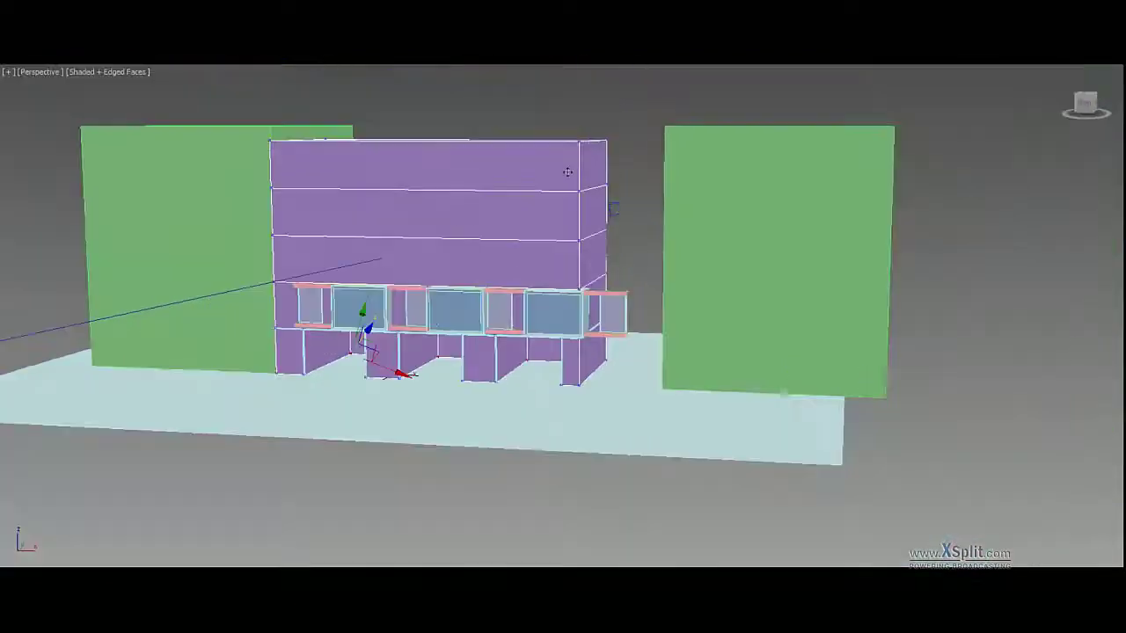
{"action": "key", "text": "shift+z"}
{"action": "key", "text": "shift+z"}
{"action": "key", "text": "shift+z"}
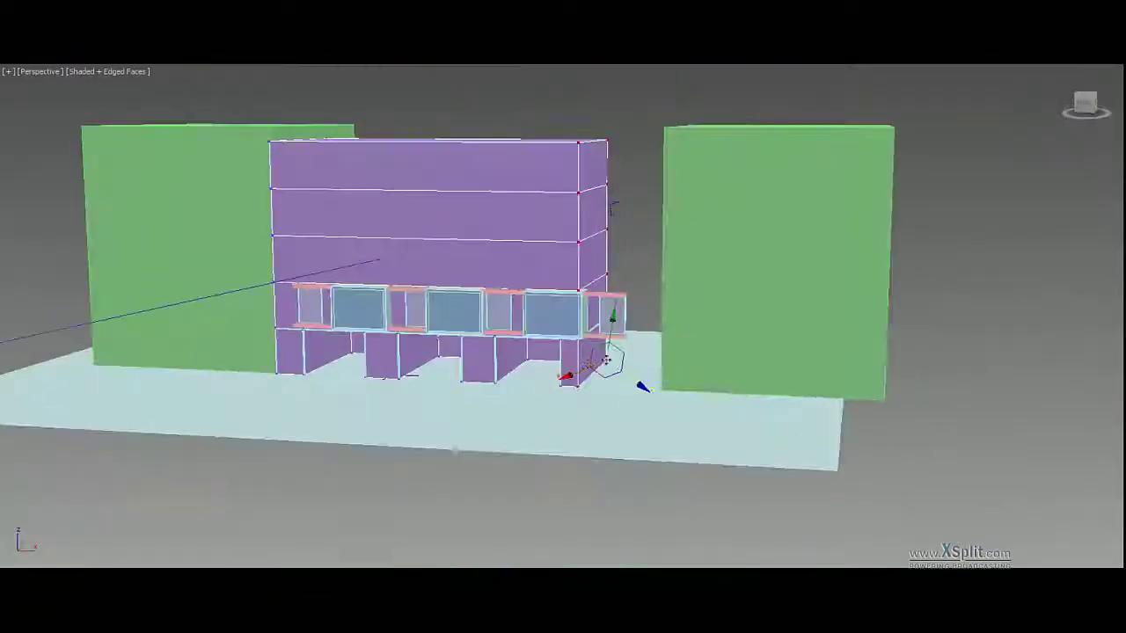
{"action": "key", "text": "shift+z"}
{"action": "key", "text": "shift+z"}
{"action": "key", "text": "shift+z"}
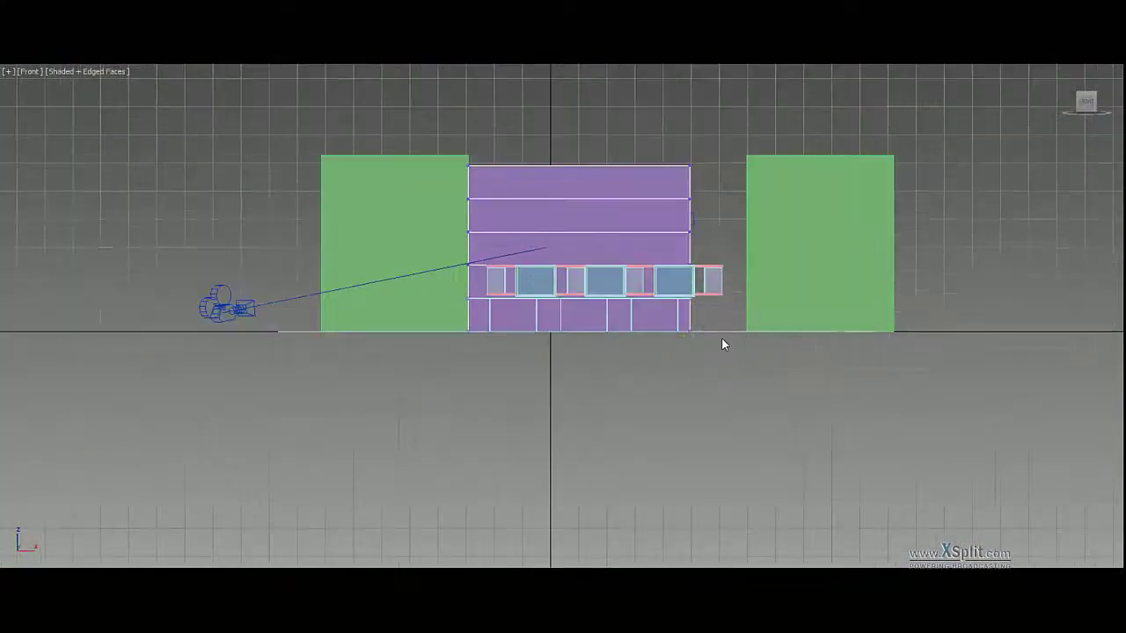
{"action": "key", "text": "shift+z"}
{"action": "key", "text": "shift+z"}
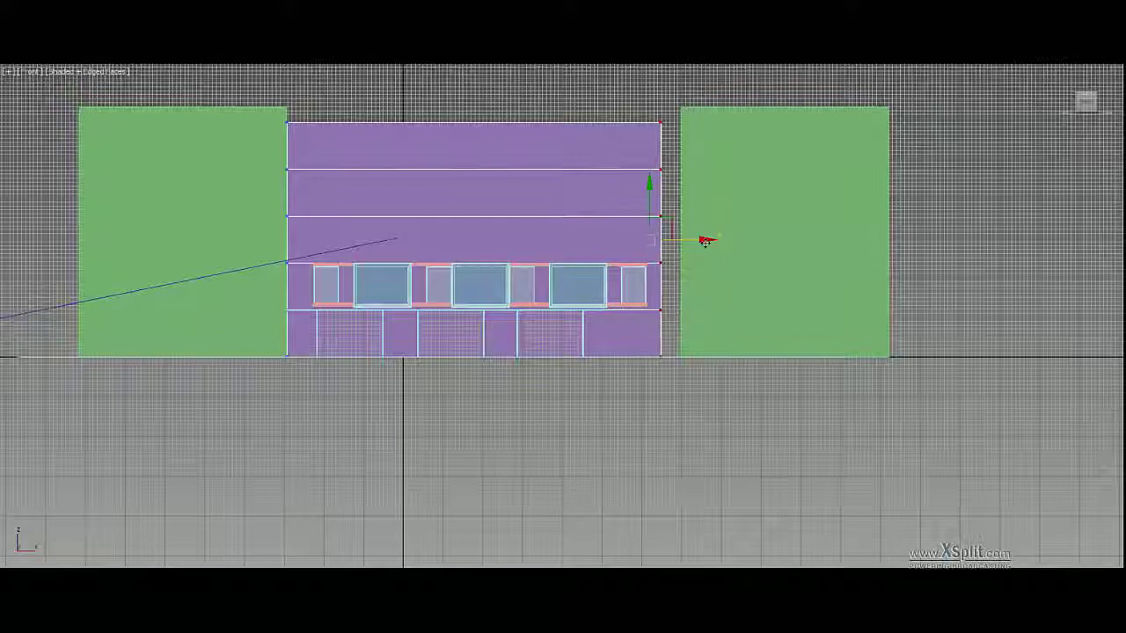
Zoom the Front viewport in on the first-floor row of bays
{"action": "scroll", "coordinate": [640, 295], "scroll_direction": "up", "scroll_amount": 2}
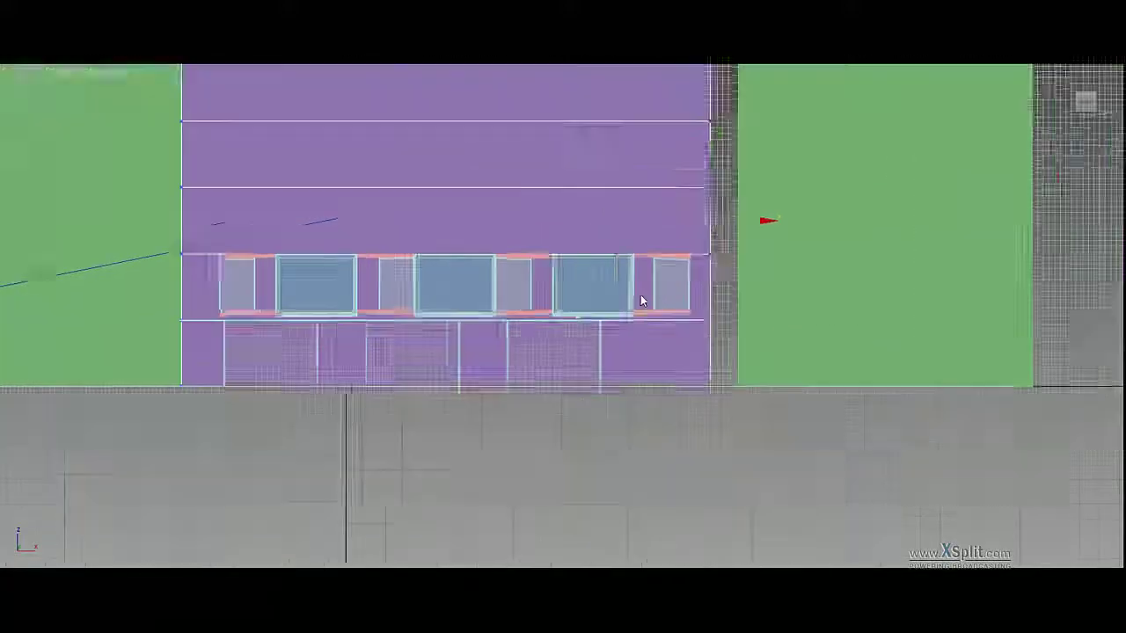
{"action": "scroll", "coordinate": [592, 332], "scroll_direction": "up", "scroll_amount": 1}
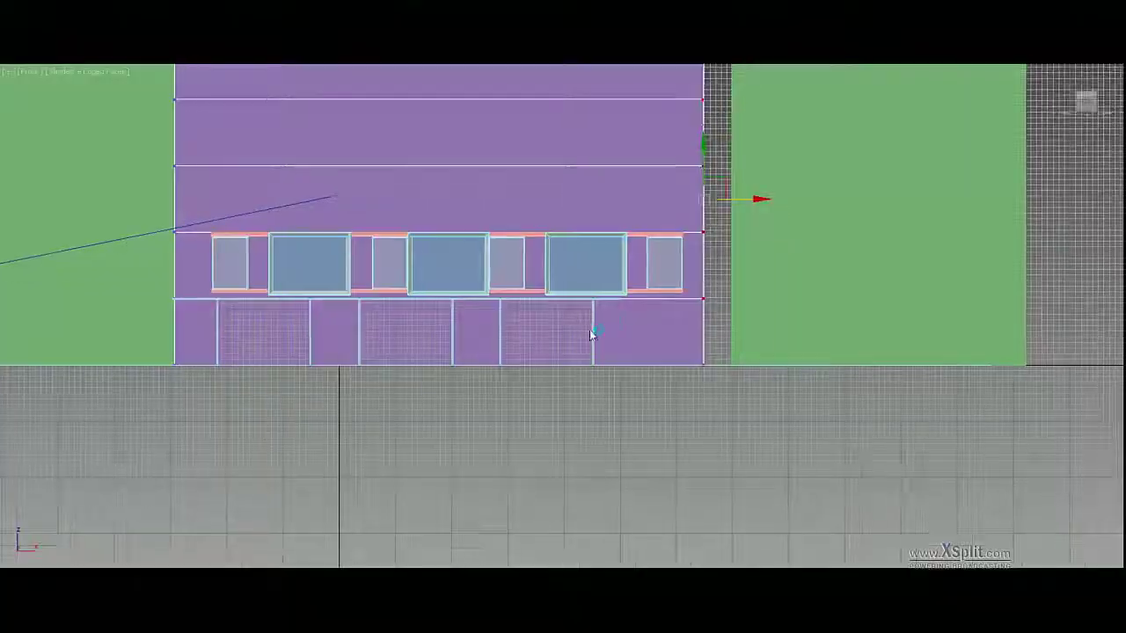
{"action": "scroll", "coordinate": [624, 330], "scroll_direction": "up", "scroll_amount": 2}
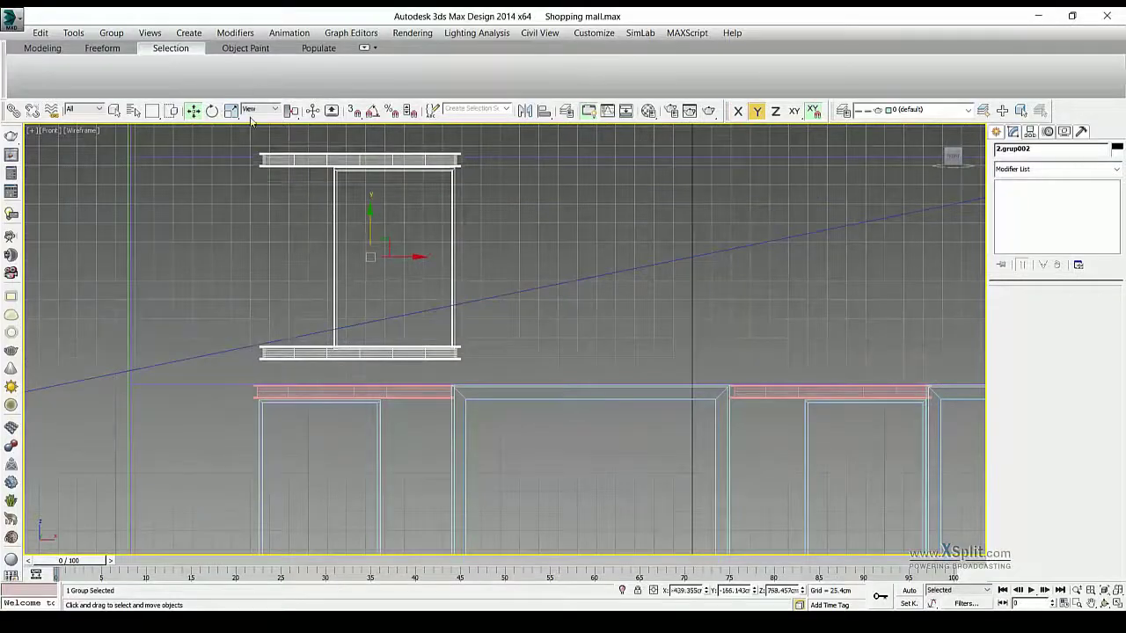
Open the window group and delete its bottom balcony bar
{"action": "left_click", "coordinate": [327, 340]}
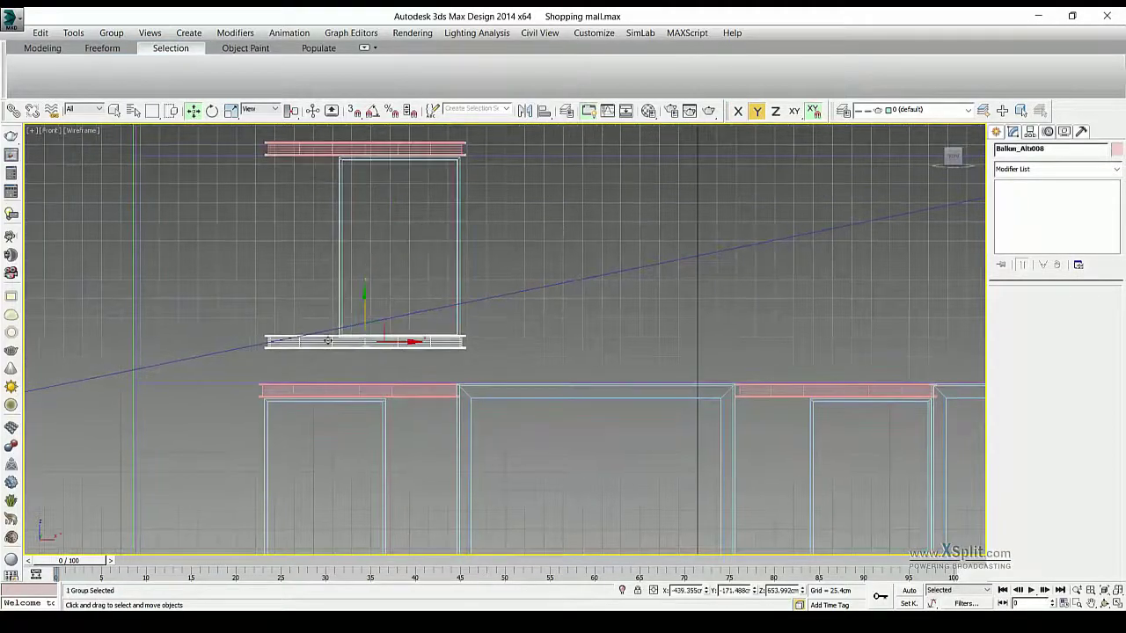
{"action": "left_click", "coordinate": [111, 32]}
{"action": "left_click", "coordinate": [126, 81]}
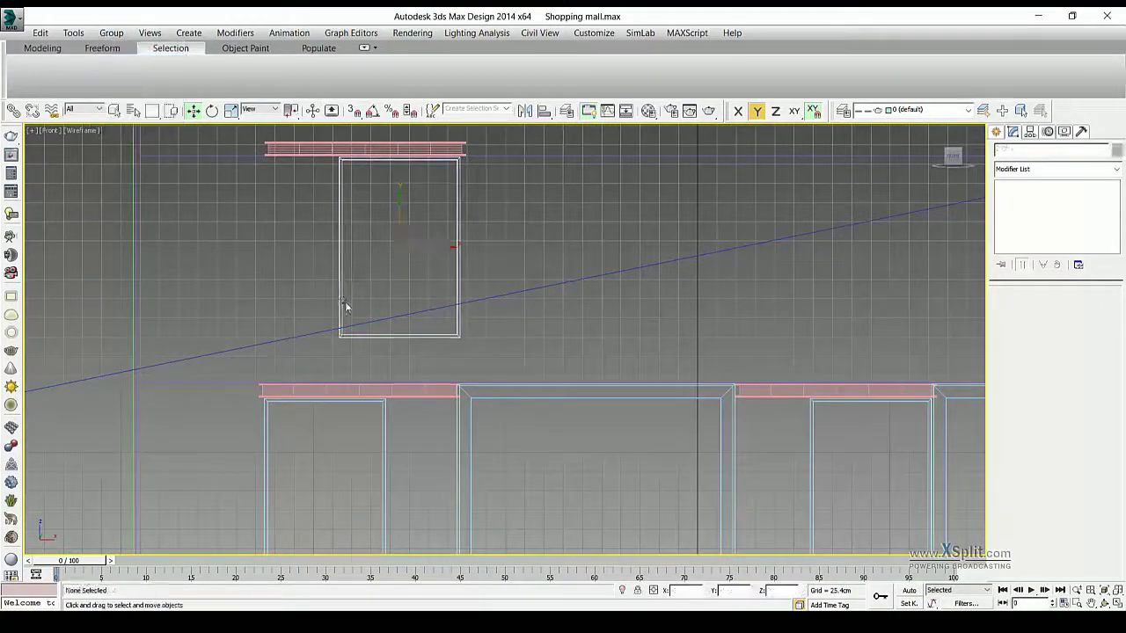
{"action": "left_click", "coordinate": [343, 309]}
{"action": "right_click", "coordinate": [413, 333]}
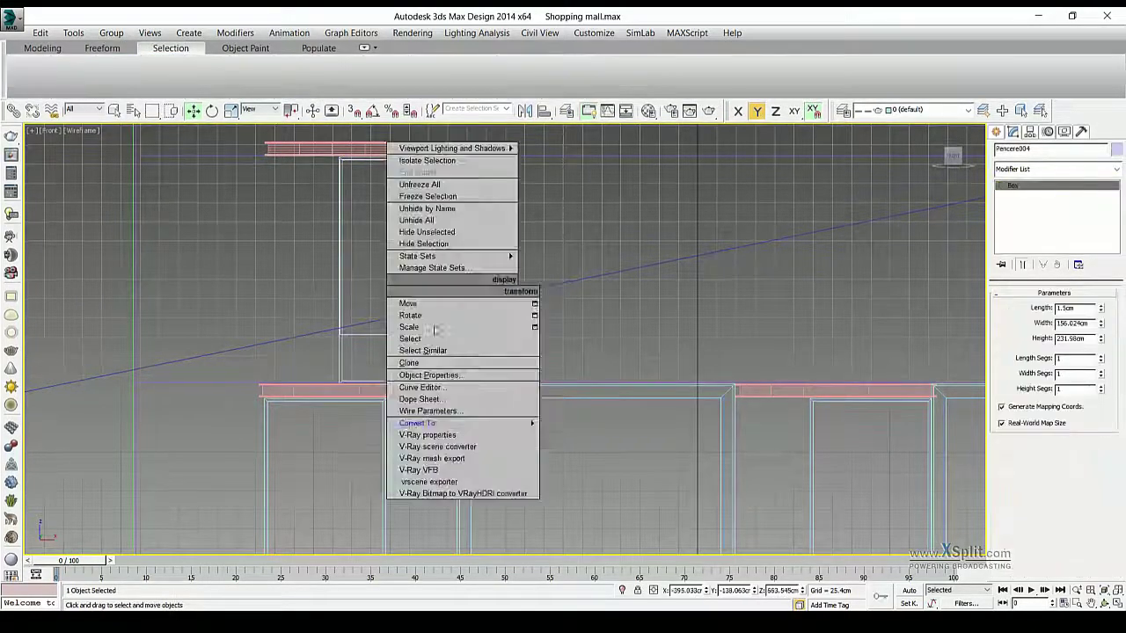
{"action": "left_click", "coordinate": [432, 327]}
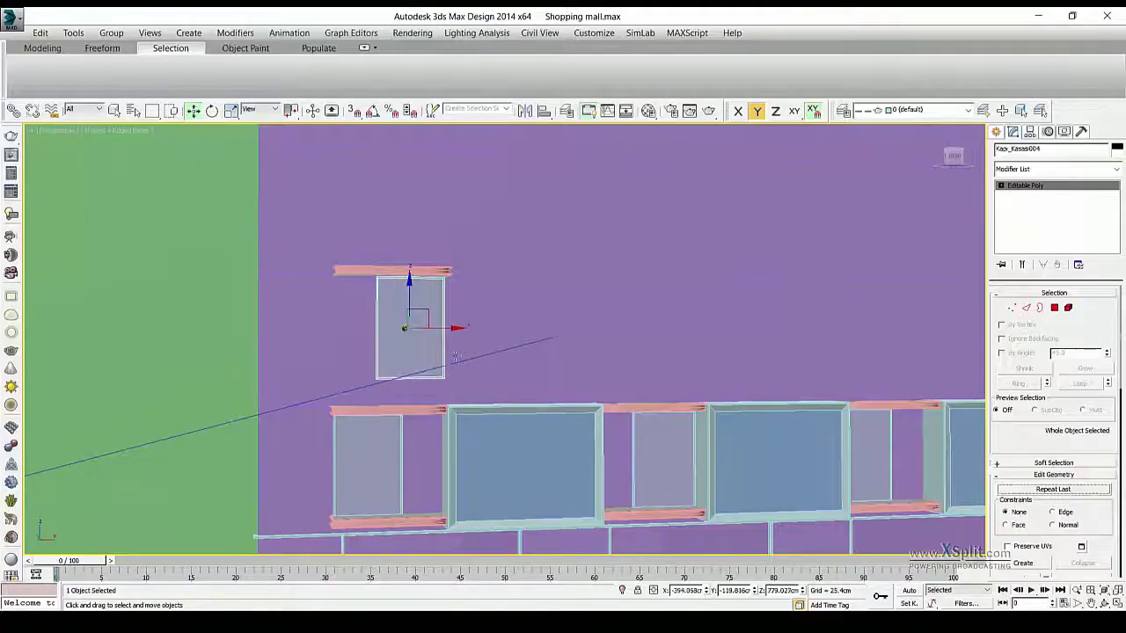
Lower the upper window onto the first row and copy a glass bay box beside it
{"action": "left_click", "coordinate": [454, 355]}
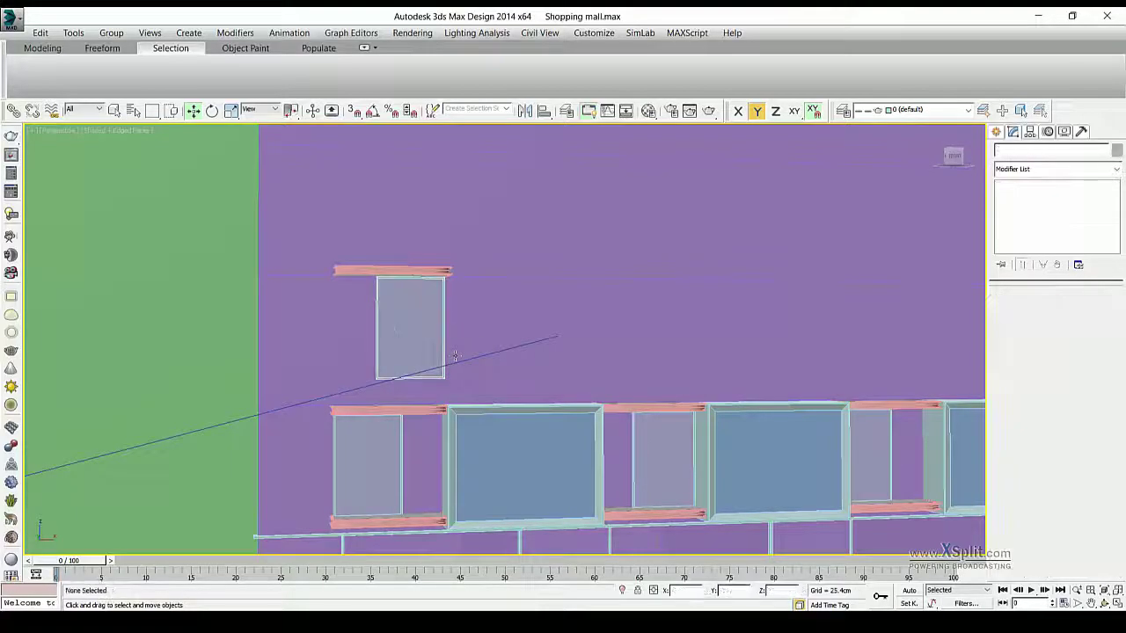
{"action": "left_click_drag", "start_coordinate": [428, 340], "coordinate": [417, 336]}
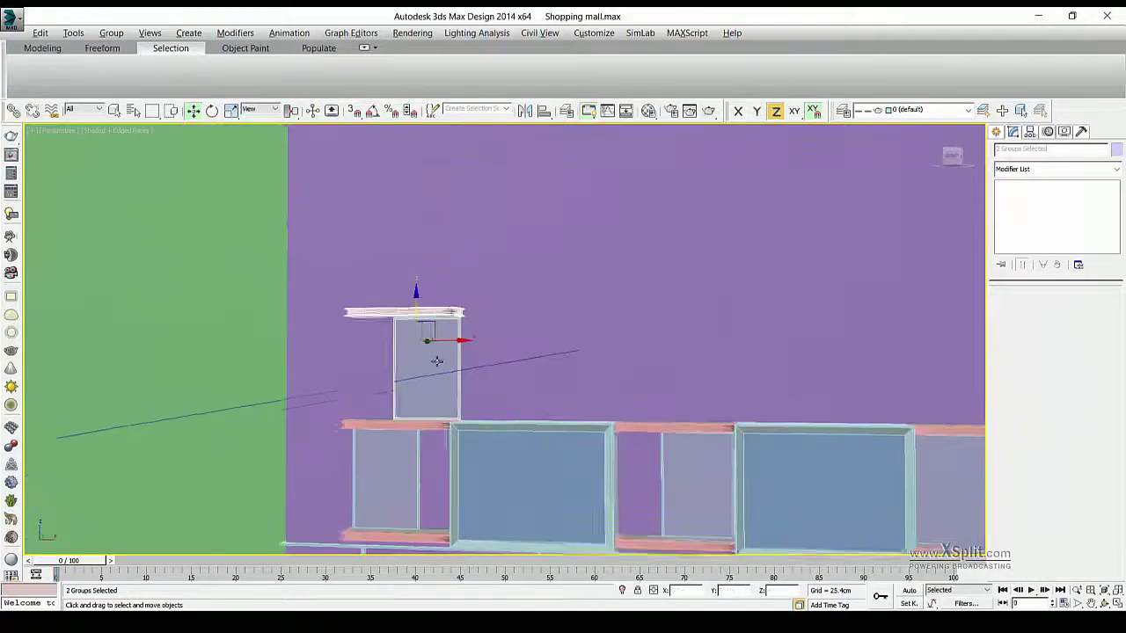
{"action": "scroll", "coordinate": [388, 312], "scroll_direction": "up", "scroll_amount": 3}
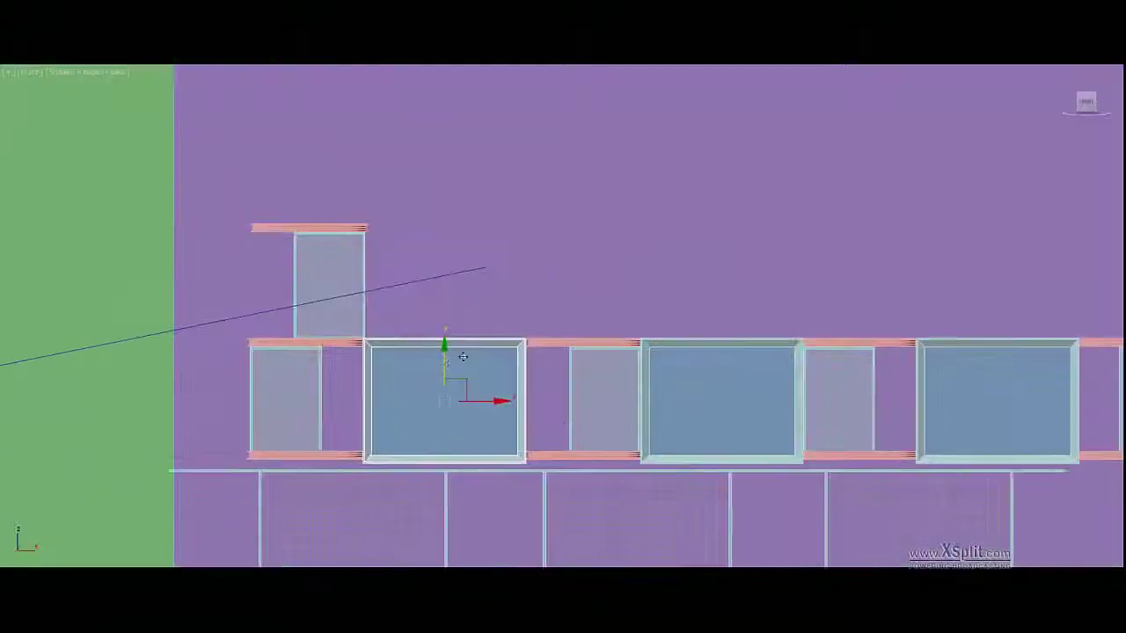
{"action": "left_click_drag", "start_coordinate": [462, 356], "coordinate": [462, 234], "text": "shift"}
{"action": "left_click_drag", "start_coordinate": [513, 278], "coordinate": [572, 278]}
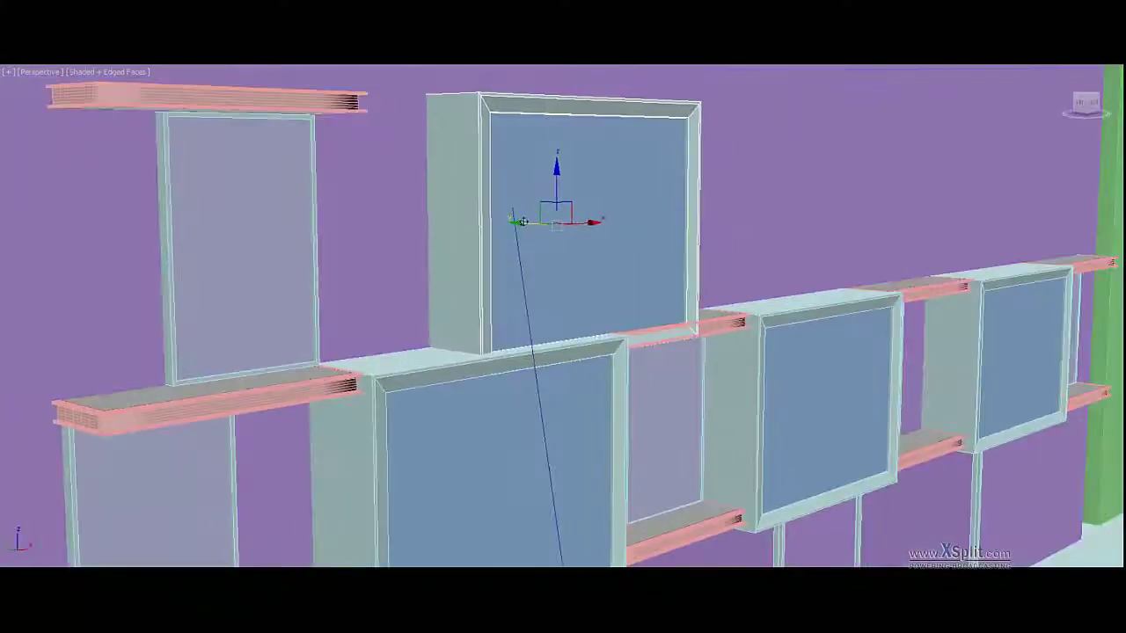
Move the balcony plank from the box's bottom edge to its top
{"action": "middle_click_drag", "start_coordinate": [671, 269], "coordinate": [493, 273], "text": "alt"}
{"action": "scroll", "coordinate": [493, 274], "scroll_direction": "up", "scroll_amount": 3}
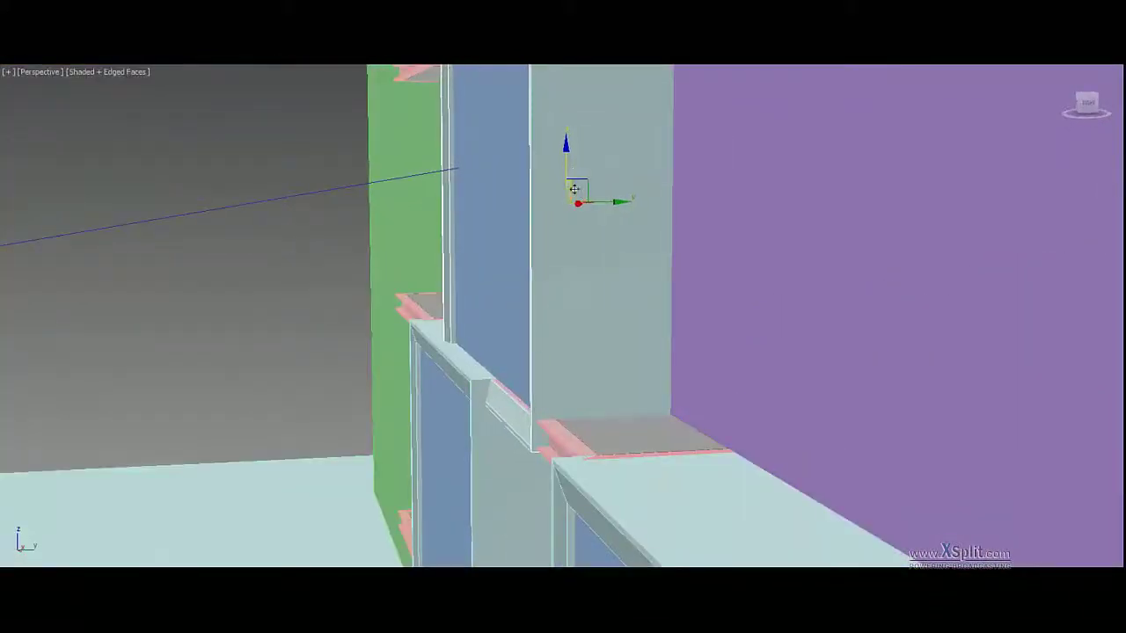
{"action": "middle_click_drag", "start_coordinate": [575, 170], "coordinate": [603, 314], "text": "alt"}
{"action": "scroll", "coordinate": [604, 313], "scroll_direction": "down", "scroll_amount": 3}
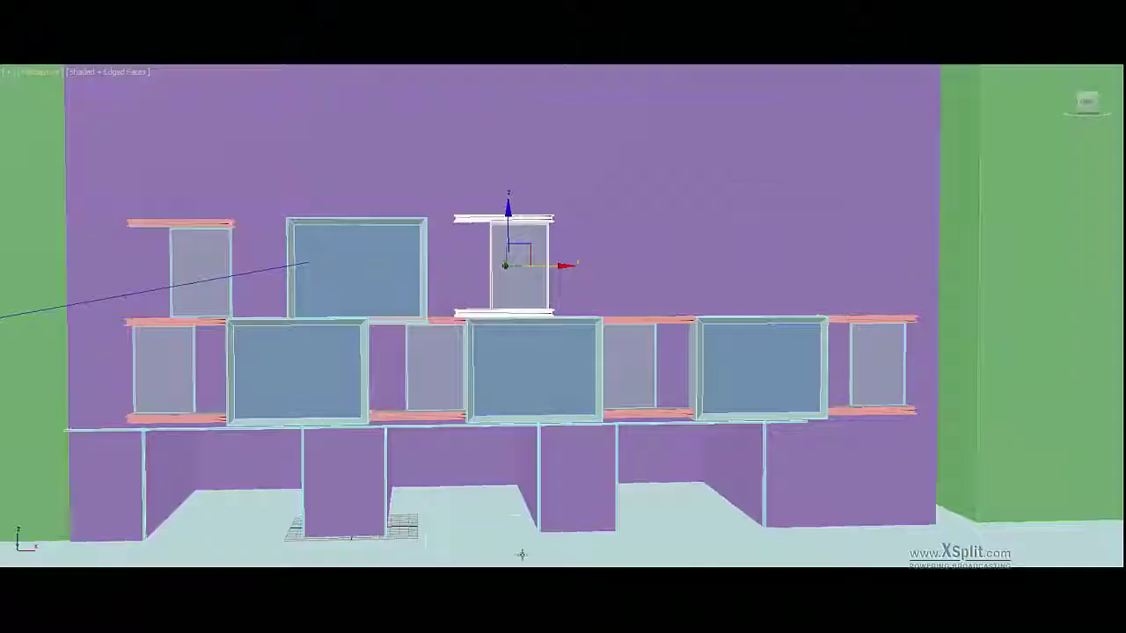
{"action": "scroll", "coordinate": [504, 264], "scroll_direction": "up", "scroll_amount": 2}
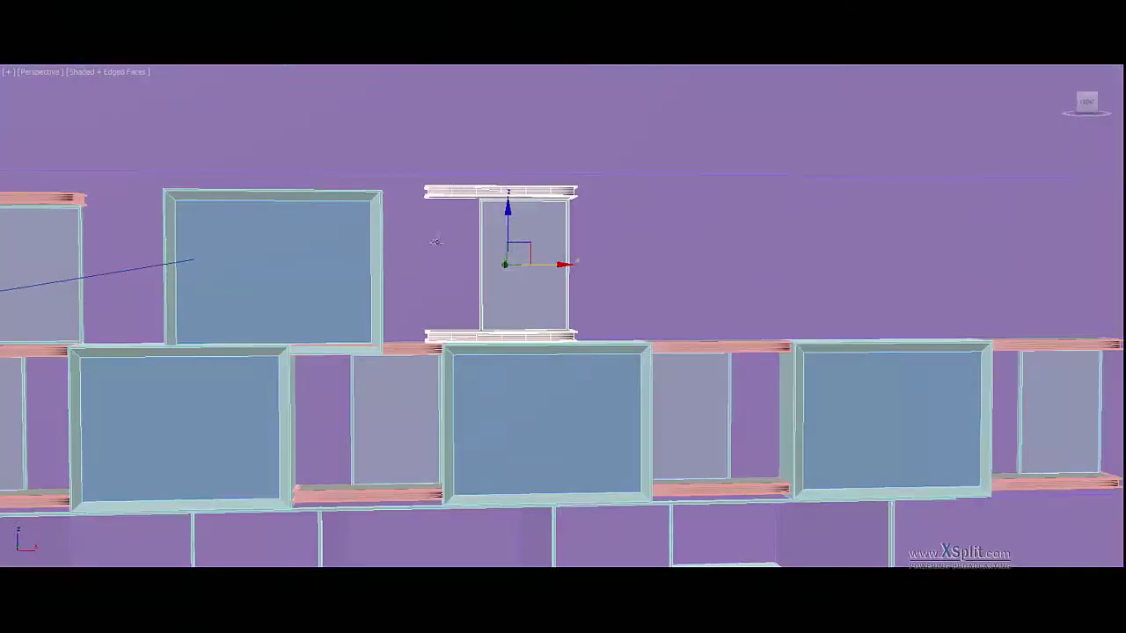
{"action": "left_click_drag", "start_coordinate": [507, 341], "coordinate": [508, 188]}
In the Front view, slide the large glass box left and shift the window and top bar right
{"action": "key", "text": "f"}
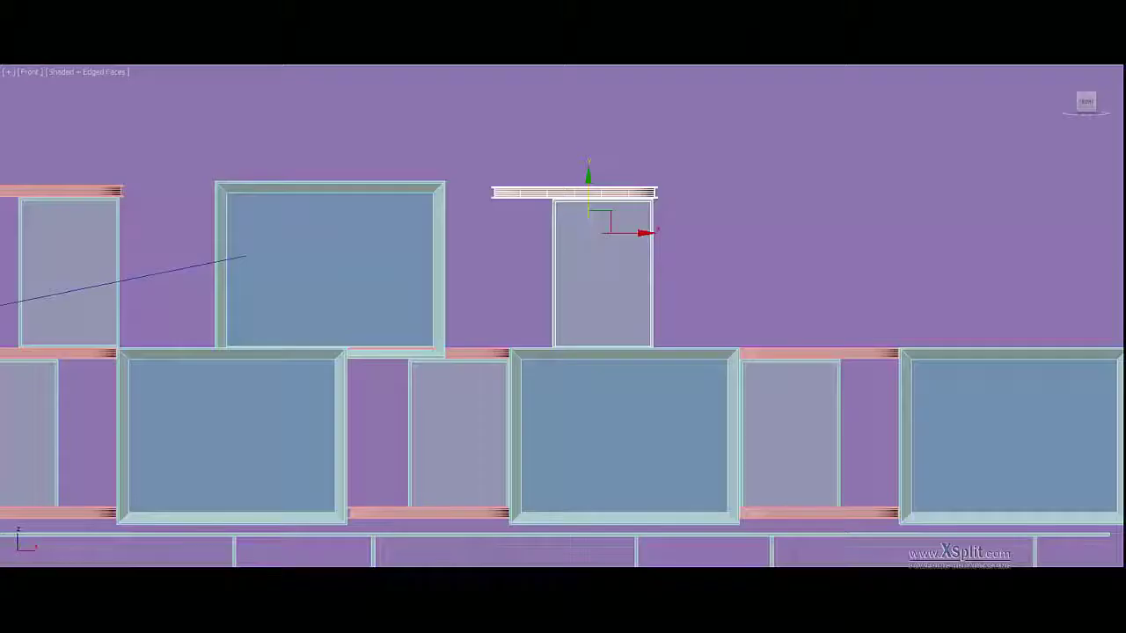
{"action": "middle_click_drag", "start_coordinate": [607, 211], "coordinate": [427, 198]}
{"action": "left_click", "coordinate": [850, 218]}
{"action": "left_click_drag", "start_coordinate": [895, 246], "coordinate": [666, 246]}
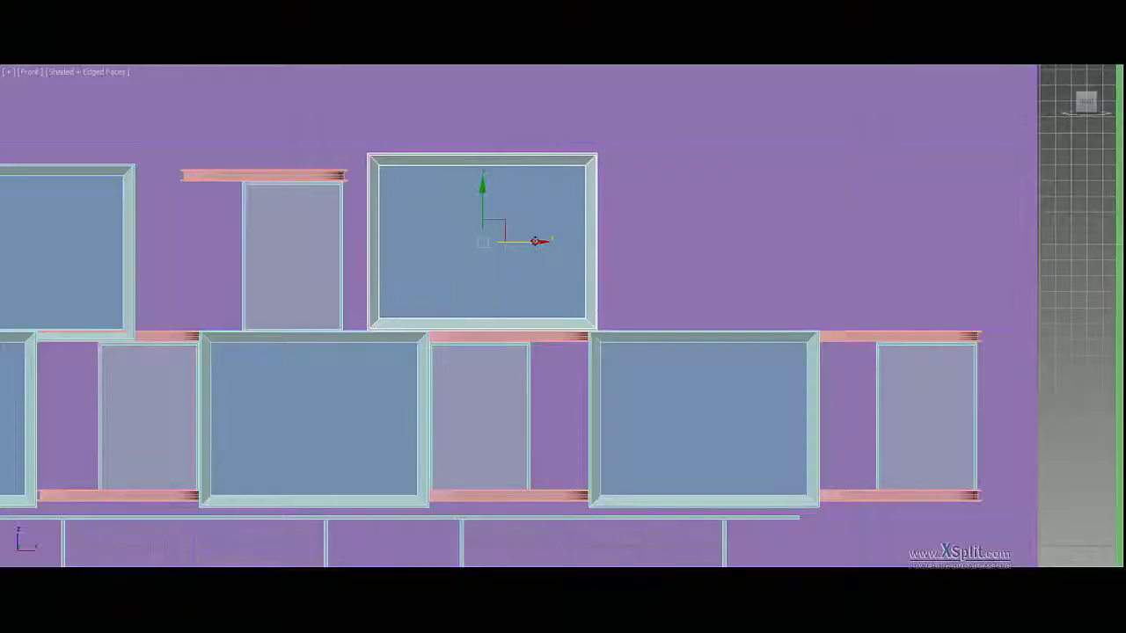
{"action": "left_click", "coordinate": [281, 175], "text": "ctrl"}
{"action": "left_click_drag", "start_coordinate": [319, 215], "coordinate": [327, 216]}
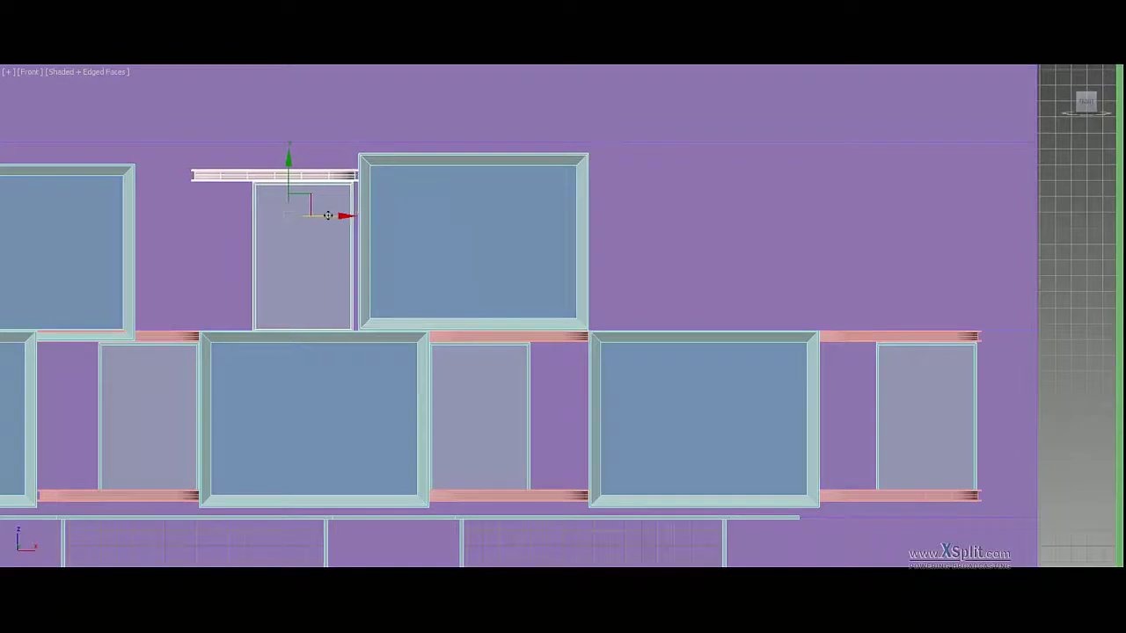
Copy the glass box rightward along the row and adjust the window box vertically
{"action": "key", "text": "p"}
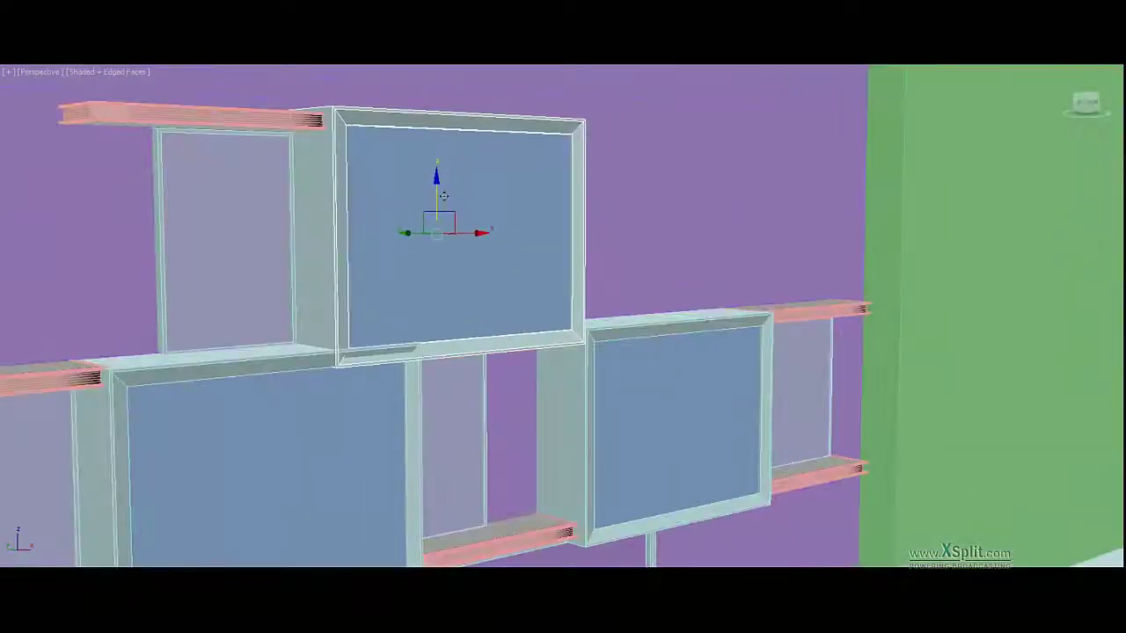
{"action": "key", "text": "f"}
{"action": "left_click_drag", "start_coordinate": [281, 238], "coordinate": [532, 237], "text": "shift"}
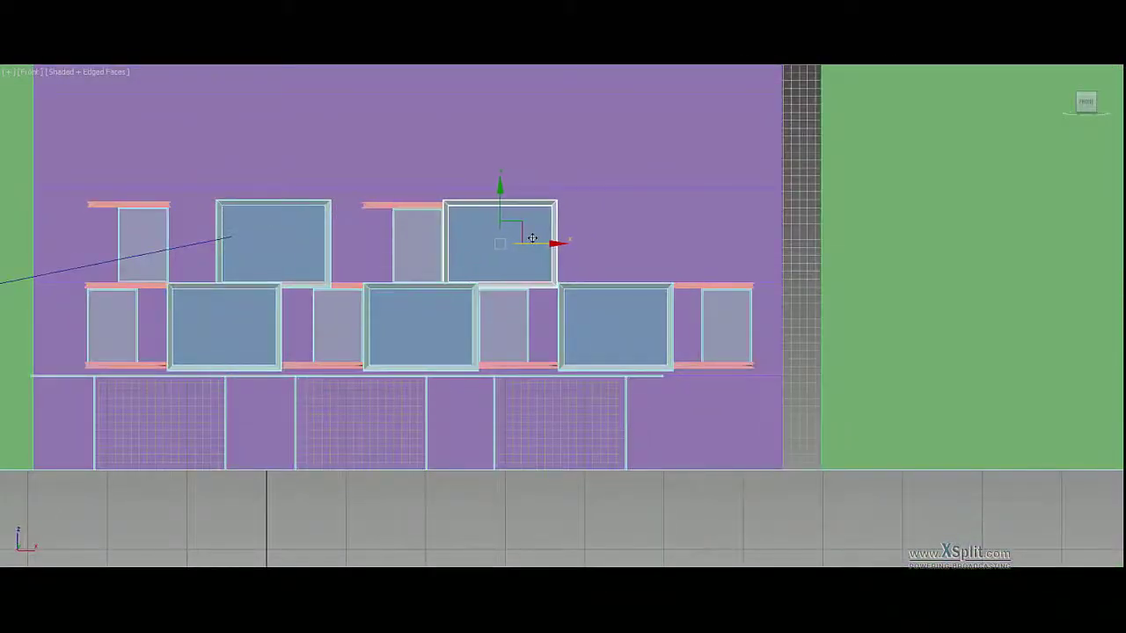
{"action": "key", "text": "p"}
{"action": "middle_click_drag", "start_coordinate": [603, 363], "coordinate": [563, 351], "text": "alt"}
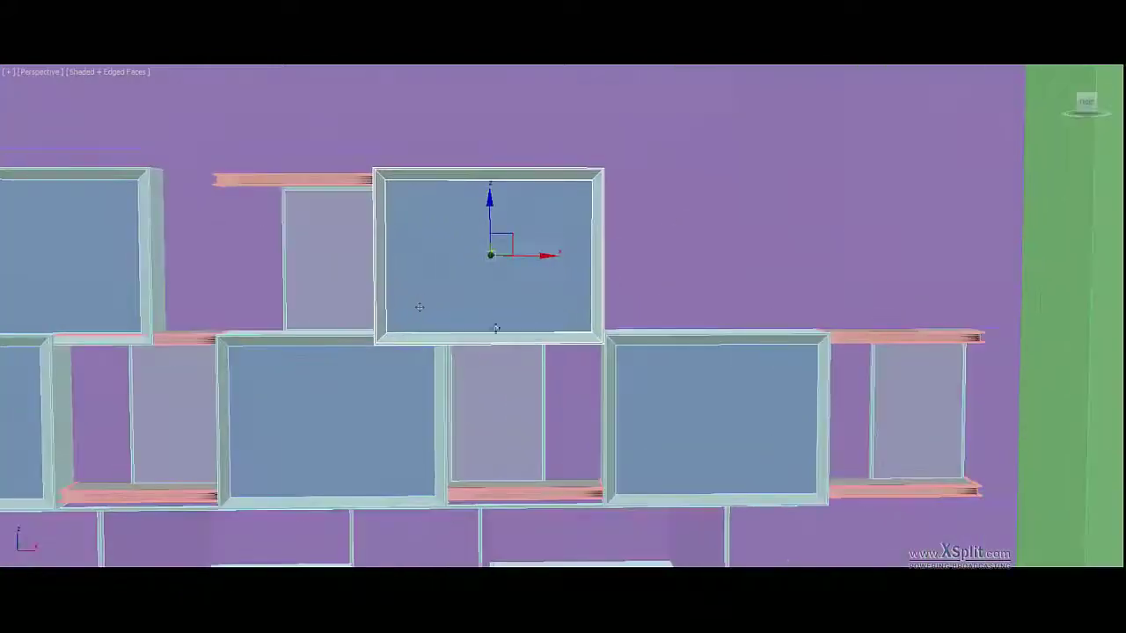
{"action": "scroll", "coordinate": [563, 351], "scroll_direction": "up", "scroll_amount": 5}
{"action": "scroll", "coordinate": [632, 267], "scroll_direction": "down", "scroll_amount": 5}
{"action": "left_click_drag", "start_coordinate": [519, 164], "coordinate": [522, 290]}
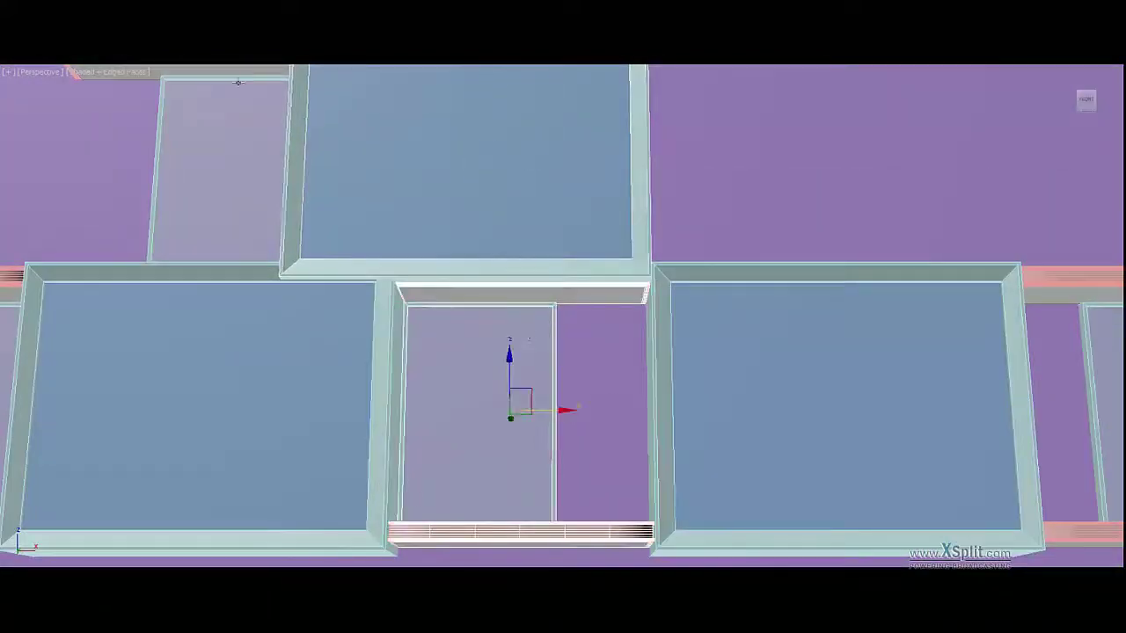
Lift the small window box and its white balcony strip at the row's right end
{"action": "mouse_move", "coordinate": [522, 289]}
{"action": "middle_mouse_down", "text": "alt"}
{"action": "mouse_move", "coordinate": [501, 261]}
{"action": "mouse_move", "coordinate": [475, 351]}
{"action": "mouse_move", "coordinate": [504, 377]}
{"action": "mouse_move", "coordinate": [587, 324]}
{"action": "middle_mouse_up", "text": "alt"}
{"action": "scroll", "coordinate": [500, 261], "scroll_direction": "up", "scroll_amount": 5}
{"action": "scroll", "coordinate": [504, 377], "scroll_direction": "up", "scroll_amount": 1}
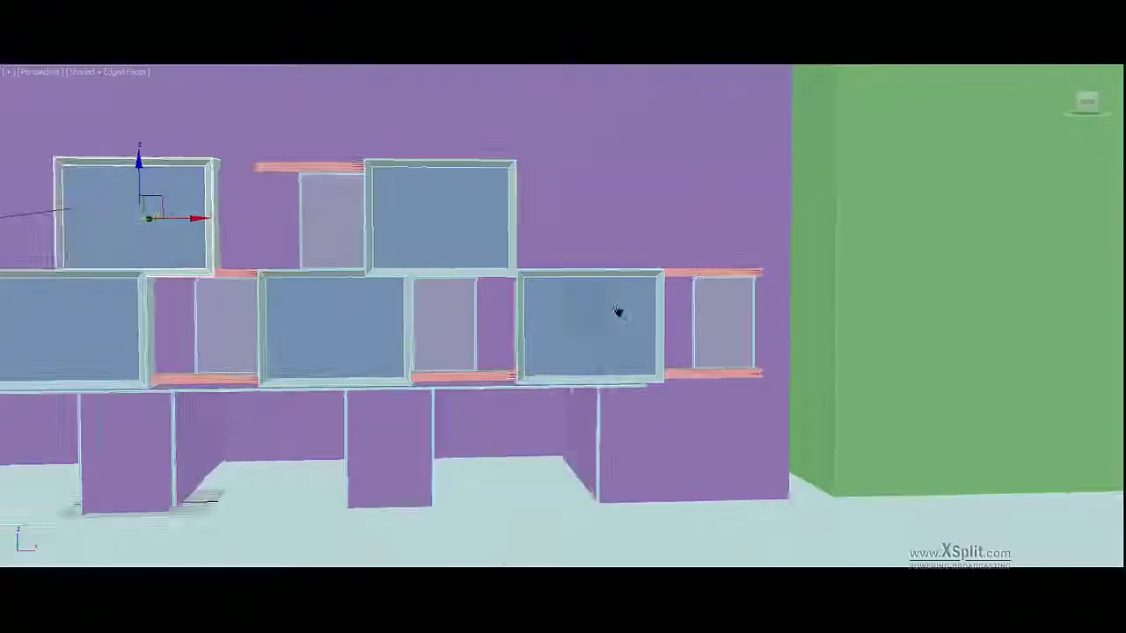
{"action": "scroll", "coordinate": [618, 312], "scroll_direction": "down", "scroll_amount": 3}
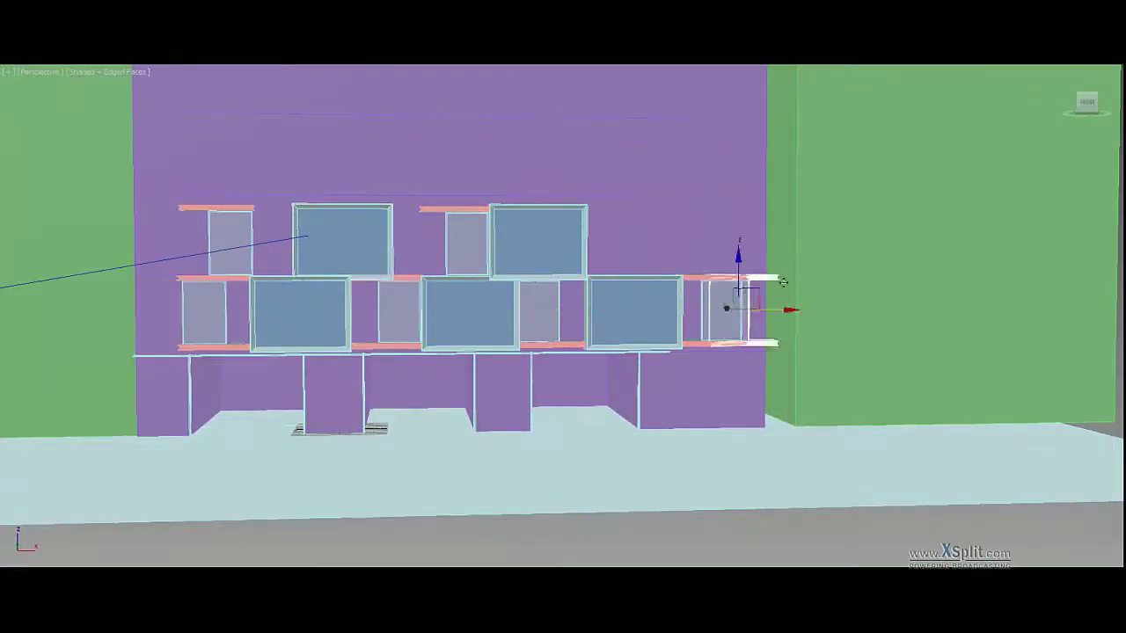
{"action": "key", "text": "f"}
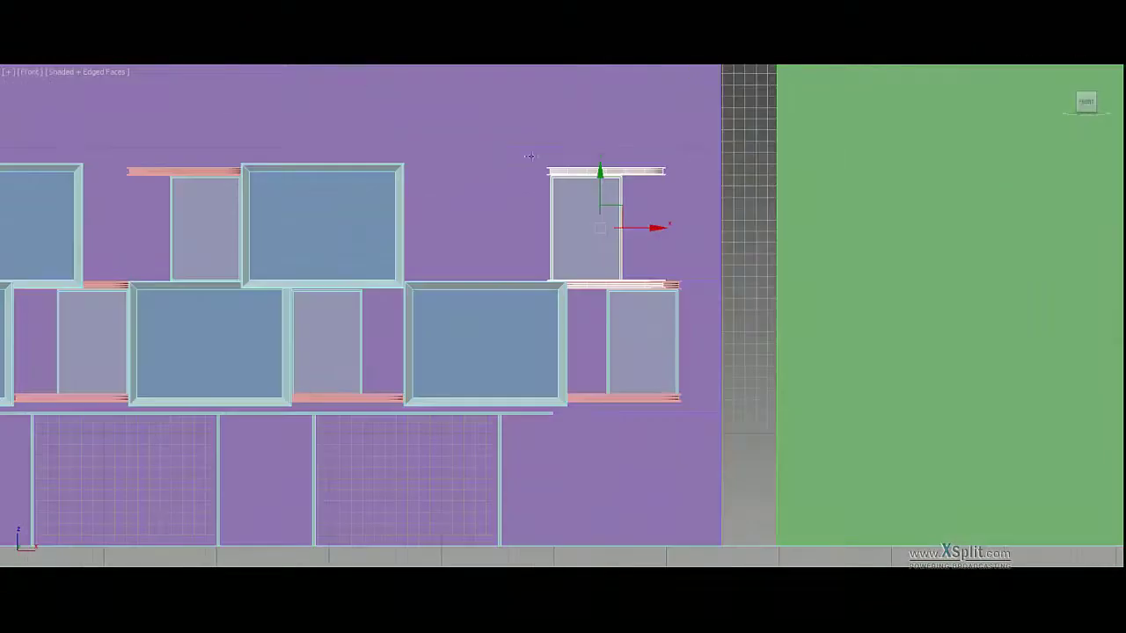
{"action": "left_click_drag", "start_coordinate": [602, 285], "coordinate": [602, 257]}
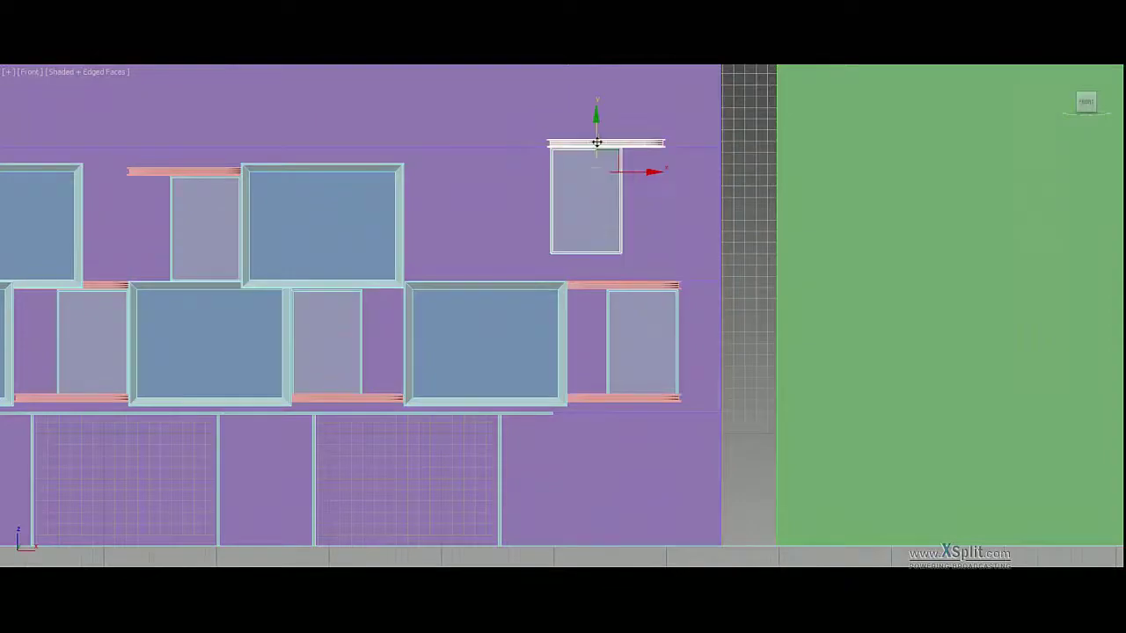
{"action": "scroll", "coordinate": [607, 170], "scroll_direction": "down", "scroll_amount": 3}
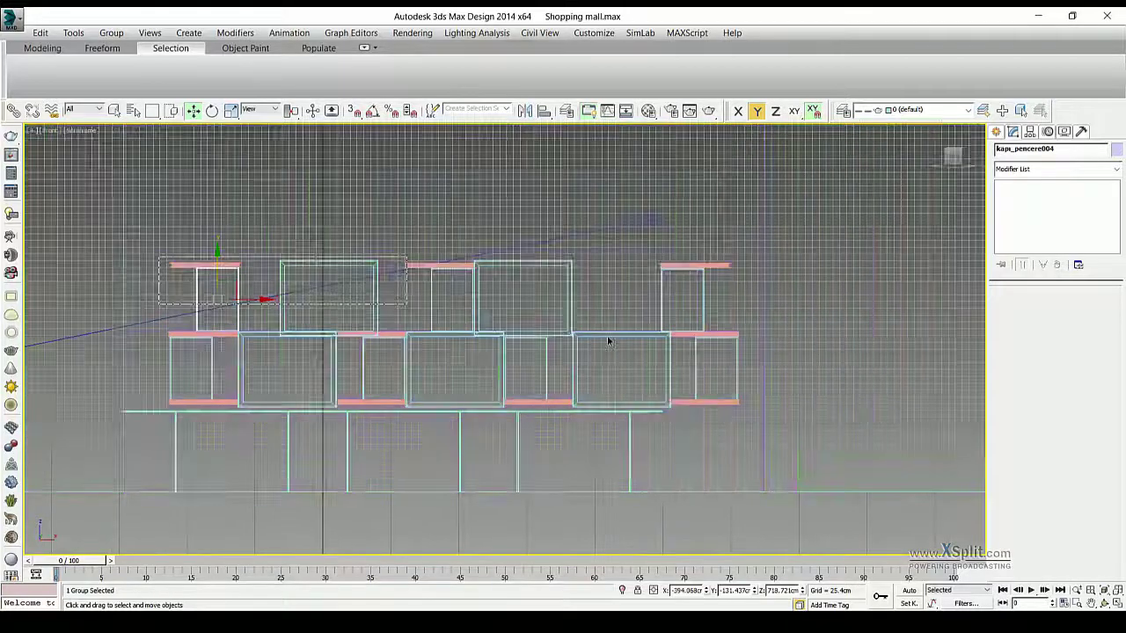
Select the floor's window boxes and balconies, switch to shaded view, and clone them upward
{"action": "left_click_drag", "start_coordinate": [163, 257], "coordinate": [747, 409]}
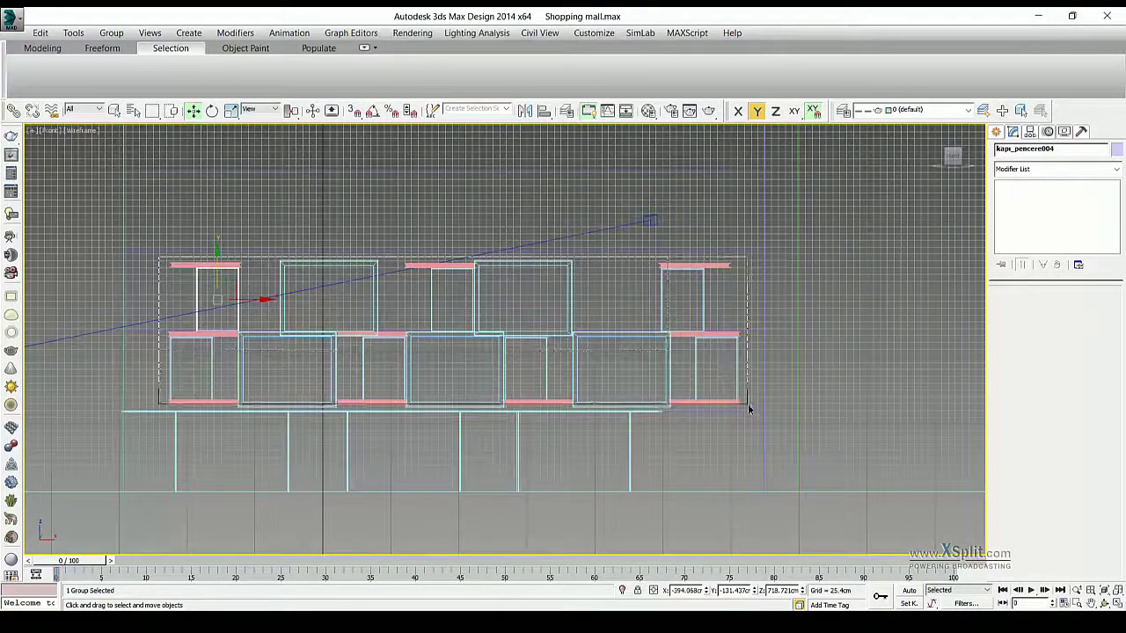
{"action": "key", "text": "F3"}
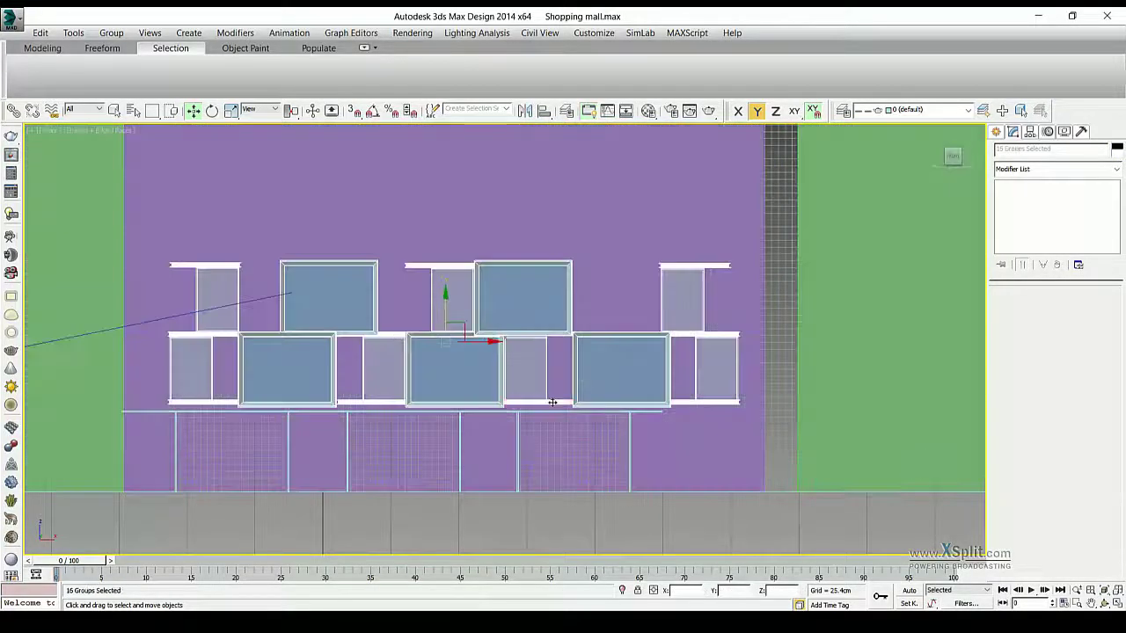
{"action": "scroll", "coordinate": [551, 402], "scroll_direction": "down", "scroll_amount": 2}
{"action": "left_click_drag", "start_coordinate": [495, 435], "coordinate": [495, 328], "text": "shift"}
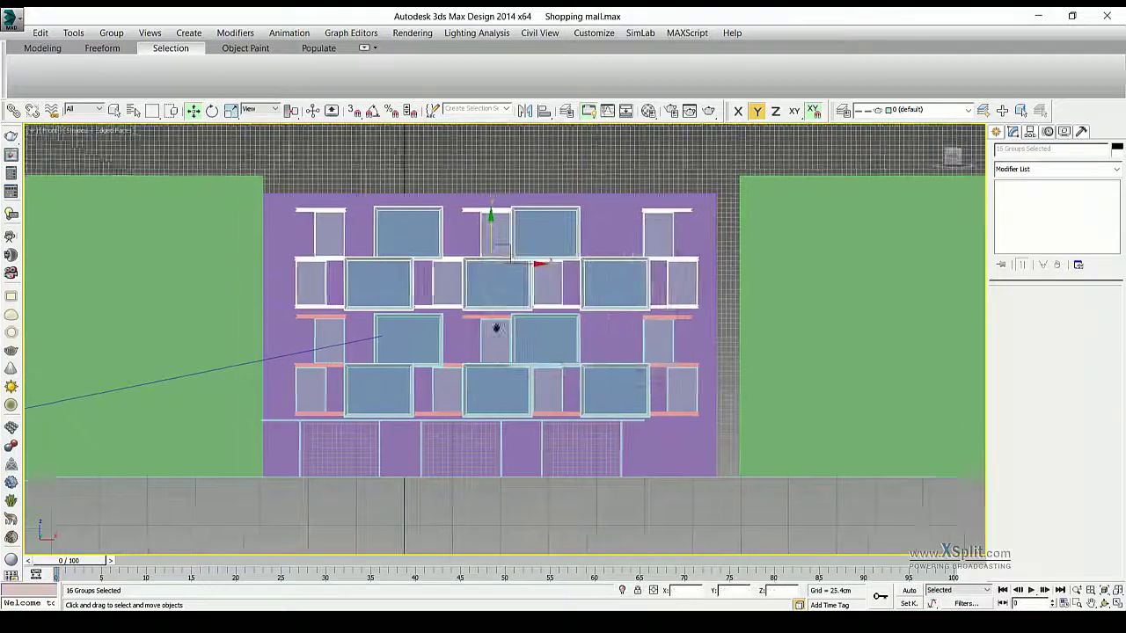
{"action": "scroll", "coordinate": [467, 241], "scroll_direction": "up", "scroll_amount": 2}
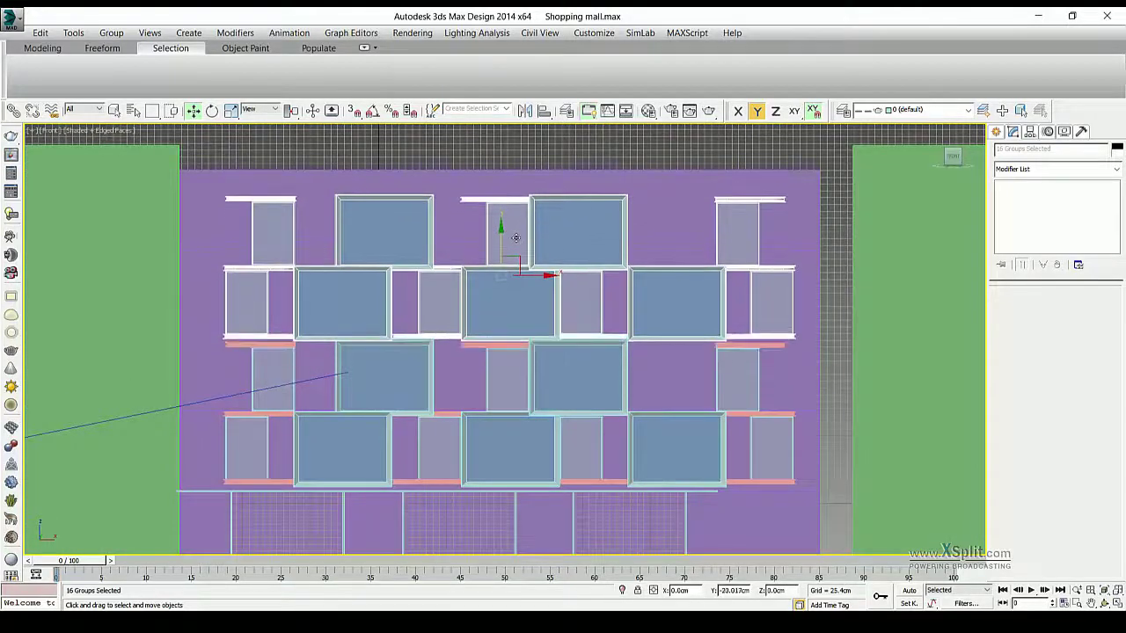
Group the cloned storey and name the group 2.kat
{"action": "left_click", "coordinate": [111, 32]}
{"action": "left_click", "coordinate": [118, 45]}
{"action": "type", "text": "2.kat"}
{"action": "key", "text": "Return"}
{"action": "scroll", "coordinate": [523, 227], "scroll_direction": "up", "scroll_amount": 1}
{"action": "scroll", "coordinate": [523, 228], "scroll_direction": "up", "scroll_amount": 1}
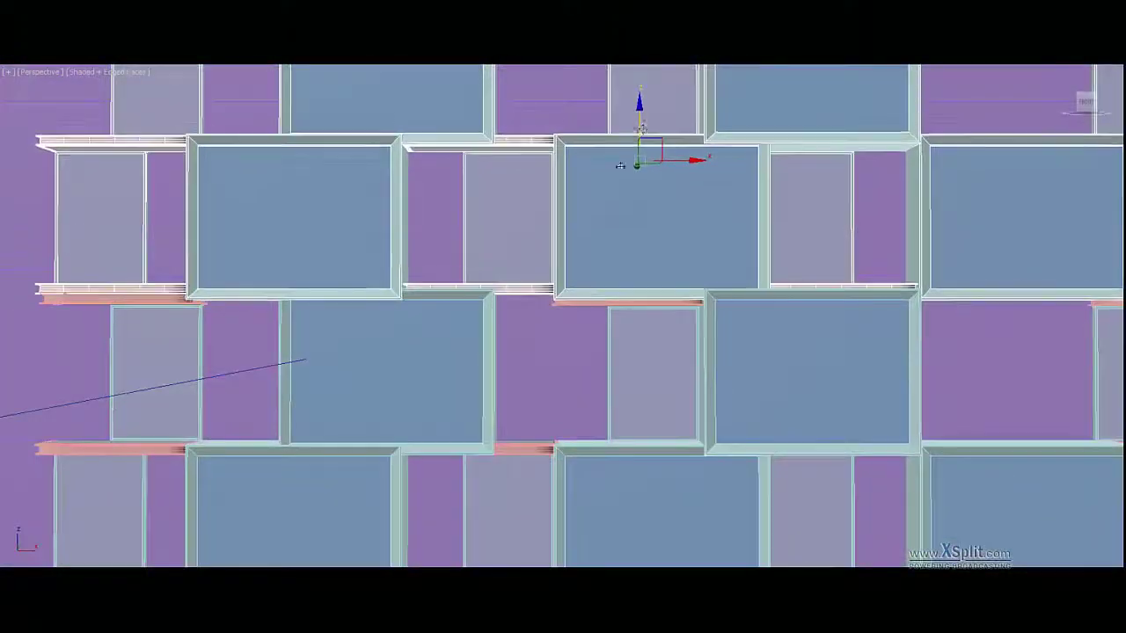
Orbit around the facade and select the window frames on the new top floor
{"action": "mouse_move", "coordinate": [597, 207]}
{"action": "middle_mouse_down", "text": "alt"}
{"action": "mouse_move", "coordinate": [575, 238]}
{"action": "mouse_move", "coordinate": [537, 246]}
{"action": "middle_mouse_up", "text": "alt"}
{"action": "left_click", "coordinate": [219, 322]}
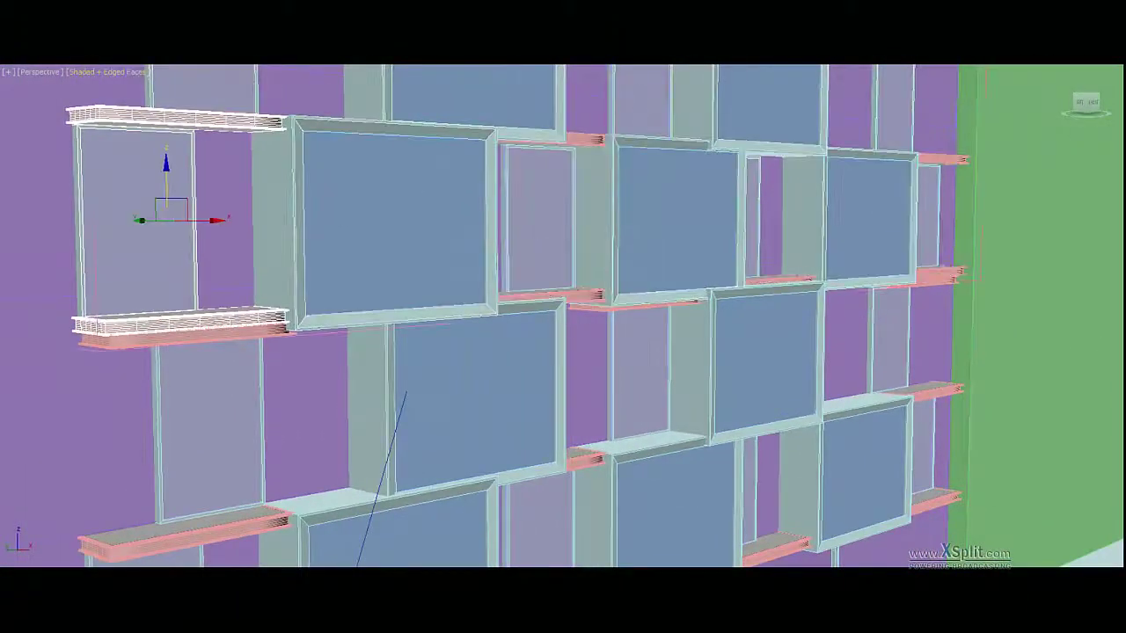
{"action": "left_click", "coordinate": [537, 224]}
{"action": "middle_click_drag", "start_coordinate": [466, 260], "coordinate": [382, 259]}
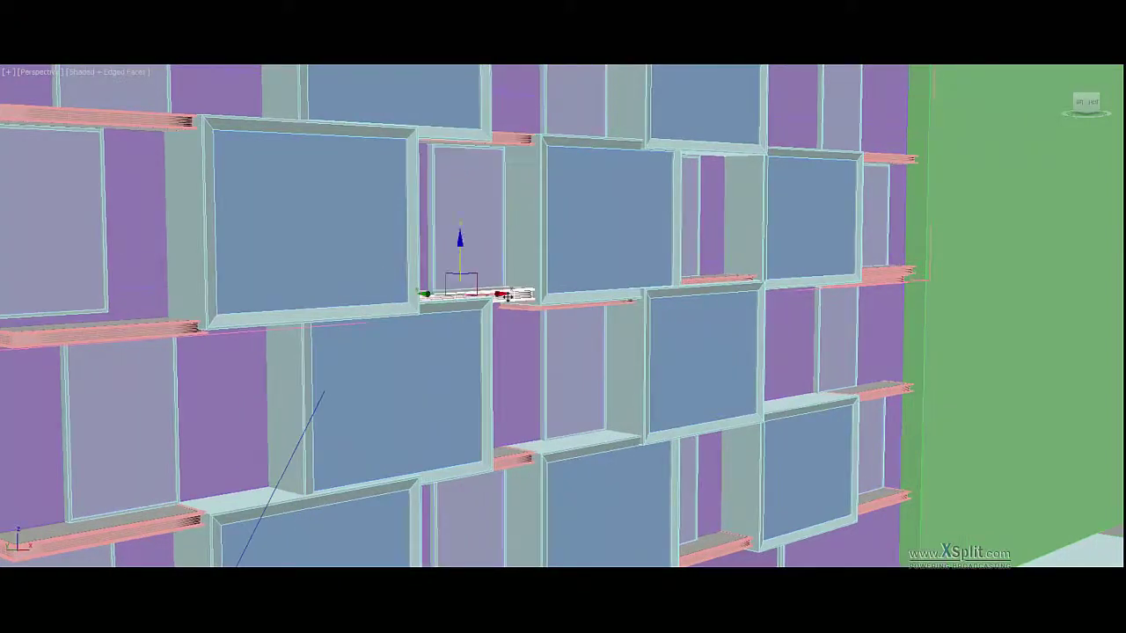
{"action": "middle_click_drag", "start_coordinate": [508, 296], "coordinate": [309, 299], "text": "alt"}
{"action": "mouse_move", "coordinate": [556, 267]}
{"action": "middle_mouse_down", "text": "alt"}
{"action": "mouse_move", "coordinate": [821, 294]}
{"action": "mouse_move", "coordinate": [615, 264]}
{"action": "mouse_move", "coordinate": [484, 211]}
{"action": "mouse_move", "coordinate": [388, 130]}
{"action": "middle_mouse_up", "text": "alt"}
{"action": "left_click", "coordinate": [821, 293]}
{"action": "scroll", "coordinate": [388, 130], "scroll_direction": "down", "scroll_amount": 5}
{"action": "scroll", "coordinate": [388, 129], "scroll_direction": "up", "scroll_amount": 5}
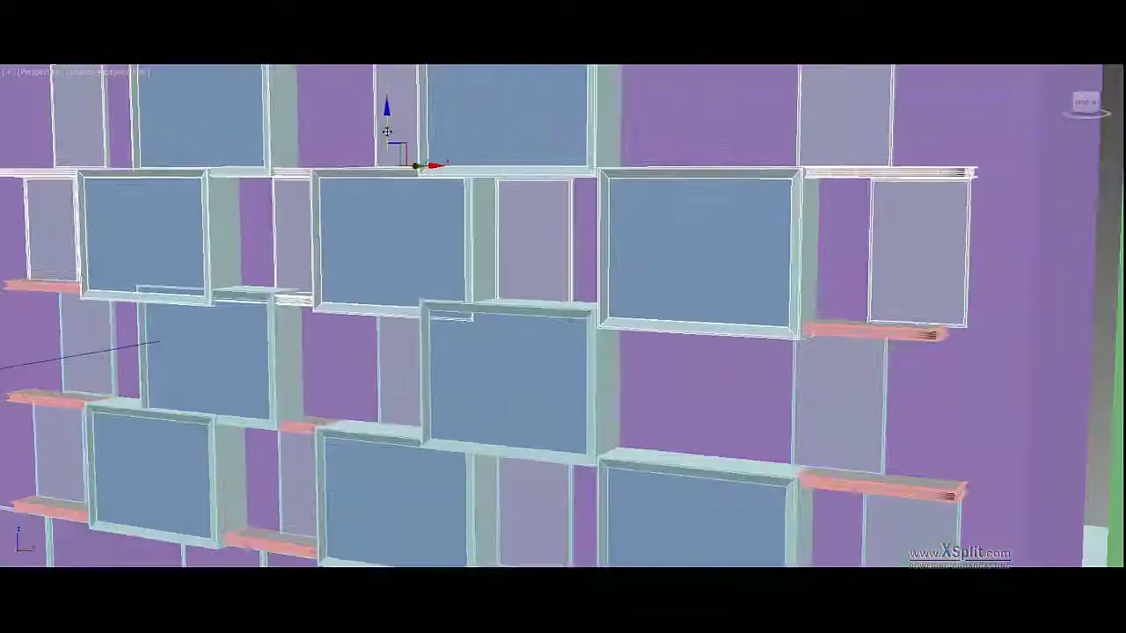
{"action": "middle_click_drag", "start_coordinate": [335, 96], "coordinate": [690, 283], "text": "alt"}
{"action": "left_click", "coordinate": [690, 283]}
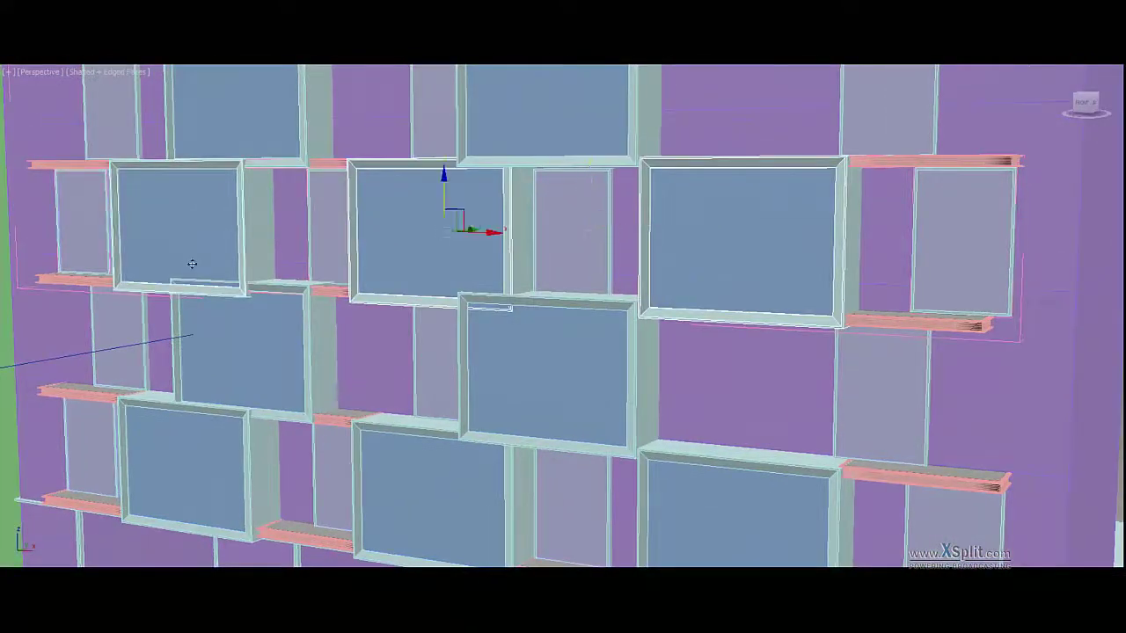
{"action": "mouse_move", "coordinate": [191, 264]}
{"action": "middle_mouse_down", "text": "alt"}
{"action": "mouse_move", "coordinate": [458, 216]}
{"action": "mouse_move", "coordinate": [540, 234]}
{"action": "middle_mouse_up", "text": "alt"}
{"action": "scroll", "coordinate": [589, 266], "scroll_direction": "up", "scroll_amount": 3}
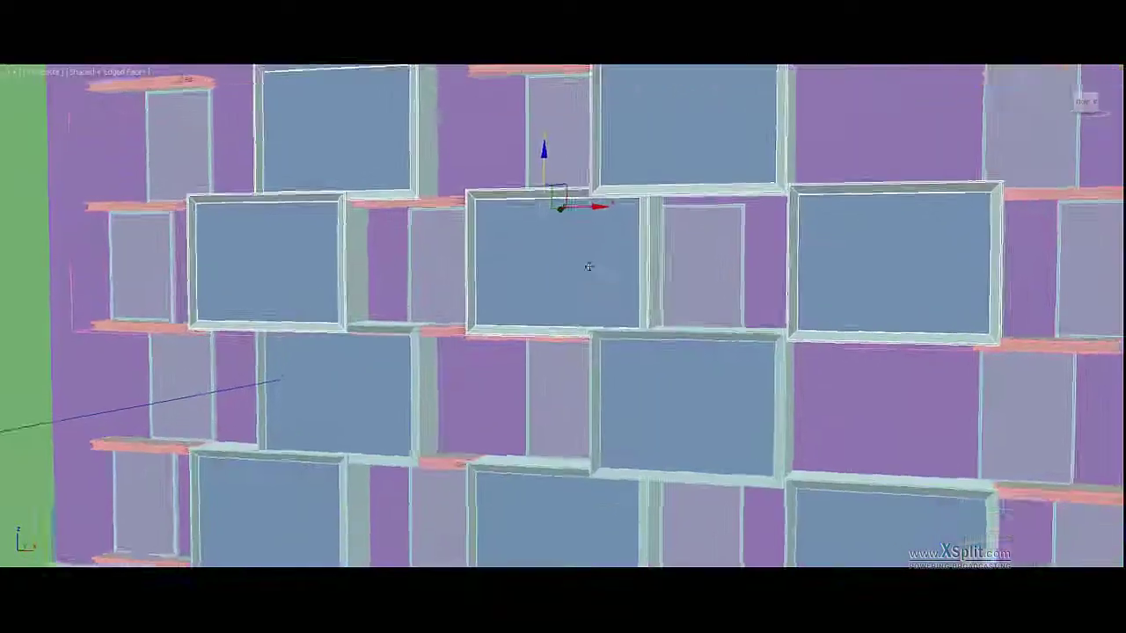
{"action": "scroll", "coordinate": [589, 266], "scroll_direction": "up", "scroll_amount": 5}
In the Front view, select a balcony strip and raise it onto its window box
{"action": "key", "text": "f"}
{"action": "scroll", "coordinate": [519, 314], "scroll_direction": "down", "scroll_amount": 5}
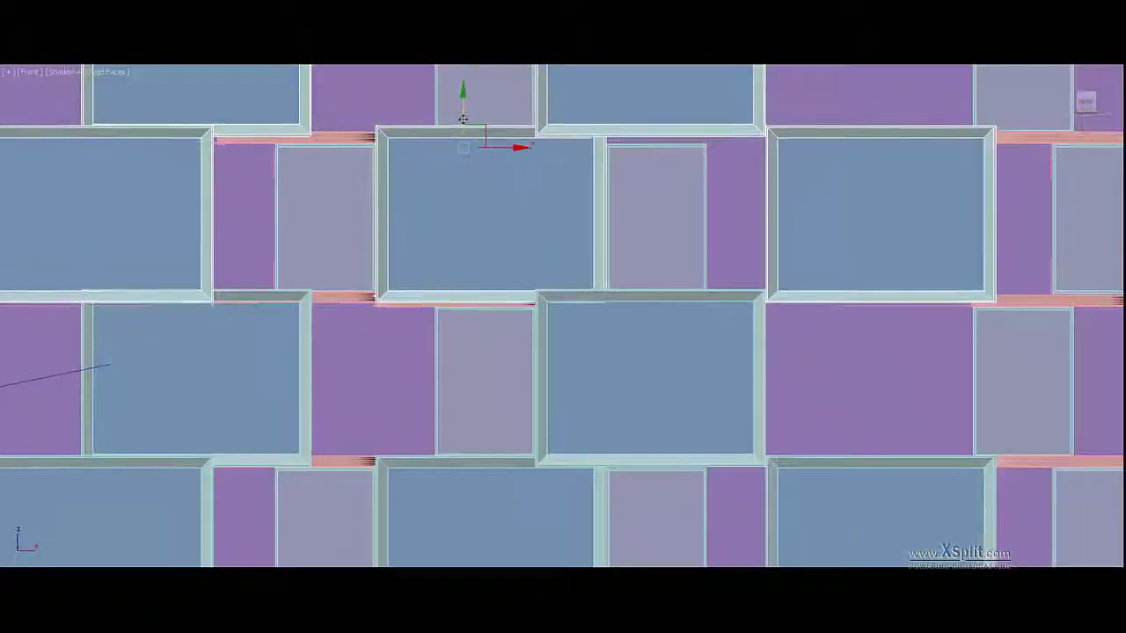
{"action": "middle_click_drag", "start_coordinate": [787, 284], "coordinate": [663, 271]}
{"action": "left_click", "coordinate": [983, 246]}
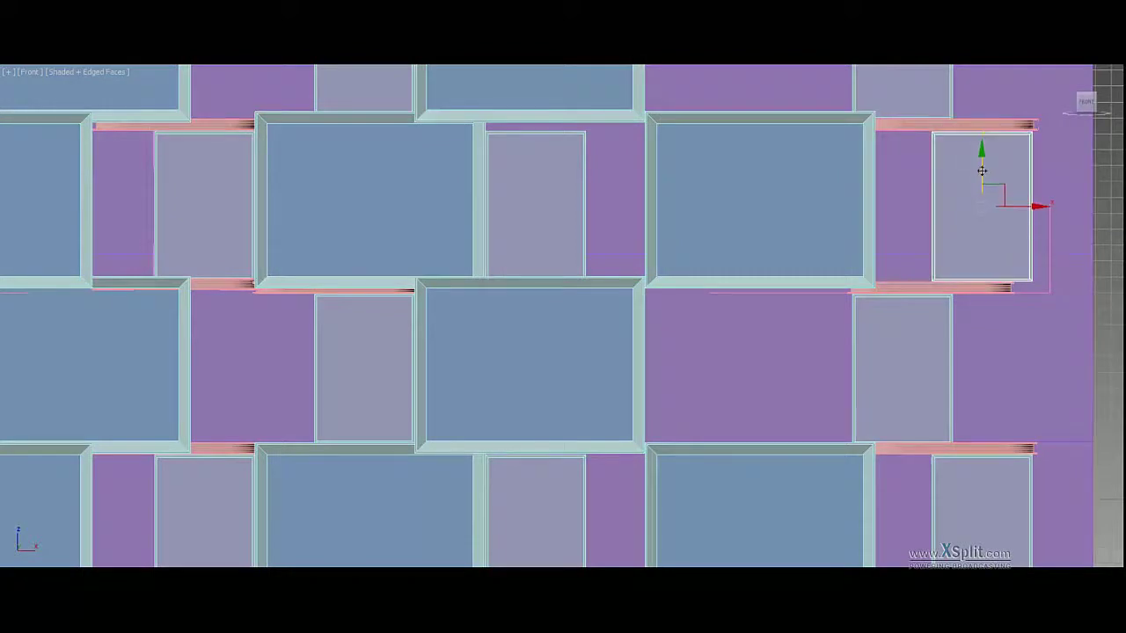
{"action": "scroll", "coordinate": [981, 170], "scroll_direction": "down", "scroll_amount": 2}
{"action": "scroll", "coordinate": [719, 190], "scroll_direction": "up", "scroll_amount": 3}
{"action": "scroll", "coordinate": [301, 196], "scroll_direction": "up", "scroll_amount": 2}
{"action": "left_click", "coordinate": [302, 196]}
{"action": "scroll", "coordinate": [269, 252], "scroll_direction": "up", "scroll_amount": 2}
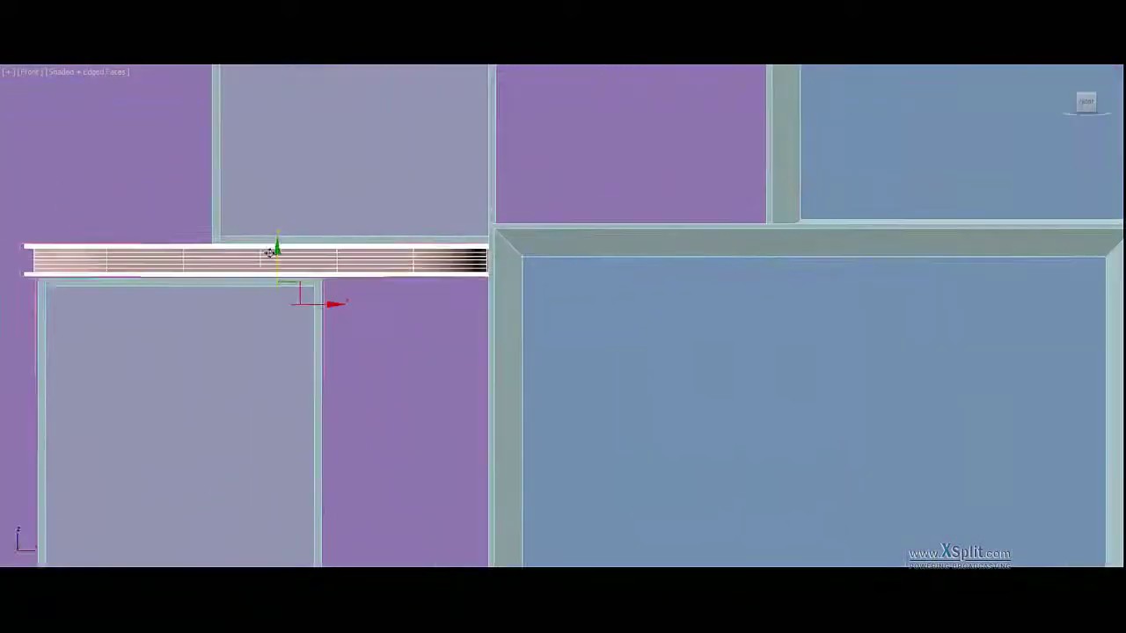
{"action": "scroll", "coordinate": [269, 253], "scroll_direction": "down", "scroll_amount": 3}
{"action": "scroll", "coordinate": [264, 252], "scroll_direction": "up", "scroll_amount": 2}
{"action": "left_click_drag", "start_coordinate": [211, 251], "coordinate": [212, 239]}
Nudge the middle and top-right balcony strips upward onto their boxes
{"action": "scroll", "coordinate": [266, 170], "scroll_direction": "down", "scroll_amount": 3}
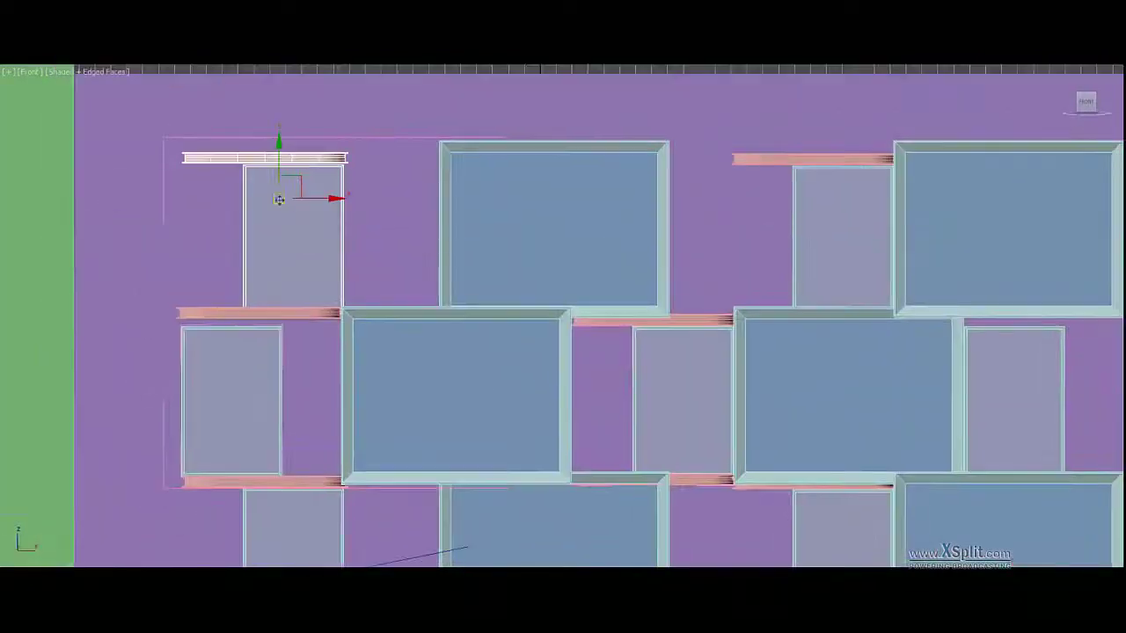
{"action": "scroll", "coordinate": [268, 202], "scroll_direction": "up", "scroll_amount": 2}
{"action": "scroll", "coordinate": [410, 213], "scroll_direction": "up", "scroll_amount": 2}
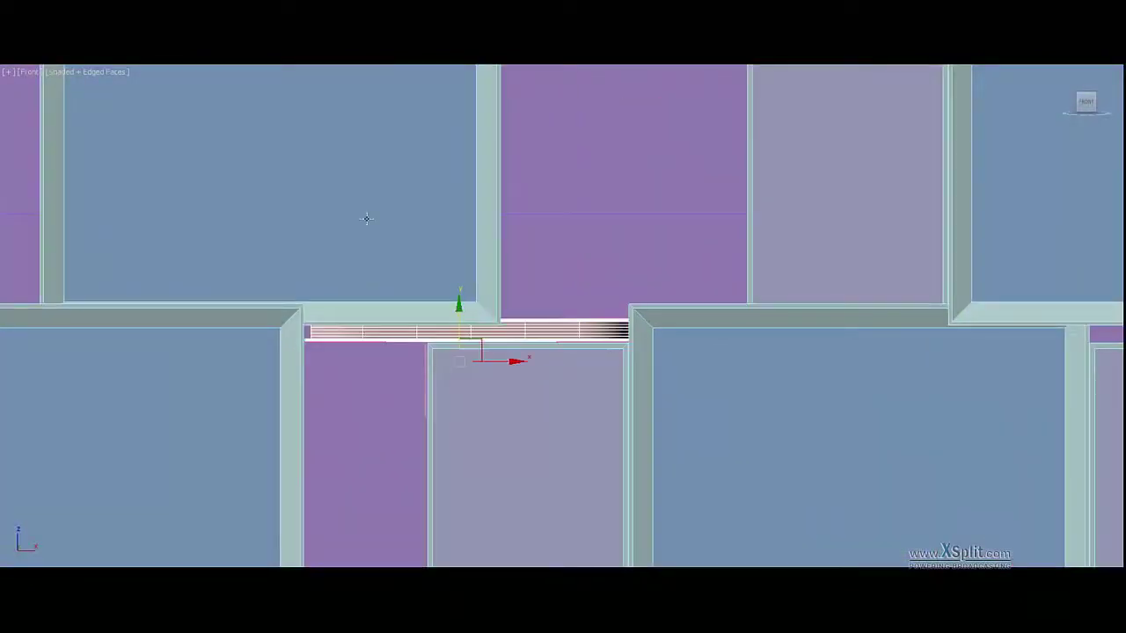
{"action": "scroll", "coordinate": [466, 308], "scroll_direction": "down", "scroll_amount": 3}
{"action": "mouse_move", "coordinate": [743, 347]}
{"action": "middle_mouse_down"}
{"action": "mouse_move", "coordinate": [370, 298]}
{"action": "mouse_move", "coordinate": [994, 300]}
{"action": "middle_mouse_up"}
{"action": "scroll", "coordinate": [796, 272], "scroll_direction": "up", "scroll_amount": 3}
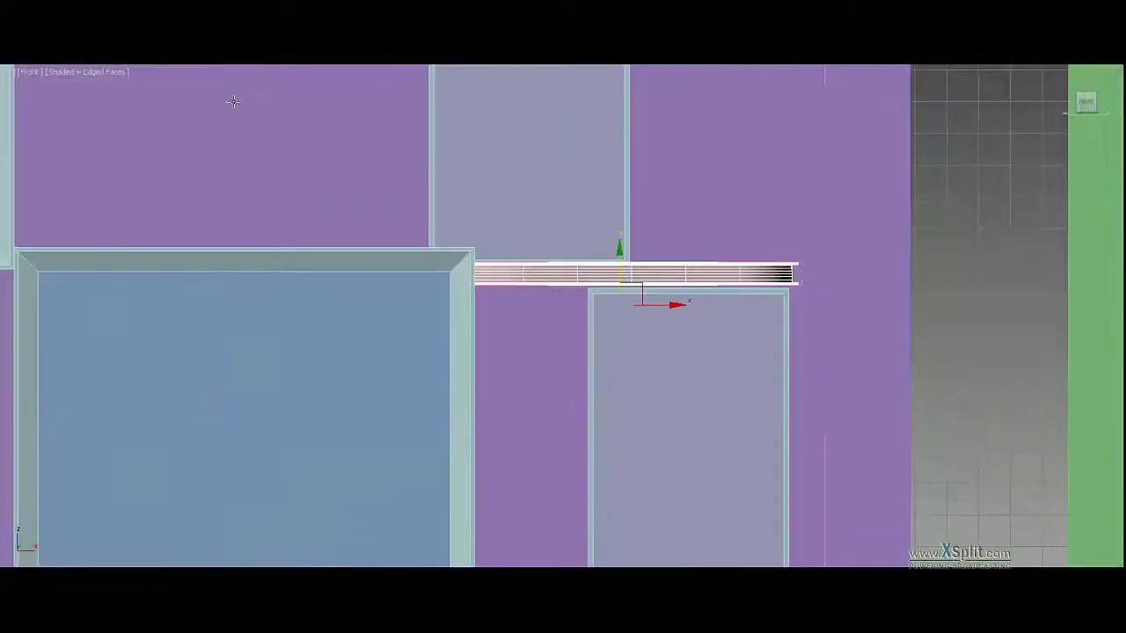
{"action": "left_click_drag", "start_coordinate": [668, 272], "coordinate": [668, 263]}
{"action": "scroll", "coordinate": [796, 264], "scroll_direction": "down", "scroll_amount": 3}
{"action": "scroll", "coordinate": [656, 149], "scroll_direction": "up", "scroll_amount": 3}
{"action": "left_click_drag", "start_coordinate": [624, 150], "coordinate": [625, 115]}
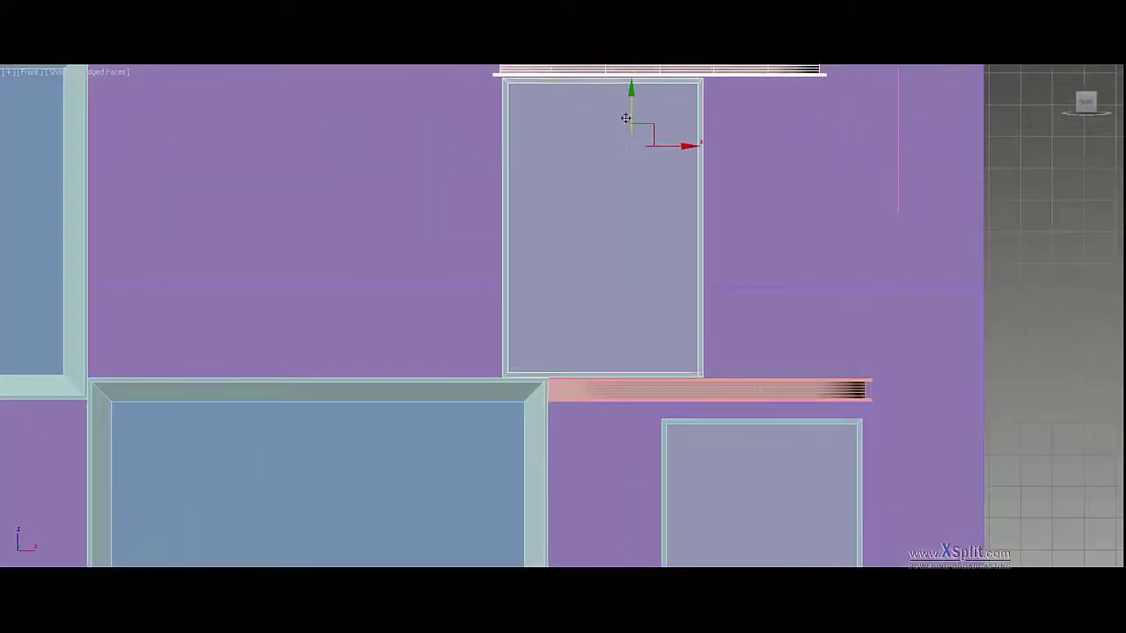
{"action": "scroll", "coordinate": [626, 116], "scroll_direction": "down", "scroll_amount": 3}
Raise and rescale the left-hand balcony strip, then pick strip Balkon_Alt022
{"action": "left_click", "coordinate": [264, 158]}
{"action": "left_click_drag", "start_coordinate": [267, 127], "coordinate": [267, 114]}
{"action": "scroll", "coordinate": [572, 150], "scroll_direction": "down", "scroll_amount": 2}
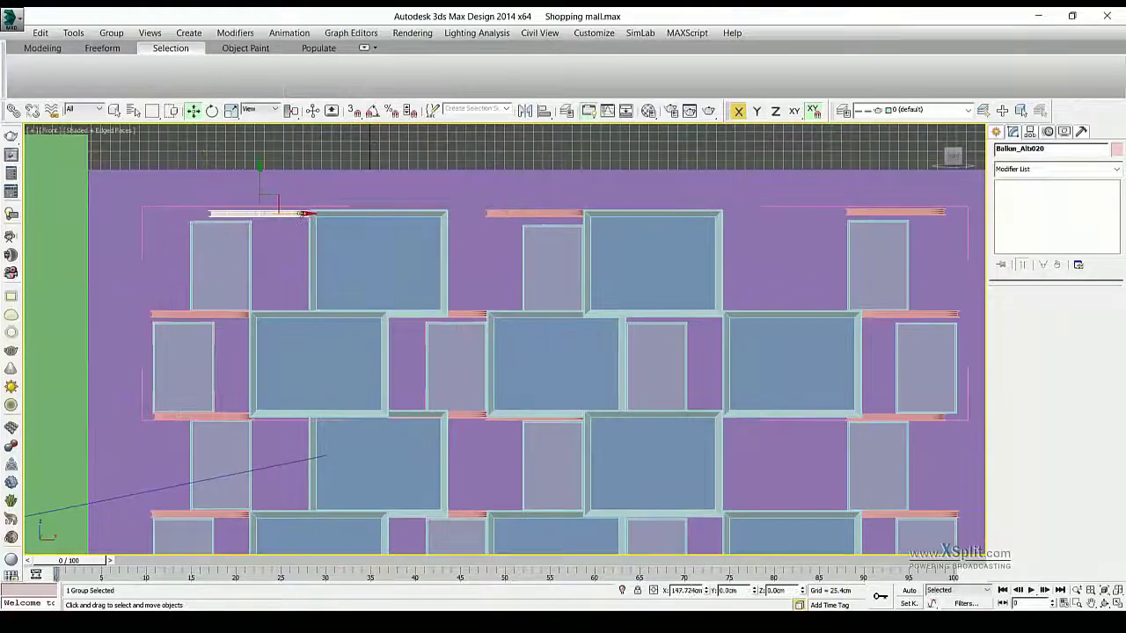
{"action": "key", "text": "r"}
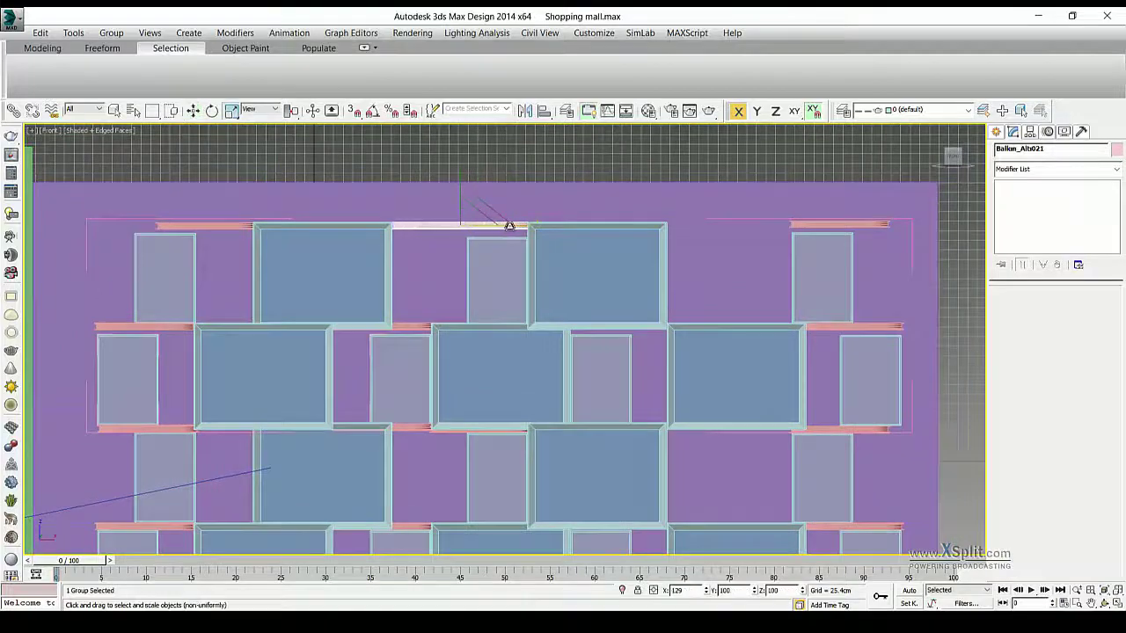
{"action": "key", "text": "w"}
{"action": "left_click", "coordinate": [770, 227]}
{"action": "scroll", "coordinate": [647, 232], "scroll_direction": "up", "scroll_amount": 2}
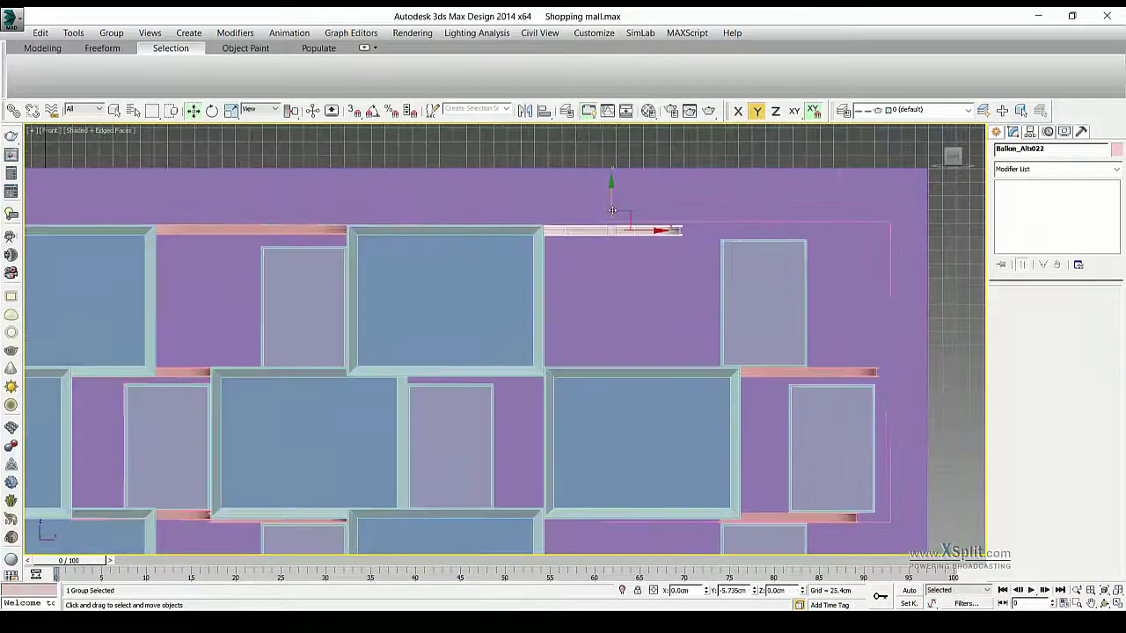
{"action": "scroll", "coordinate": [743, 208], "scroll_direction": "down", "scroll_amount": 5}
{"action": "scroll", "coordinate": [497, 211], "scroll_direction": "up", "scroll_amount": 3}
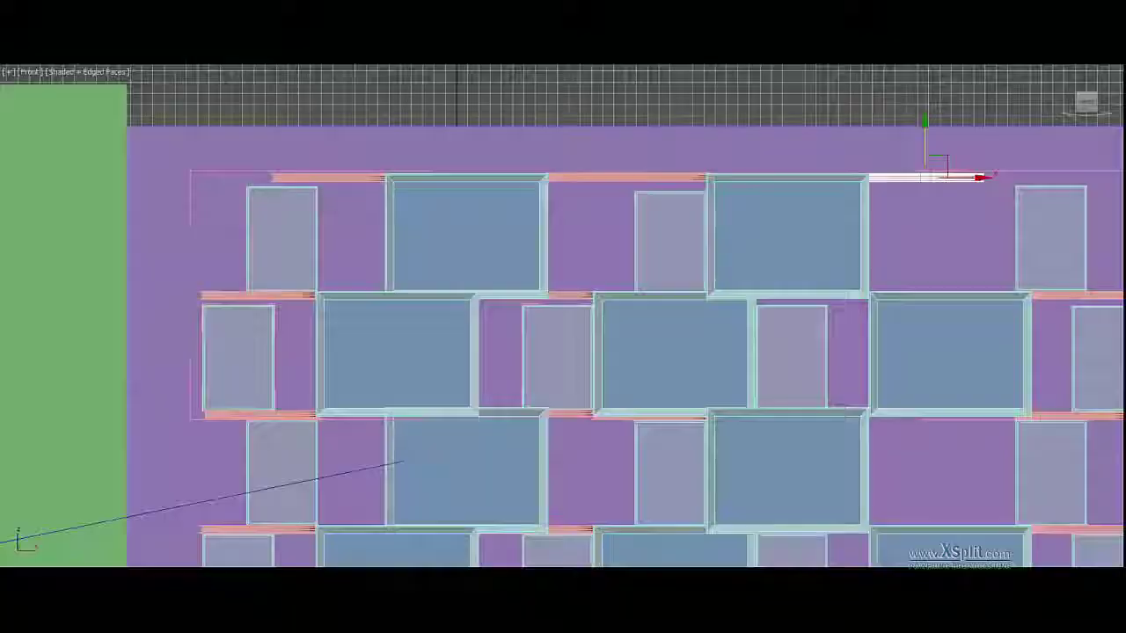
{"action": "middle_click_drag", "start_coordinate": [519, 141], "coordinate": [493, 182]}
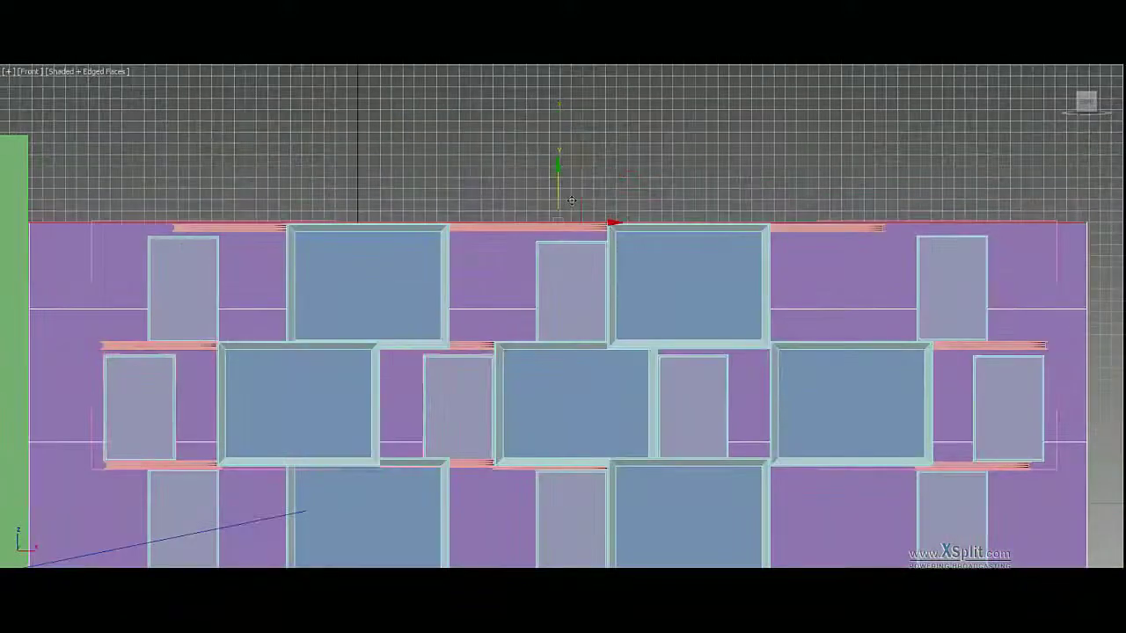
Extrude the building's top face upward and scale it into a narrow sloped roof
{"action": "scroll", "coordinate": [580, 204], "scroll_direction": "down", "scroll_amount": 2}
{"action": "left_click", "coordinate": [588, 251]}
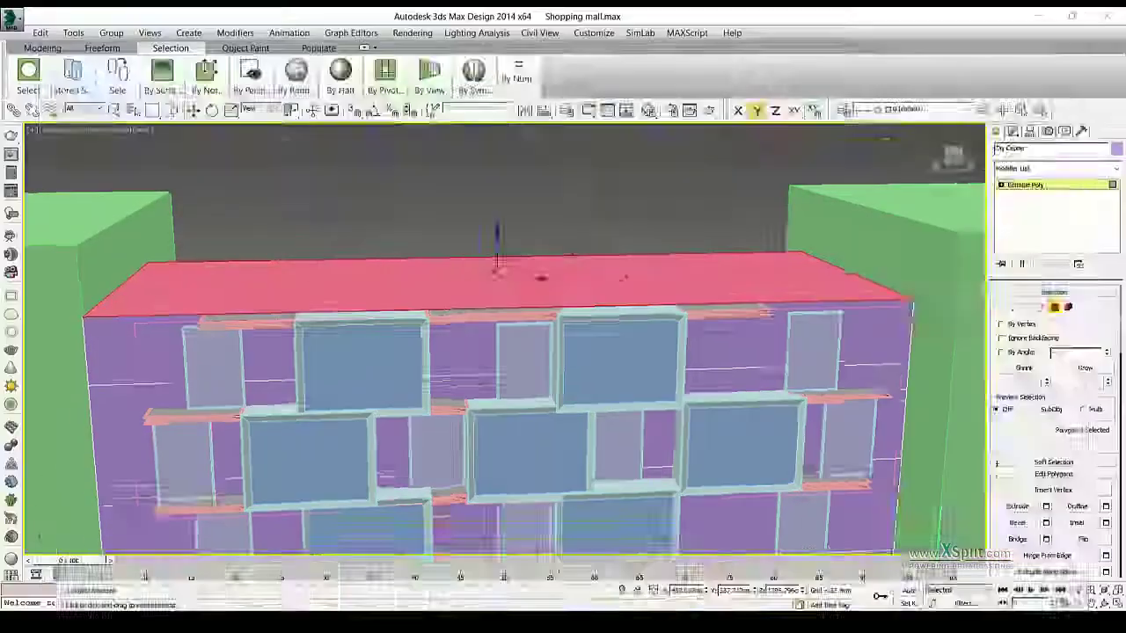
{"action": "key", "text": "f"}
{"action": "scroll", "coordinate": [549, 219], "scroll_direction": "up", "scroll_amount": 3}
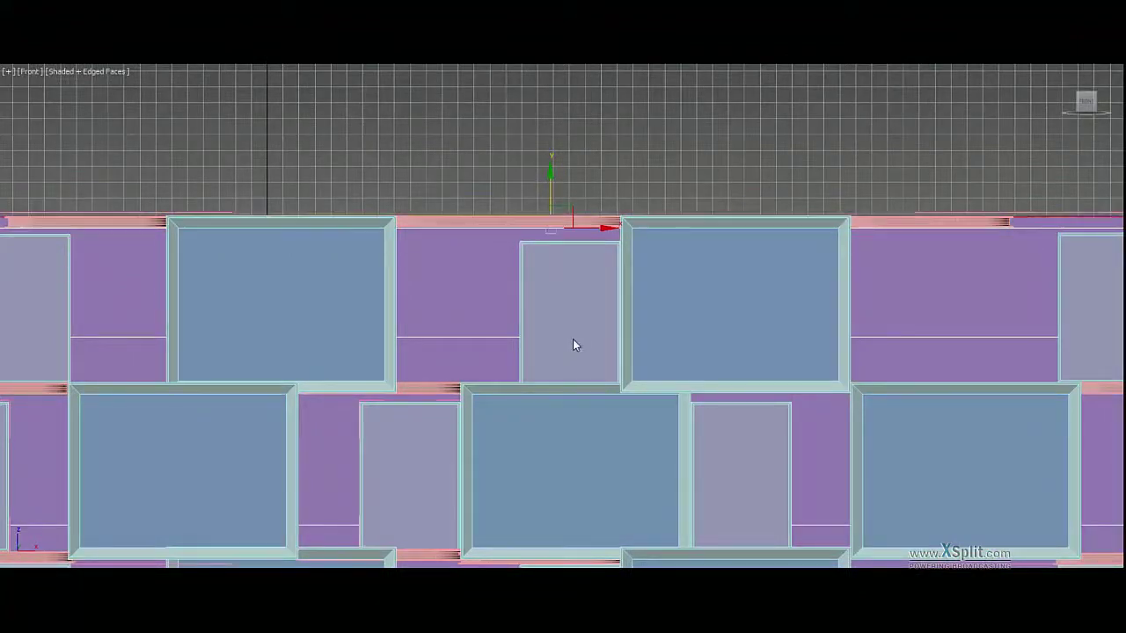
{"action": "scroll", "coordinate": [573, 338], "scroll_direction": "down", "scroll_amount": 4}
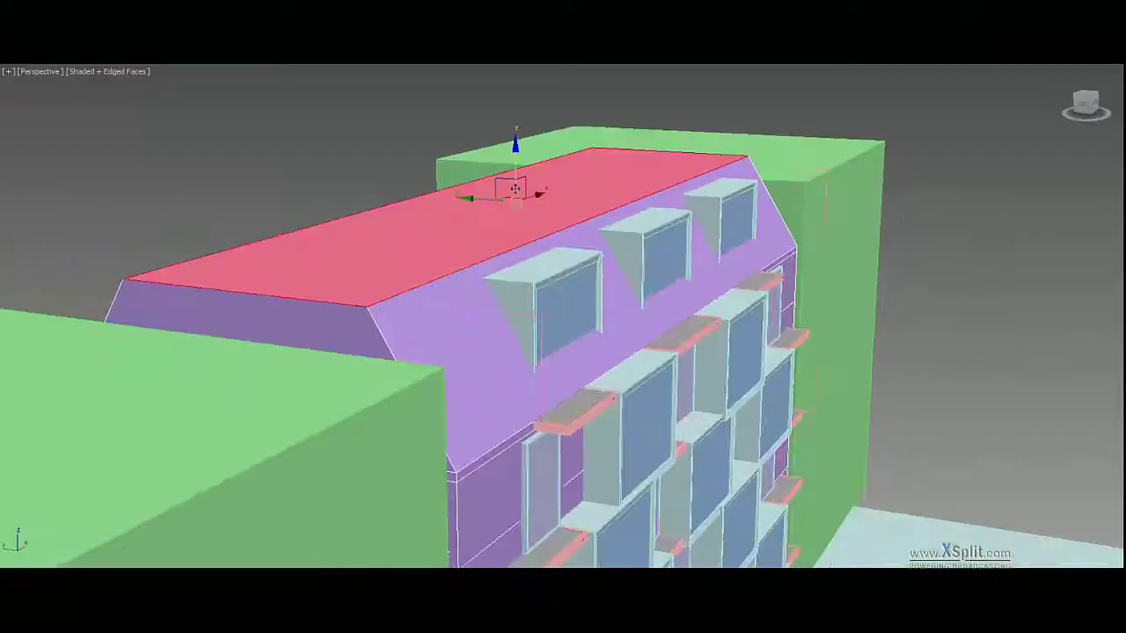
{"action": "left_click_drag", "start_coordinate": [580, 351], "coordinate": [581, 260]}
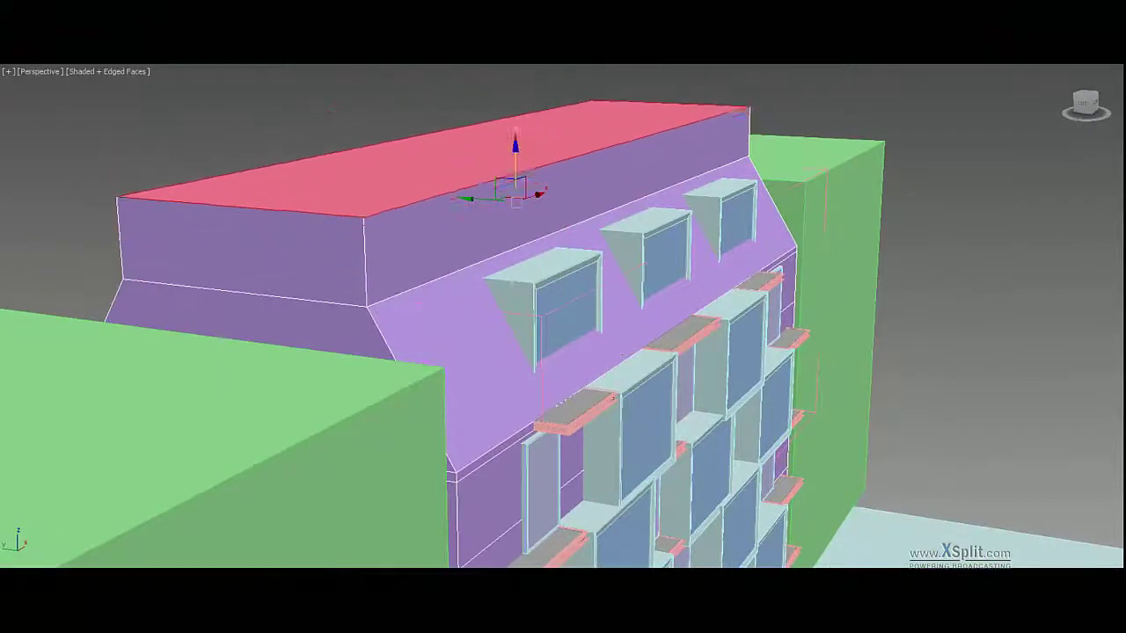
{"action": "key", "text": "r"}
{"action": "left_click_drag", "start_coordinate": [514, 195], "coordinate": [573, 179]}
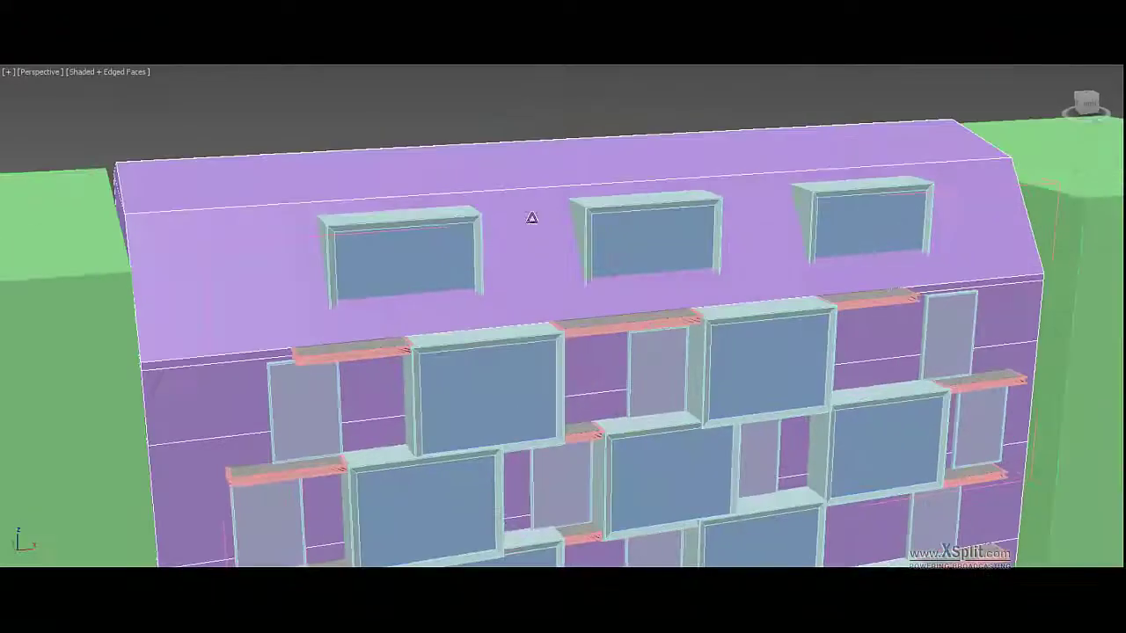
{"action": "middle_click_drag", "start_coordinate": [392, 270], "coordinate": [537, 199], "text": "alt"}
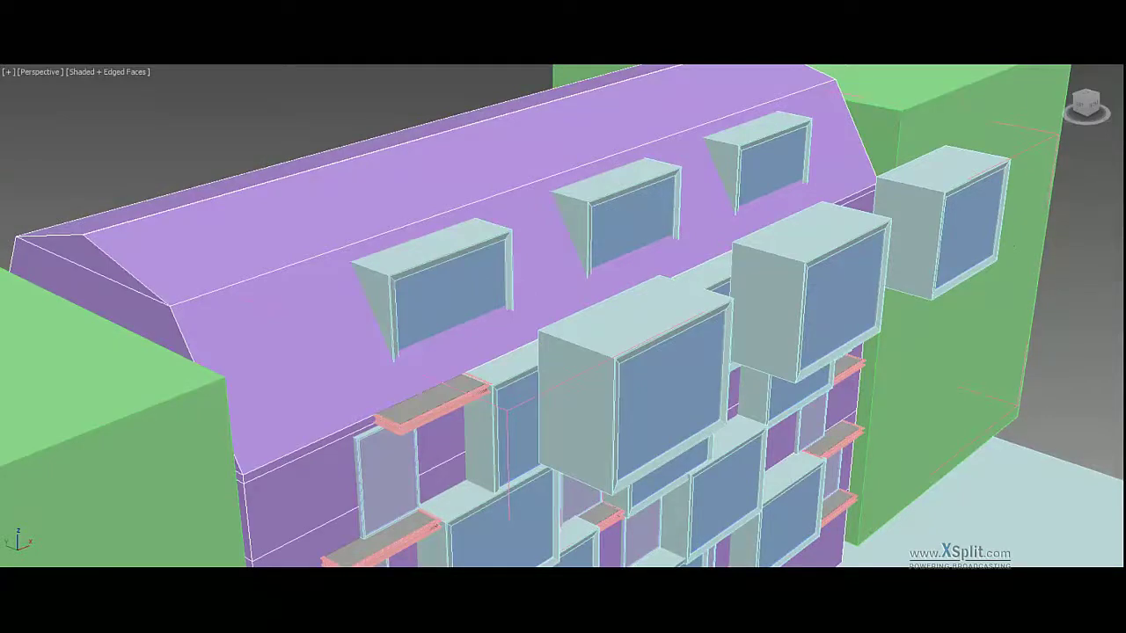
Hide the three roof dormers and move a cutter box up onto the roof line
{"action": "middle_click_drag", "start_coordinate": [563, 247], "coordinate": [622, 239], "text": "alt"}
{"action": "key", "text": "Delete"}
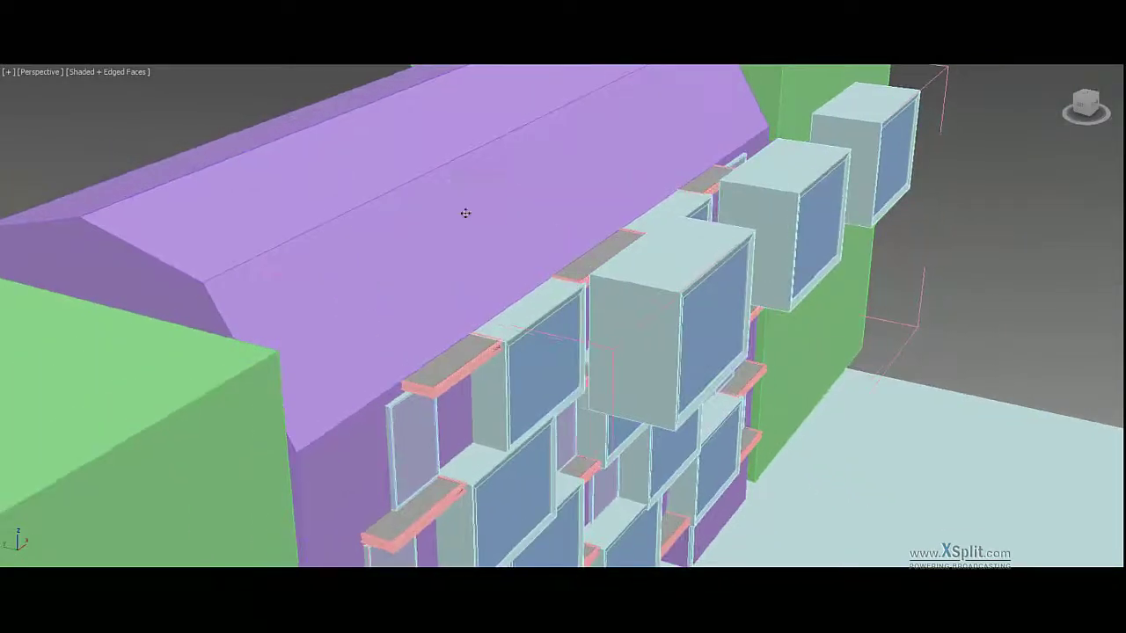
{"action": "left_click_drag", "start_coordinate": [646, 317], "coordinate": [533, 264]}
{"action": "middle_click_drag", "start_coordinate": [533, 264], "coordinate": [457, 313], "text": "alt"}
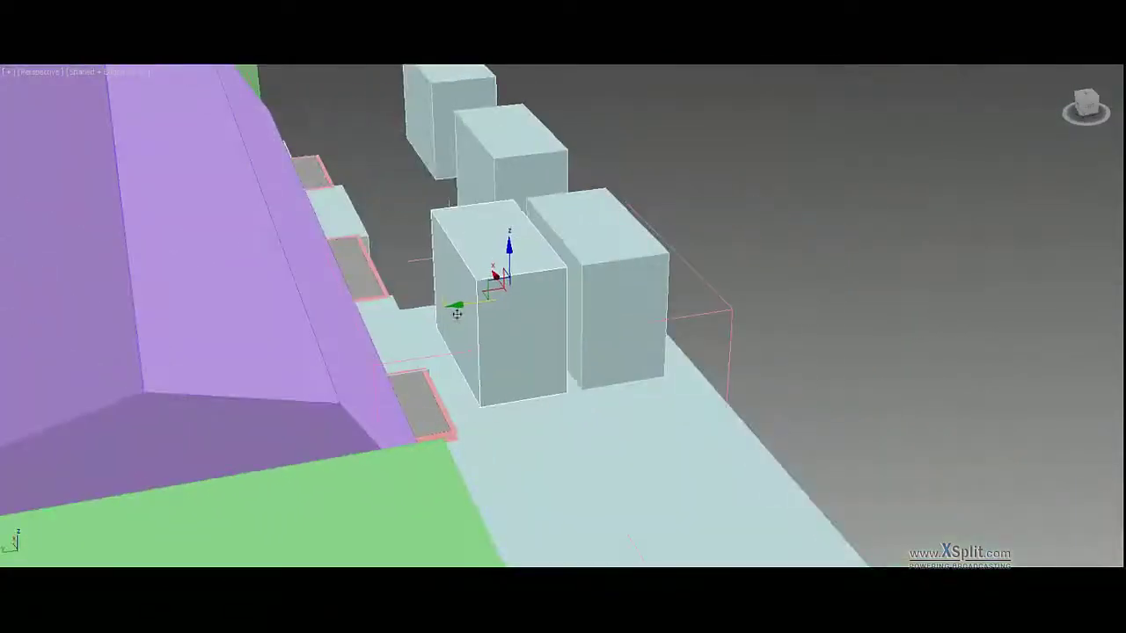
{"action": "middle_click_drag", "start_coordinate": [528, 264], "coordinate": [568, 256], "text": "alt"}
{"action": "scroll", "coordinate": [568, 256], "scroll_direction": "up", "scroll_amount": 5}
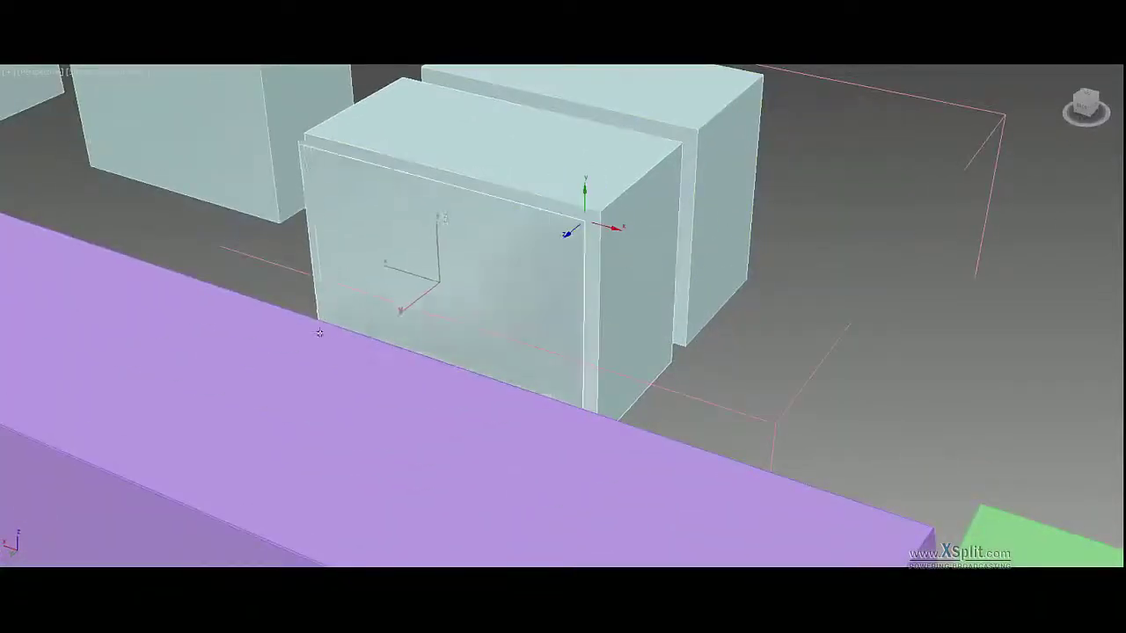
{"action": "left_click_drag", "start_coordinate": [707, 236], "coordinate": [459, 294]}
Check the cutter box's placement against the roof in top and front wireframe views
{"action": "key", "text": "t"}
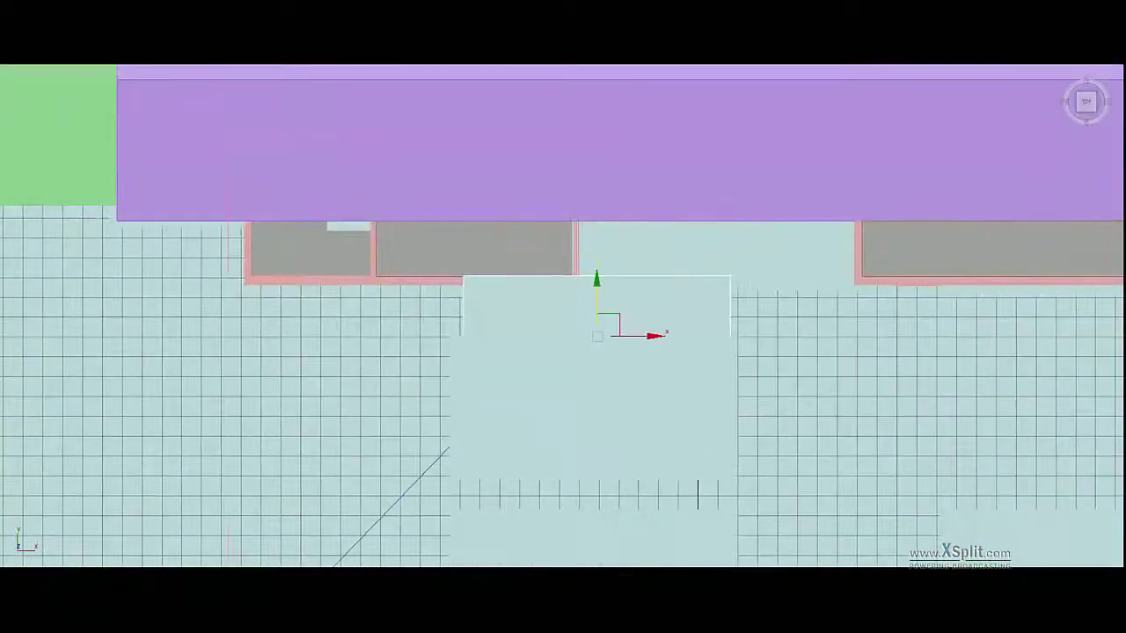
{"action": "middle_click_drag", "start_coordinate": [769, 311], "coordinate": [742, 265]}
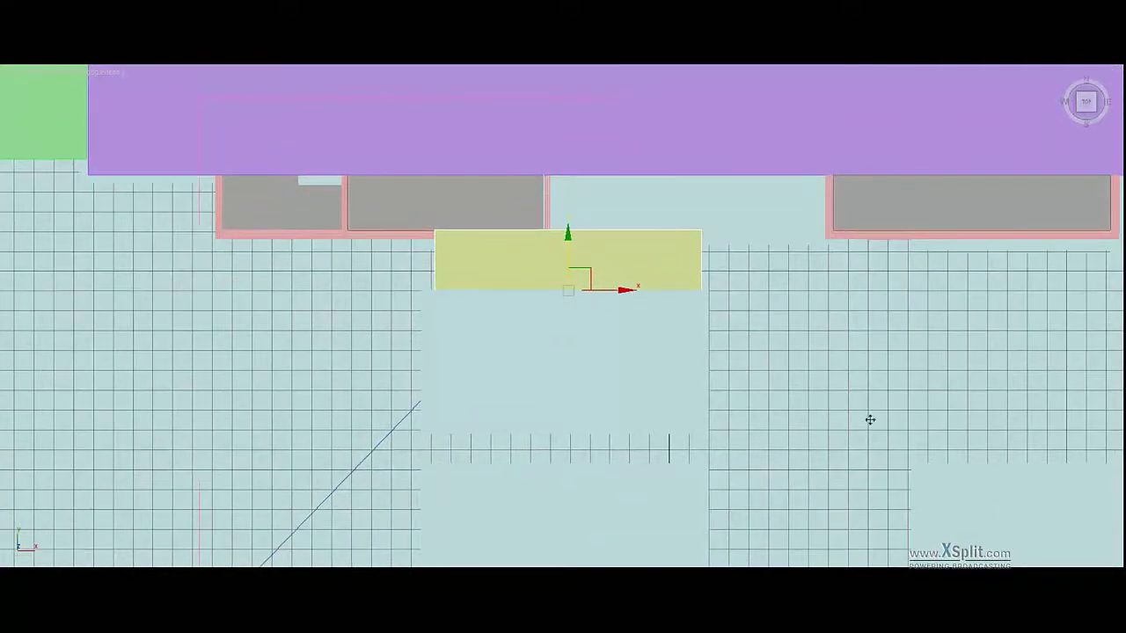
{"action": "scroll", "coordinate": [449, 299], "scroll_direction": "up", "scroll_amount": 5}
{"action": "key", "text": "F3"}
{"action": "middle_click_drag", "start_coordinate": [434, 350], "coordinate": [506, 310]}
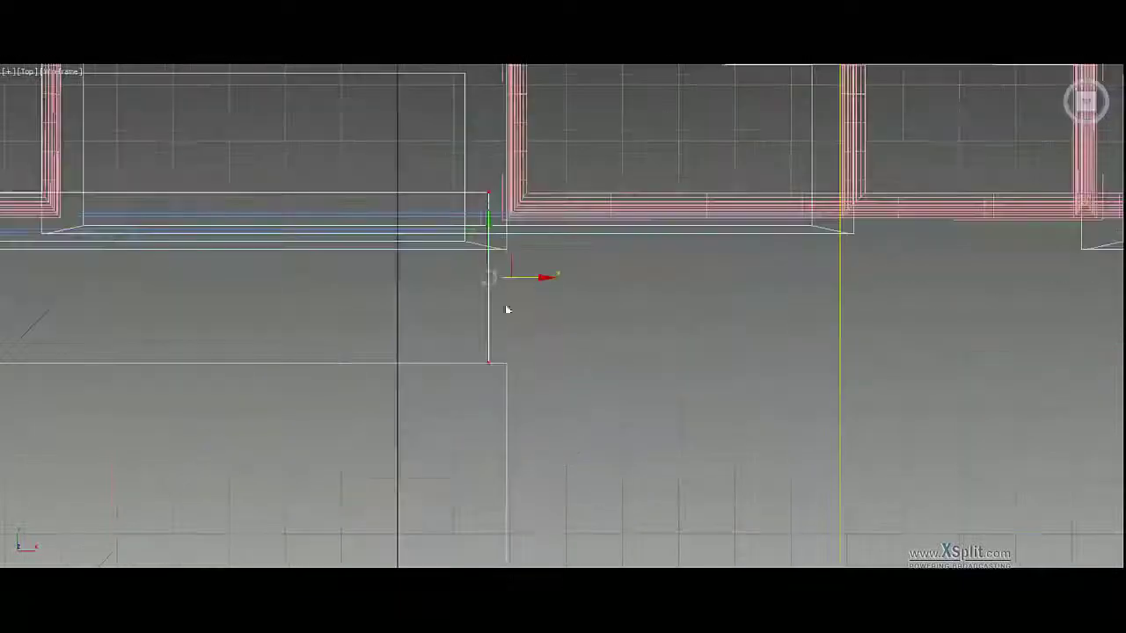
{"action": "key", "text": "f"}
{"action": "scroll", "coordinate": [311, 234], "scroll_direction": "up", "scroll_amount": 5}
{"action": "scroll", "coordinate": [311, 233], "scroll_direction": "up", "scroll_amount": 2}
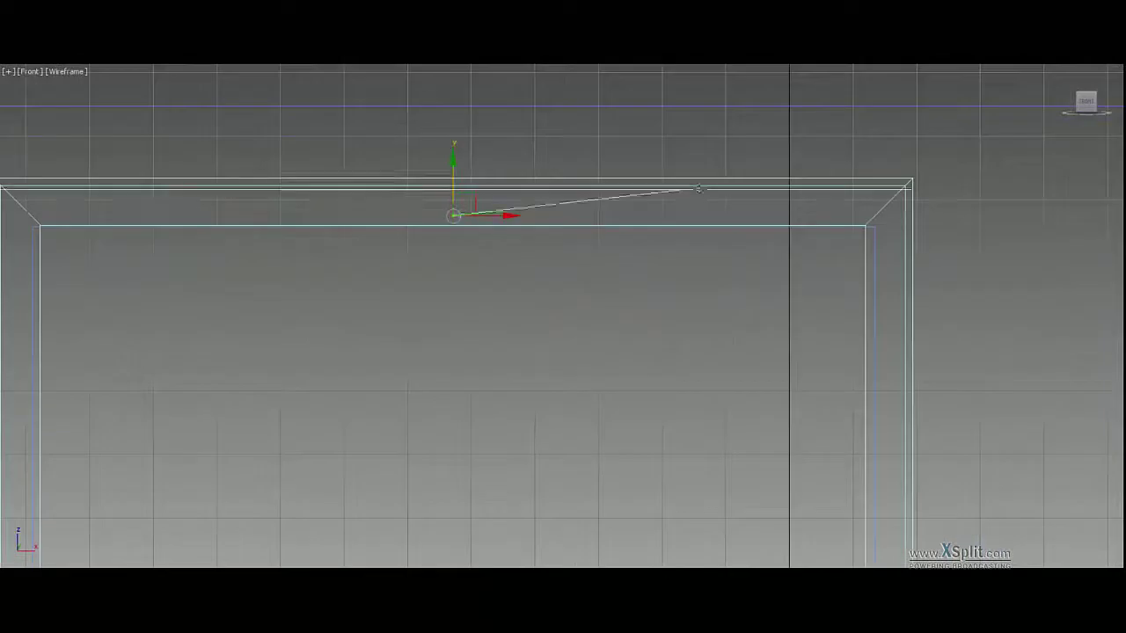
{"action": "scroll", "coordinate": [717, 217], "scroll_direction": "down", "scroll_amount": 3}
{"action": "scroll", "coordinate": [717, 217], "scroll_direction": "down", "scroll_amount": 5}
{"action": "scroll", "coordinate": [678, 284], "scroll_direction": "down", "scroll_amount": 2}
Return to shaded perspective and select another yellow cutter box on the roof
{"action": "key", "text": "p"}
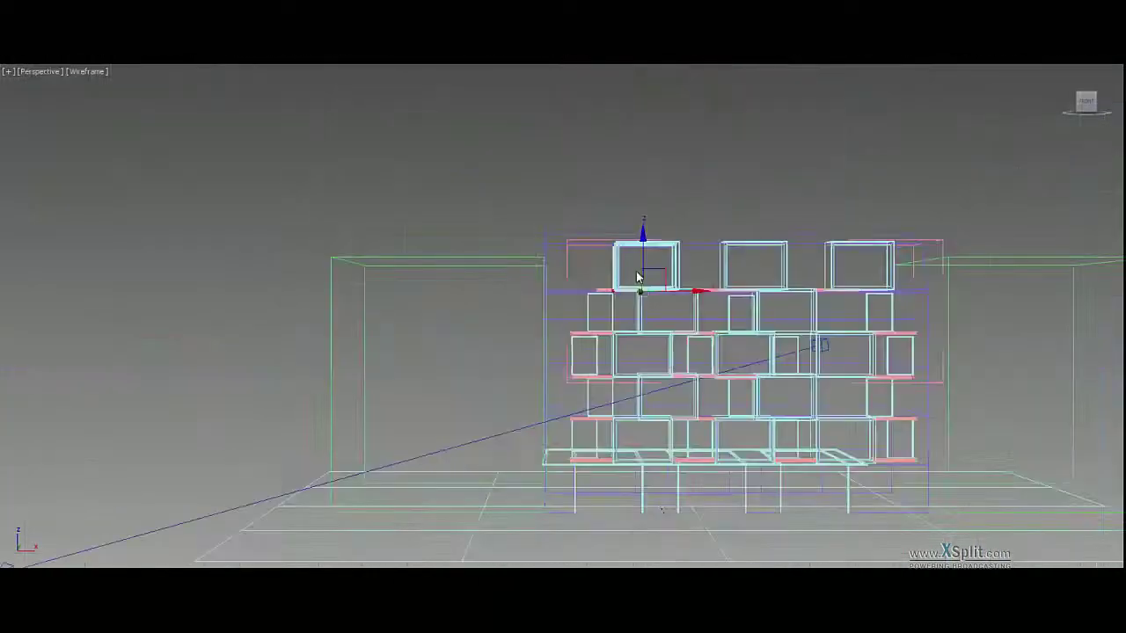
{"action": "key", "text": "F3"}
{"action": "scroll", "coordinate": [680, 286], "scroll_direction": "up", "scroll_amount": 5}
{"action": "middle_click_drag", "start_coordinate": [679, 286], "coordinate": [466, 239], "text": "alt"}
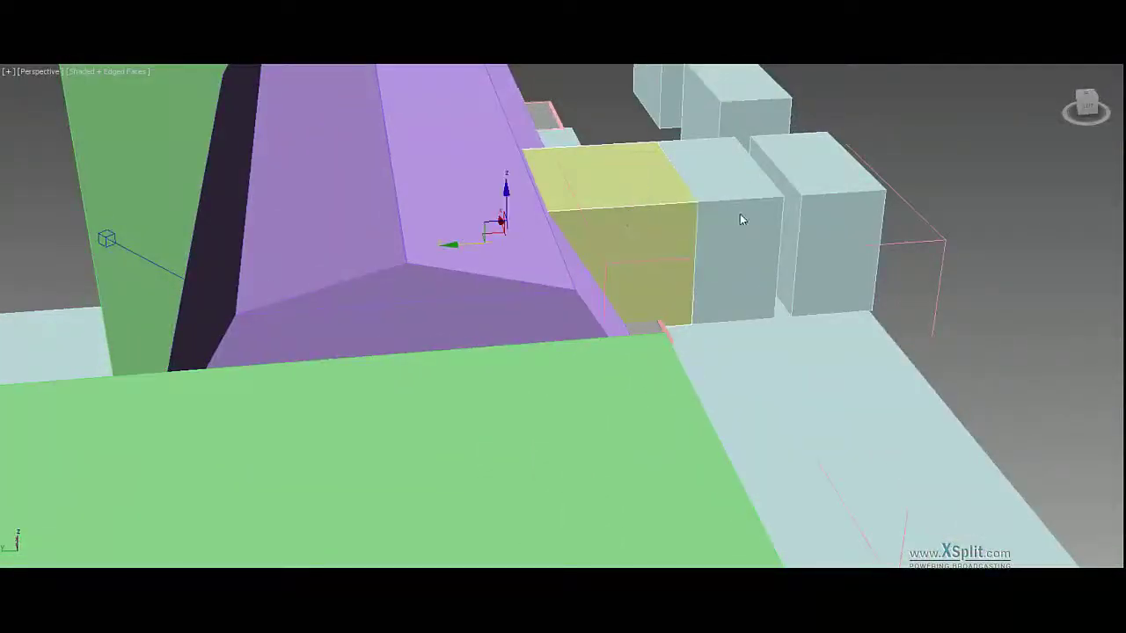
{"action": "middle_click_drag", "start_coordinate": [740, 219], "coordinate": [442, 201]}
{"action": "middle_click_drag", "start_coordinate": [582, 203], "coordinate": [523, 247], "text": "alt"}
{"action": "left_click", "coordinate": [783, 234]}
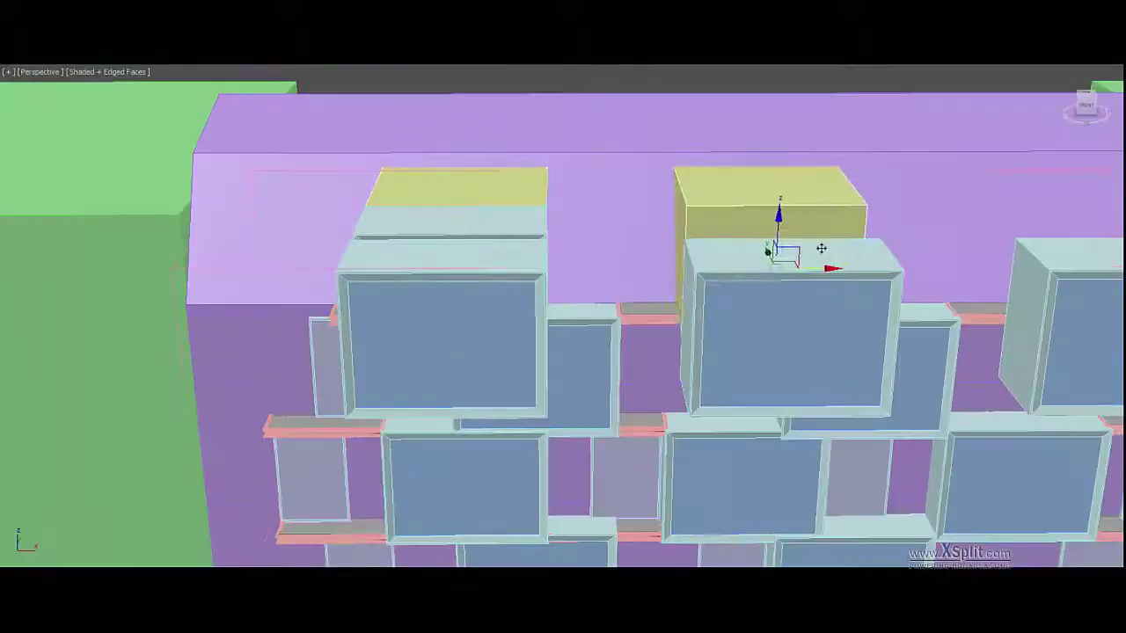
Check that cutter box's position in the front wireframe view, then return to shaded perspective
{"action": "key", "text": "f"}
{"action": "key", "text": "F3"}
{"action": "scroll", "coordinate": [766, 262], "scroll_direction": "up", "scroll_amount": 2}
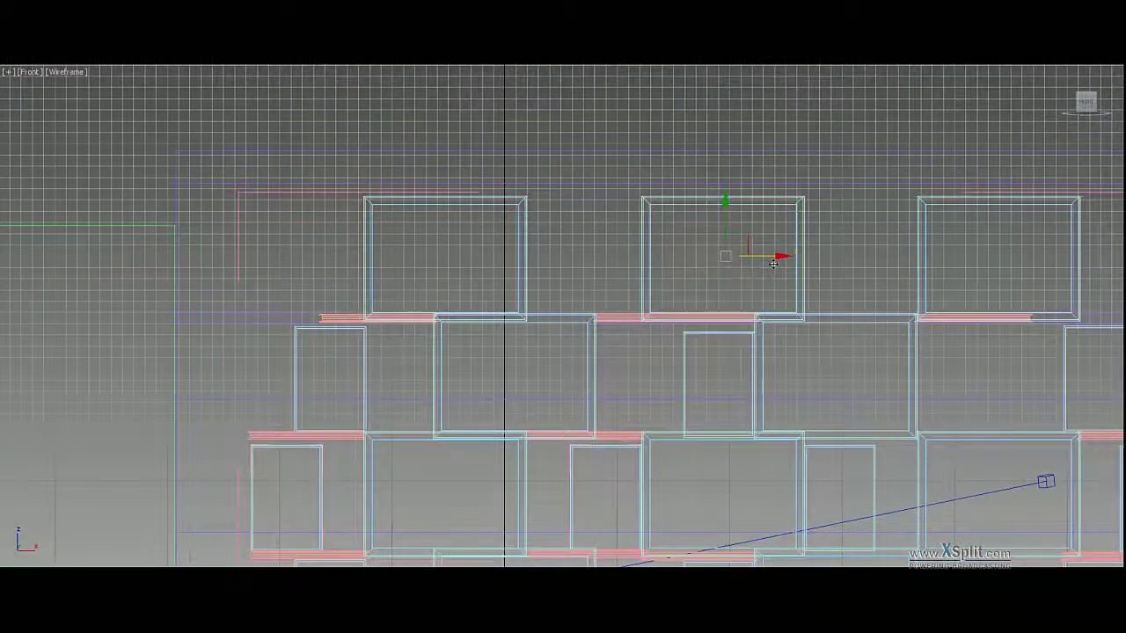
{"action": "scroll", "coordinate": [773, 264], "scroll_direction": "up", "scroll_amount": 2}
{"action": "scroll", "coordinate": [816, 258], "scroll_direction": "up", "scroll_amount": 2}
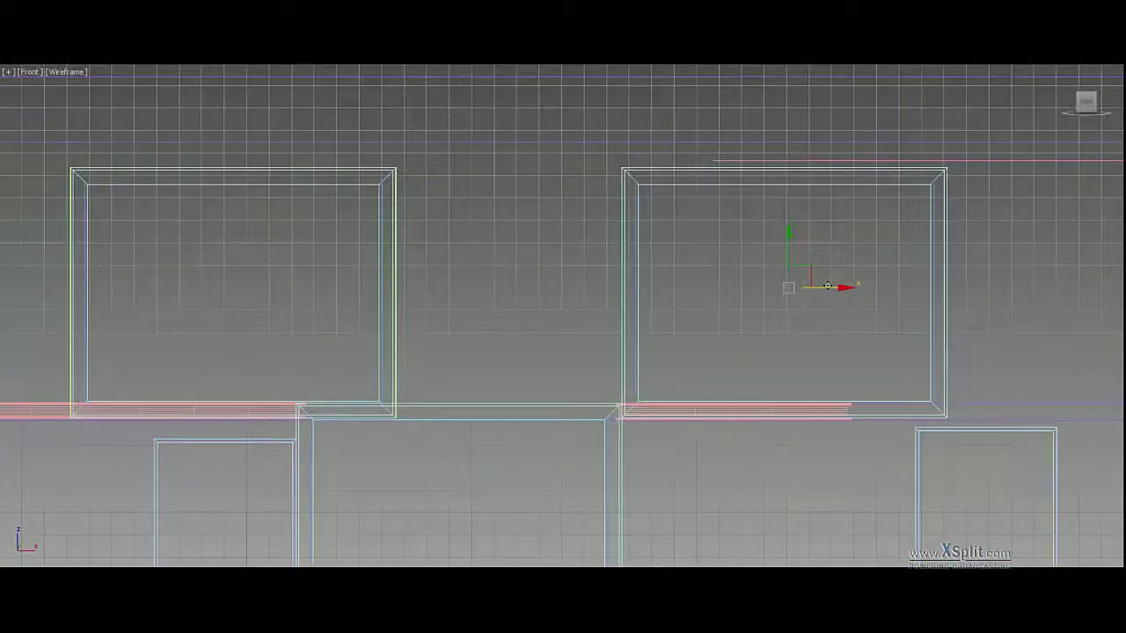
{"action": "middle_click_drag", "start_coordinate": [827, 286], "coordinate": [508, 283]}
{"action": "scroll", "coordinate": [508, 283], "scroll_direction": "up", "scroll_amount": 2}
{"action": "key", "text": "p"}
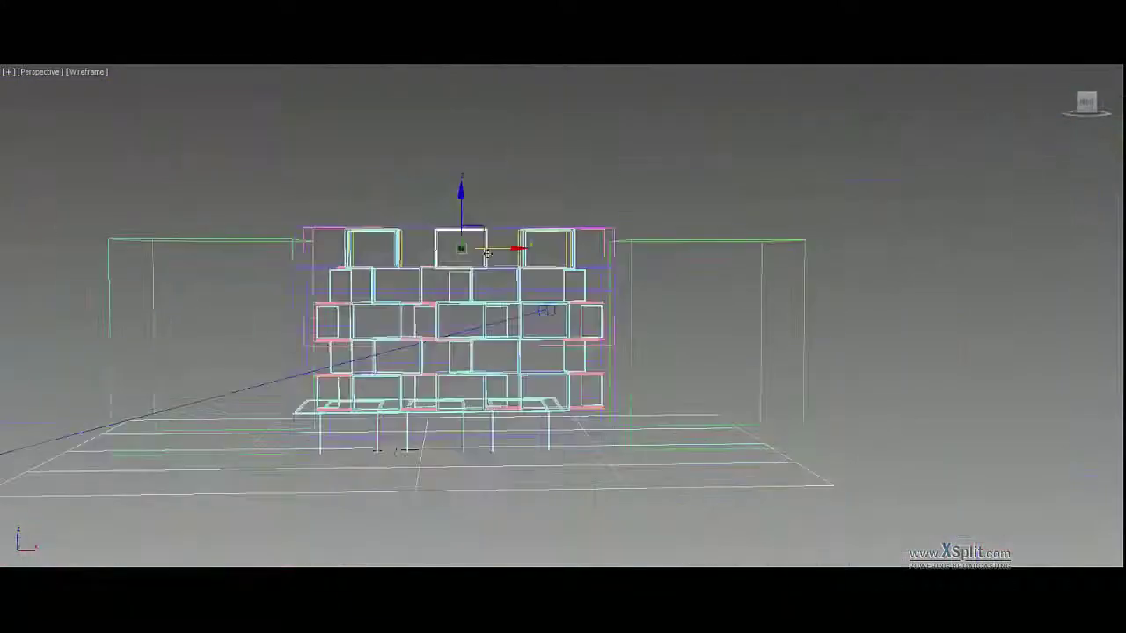
{"action": "key", "text": "F3"}
ProBoolean-subtract the three yellow cutter boxes from the purple roof
{"action": "middle_click_drag", "start_coordinate": [464, 246], "coordinate": [466, 208], "text": "alt"}
{"action": "left_click", "coordinate": [514, 264]}
{"action": "left_click", "coordinate": [626, 189]}
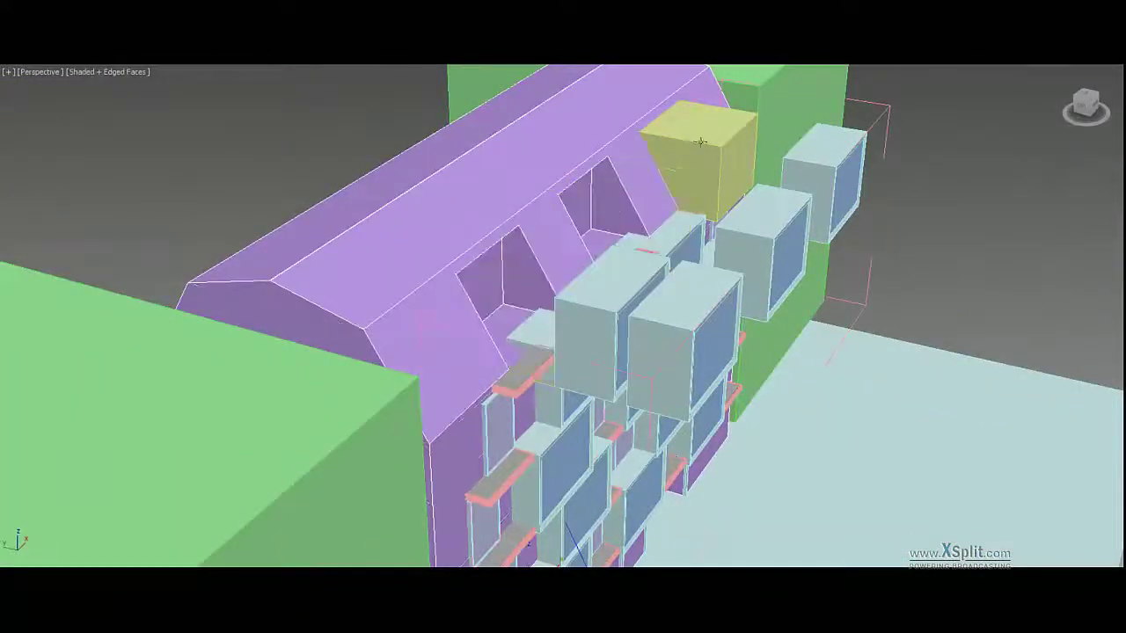
{"action": "left_click", "coordinate": [585, 279]}
{"action": "mouse_move", "coordinate": [563, 317]}
{"action": "middle_mouse_down", "text": "alt"}
{"action": "mouse_move", "coordinate": [458, 290]}
{"action": "mouse_move", "coordinate": [353, 230]}
{"action": "mouse_move", "coordinate": [292, 262]}
{"action": "mouse_move", "coordinate": [362, 361]}
{"action": "middle_mouse_up", "text": "alt"}
{"action": "scroll", "coordinate": [292, 262], "scroll_direction": "up", "scroll_amount": 5}
{"action": "scroll", "coordinate": [364, 361], "scroll_direction": "down", "scroll_amount": 5}
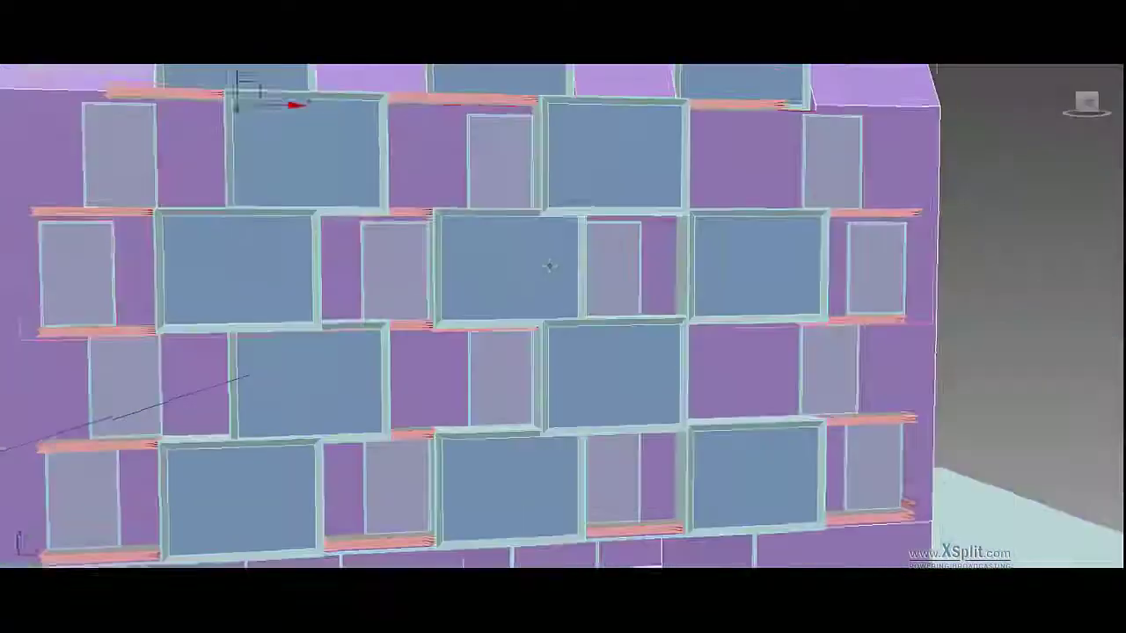
{"action": "middle_click_drag", "start_coordinate": [550, 264], "coordinate": [698, 304], "text": "alt"}
{"action": "scroll", "coordinate": [699, 304], "scroll_direction": "up", "scroll_amount": 3}
{"action": "scroll", "coordinate": [461, 363], "scroll_direction": "up", "scroll_amount": 5}
{"action": "mouse_move", "coordinate": [461, 363]}
{"action": "middle_mouse_down", "text": "alt"}
{"action": "mouse_move", "coordinate": [343, 200]}
{"action": "mouse_move", "coordinate": [486, 271]}
{"action": "mouse_move", "coordinate": [472, 301]}
{"action": "mouse_move", "coordinate": [837, 150]}
{"action": "middle_mouse_up", "text": "alt"}
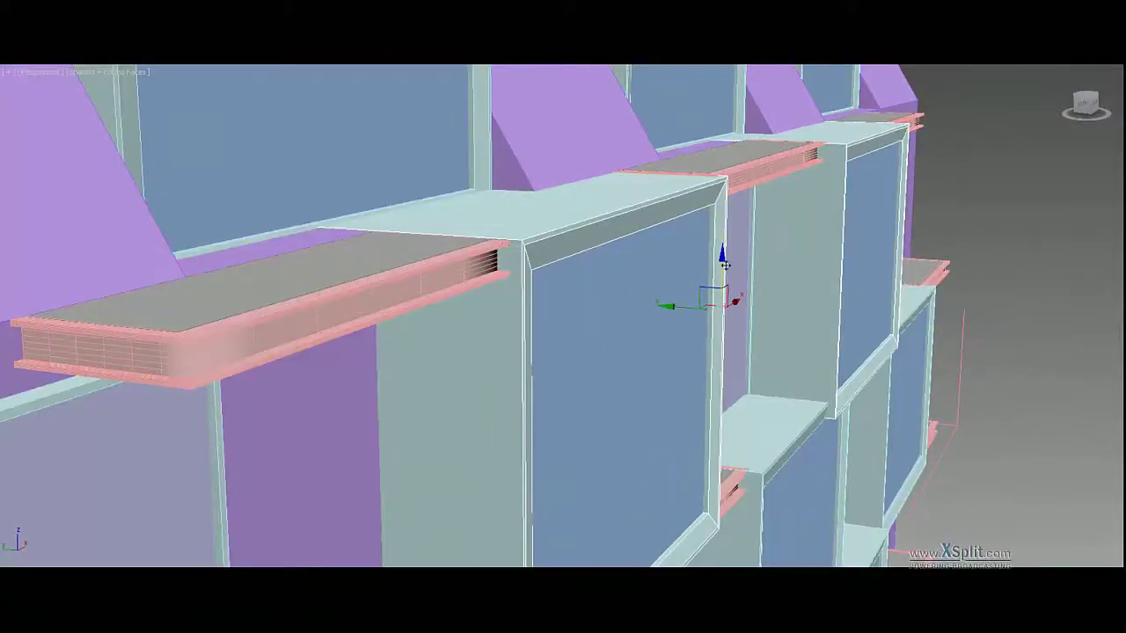
{"action": "scroll", "coordinate": [724, 264], "scroll_direction": "down", "scroll_amount": 2}
{"action": "scroll", "coordinate": [518, 201], "scroll_direction": "down", "scroll_amount": 5}
{"action": "scroll", "coordinate": [537, 235], "scroll_direction": "up", "scroll_amount": 2}
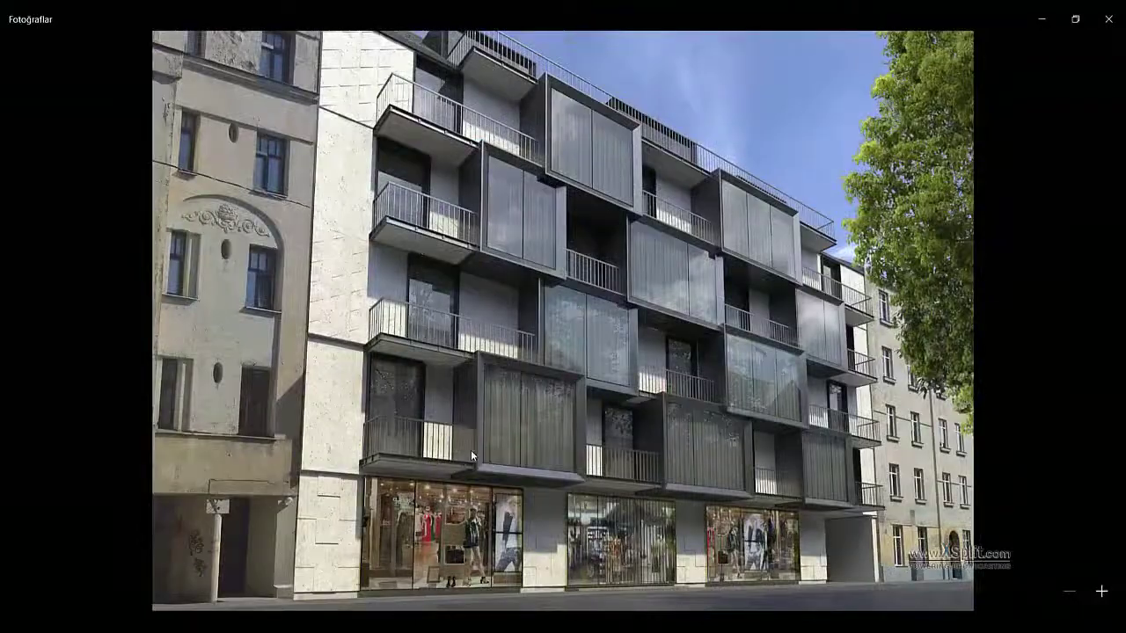
{"action": "scroll", "coordinate": [471, 449], "scroll_direction": "up", "scroll_amount": 2}
{"action": "scroll", "coordinate": [361, 470], "scroll_direction": "up", "scroll_amount": 2}
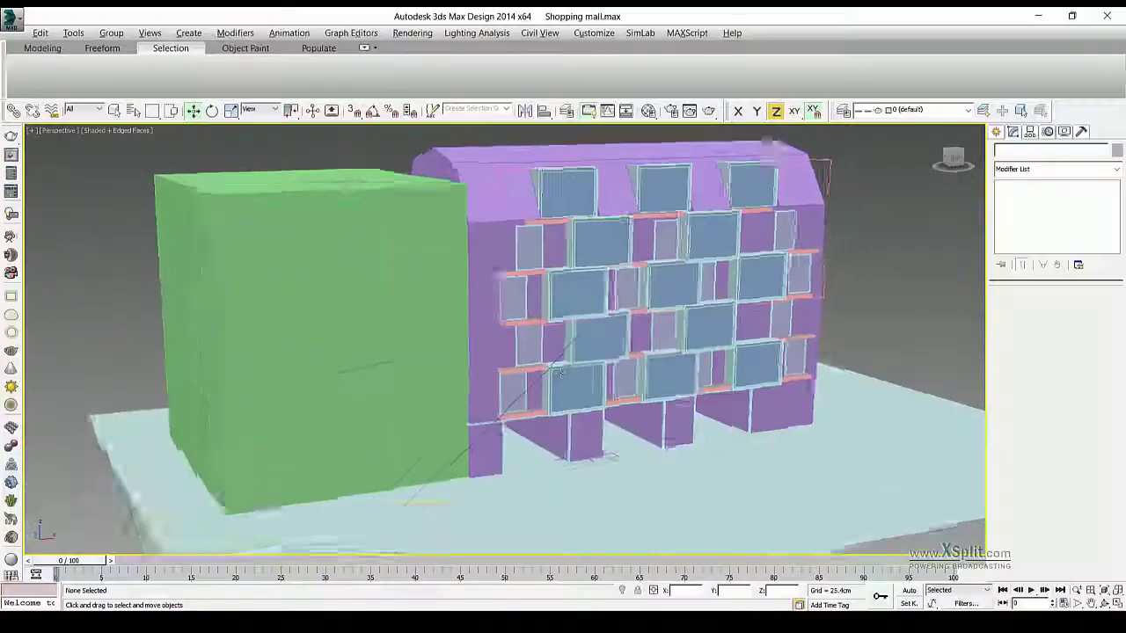
{"action": "scroll", "coordinate": [431, 395], "scroll_direction": "up", "scroll_amount": 3}
Frame the new handrail line across the balcony window in front and perspective views
{"action": "scroll", "coordinate": [430, 395], "scroll_direction": "up", "scroll_amount": 3}
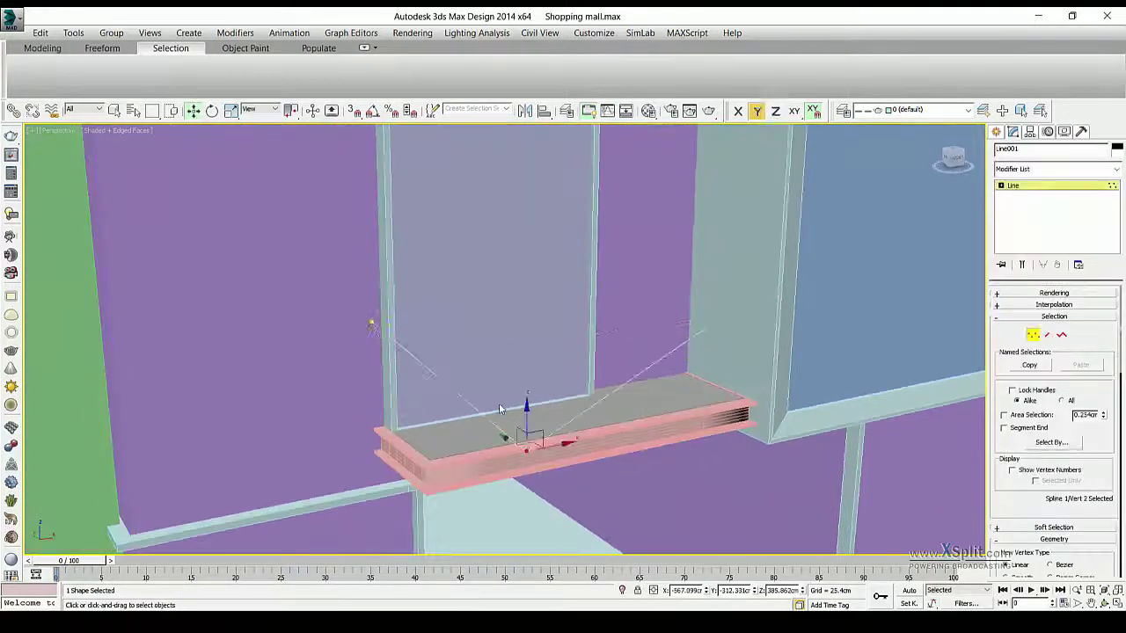
{"action": "key", "text": "f"}
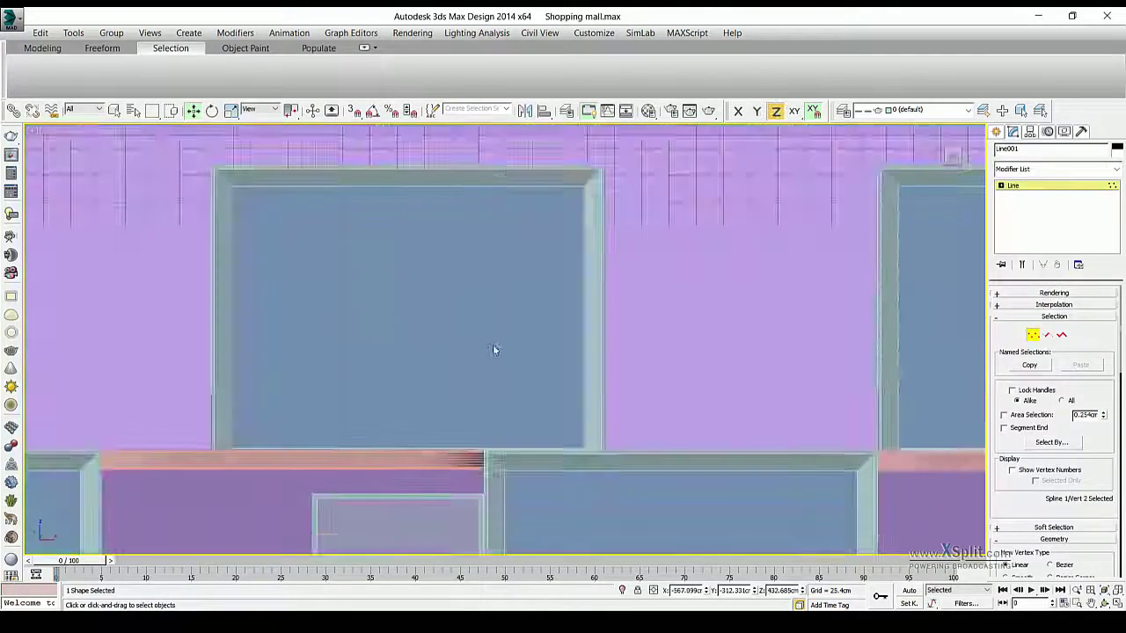
{"action": "key", "text": "z"}
{"action": "scroll", "coordinate": [517, 366], "scroll_direction": "down", "scroll_amount": 5}
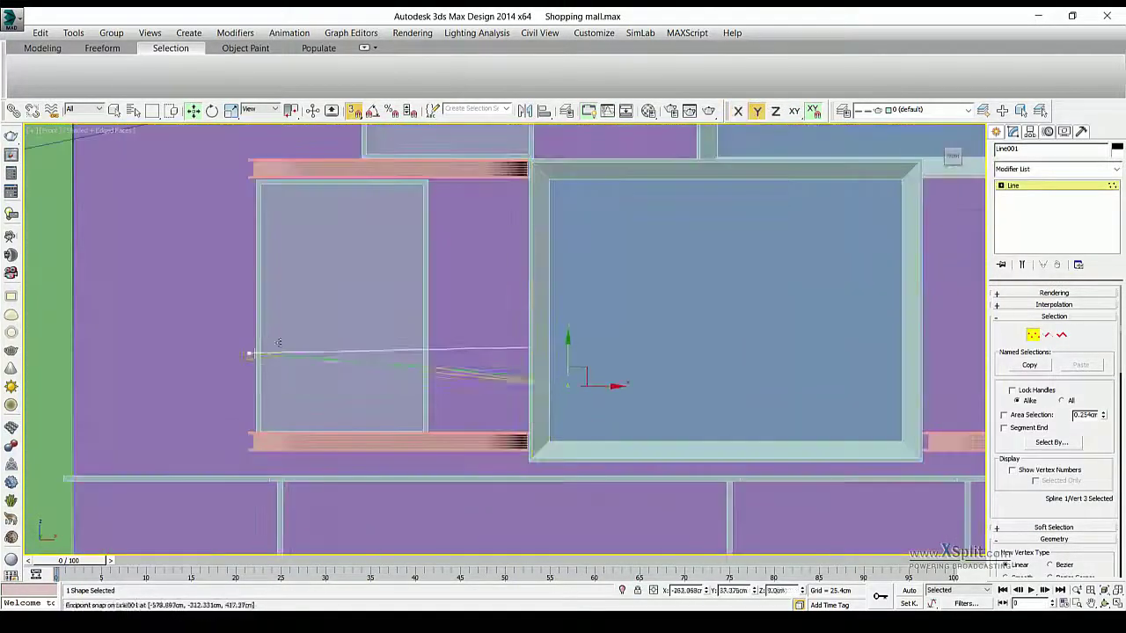
{"action": "middle_click_drag", "start_coordinate": [335, 380], "coordinate": [373, 356], "text": "alt"}
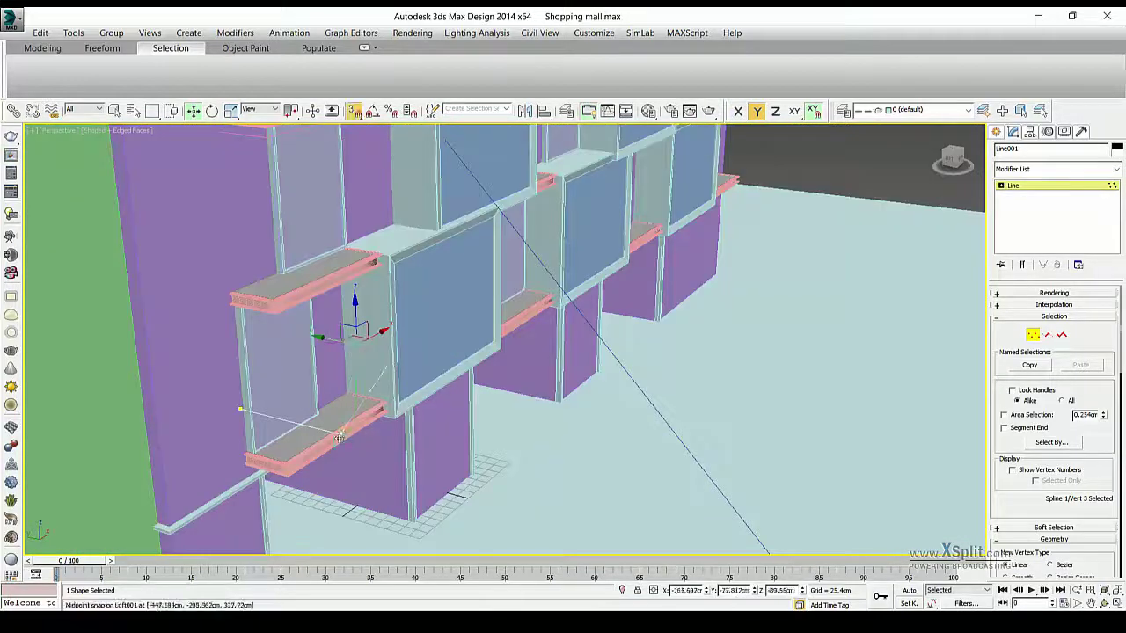
{"action": "middle_click_drag", "start_coordinate": [396, 407], "coordinate": [427, 331], "text": "alt"}
{"action": "middle_click_drag", "start_coordinate": [345, 393], "coordinate": [369, 381], "text": "alt"}
Make the line render in viewport as a rectangular rail profile, 5 cm by 3.5 cm
{"action": "left_click", "coordinate": [1046, 293]}
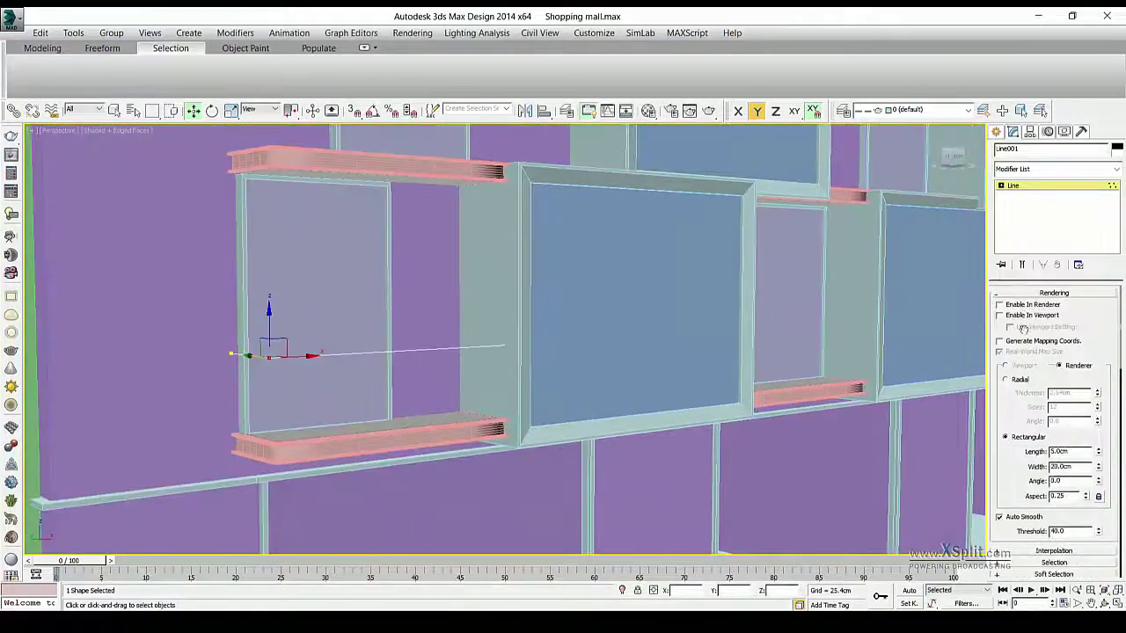
{"action": "left_click", "coordinate": [1000, 315]}
{"action": "left_click_drag", "start_coordinate": [1097, 466], "coordinate": [1097, 492]}
{"action": "type", "text": "4"}
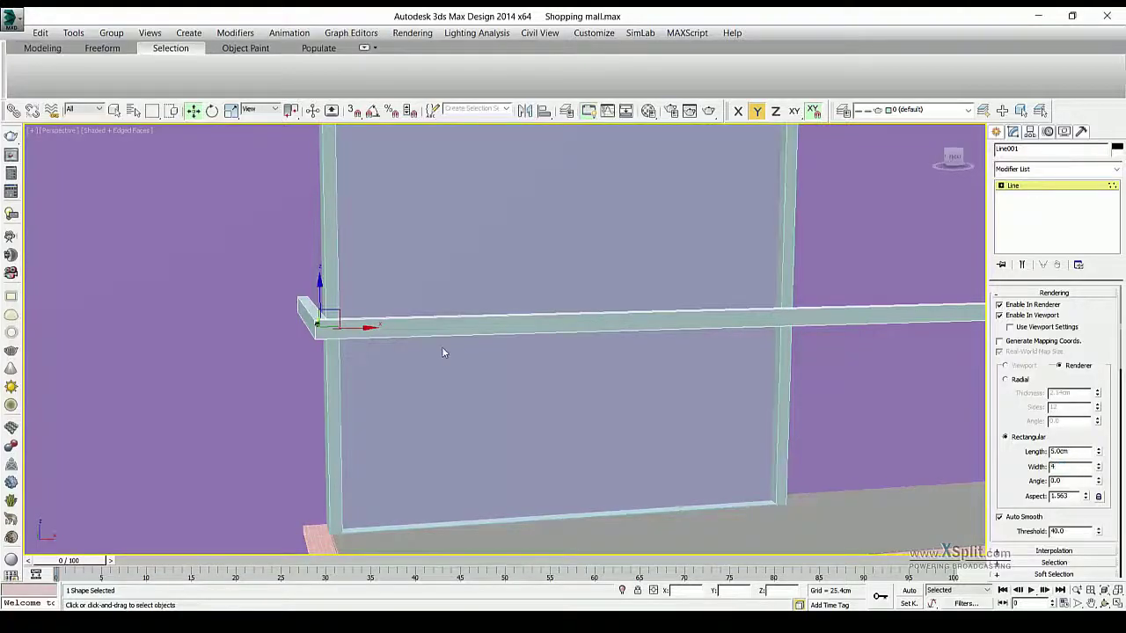
{"action": "key", "text": "Return"}
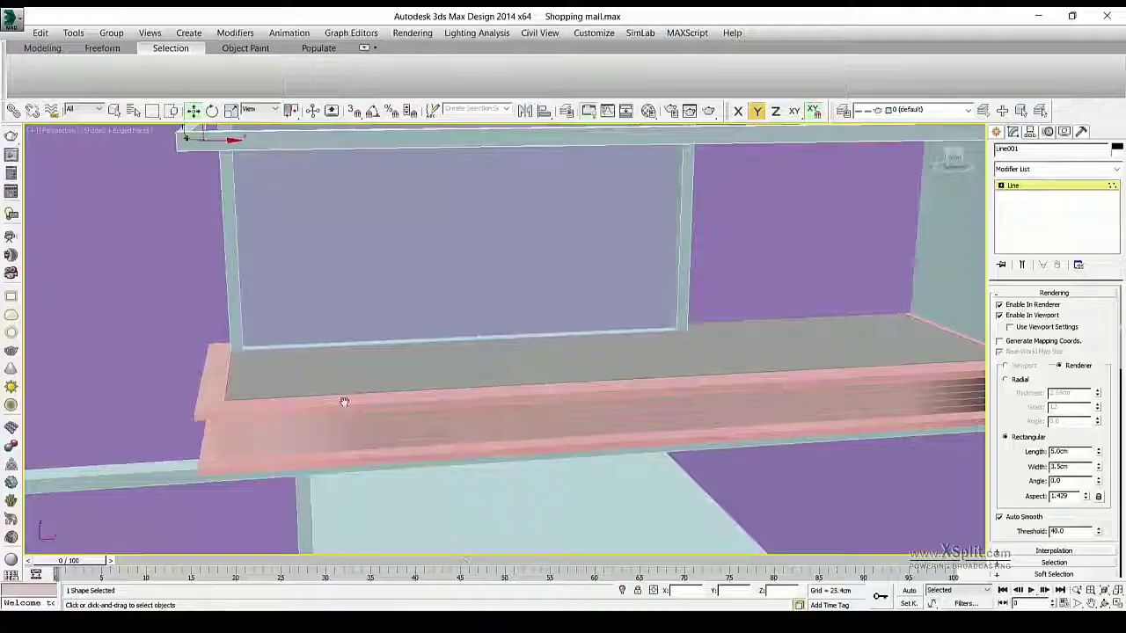
Set the handrail line's object colour to red
{"action": "scroll", "coordinate": [344, 401], "scroll_direction": "down", "scroll_amount": 3}
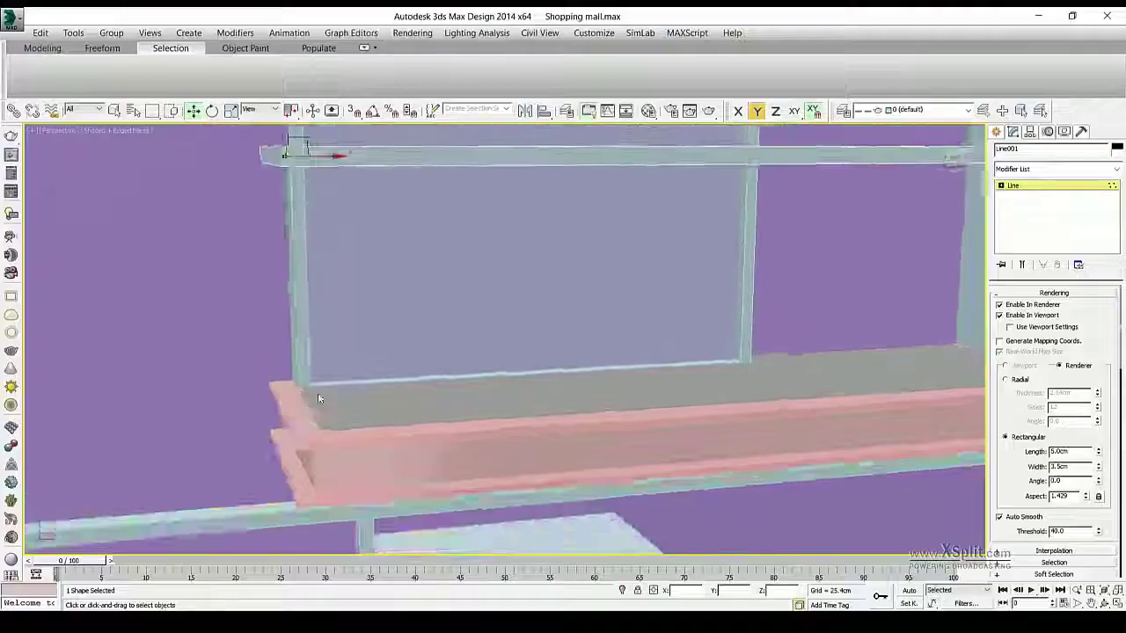
{"action": "scroll", "coordinate": [317, 392], "scroll_direction": "down", "scroll_amount": 3}
{"action": "left_click", "coordinate": [1116, 149]}
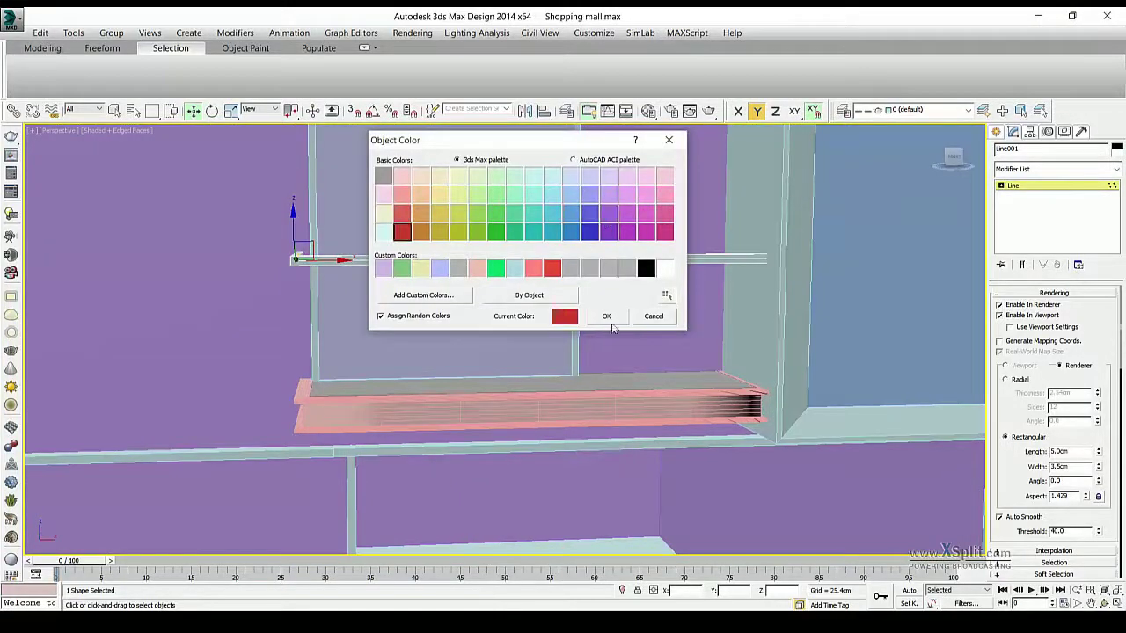
{"action": "left_click", "coordinate": [607, 318]}
{"action": "left_click", "coordinate": [995, 132]}
{"action": "left_click", "coordinate": [1023, 249]}
Finish the baluster cylinder under the rail and set its height to 80 cm
{"action": "scroll", "coordinate": [301, 387], "scroll_direction": "up", "scroll_amount": 3}
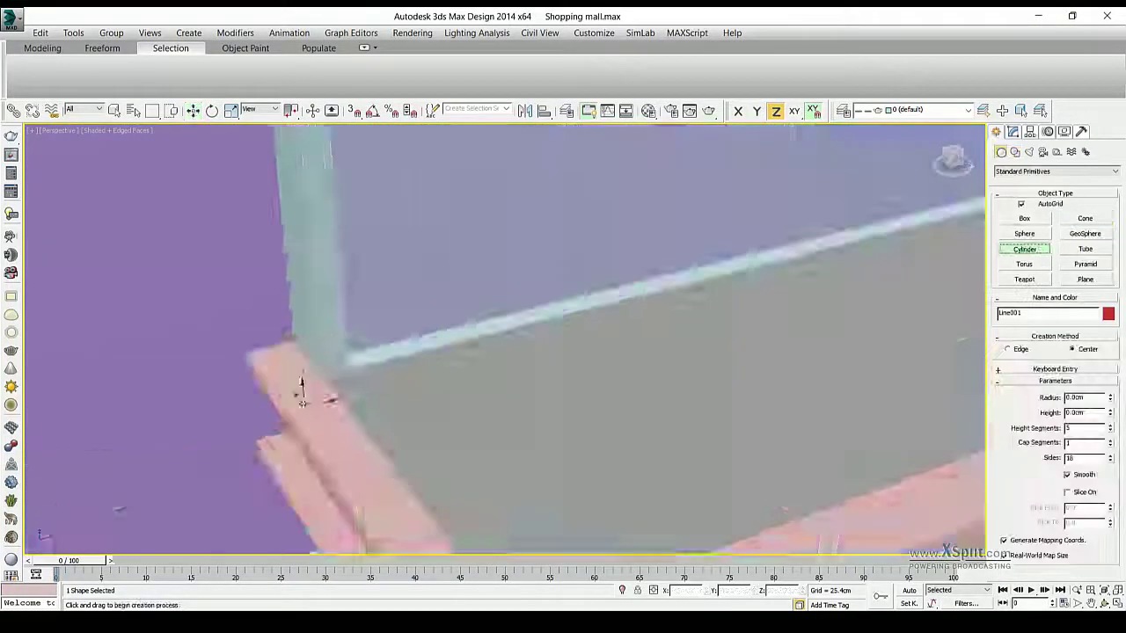
{"action": "middle_click_drag", "start_coordinate": [301, 387], "coordinate": [295, 323]}
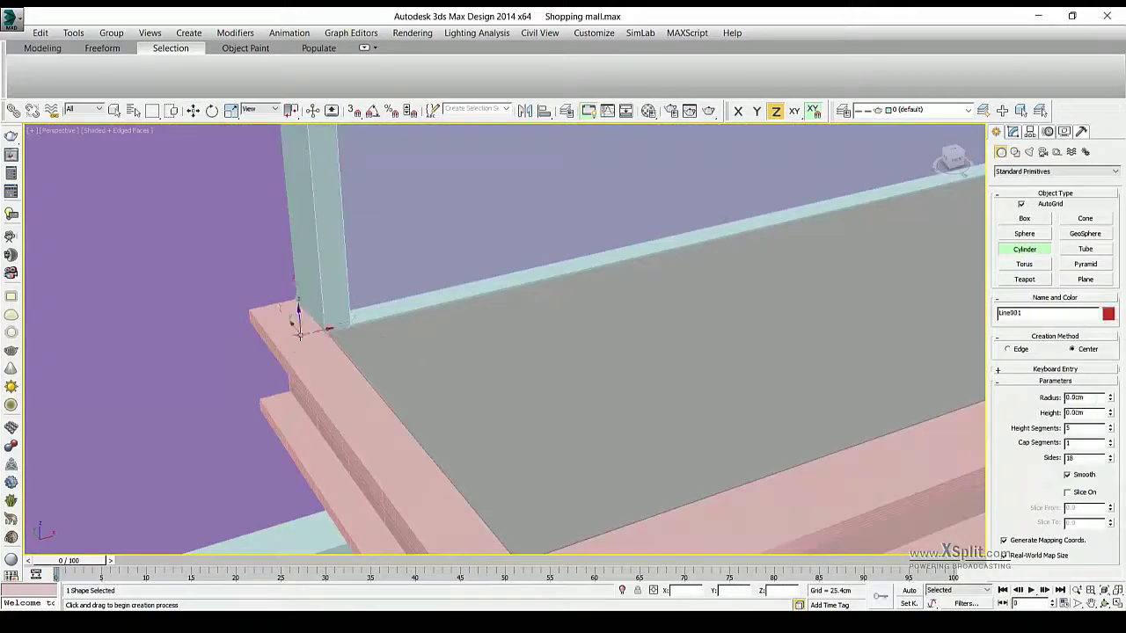
{"action": "key", "text": "w"}
{"action": "mouse_move", "coordinate": [406, 380]}
{"action": "middle_mouse_down", "text": "alt"}
{"action": "mouse_move", "coordinate": [368, 322]}
{"action": "mouse_move", "coordinate": [339, 360]}
{"action": "mouse_move", "coordinate": [369, 316]}
{"action": "mouse_move", "coordinate": [370, 286]}
{"action": "middle_mouse_up", "text": "alt"}
{"action": "left_click", "coordinate": [1012, 132]}
{"action": "key", "text": "Return"}
Convert the red handrail line to an Editable Poly
{"action": "left_click", "coordinate": [404, 233]}
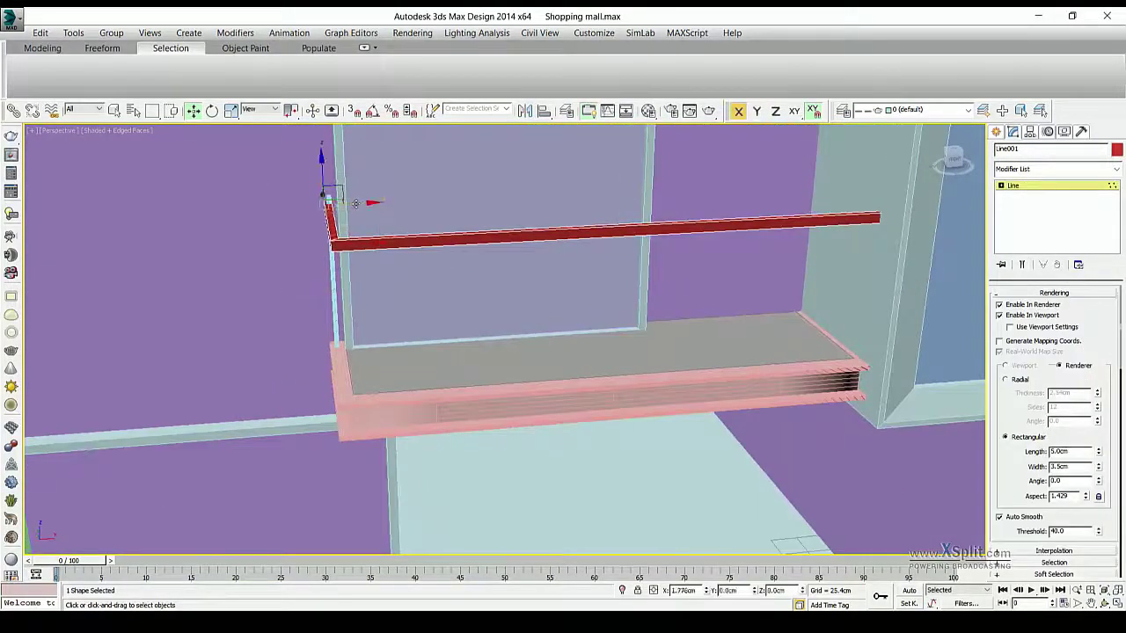
{"action": "right_click", "coordinate": [355, 203]}
{"action": "left_click", "coordinate": [615, 422]}
{"action": "middle_click_drag", "start_coordinate": [616, 422], "coordinate": [612, 278], "text": "alt"}
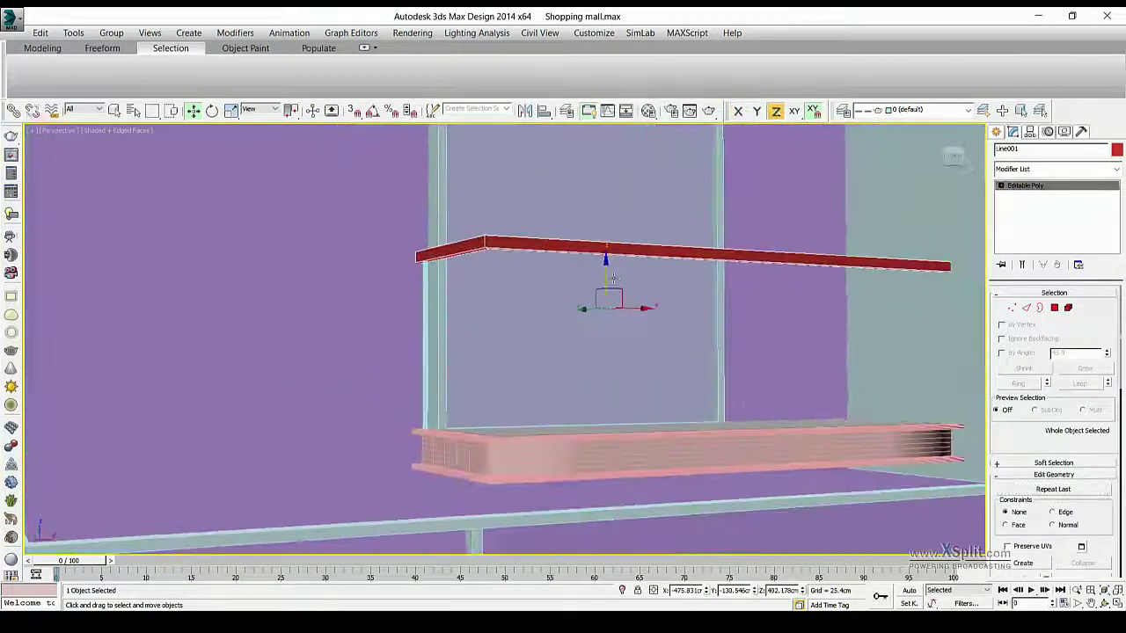
{"action": "key", "text": "ctrl+z"}
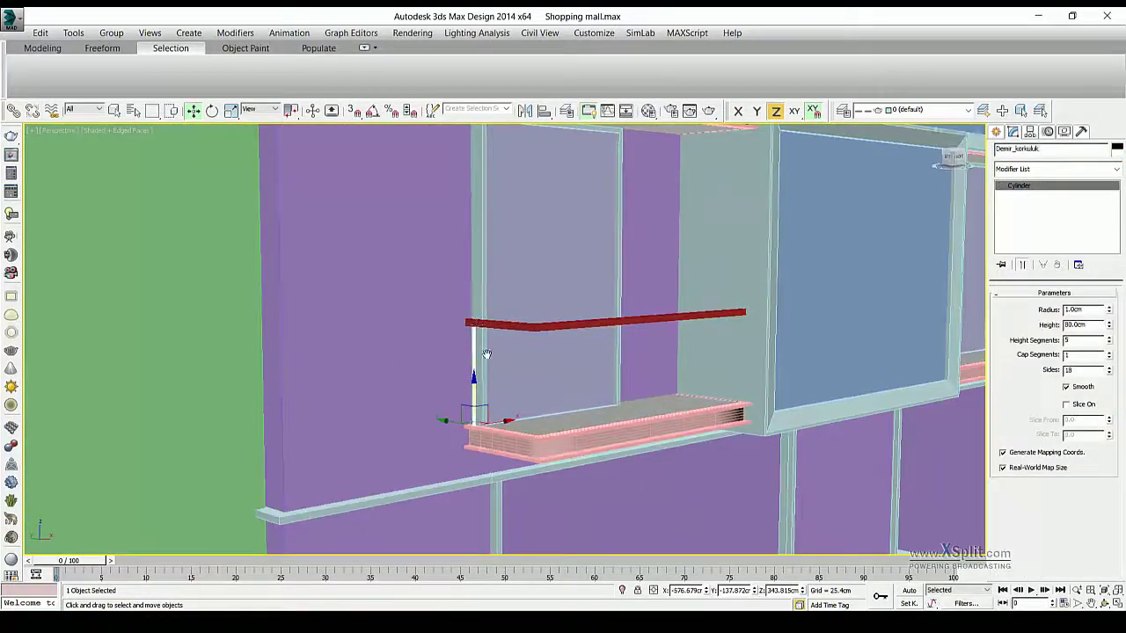
{"action": "middle_click_drag", "start_coordinate": [486, 354], "coordinate": [457, 352], "text": "alt"}
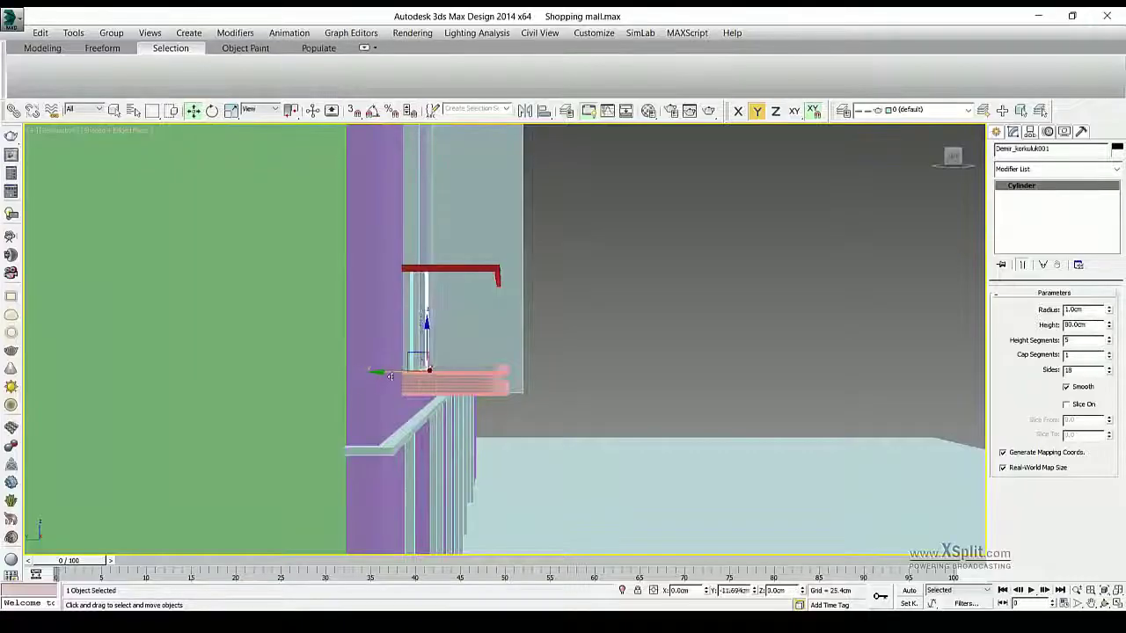
Shift-move the baluster to clone evenly spaced copies along the balcony rail
{"action": "left_click_drag", "start_coordinate": [389, 376], "coordinate": [602, 338], "text": "shift"}
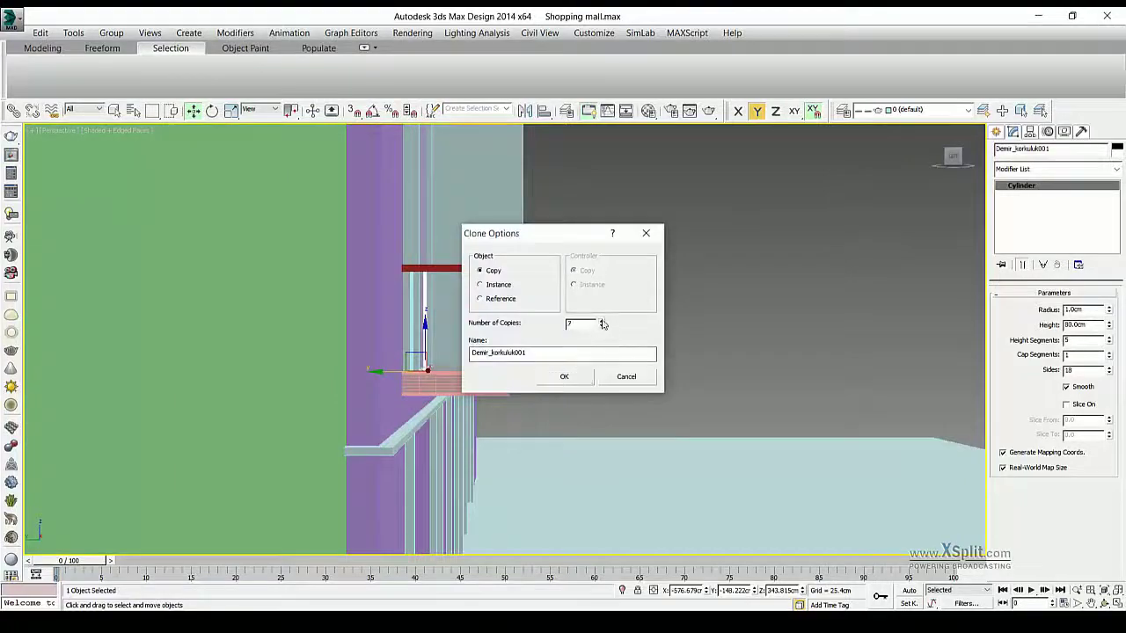
{"action": "left_click", "coordinate": [564, 376]}
{"action": "mouse_move", "coordinate": [564, 376]}
{"action": "middle_mouse_down", "text": "alt"}
{"action": "mouse_move", "coordinate": [503, 369]}
{"action": "mouse_move", "coordinate": [528, 378]}
{"action": "mouse_move", "coordinate": [589, 549]}
{"action": "mouse_move", "coordinate": [364, 397]}
{"action": "middle_mouse_up", "text": "alt"}
{"action": "left_click", "coordinate": [571, 378]}
{"action": "key", "text": "alt+Tab"}
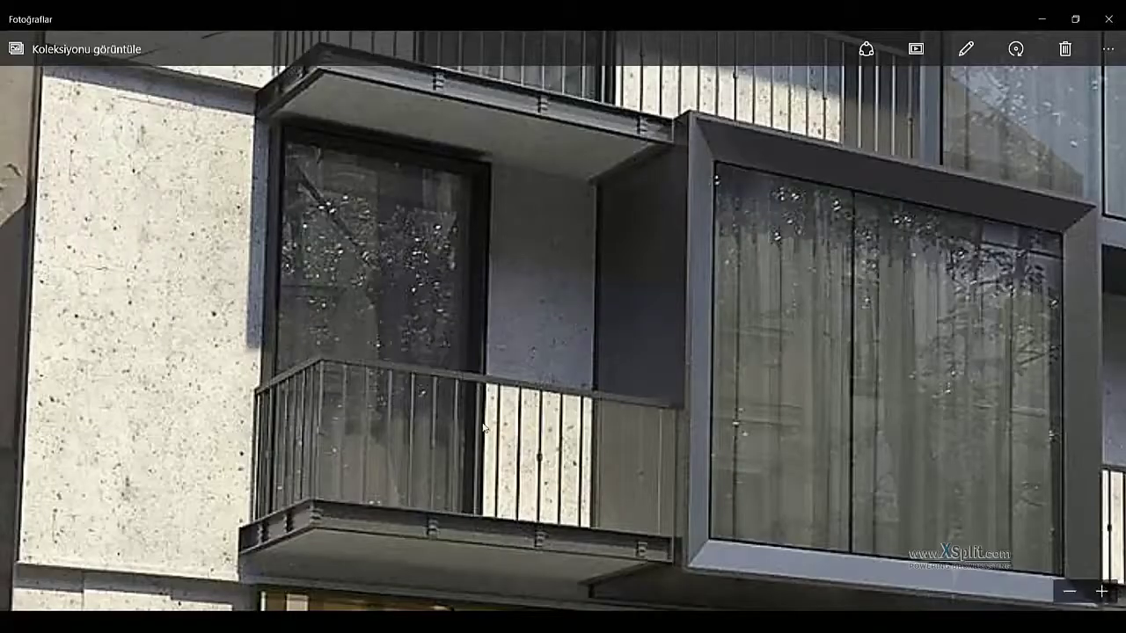
{"action": "key", "text": "alt+Tab"}
{"action": "scroll", "coordinate": [378, 351], "scroll_direction": "up", "scroll_amount": 3}
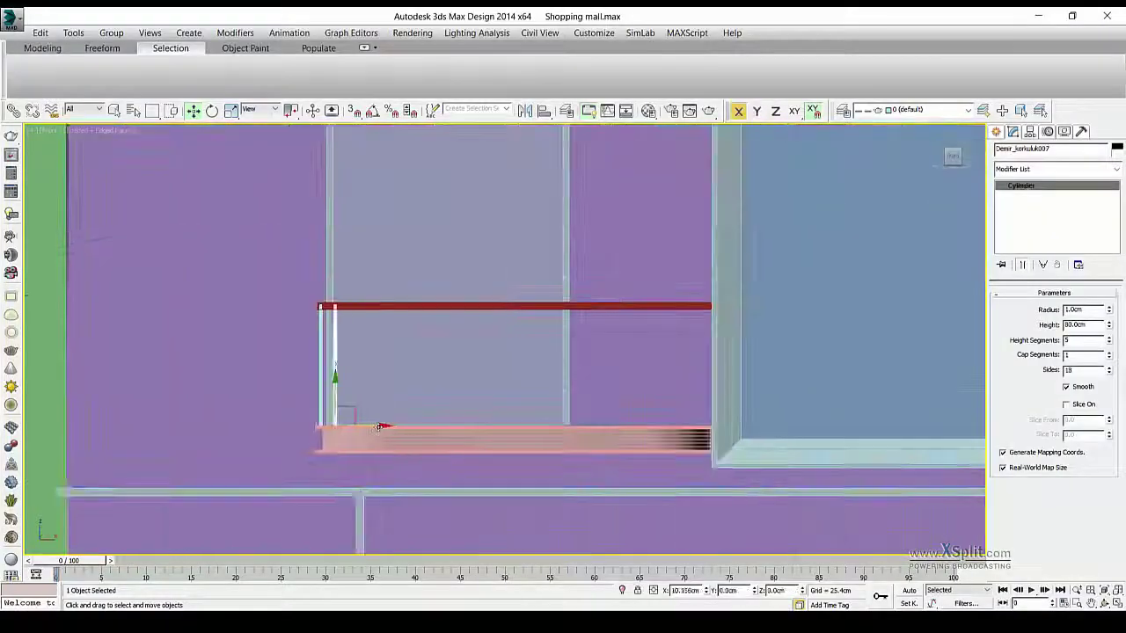
{"action": "left_click_drag", "start_coordinate": [347, 387], "coordinate": [356, 387], "text": "shift"}
Confirm the extra baluster copies and select all balusters and railing parts
{"action": "left_click", "coordinate": [564, 377]}
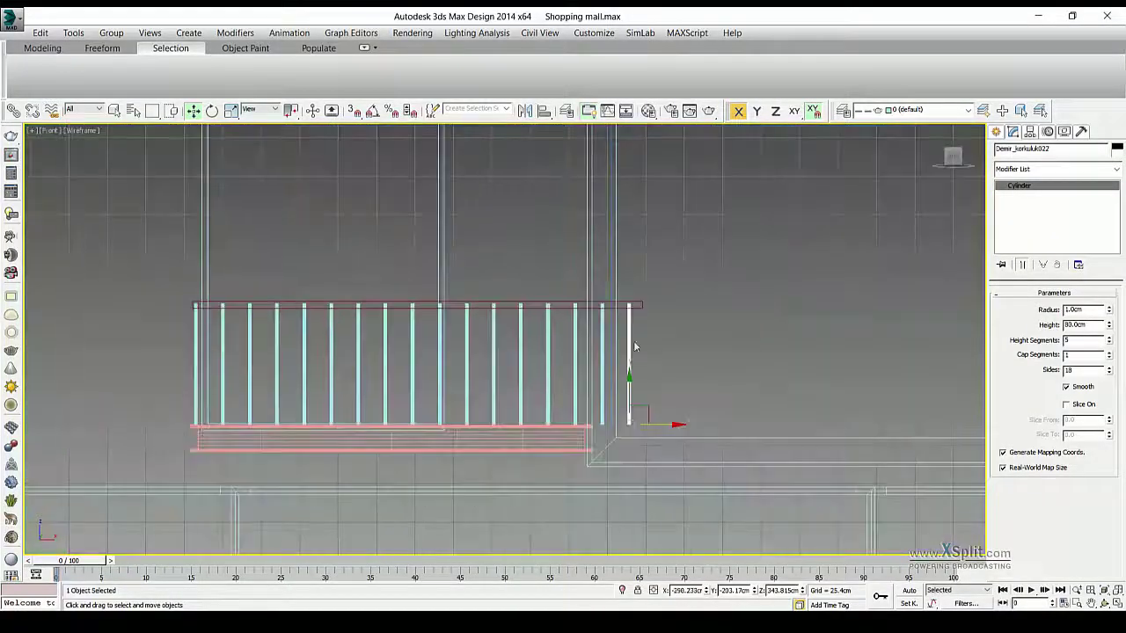
{"action": "left_click", "coordinate": [522, 334]}
{"action": "middle_click_drag", "start_coordinate": [523, 334], "coordinate": [476, 335], "text": "alt"}
{"action": "left_click", "coordinate": [479, 333]}
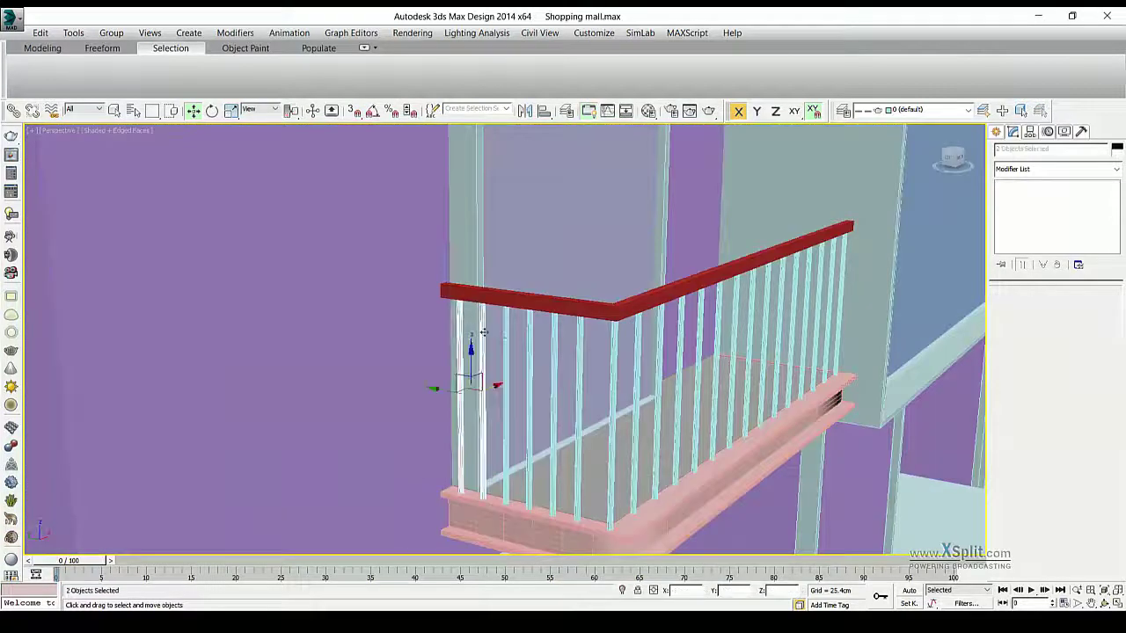
{"action": "left_click", "coordinate": [550, 352], "text": "ctrl"}
{"action": "left_click", "coordinate": [576, 351], "text": "ctrl"}
{"action": "left_click", "coordinate": [612, 352], "text": "ctrl"}
{"action": "left_click", "coordinate": [635, 352], "text": "ctrl"}
{"action": "middle_click_drag", "start_coordinate": [635, 352], "coordinate": [594, 375], "text": "alt"}
{"action": "left_click", "coordinate": [596, 376], "text": "ctrl"}
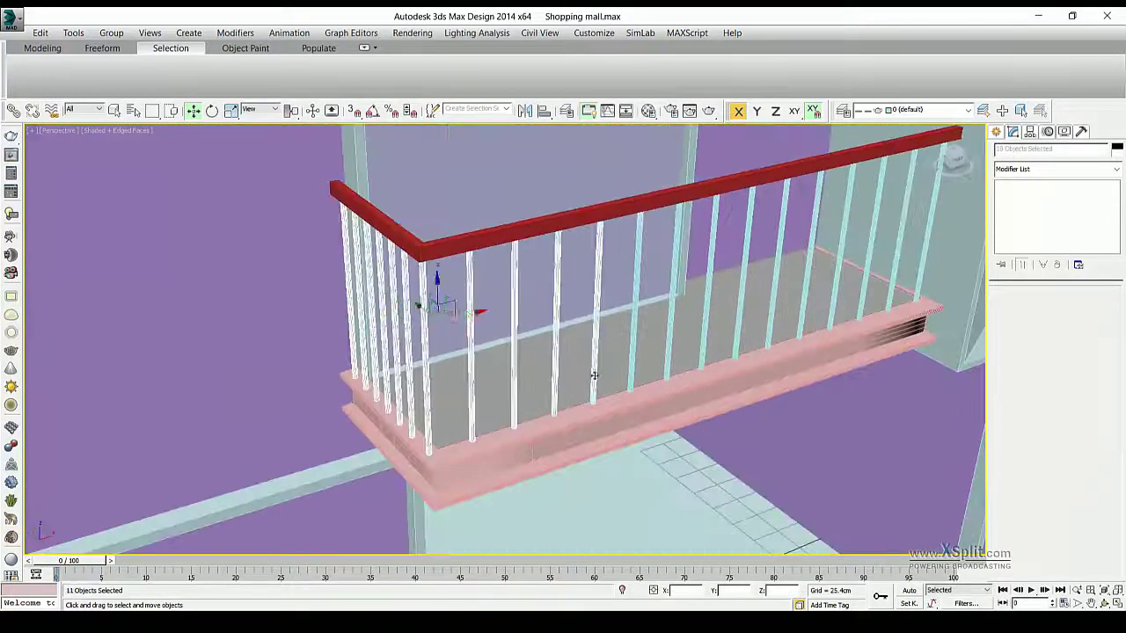
{"action": "scroll", "coordinate": [887, 304], "scroll_direction": "down", "scroll_amount": 5}
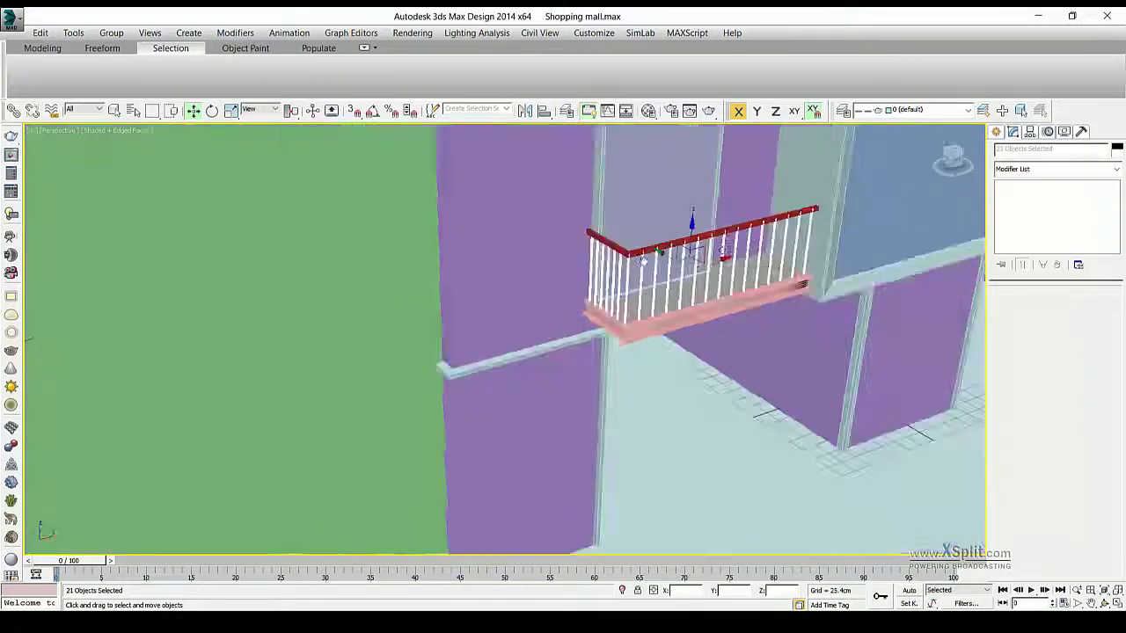
{"action": "middle_click_drag", "start_coordinate": [886, 304], "coordinate": [616, 334], "text": "alt"}
Colour the selected balusters blue and group the railing as 'dekorkuluk'
{"action": "left_click", "coordinate": [1116, 149]}
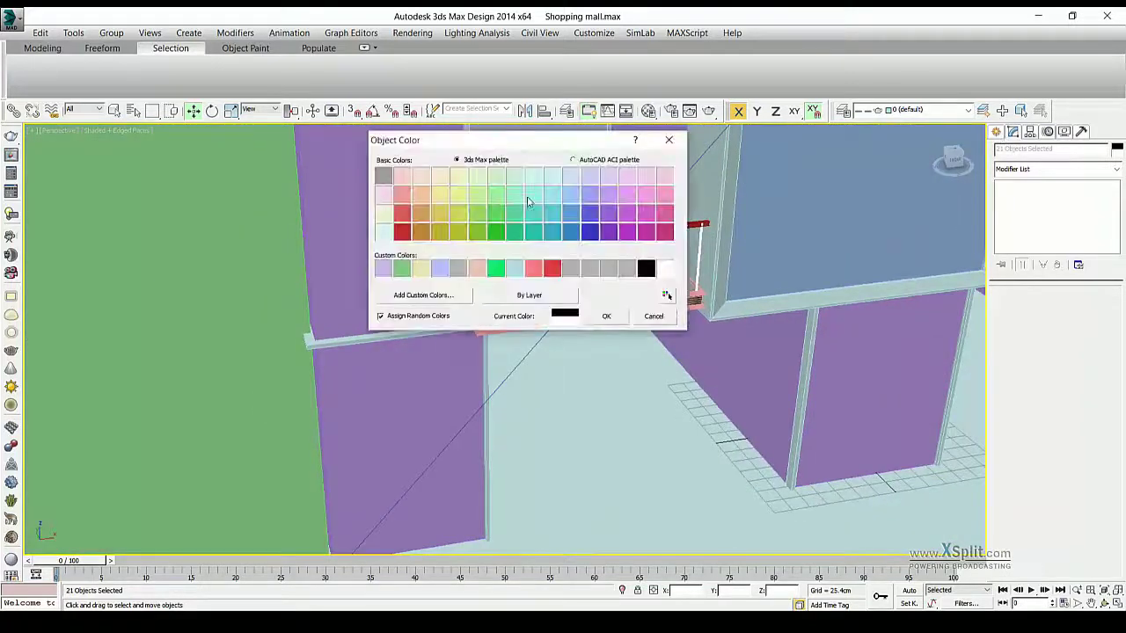
{"action": "left_click", "coordinate": [606, 315]}
{"action": "left_click", "coordinate": [113, 32]}
{"action": "left_click", "coordinate": [127, 50]}
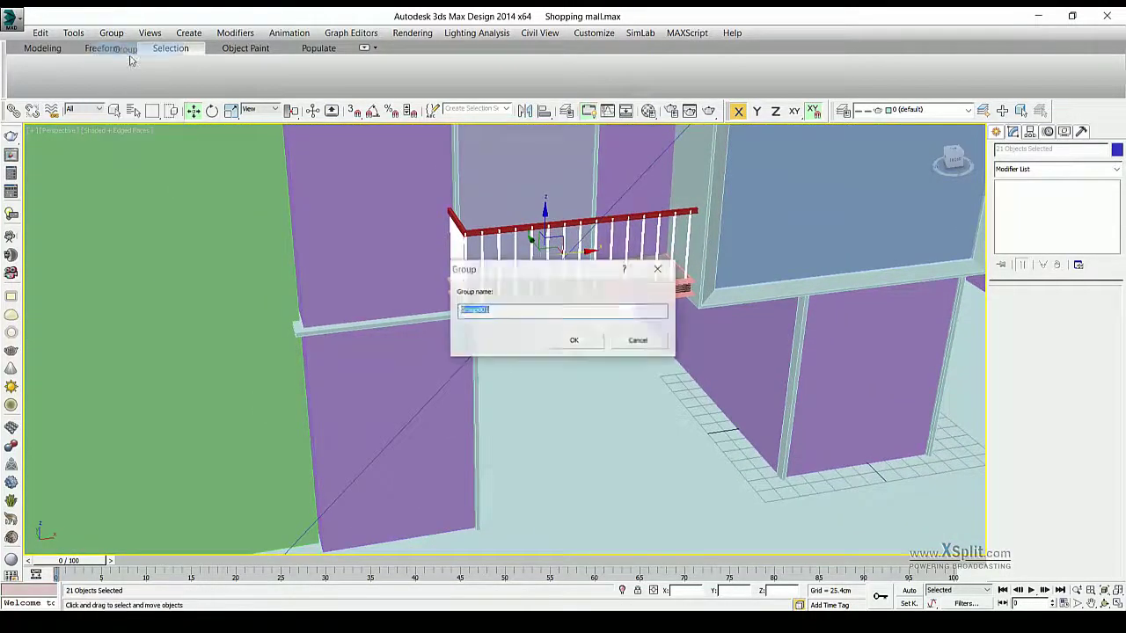
{"action": "type", "text": "dekorkuluk"}
{"action": "key", "text": "Return"}
Shift-copy the railing group to the next balcony on the right
{"action": "middle_click_drag", "start_coordinate": [528, 352], "coordinate": [440, 334], "text": "alt"}
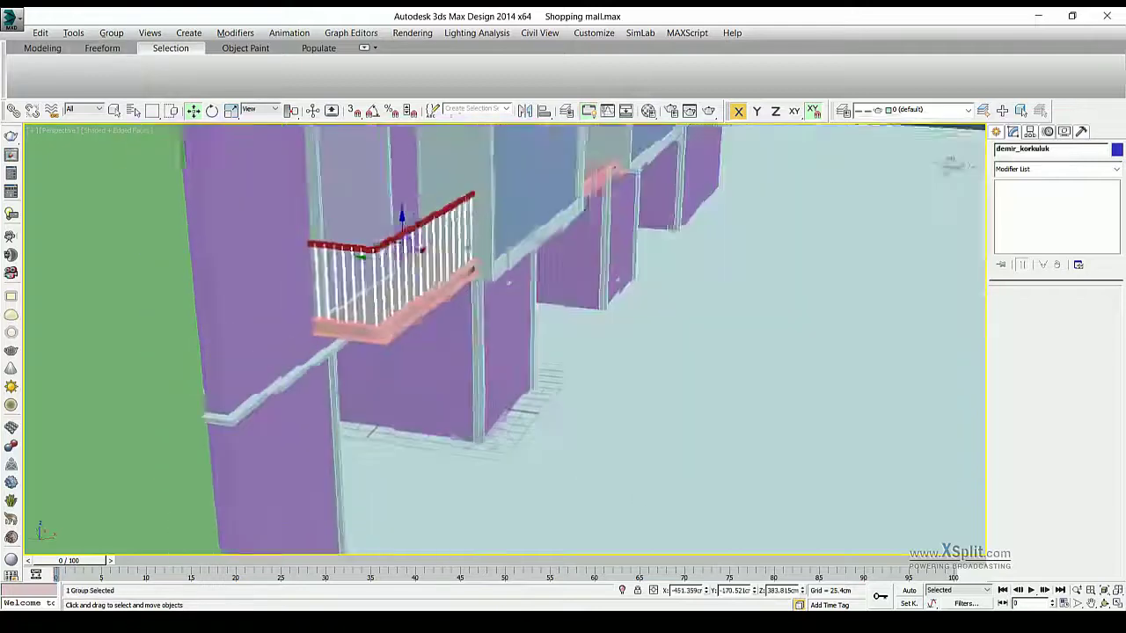
{"action": "scroll", "coordinate": [527, 352], "scroll_direction": "down", "scroll_amount": 5}
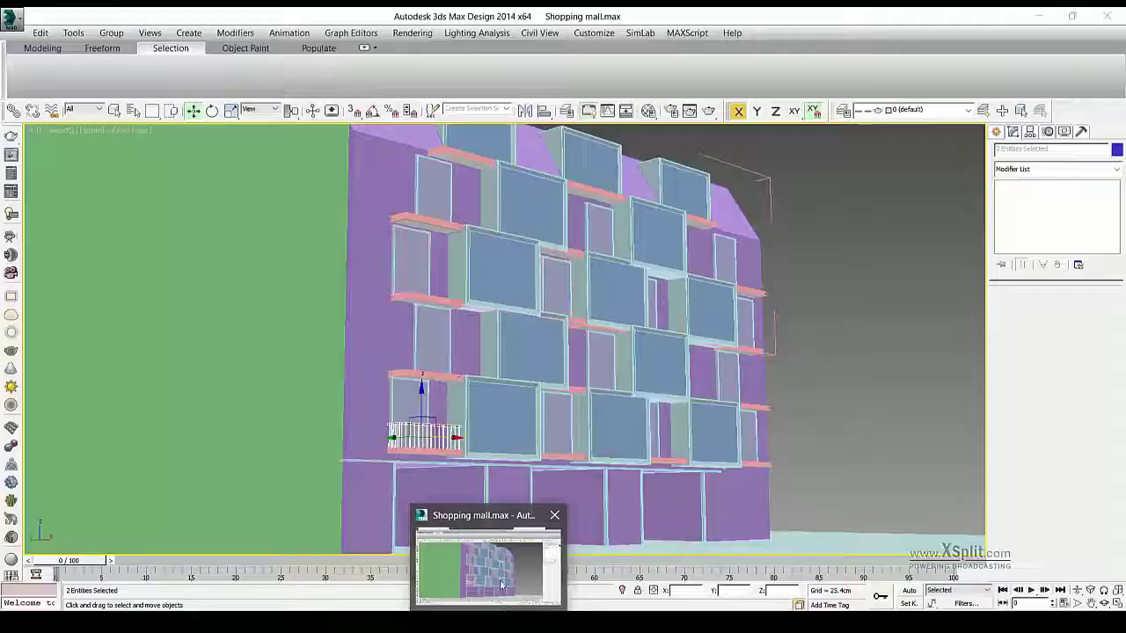
{"action": "left_click", "coordinate": [499, 570]}
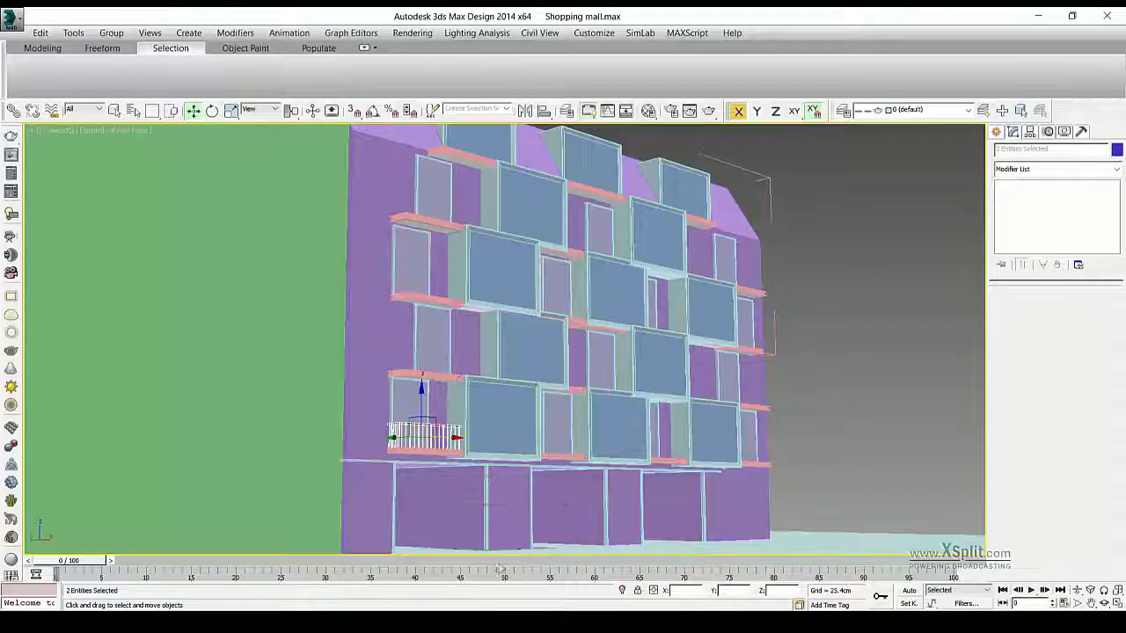
{"action": "key", "text": "z"}
{"action": "scroll", "coordinate": [422, 352], "scroll_direction": "down", "scroll_amount": 3}
{"action": "left_click_drag", "start_coordinate": [263, 316], "coordinate": [796, 314], "text": "shift"}
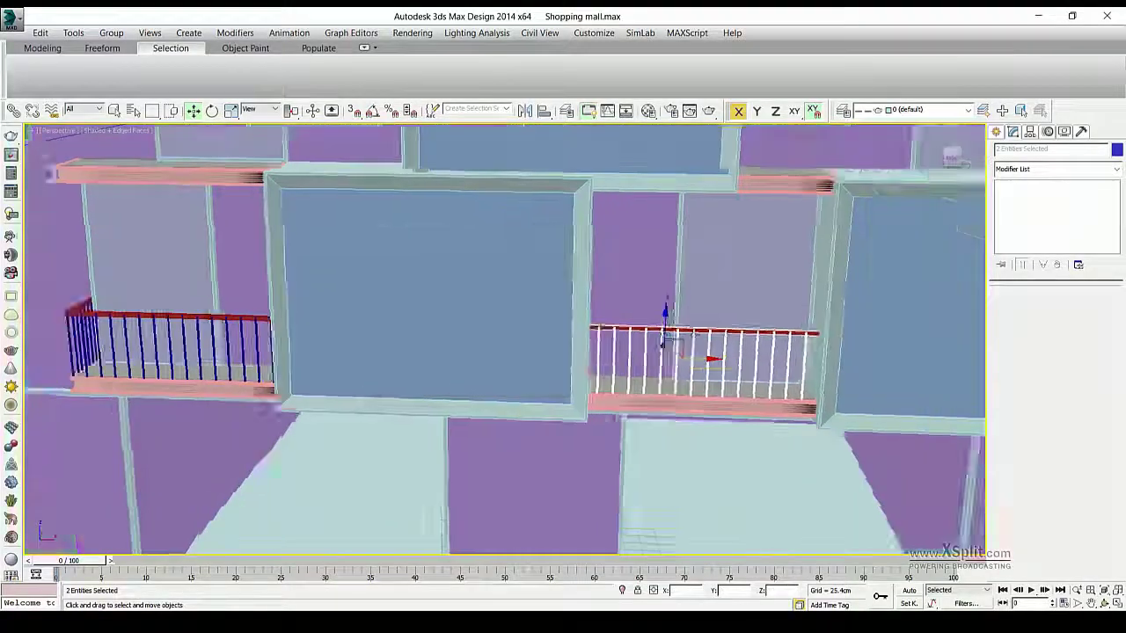
Ungroup the copied railing and delete its extra side balusters
{"action": "scroll", "coordinate": [795, 334], "scroll_direction": "up", "scroll_amount": 3}
{"action": "left_click", "coordinate": [111, 33]}
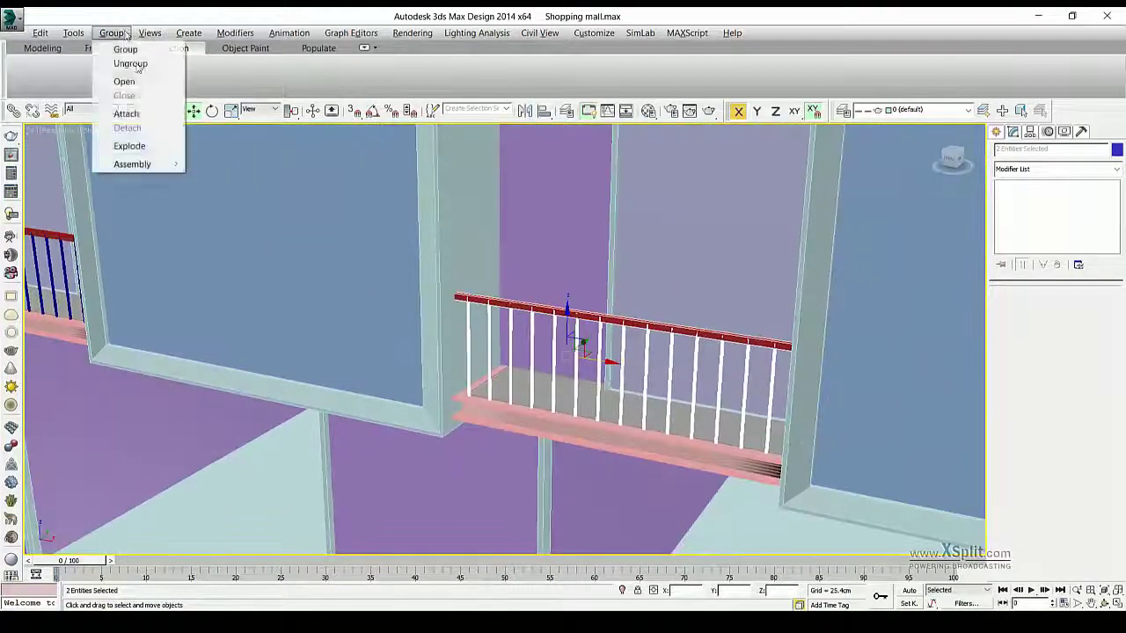
{"action": "key", "text": "F3"}
{"action": "middle_click_drag", "start_coordinate": [525, 282], "coordinate": [440, 299], "text": "alt"}
{"action": "left_click", "coordinate": [400, 316]}
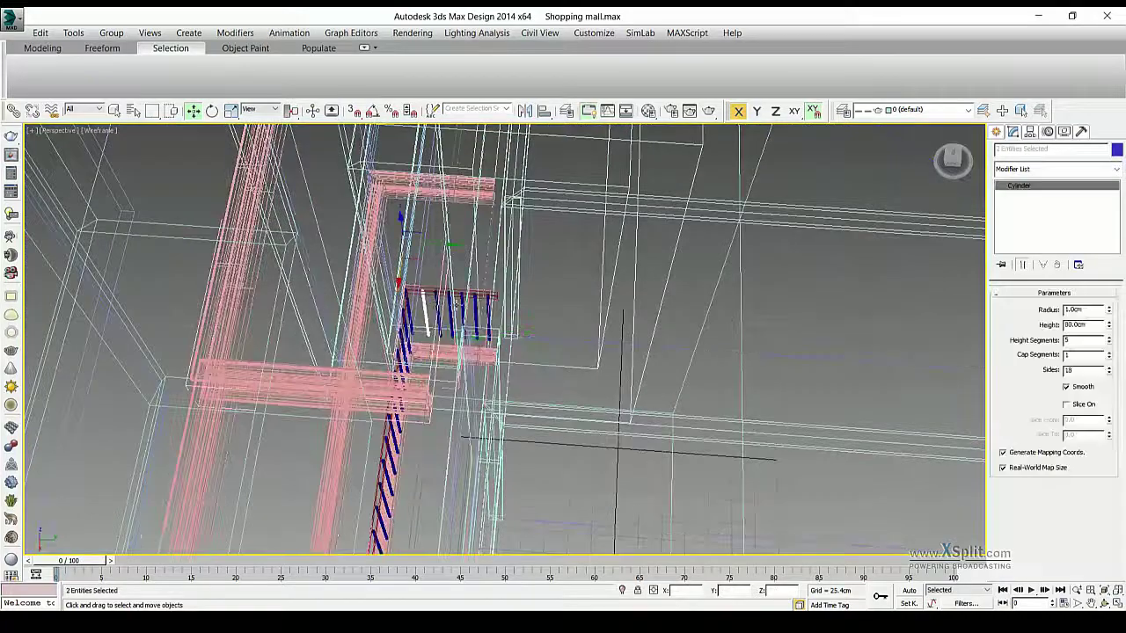
{"action": "left_click", "coordinate": [444, 326], "text": "ctrl"}
{"action": "key", "text": "Delete"}
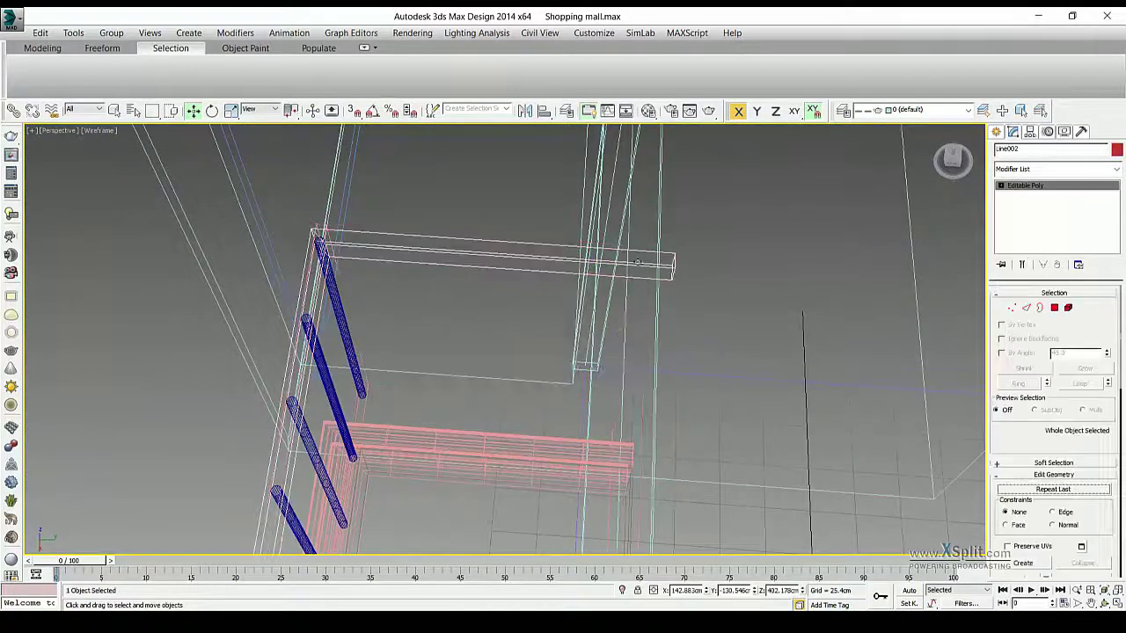
{"action": "left_click", "coordinate": [496, 234]}
{"action": "key", "text": "F3"}
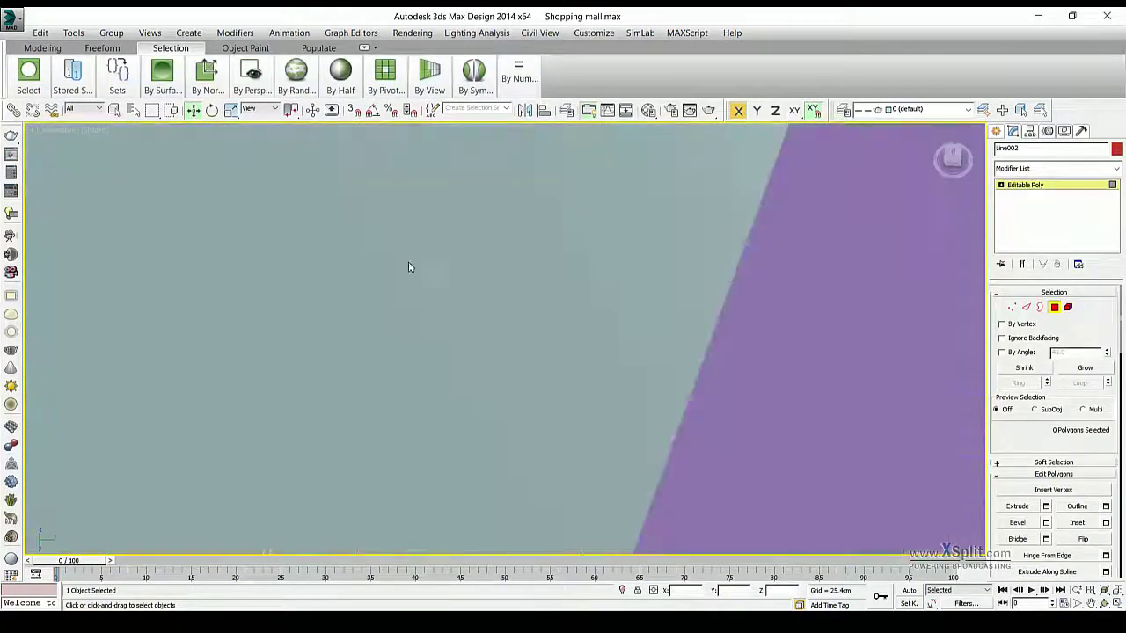
{"action": "key", "text": "z"}
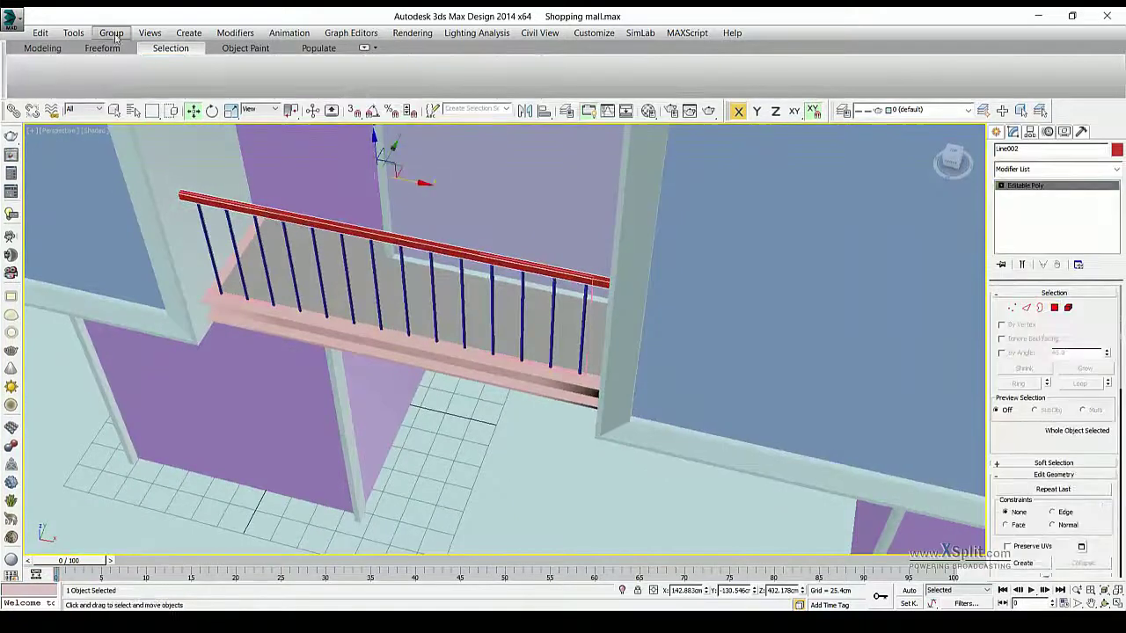
Close the demir_korkuluk001 group and regroup the straight railing as Korkuluk_Düz001
{"action": "left_click", "coordinate": [111, 32]}
{"action": "left_click", "coordinate": [125, 95]}
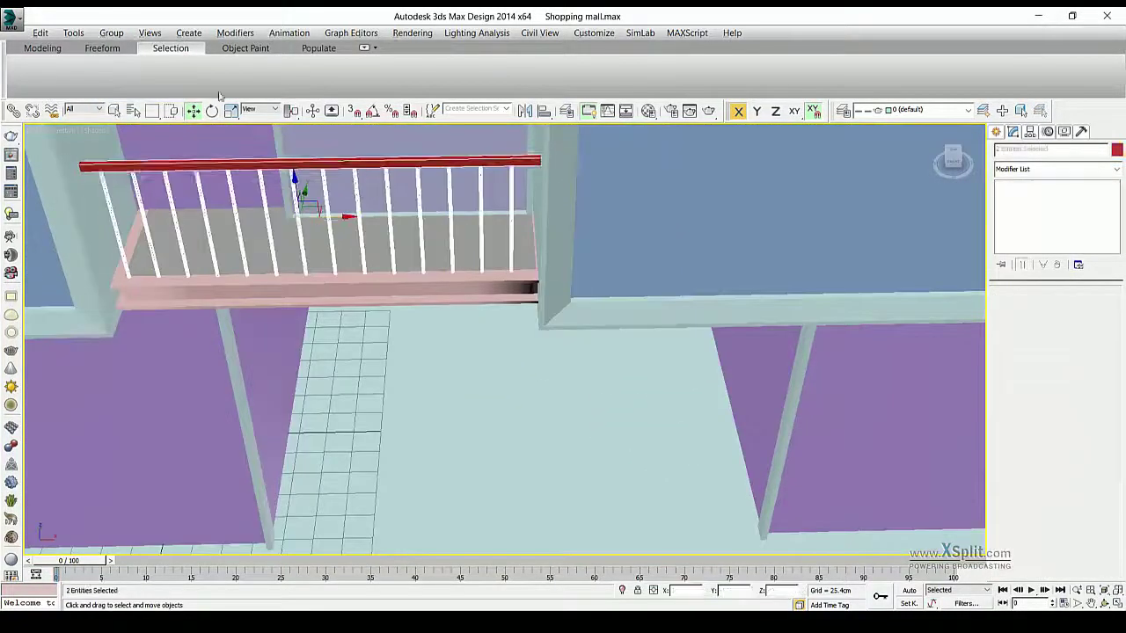
{"action": "left_click", "coordinate": [111, 32]}
{"action": "left_click", "coordinate": [137, 50]}
{"action": "type", "text": "Düz001"}
{"action": "key", "text": "Return"}
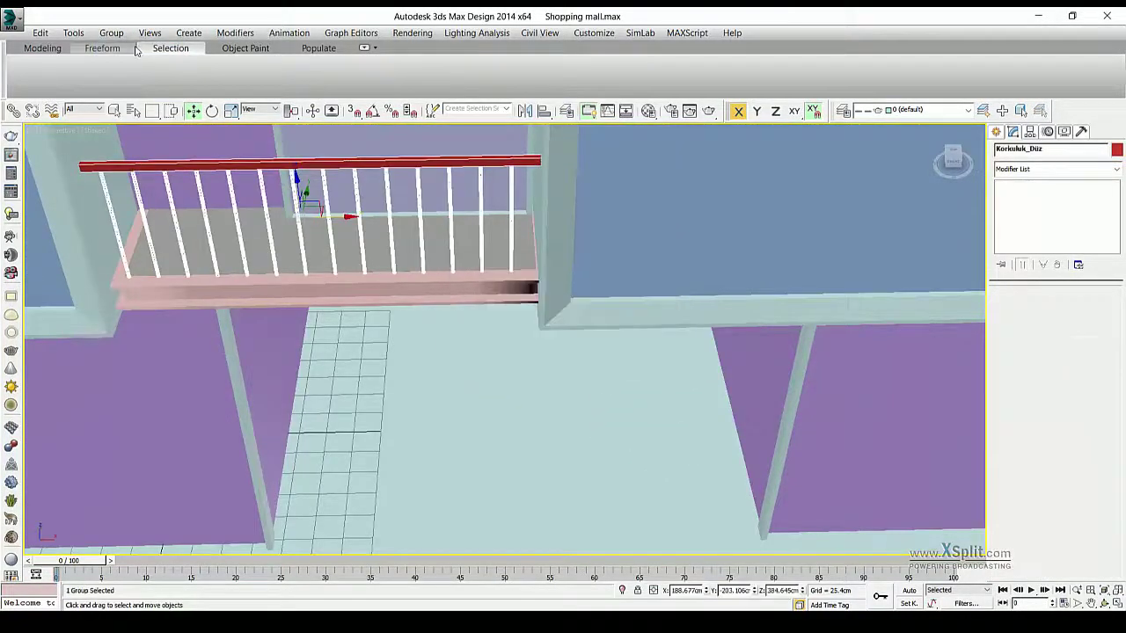
Group the left corner railing as Köşe_Korkuluk
{"action": "scroll", "coordinate": [758, 337], "scroll_direction": "down", "scroll_amount": 5}
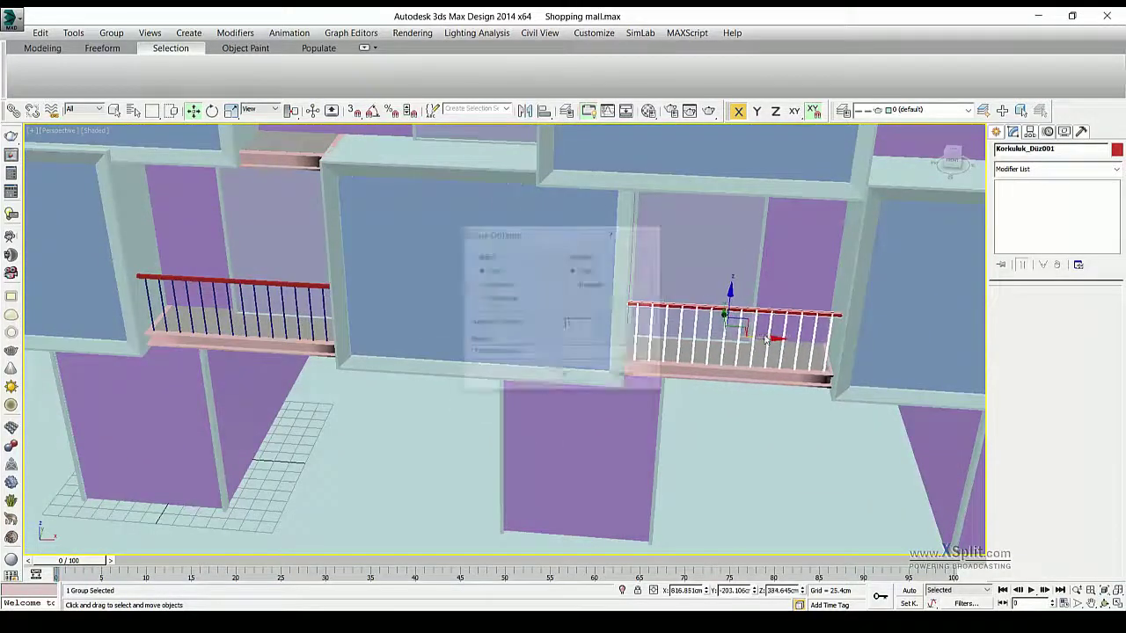
{"action": "scroll", "coordinate": [762, 337], "scroll_direction": "down", "scroll_amount": 5}
{"action": "scroll", "coordinate": [321, 261], "scroll_direction": "up", "scroll_amount": 5}
{"action": "left_click", "coordinate": [111, 33]}
{"action": "left_click", "coordinate": [129, 50]}
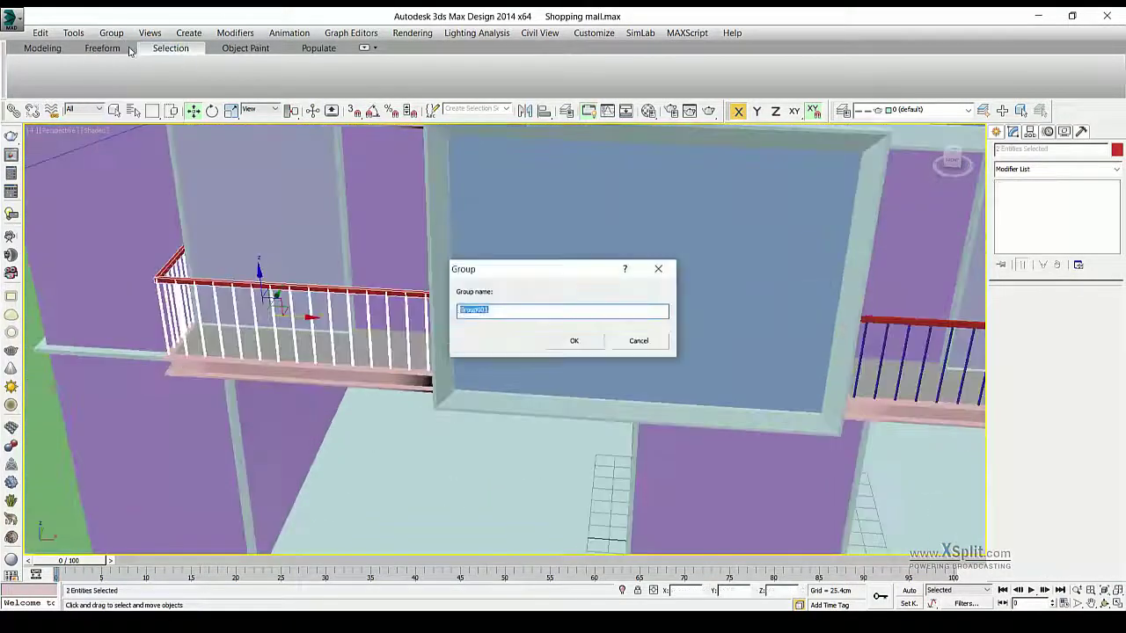
{"action": "key", "text": "Return"}
Mirror a copy of the corner railing and frame it in the view
{"action": "scroll", "coordinate": [404, 167], "scroll_direction": "down", "scroll_amount": 5}
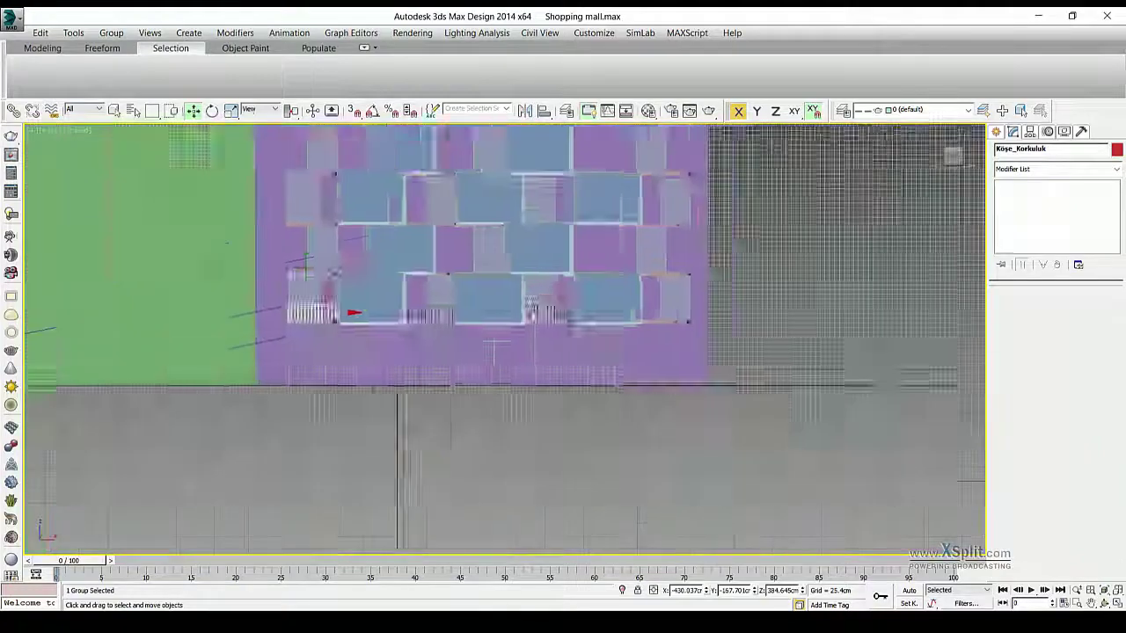
{"action": "left_click", "coordinate": [524, 109]}
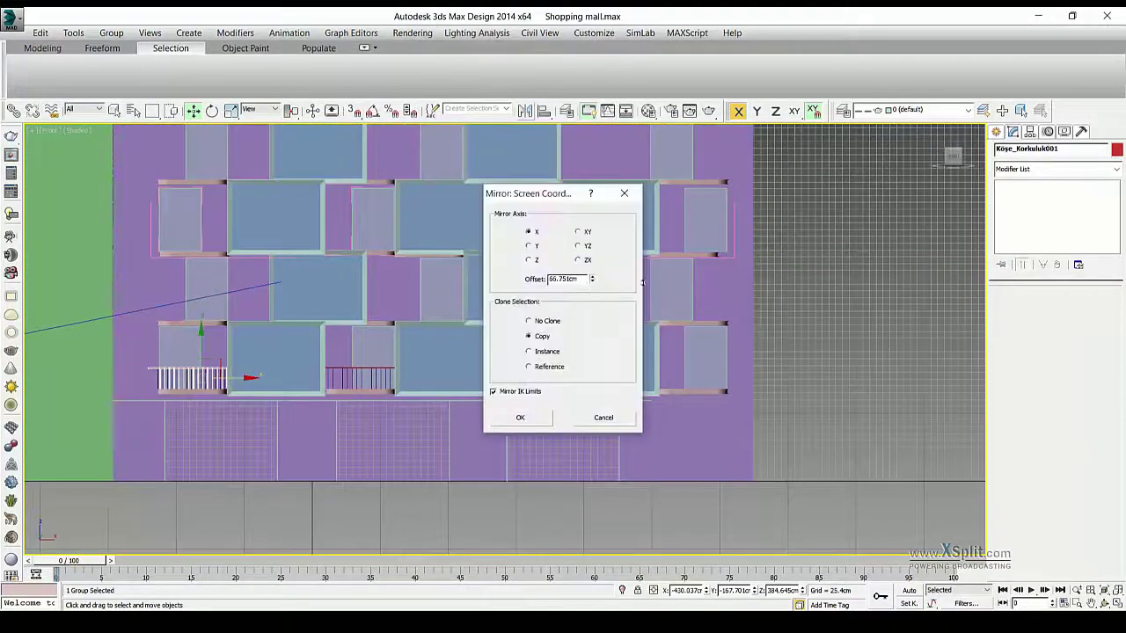
{"action": "key", "text": "Return"}
{"action": "key", "text": "z"}
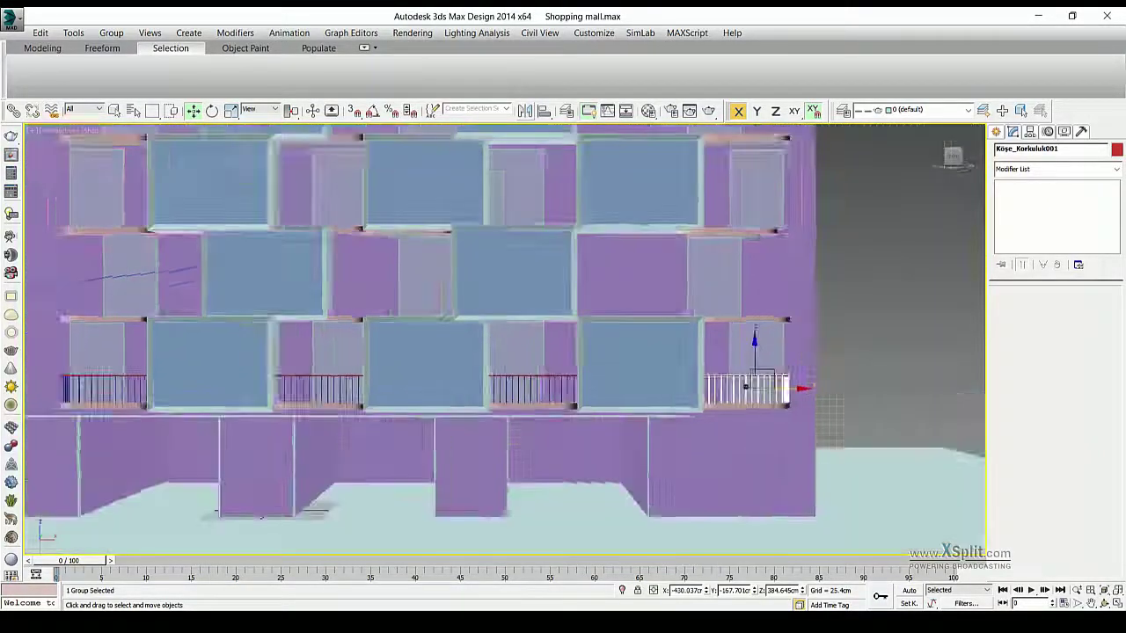
{"action": "scroll", "coordinate": [457, 352], "scroll_direction": "down", "scroll_amount": 10}
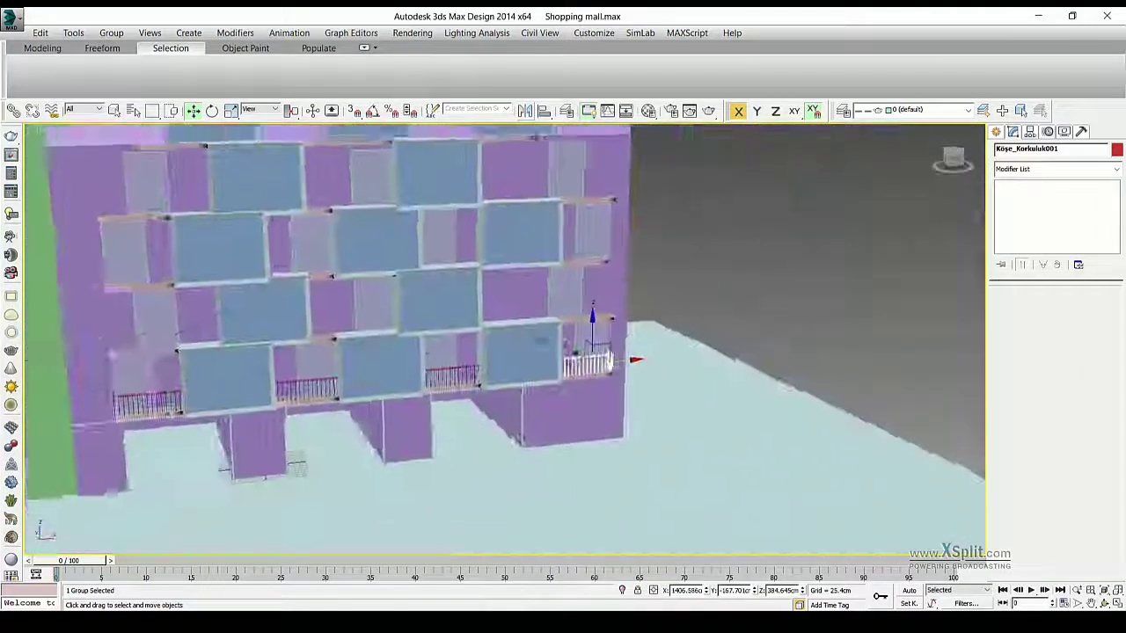
Select the left and right corner balcony railings
{"action": "left_click", "coordinate": [421, 264]}
{"action": "left_click", "coordinate": [111, 32]}
{"action": "left_click", "coordinate": [125, 81]}
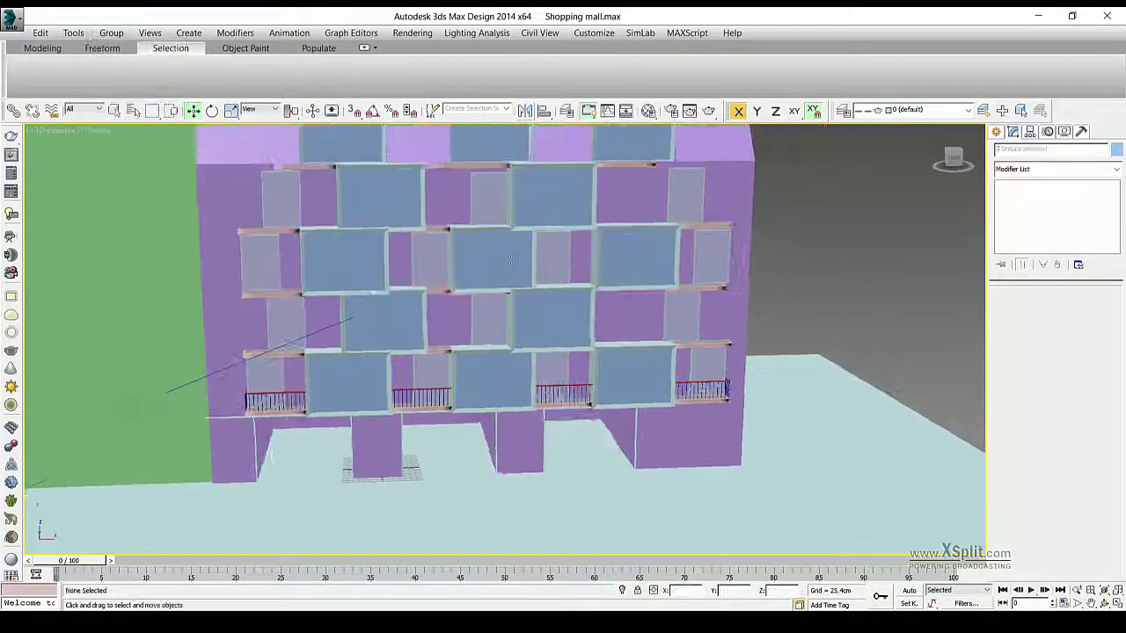
{"action": "left_click", "coordinate": [314, 409]}
{"action": "scroll", "coordinate": [315, 409], "scroll_direction": "up", "scroll_amount": 3}
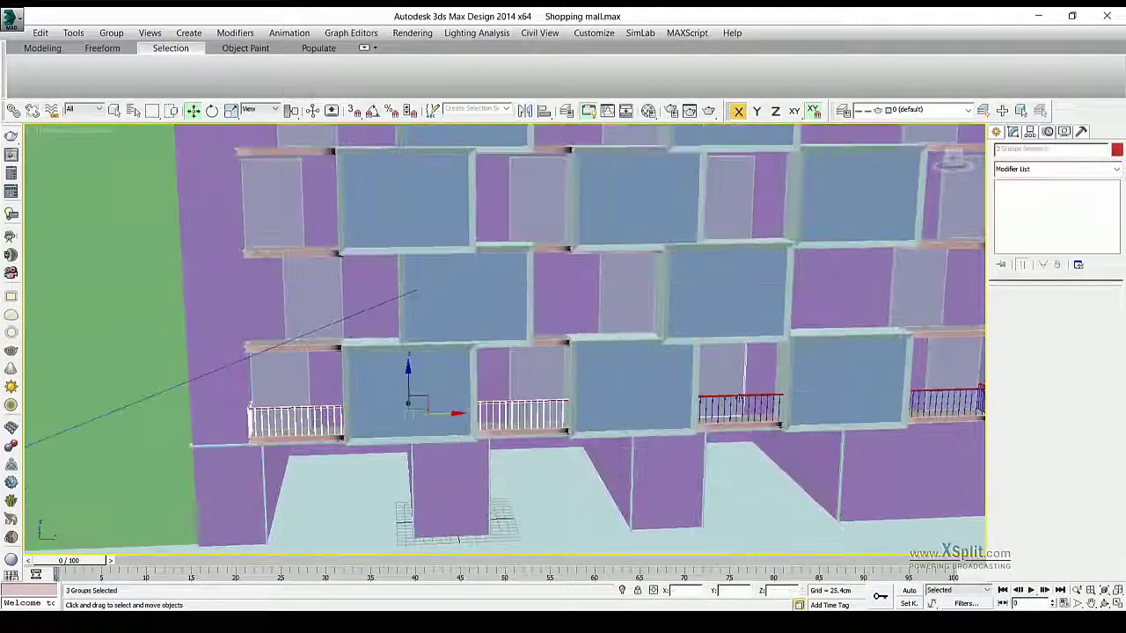
{"action": "middle_click_drag", "start_coordinate": [739, 400], "coordinate": [680, 400]}
{"action": "left_click", "coordinate": [866, 396], "text": "ctrl"}
Reorient the view to center on the left corner balcony railing
{"action": "key", "text": "f"}
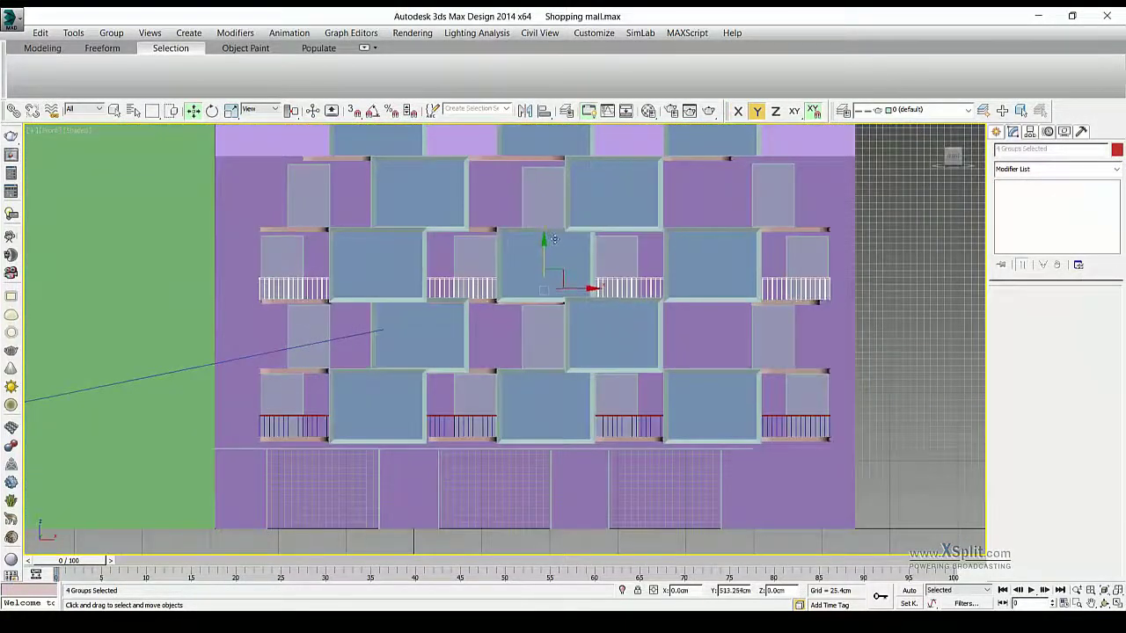
{"action": "middle_click_drag", "start_coordinate": [553, 239], "coordinate": [526, 330], "text": "alt"}
{"action": "middle_click_drag", "start_coordinate": [210, 331], "coordinate": [299, 405]}
{"action": "left_click", "coordinate": [361, 378]}
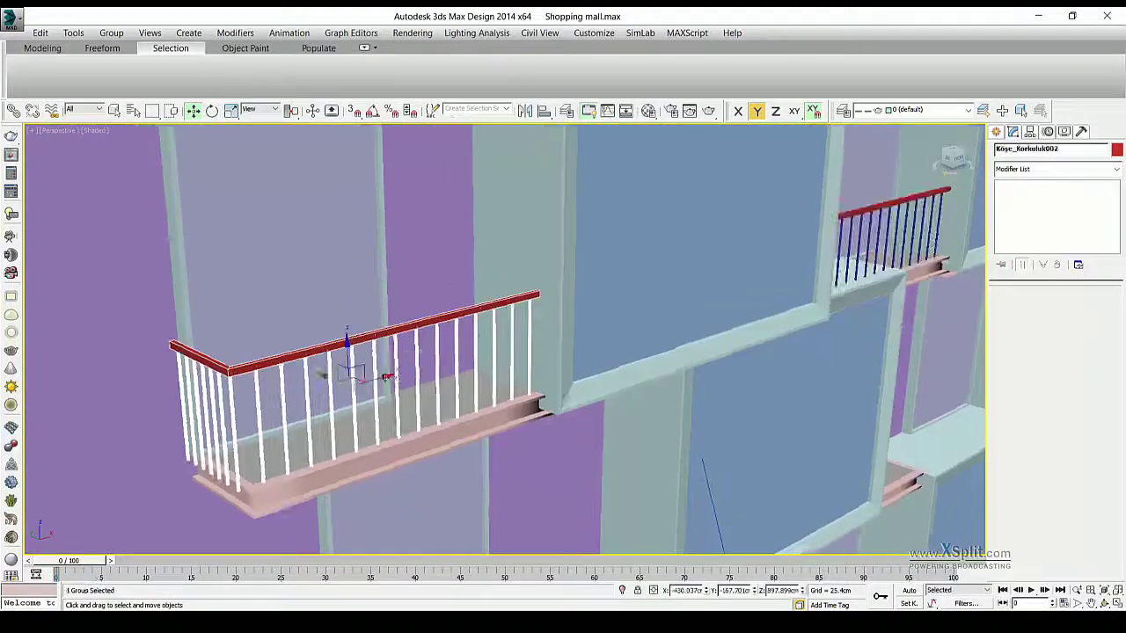
{"action": "left_click", "coordinate": [303, 314]}
{"action": "scroll", "coordinate": [304, 314], "scroll_direction": "down", "scroll_amount": 6}
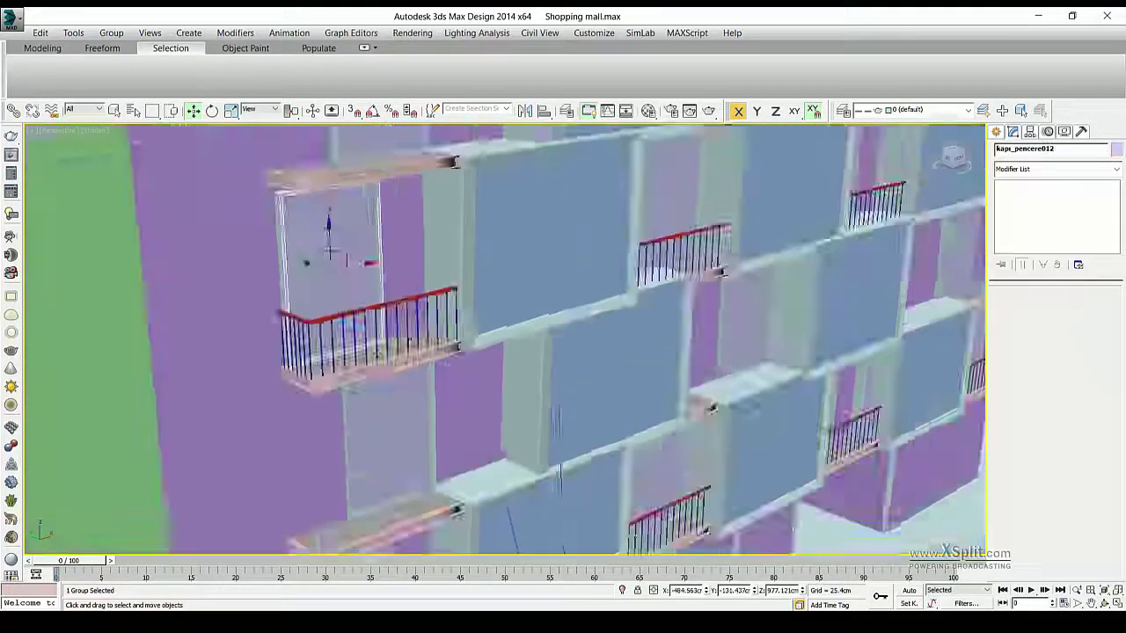
{"action": "middle_click_drag", "start_coordinate": [303, 314], "coordinate": [370, 317], "text": "alt"}
{"action": "scroll", "coordinate": [282, 235], "scroll_direction": "up", "scroll_amount": 5}
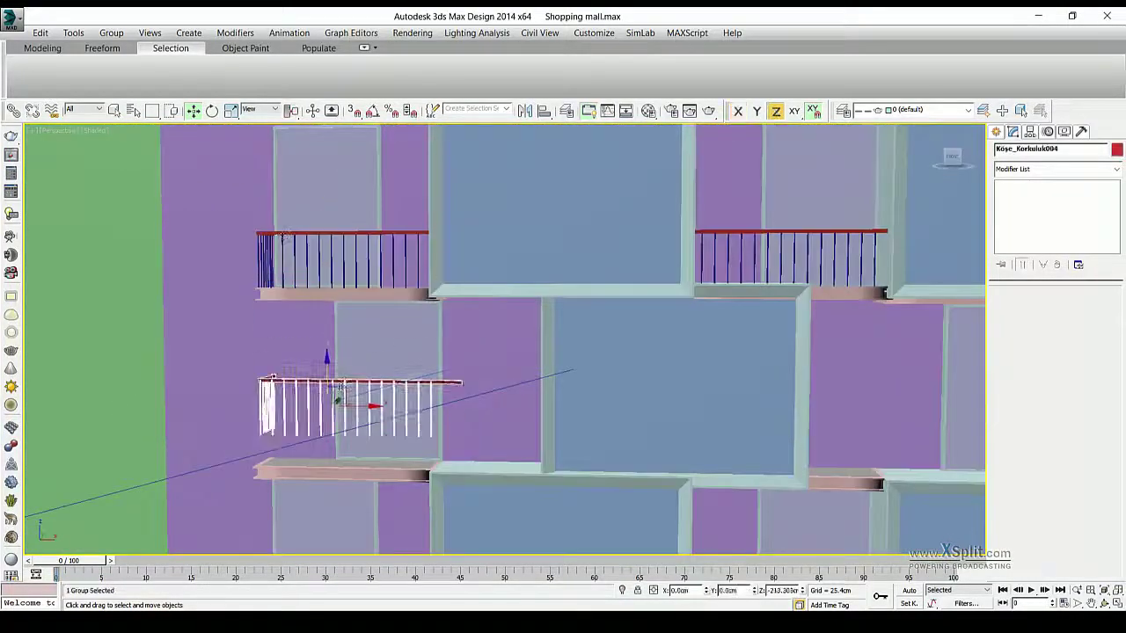
Copy the corner railing down onto another balcony
{"action": "left_click_drag", "start_coordinate": [339, 400], "coordinate": [338, 387], "text": "shift"}
{"action": "left_click", "coordinate": [563, 375]}
{"action": "scroll", "coordinate": [581, 401], "scroll_direction": "down", "scroll_amount": 5}
{"action": "middle_click_drag", "start_coordinate": [581, 401], "coordinate": [545, 401], "text": "alt"}
{"action": "scroll", "coordinate": [545, 401], "scroll_direction": "up", "scroll_amount": 5}
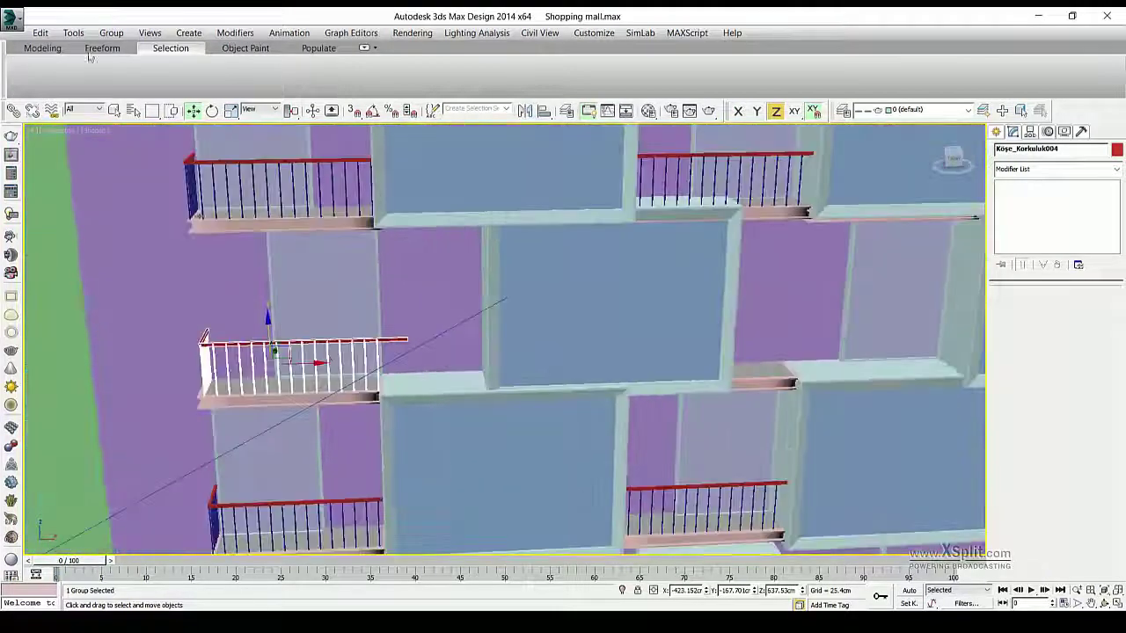
Open the railing group and stretch the red handrail end to the wall
{"action": "left_click", "coordinate": [124, 82]}
{"action": "scroll", "coordinate": [352, 352], "scroll_direction": "up", "scroll_amount": 3}
{"action": "scroll", "coordinate": [352, 352], "scroll_direction": "up", "scroll_amount": 3}
{"action": "left_click", "coordinate": [573, 359]}
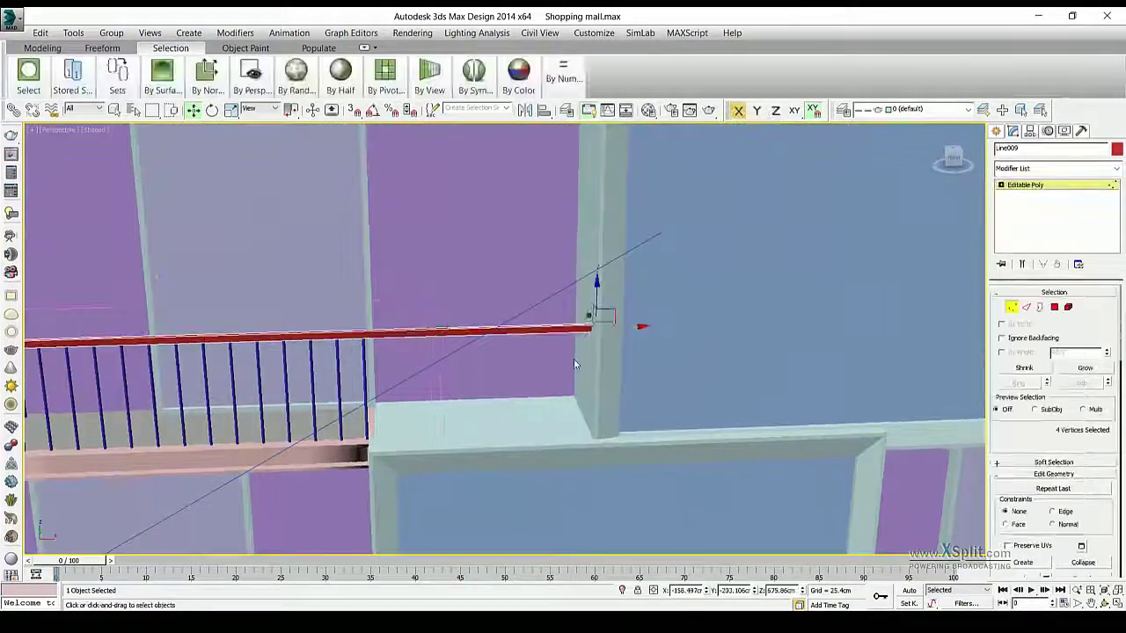
{"action": "middle_click_drag", "start_coordinate": [574, 359], "coordinate": [378, 356], "text": "alt"}
Ungroup the balusters, clone five copies along the extended handrail, and close the group
{"action": "left_click", "coordinate": [111, 33]}
{"action": "left_click", "coordinate": [132, 80]}
{"action": "left_click", "coordinate": [376, 354]}
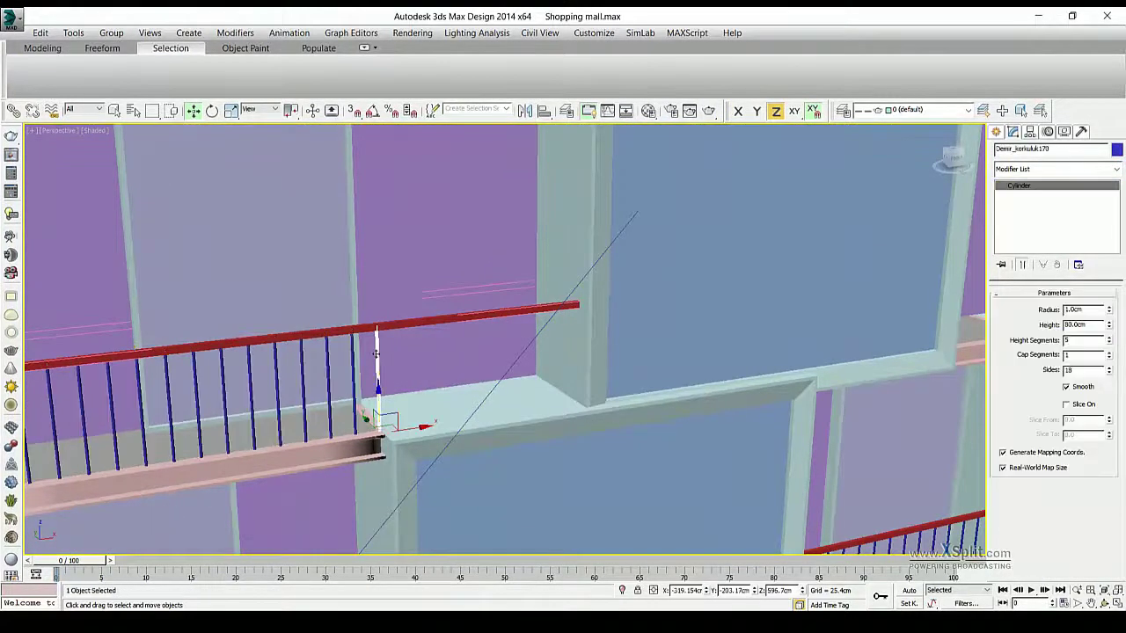
{"action": "key", "text": "f"}
{"action": "scroll", "coordinate": [321, 396], "scroll_direction": "up", "scroll_amount": 10}
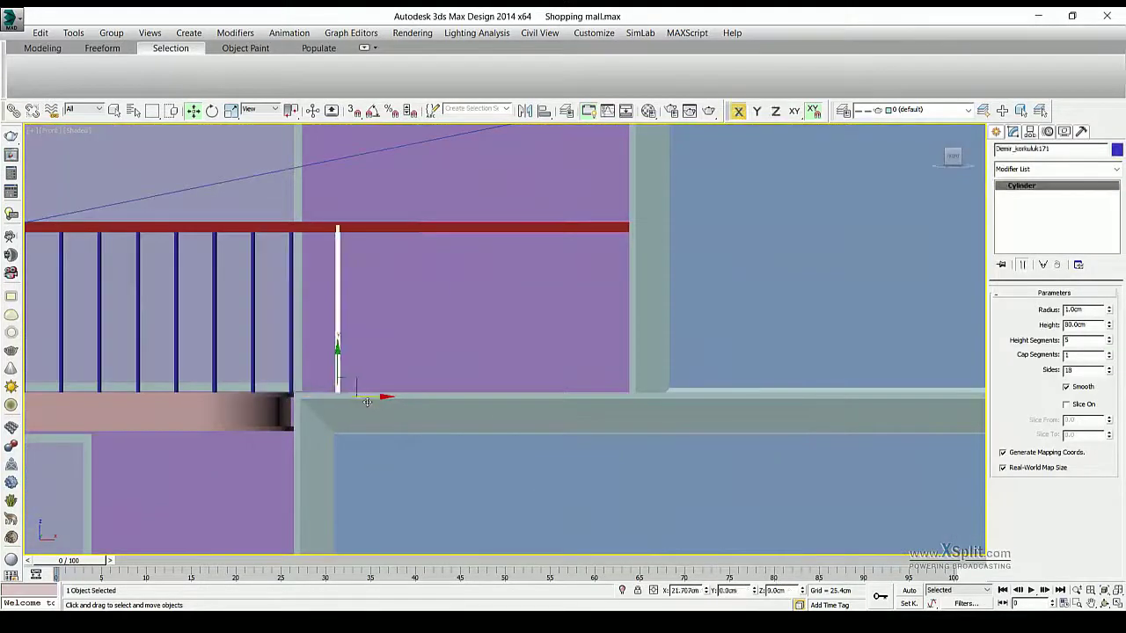
{"action": "left_click_drag", "start_coordinate": [367, 402], "coordinate": [413, 402], "text": "shift"}
{"action": "left_click", "coordinate": [566, 376]}
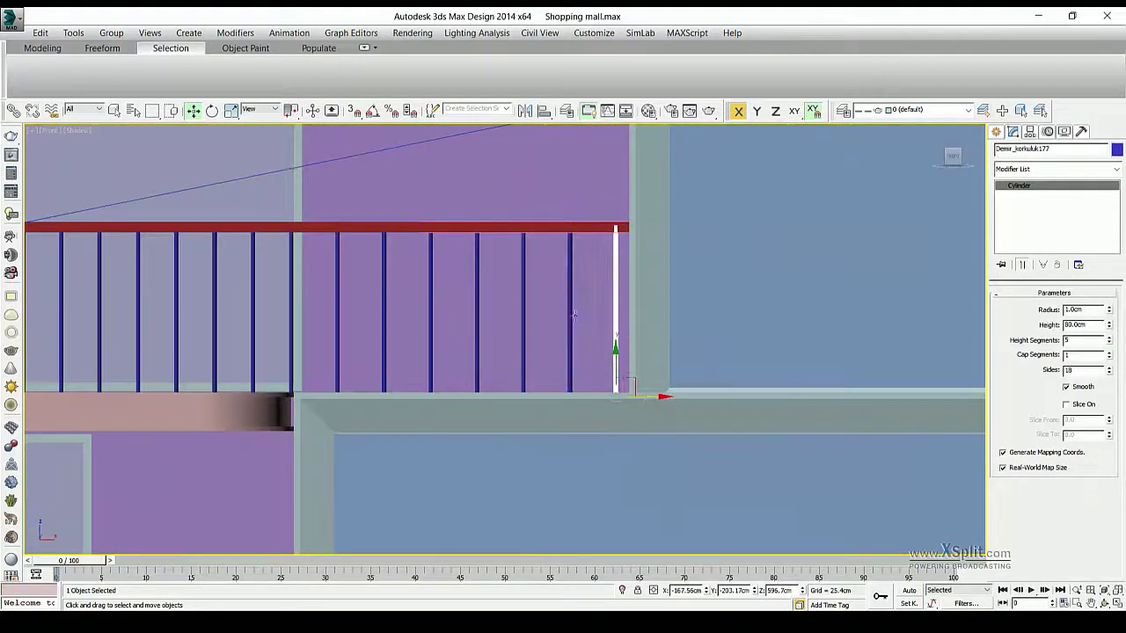
{"action": "scroll", "coordinate": [627, 346], "scroll_direction": "down", "scroll_amount": 5}
{"action": "scroll", "coordinate": [539, 318], "scroll_direction": "up", "scroll_amount": 4}
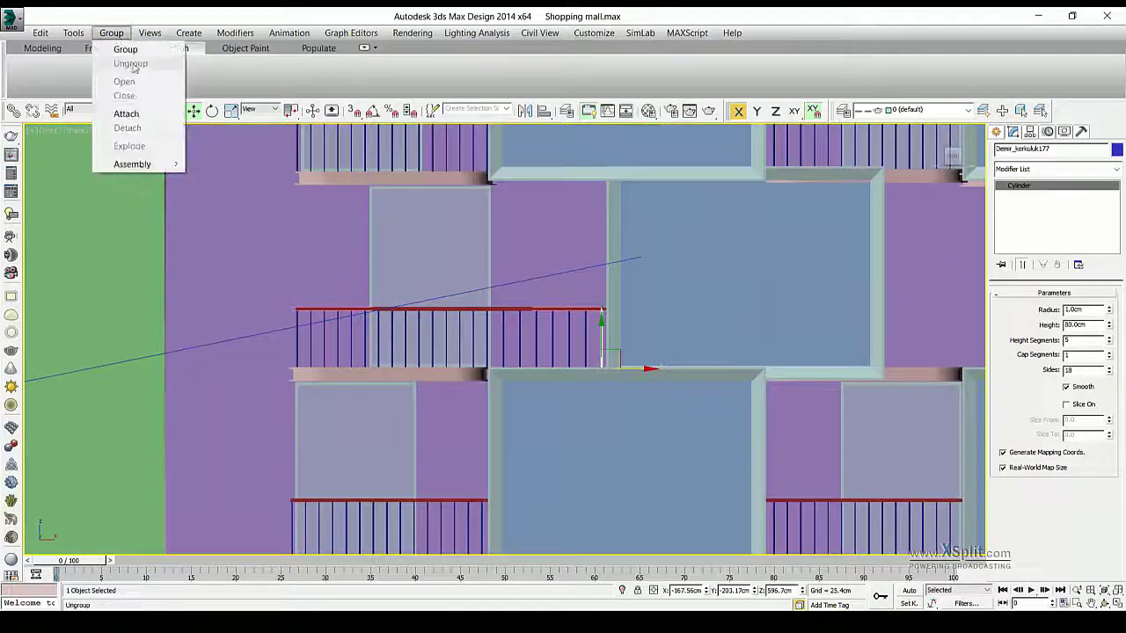
{"action": "left_click", "coordinate": [110, 33]}
{"action": "left_click", "coordinate": [123, 110]}
Raise the Korkuluk_Düz004 railing group into place and check it in perspective
{"action": "middle_click_drag", "start_coordinate": [695, 440], "coordinate": [468, 406]}
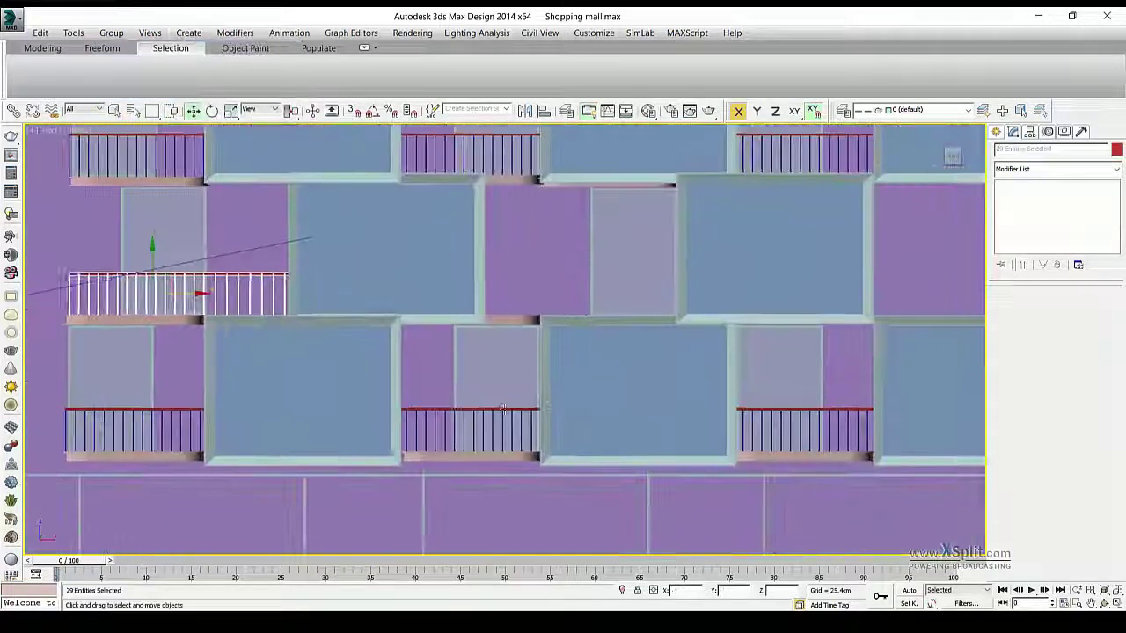
{"action": "left_click", "coordinate": [467, 406]}
{"action": "left_click_drag", "start_coordinate": [463, 259], "coordinate": [528, 294]}
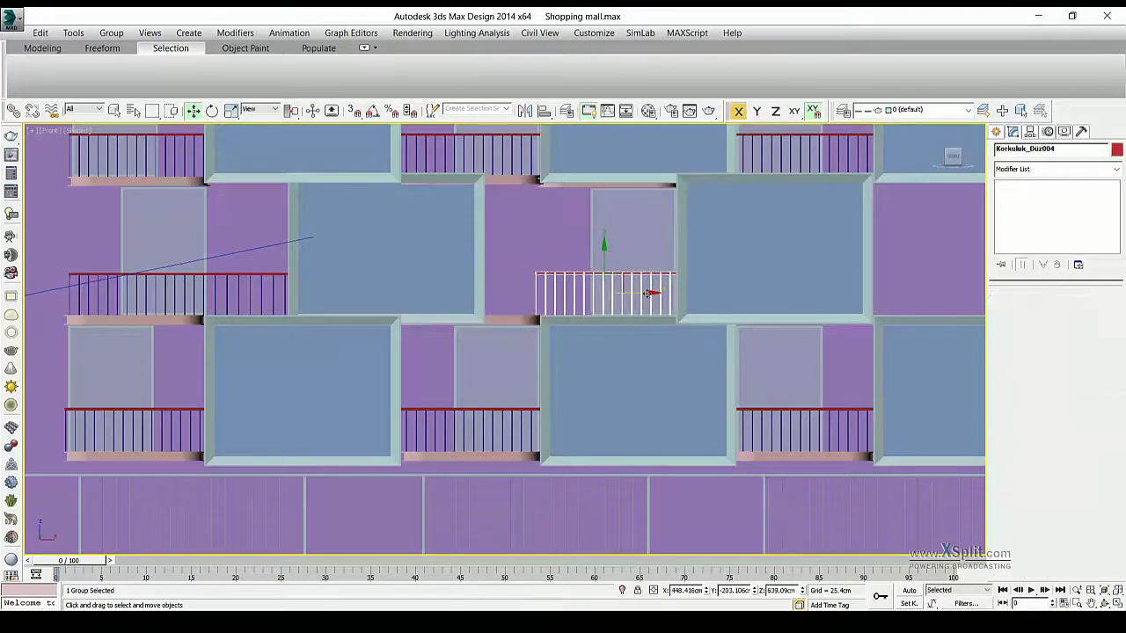
{"action": "key", "text": "p"}
{"action": "key", "text": "z"}
{"action": "middle_click_drag", "start_coordinate": [648, 292], "coordinate": [573, 284], "text": "alt"}
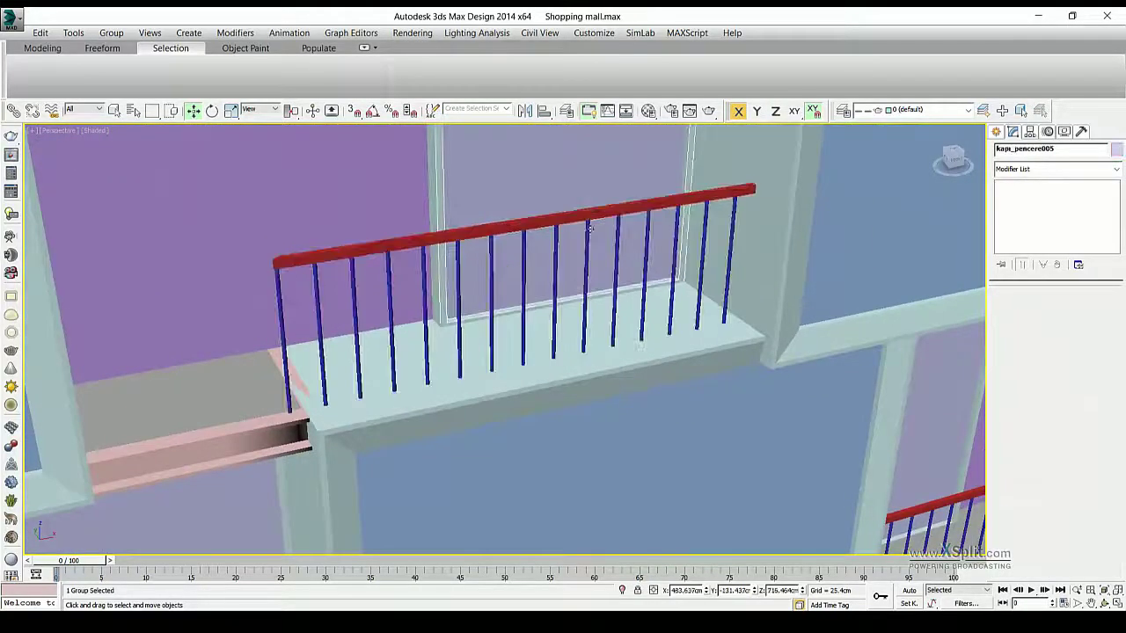
Open the middle railing group, select the handrail, and ungroup its balusters
{"action": "left_click", "coordinate": [111, 32]}
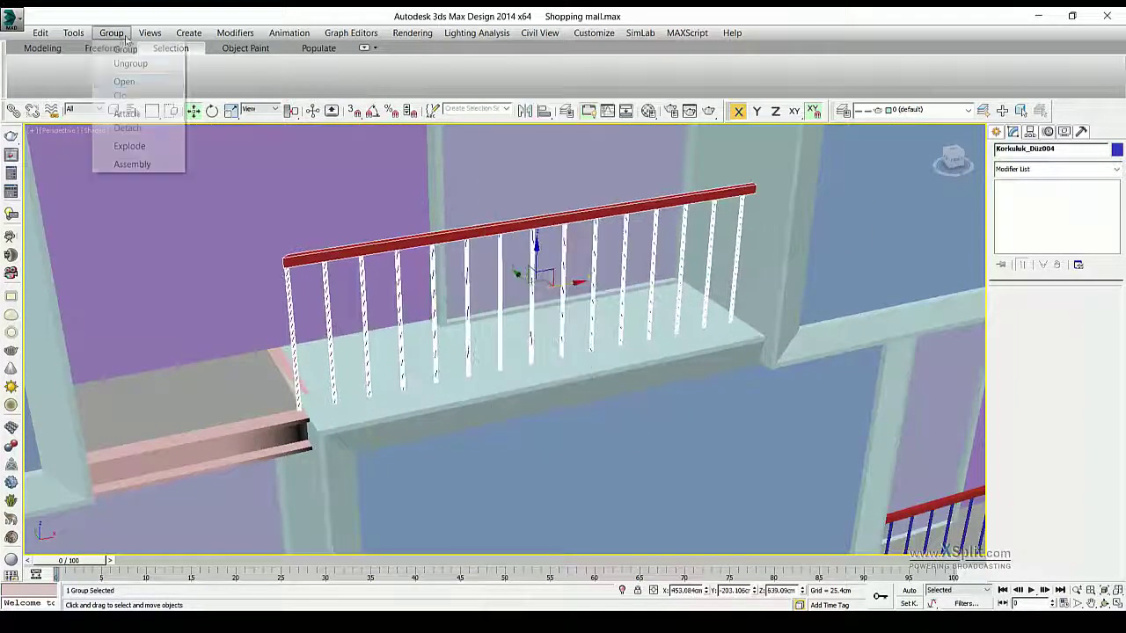
{"action": "left_click", "coordinate": [124, 130]}
{"action": "left_click", "coordinate": [289, 262]}
{"action": "left_click", "coordinate": [284, 262]}
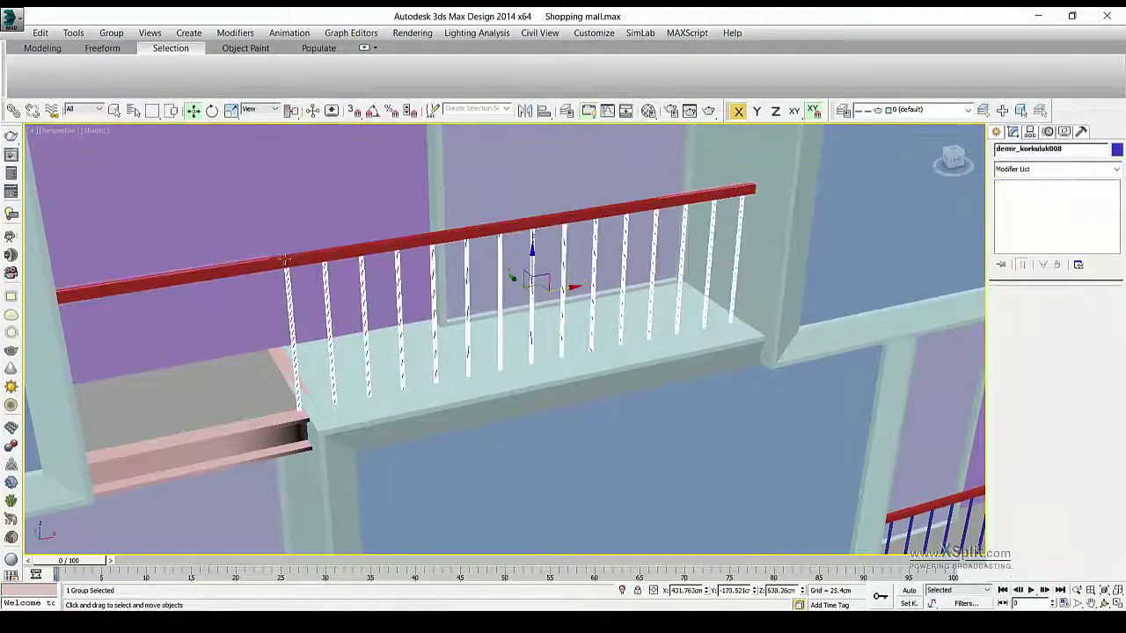
{"action": "left_click", "coordinate": [130, 63]}
{"action": "left_click", "coordinate": [293, 334]}
{"action": "key", "text": "f"}
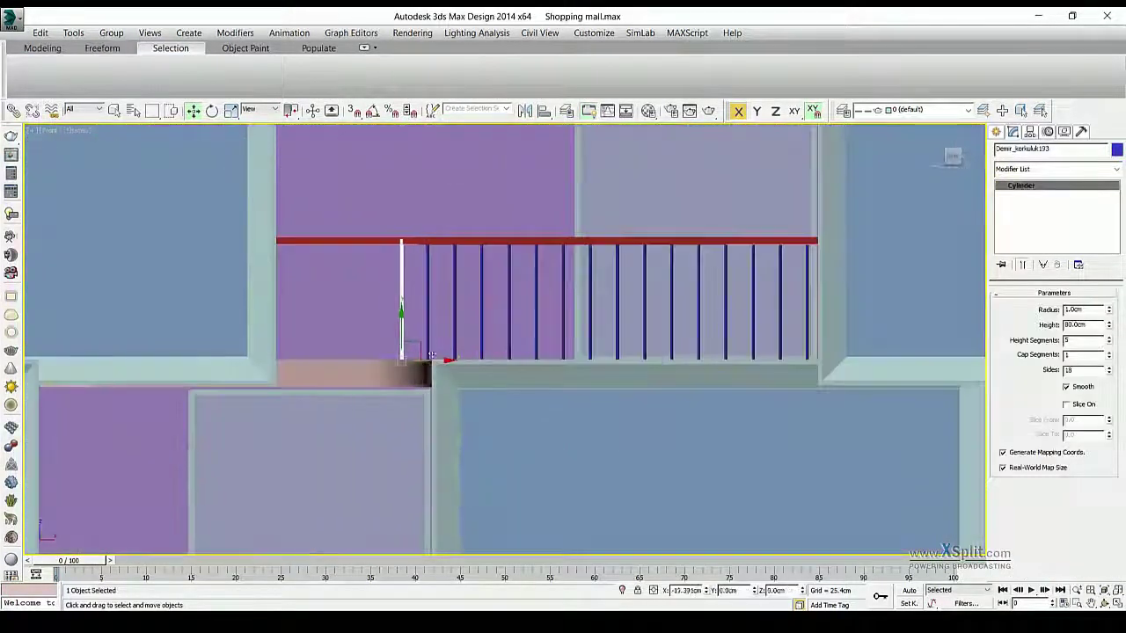
Clone the end baluster along the lengthened handrail and attach the copies to the group
{"action": "left_click_drag", "start_coordinate": [431, 355], "coordinate": [404, 354], "text": "shift"}
{"action": "left_click", "coordinate": [553, 374]}
{"action": "scroll", "coordinate": [408, 277], "scroll_direction": "down", "scroll_amount": 3}
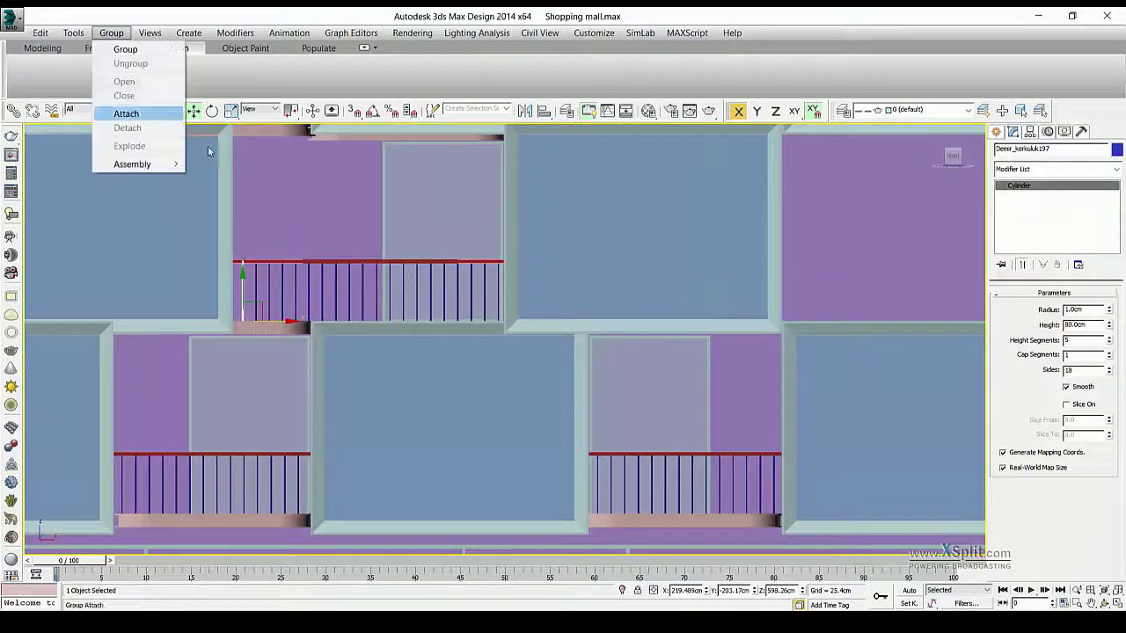
{"action": "left_click", "coordinate": [125, 114]}
{"action": "scroll", "coordinate": [372, 239], "scroll_direction": "down", "scroll_amount": 5}
{"action": "scroll", "coordinate": [112, 303], "scroll_direction": "up", "scroll_amount": 5}
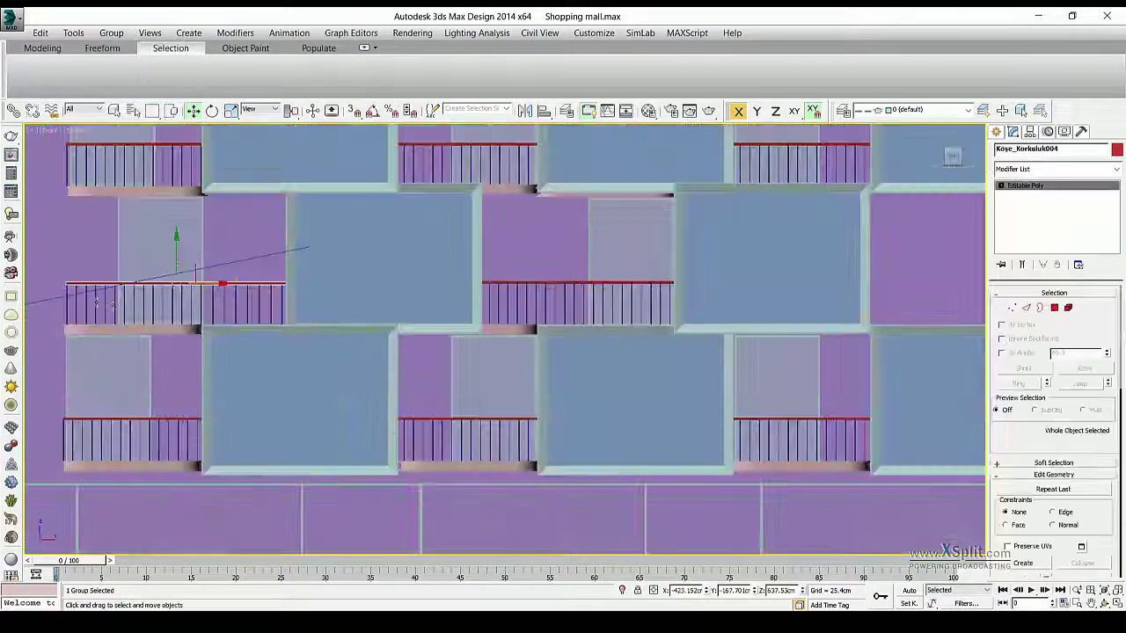
Close the edited railing group and select its parts in wireframe
{"action": "left_click", "coordinate": [113, 303]}
{"action": "left_click", "coordinate": [522, 293]}
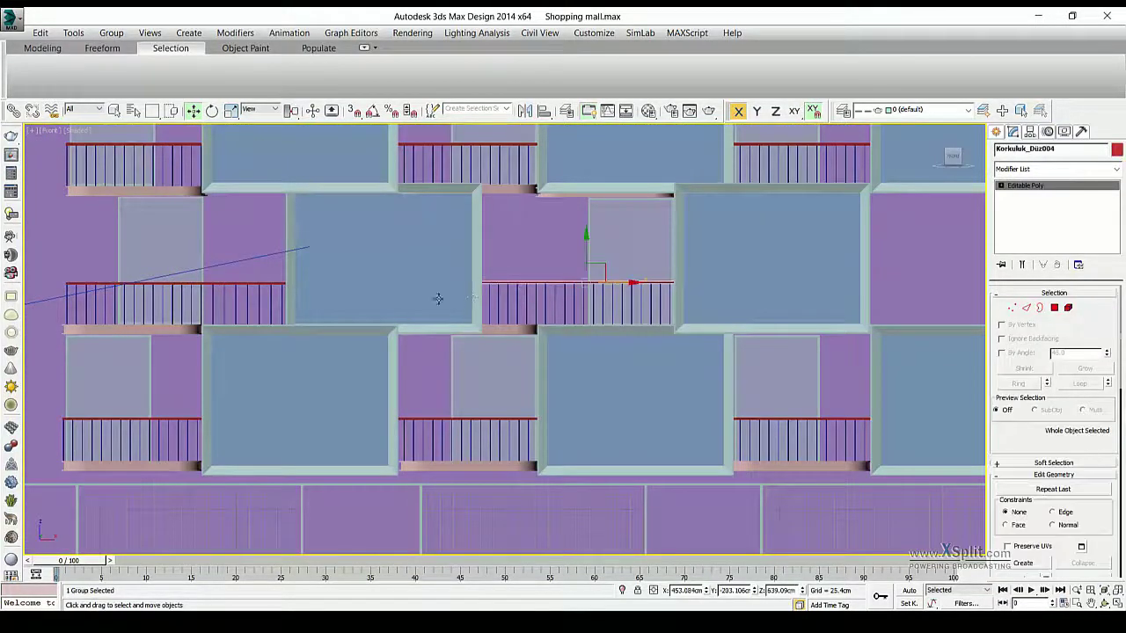
{"action": "key", "text": "F3"}
{"action": "scroll", "coordinate": [610, 282], "scroll_direction": "up", "scroll_amount": 4}
{"action": "left_click", "coordinate": [746, 329], "text": "ctrl"}
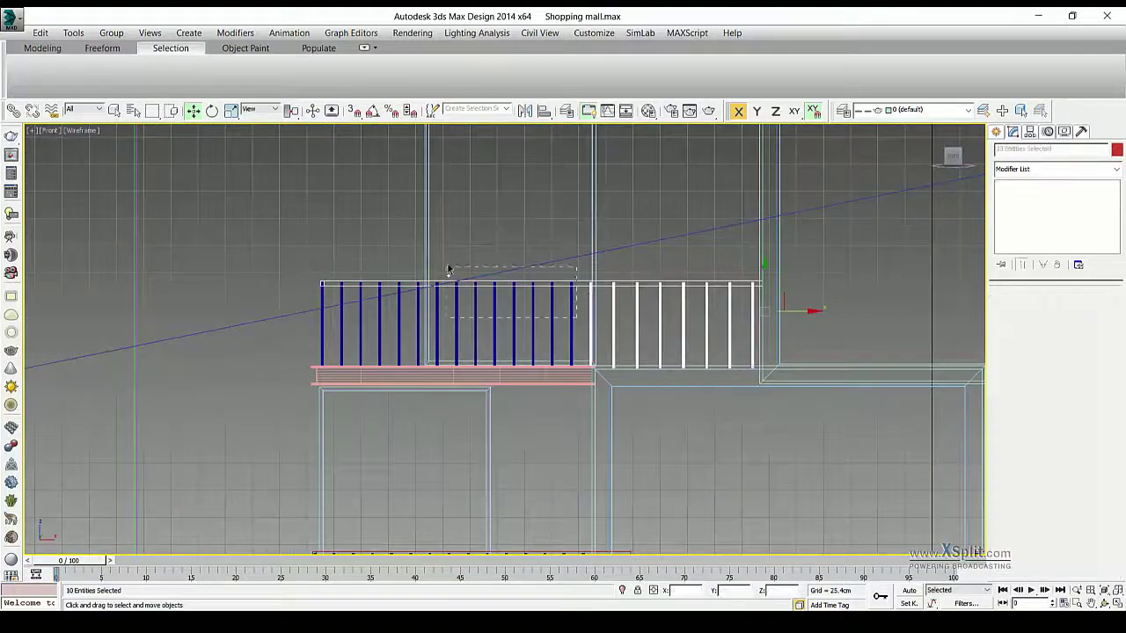
Group the extended railing parts as Üst_Demir001
{"action": "scroll", "coordinate": [416, 318], "scroll_direction": "down", "scroll_amount": 5}
{"action": "left_click", "coordinate": [111, 32]}
{"action": "left_click", "coordinate": [128, 50]}
{"action": "type", "text": "Üst_D"}
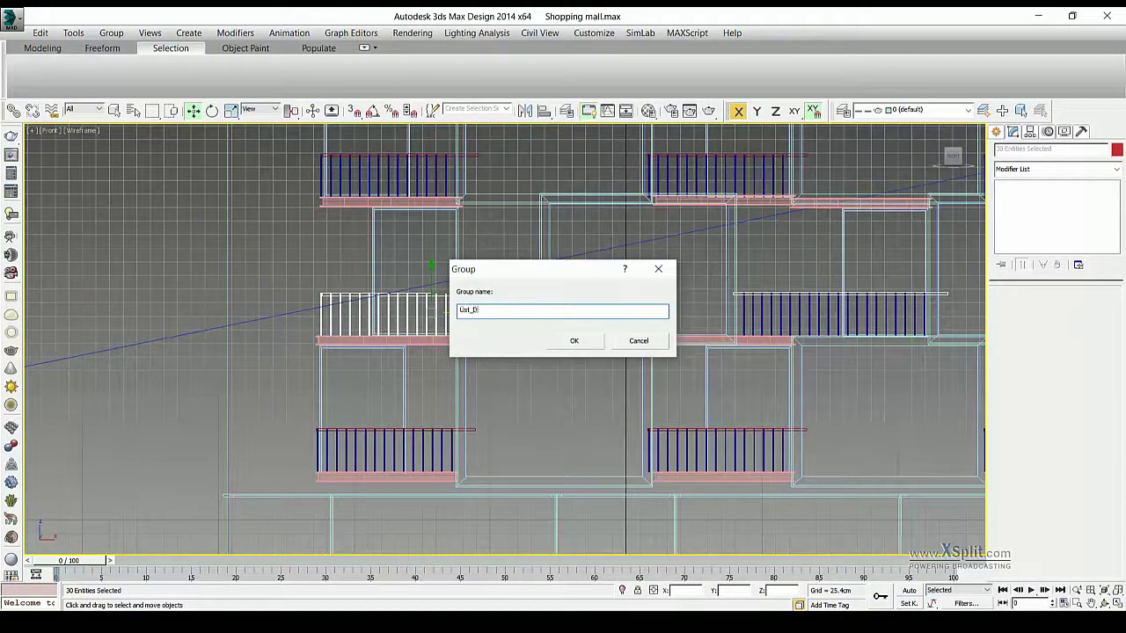
{"action": "type", "text": "emir001"}
{"action": "key", "text": "Return"}
{"action": "key", "text": "F3"}
{"action": "scroll", "coordinate": [568, 281], "scroll_direction": "up", "scroll_amount": 2}
Mirror a copy of Üst_Demir001 onto the right-end balcony
{"action": "left_click", "coordinate": [524, 110]}
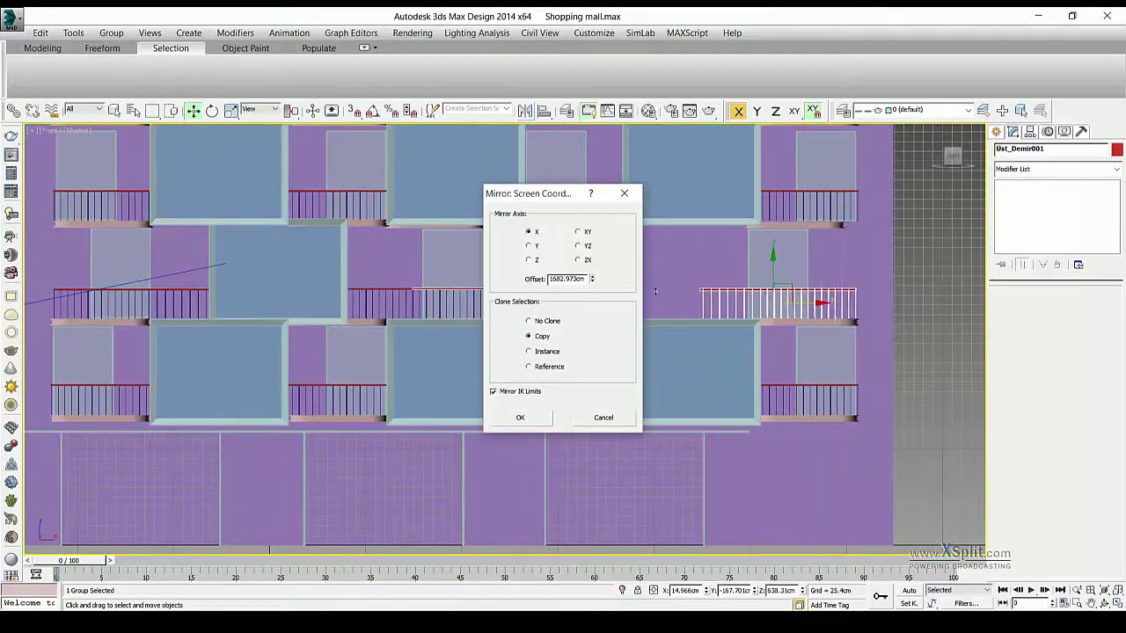
{"action": "left_click", "coordinate": [520, 417]}
{"action": "scroll", "coordinate": [760, 190], "scroll_direction": "up", "scroll_amount": 2}
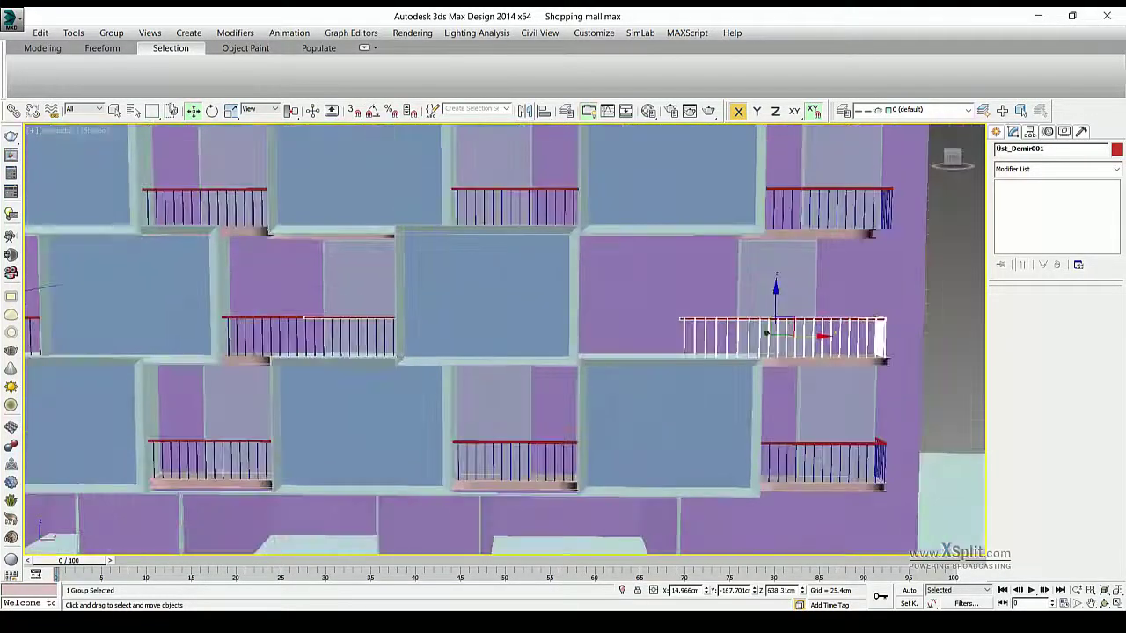
{"action": "left_click", "coordinate": [124, 81]}
{"action": "key", "text": "F3"}
{"action": "key", "text": "F3"}
Hide the left railing in perspective to isolate the copied railing
{"action": "left_click", "coordinate": [369, 338]}
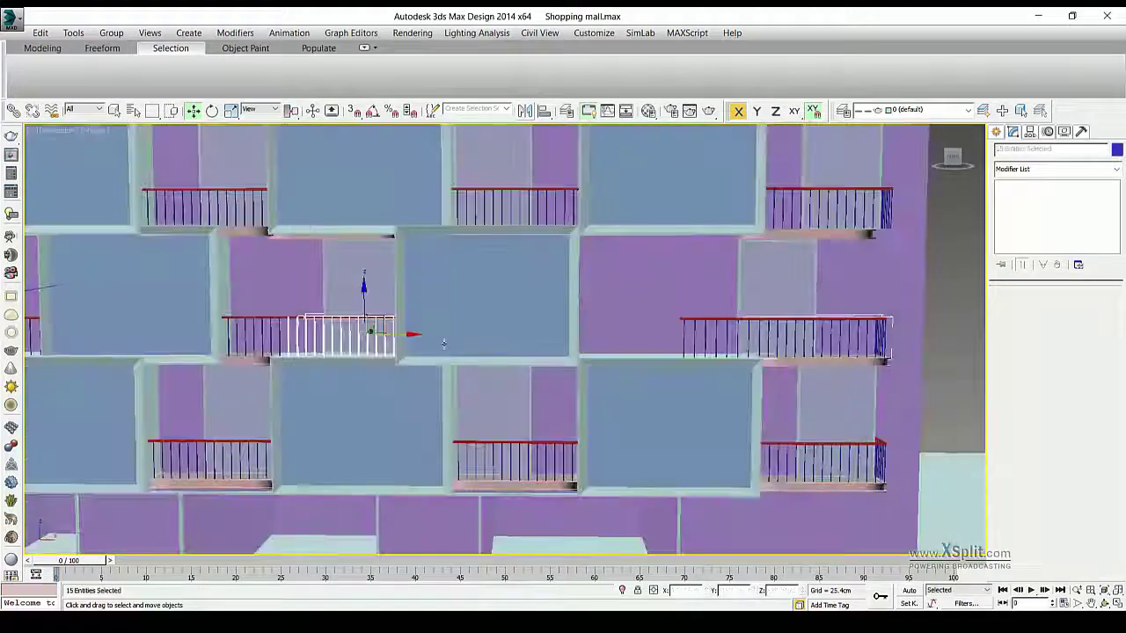
{"action": "key", "text": "p"}
{"action": "scroll", "coordinate": [390, 332], "scroll_direction": "down", "scroll_amount": 2}
{"action": "right_click", "coordinate": [382, 304]}
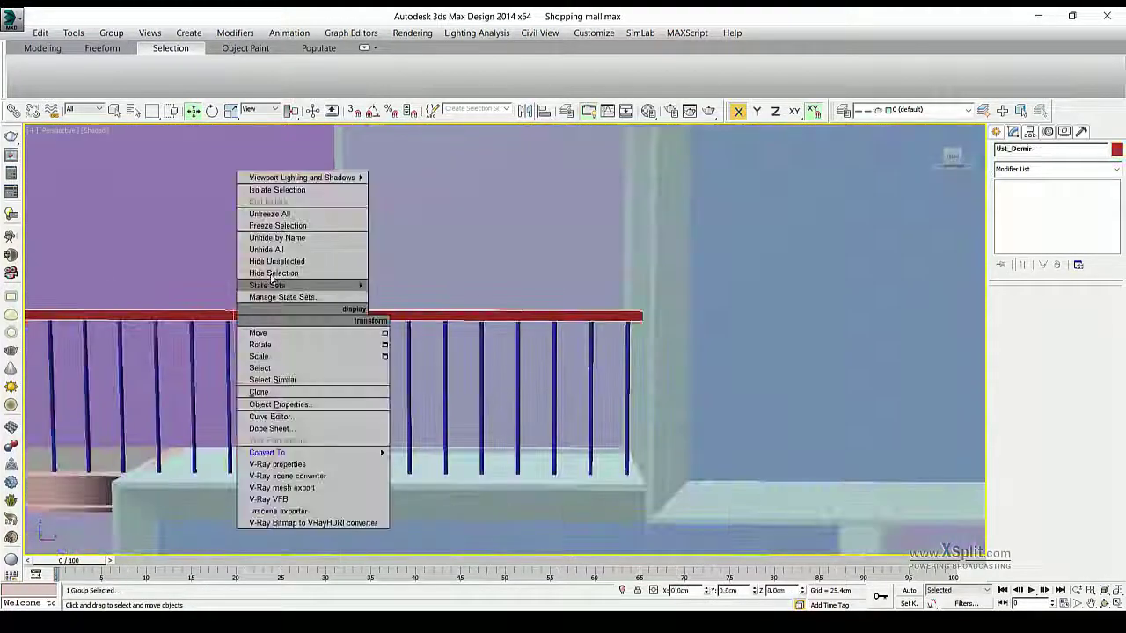
{"action": "left_click", "coordinate": [248, 320]}
{"action": "left_click", "coordinate": [249, 321]}
{"action": "scroll", "coordinate": [364, 302], "scroll_direction": "down", "scroll_amount": 3}
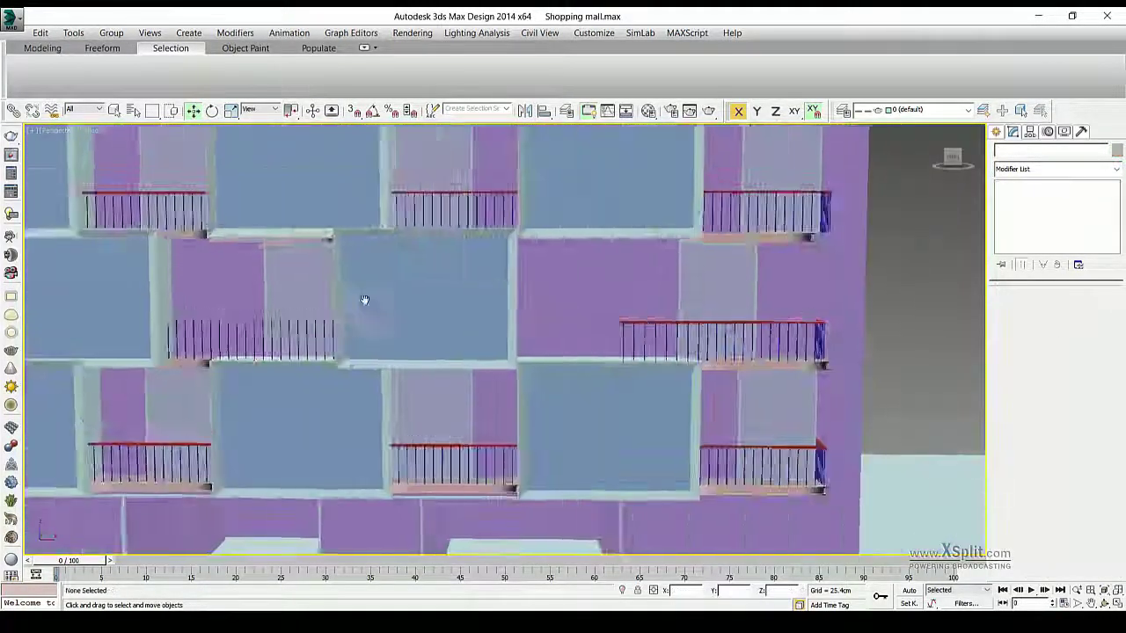
{"action": "scroll", "coordinate": [472, 321], "scroll_direction": "up", "scroll_amount": 3}
Unhide all objects and select the copied railing's handrail
{"action": "left_click", "coordinate": [472, 321]}
{"action": "scroll", "coordinate": [472, 321], "scroll_direction": "down", "scroll_amount": 3}
{"action": "scroll", "coordinate": [830, 243], "scroll_direction": "up", "scroll_amount": 2}
{"action": "right_click", "coordinate": [830, 242]}
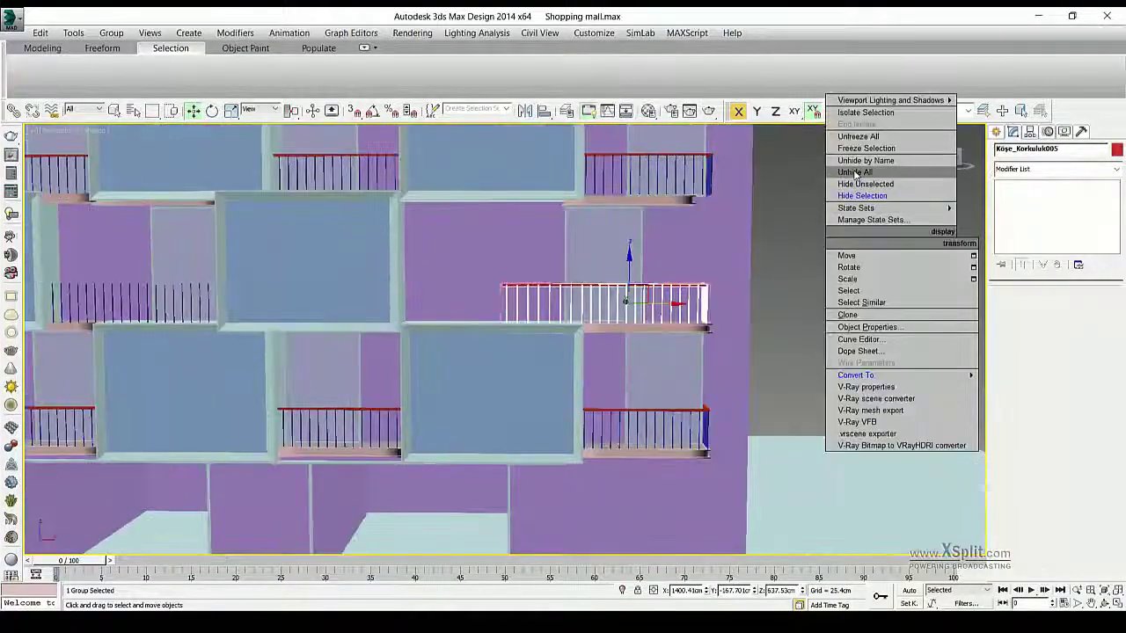
{"action": "left_click", "coordinate": [173, 74]}
{"action": "scroll", "coordinate": [498, 275], "scroll_direction": "down", "scroll_amount": 2}
{"action": "left_click", "coordinate": [432, 277]}
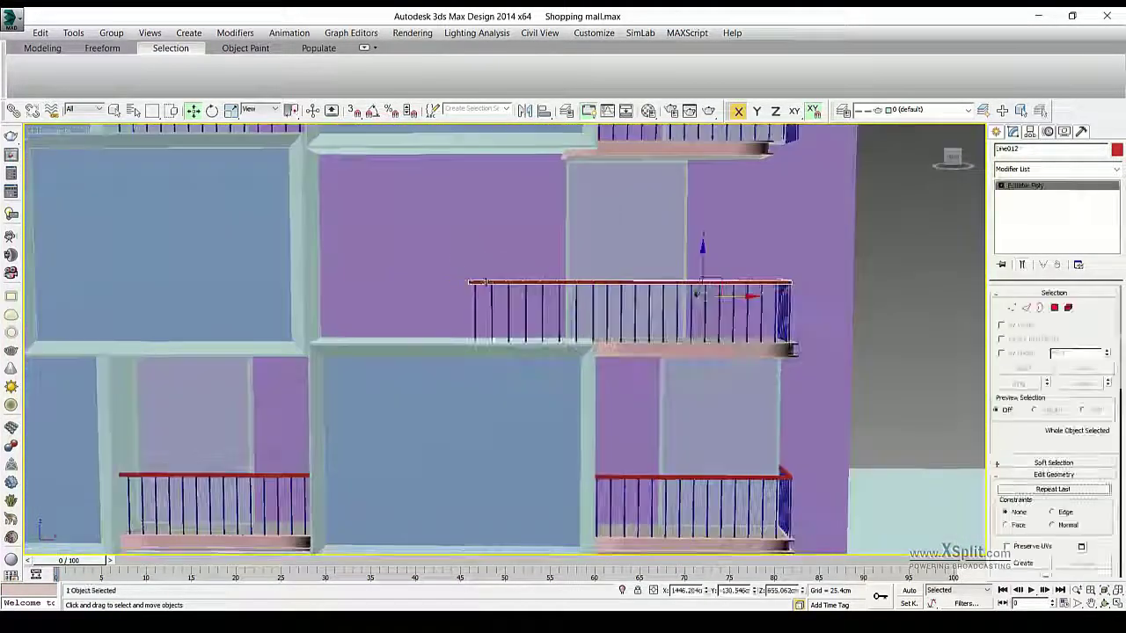
{"action": "scroll", "coordinate": [432, 278], "scroll_direction": "up", "scroll_amount": 2}
{"action": "scroll", "coordinate": [400, 270], "scroll_direction": "up", "scroll_amount": 3}
Clone the end baluster along the extended railing
{"action": "left_click", "coordinate": [461, 343]}
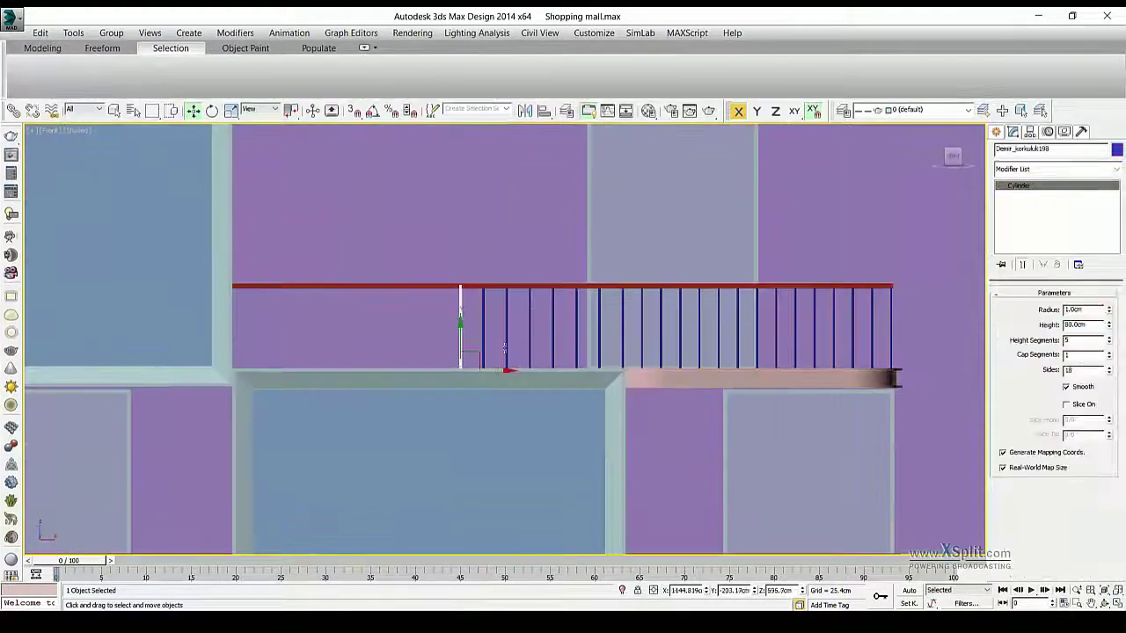
{"action": "left_click_drag", "start_coordinate": [473, 367], "coordinate": [481, 367], "text": "shift"}
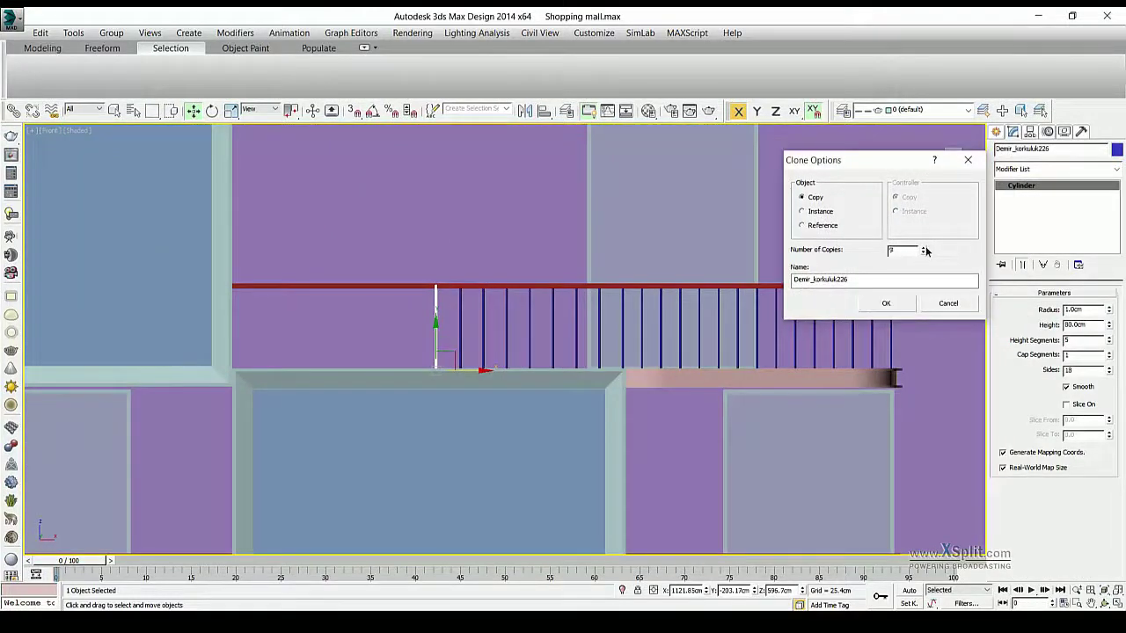
{"action": "left_click", "coordinate": [886, 303]}
{"action": "scroll", "coordinate": [527, 335], "scroll_direction": "down", "scroll_amount": 3}
{"action": "scroll", "coordinate": [527, 334], "scroll_direction": "up", "scroll_amount": 3}
{"action": "key", "text": "F3"}
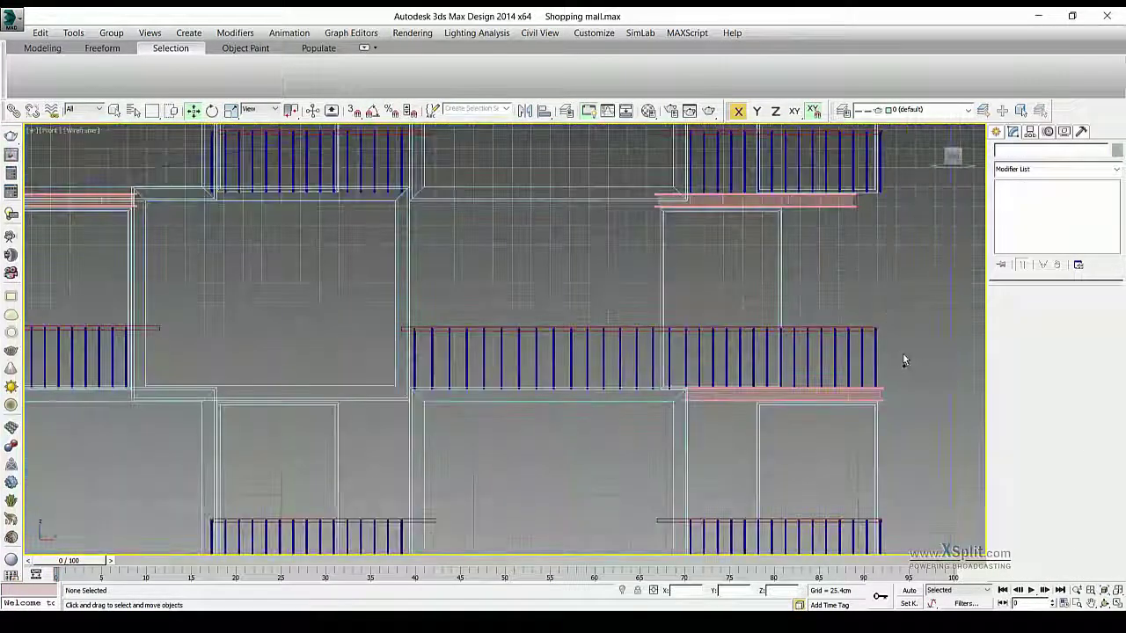
Group the new railing's parts as UstDemir2 and return to shaded view
{"action": "middle_click_drag", "start_coordinate": [644, 265], "coordinate": [560, 244]}
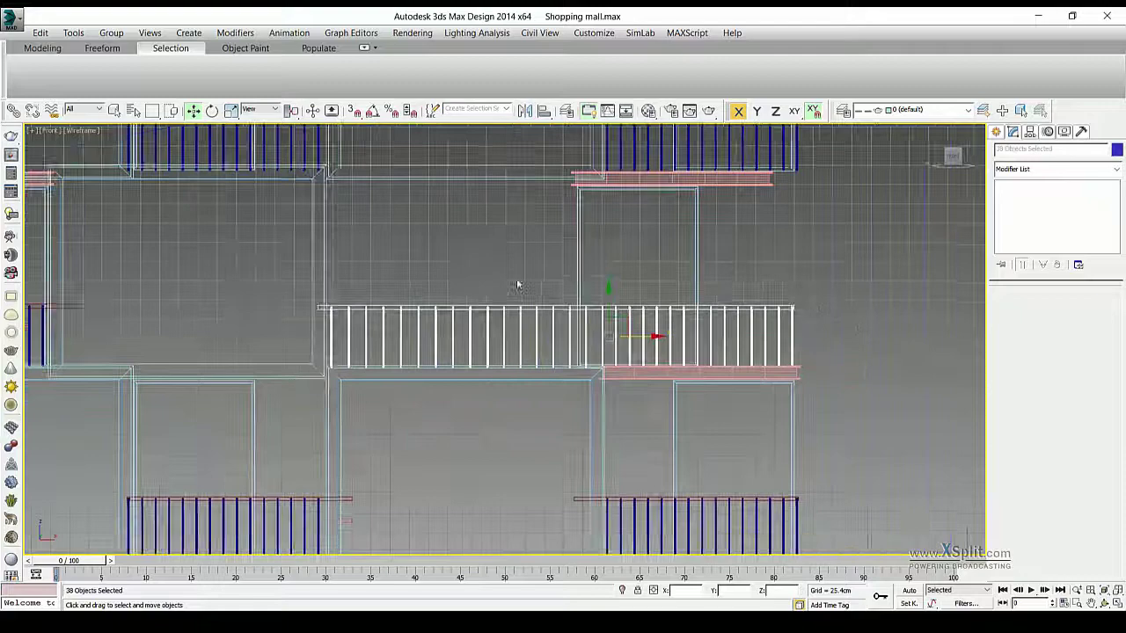
{"action": "left_click", "coordinate": [128, 35]}
{"action": "left_click", "coordinate": [127, 51]}
{"action": "left_click", "coordinate": [573, 339]}
{"action": "key", "text": "F3"}
Group another railing's pieces as Group001
{"action": "scroll", "coordinate": [440, 352], "scroll_direction": "down", "scroll_amount": 3}
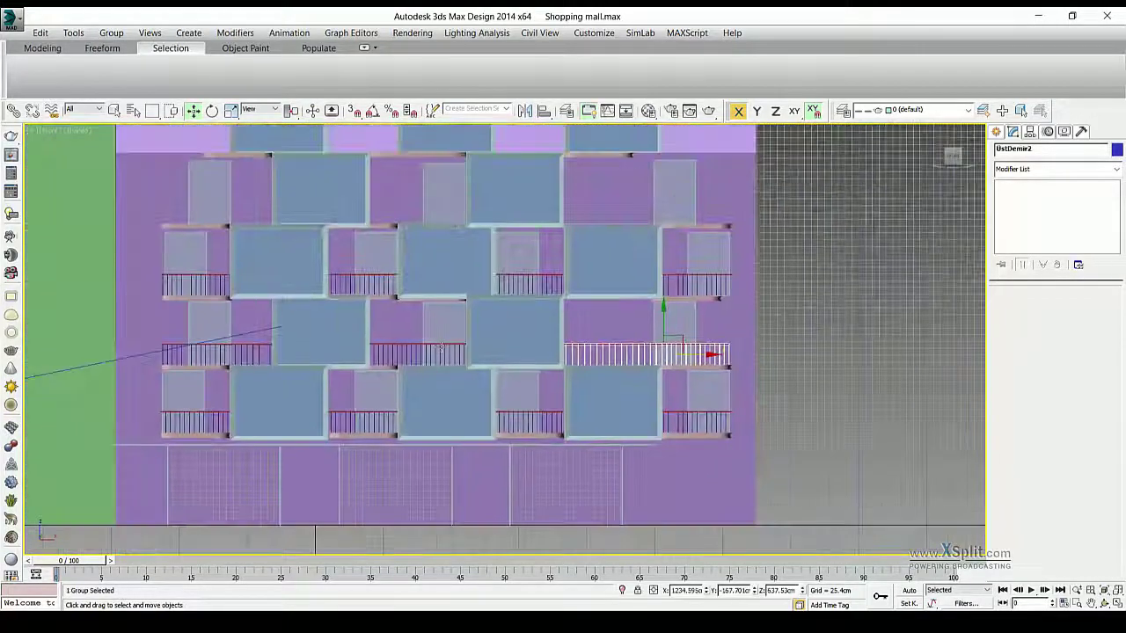
{"action": "left_click", "coordinate": [438, 350]}
{"action": "key", "text": "F3"}
{"action": "scroll", "coordinate": [659, 354], "scroll_direction": "up", "scroll_amount": 5}
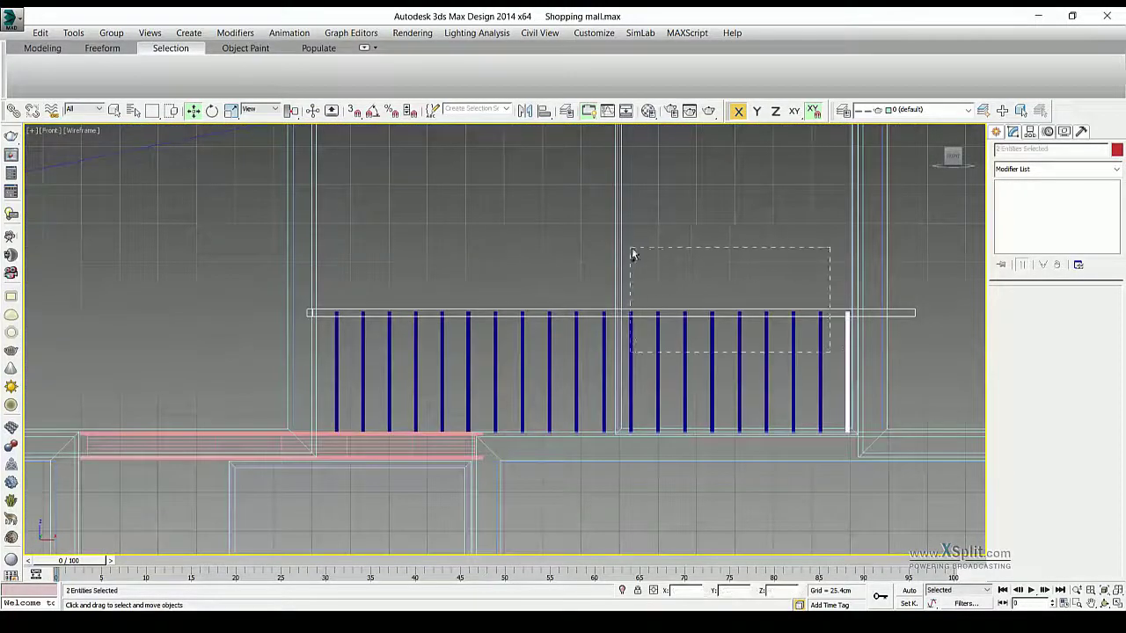
{"action": "left_click_drag", "start_coordinate": [373, 276], "coordinate": [369, 277]}
{"action": "scroll", "coordinate": [369, 277], "scroll_direction": "down", "scroll_amount": 4}
{"action": "scroll", "coordinate": [369, 277], "scroll_direction": "down", "scroll_amount": 2}
{"action": "left_click", "coordinate": [111, 32]}
{"action": "left_click", "coordinate": [127, 51]}
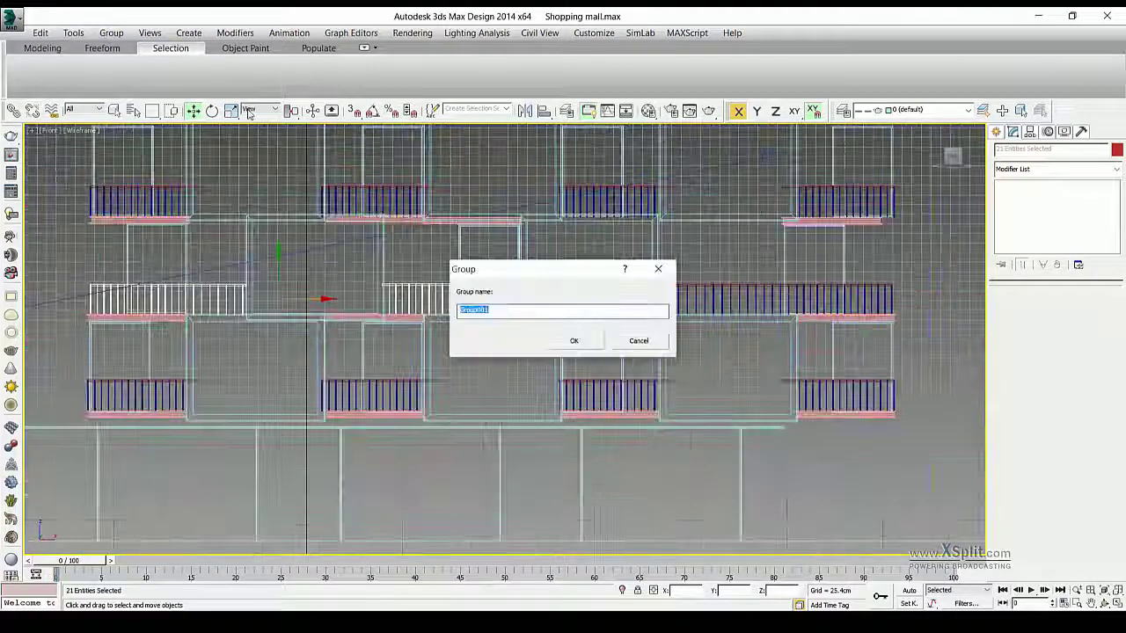
{"action": "left_click", "coordinate": [572, 339]}
{"action": "key", "text": "F3"}
Copy the railing groups up to the top-floor terrace edge
{"action": "scroll", "coordinate": [721, 294], "scroll_direction": "down", "scroll_amount": 3}
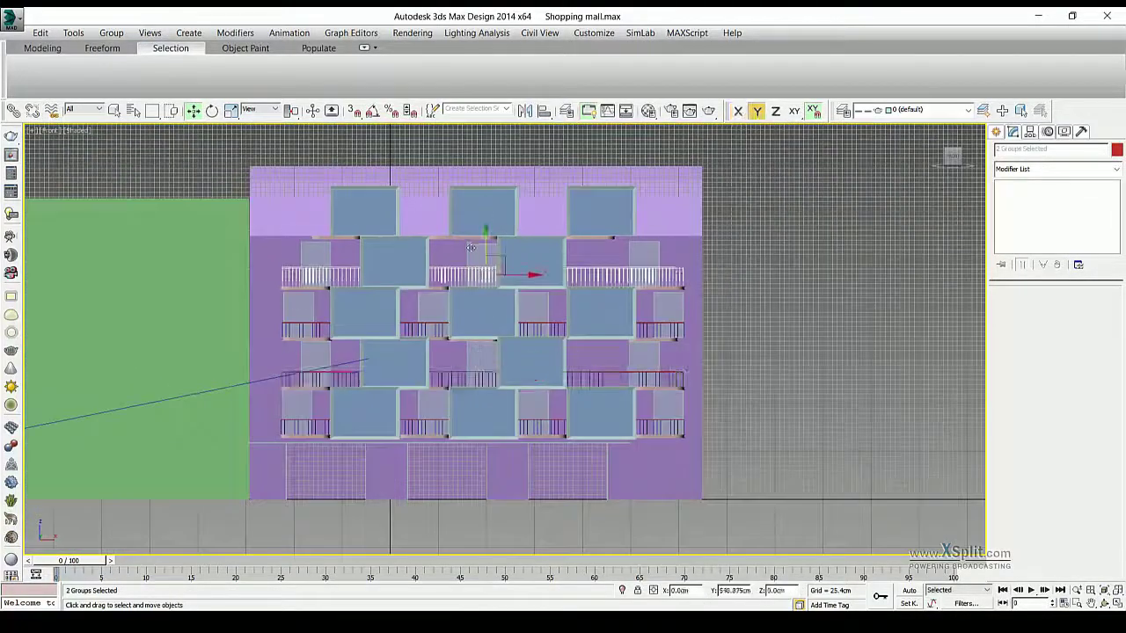
{"action": "left_click_drag", "start_coordinate": [624, 290], "coordinate": [616, 290], "text": "shift"}
{"action": "key", "text": "Return"}
{"action": "left_click", "coordinate": [791, 338]}
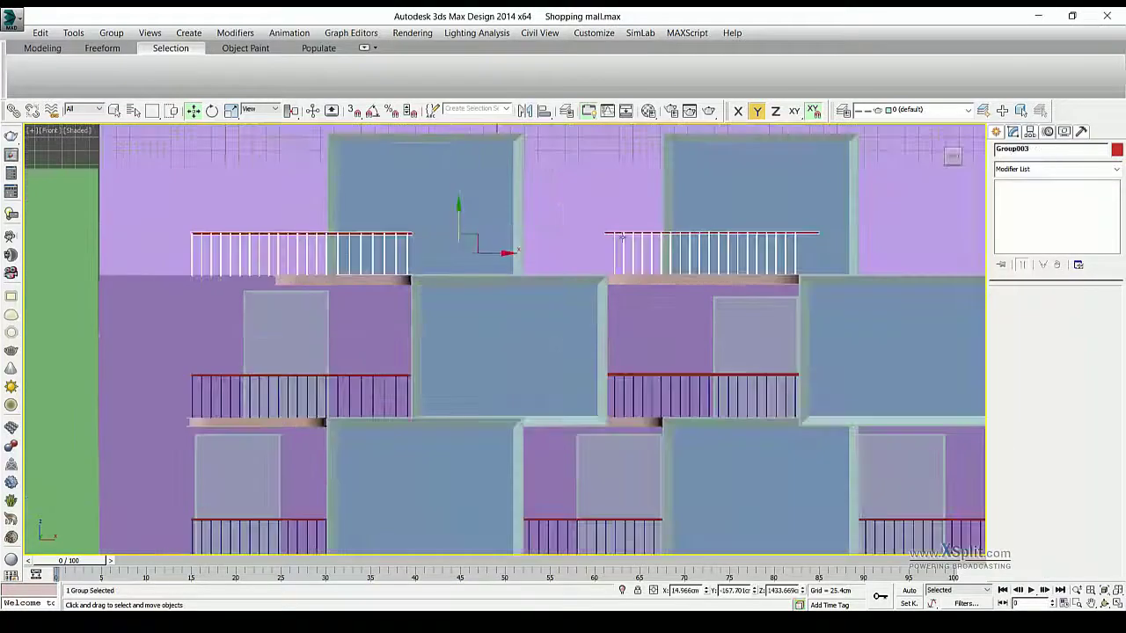
Clone the balcony railing sideways over the glass bay box in a wireframe front view
{"action": "left_click", "coordinate": [111, 33]}
{"action": "scroll", "coordinate": [454, 264], "scroll_direction": "up", "scroll_amount": 5}
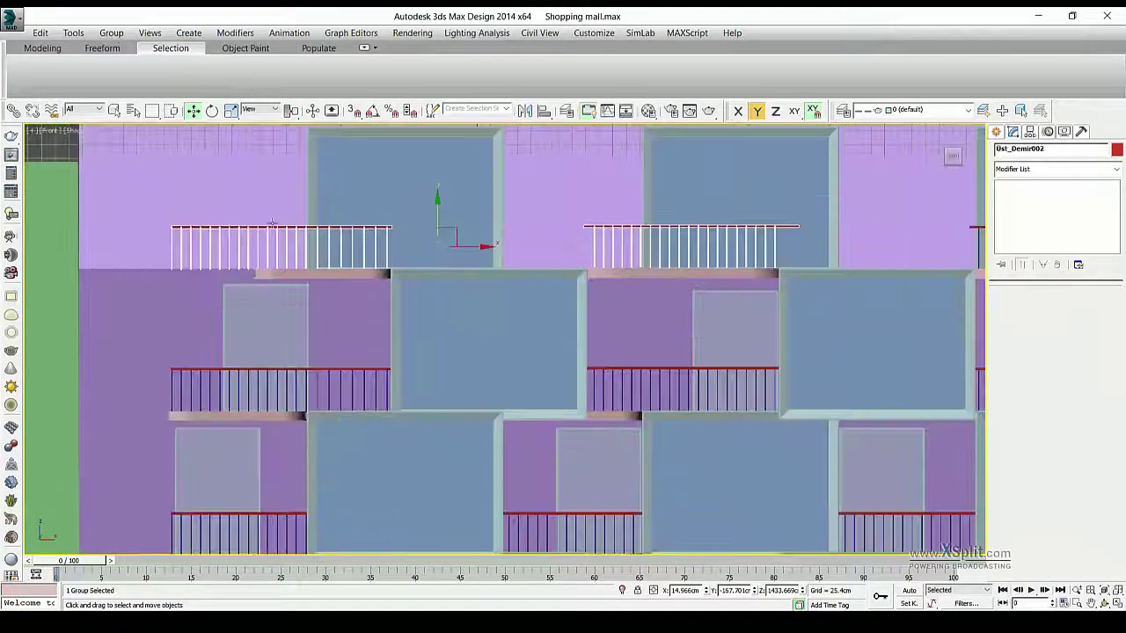
{"action": "key", "text": "F3"}
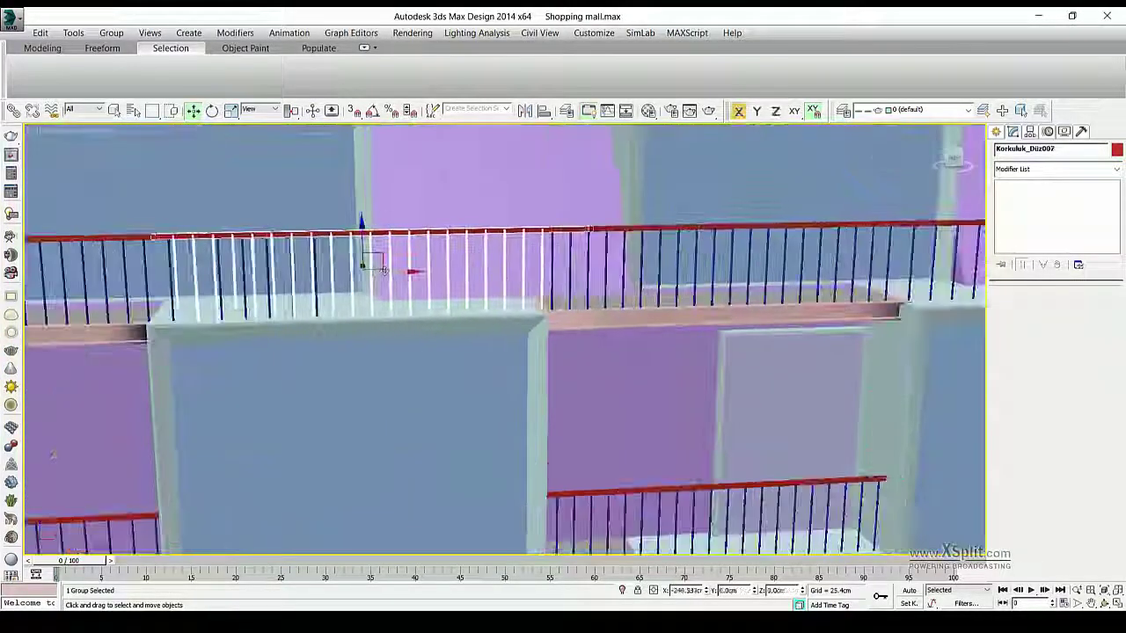
{"action": "left_click_drag", "start_coordinate": [375, 273], "coordinate": [395, 283], "text": "shift"}
{"action": "left_click", "coordinate": [563, 375]}
Ungroup the copy and fit its balusters and Line019 handrail ends to the neighbouring railings
{"action": "left_click", "coordinate": [111, 33]}
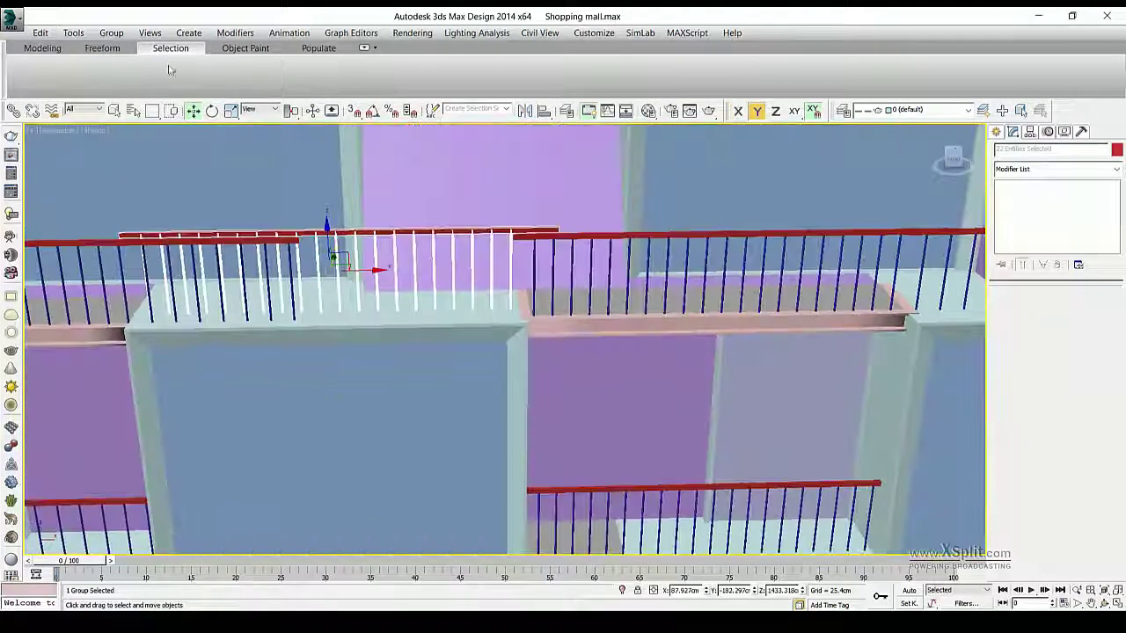
{"action": "left_click", "coordinate": [130, 64]}
{"action": "middle_click_drag", "start_coordinate": [364, 176], "coordinate": [299, 224], "text": "alt"}
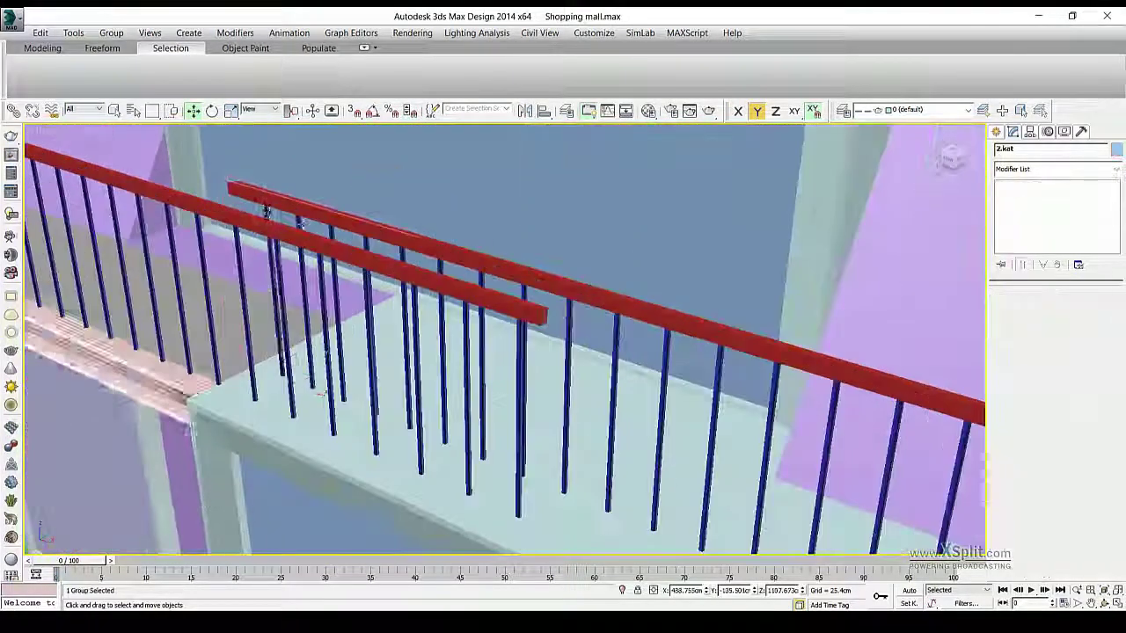
{"action": "left_click_drag", "start_coordinate": [266, 211], "coordinate": [300, 225]}
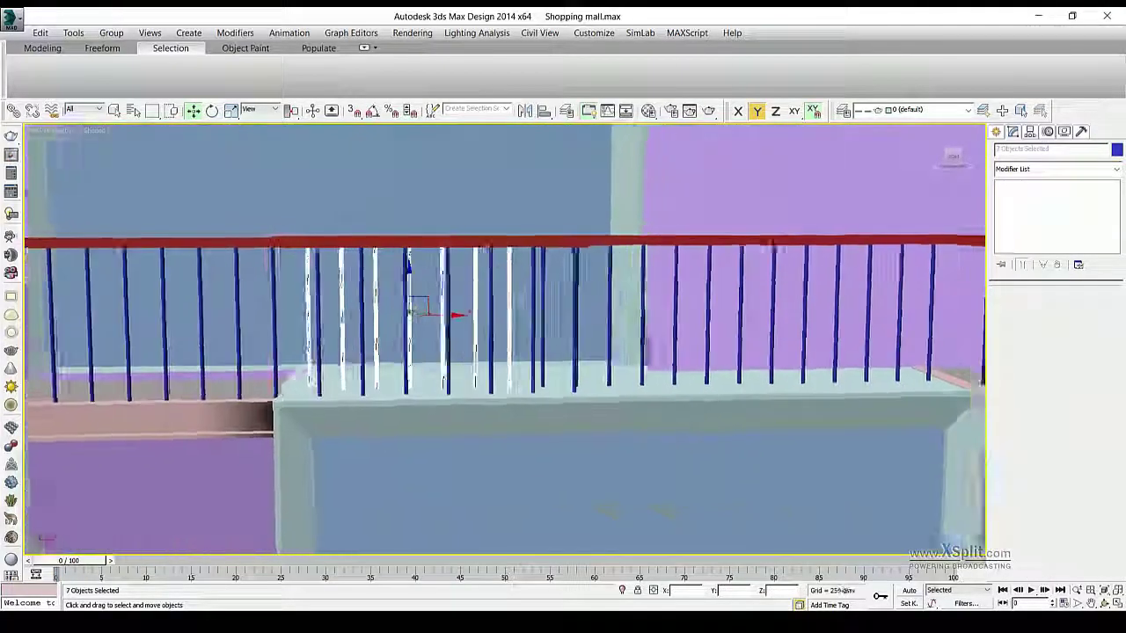
{"action": "mouse_move", "coordinate": [352, 299]}
{"action": "middle_mouse_down", "text": "alt"}
{"action": "mouse_move", "coordinate": [440, 314]}
{"action": "mouse_move", "coordinate": [424, 219]}
{"action": "mouse_move", "coordinate": [369, 264]}
{"action": "mouse_move", "coordinate": [269, 209]}
{"action": "middle_mouse_up", "text": "alt"}
{"action": "left_click", "coordinate": [439, 314]}
{"action": "left_click", "coordinate": [424, 220]}
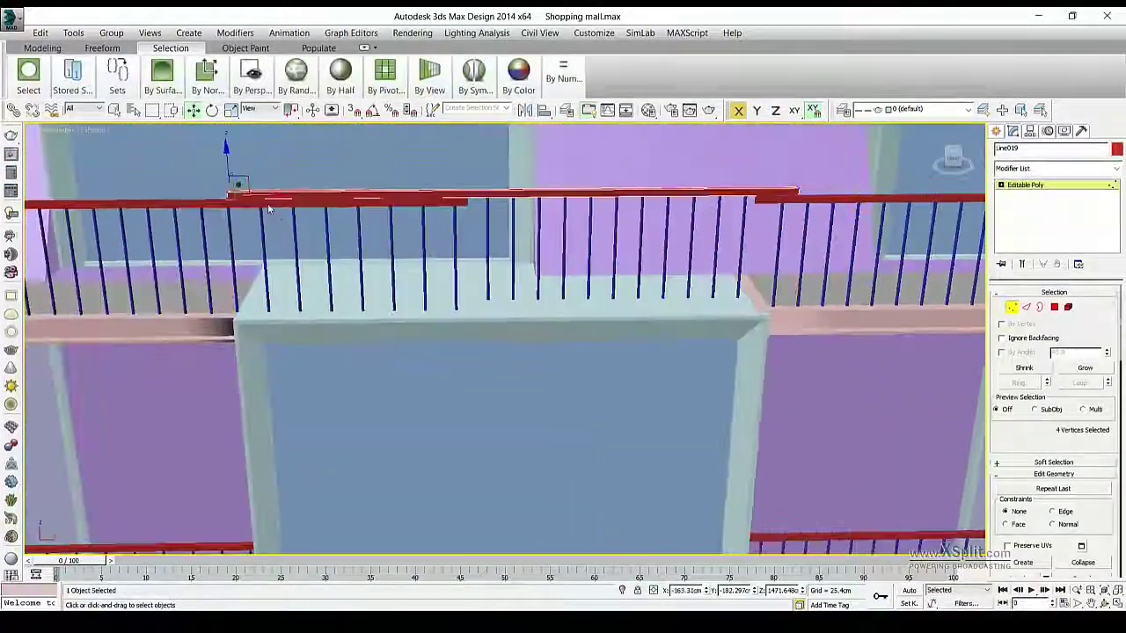
{"action": "key", "text": "ctrl+b"}
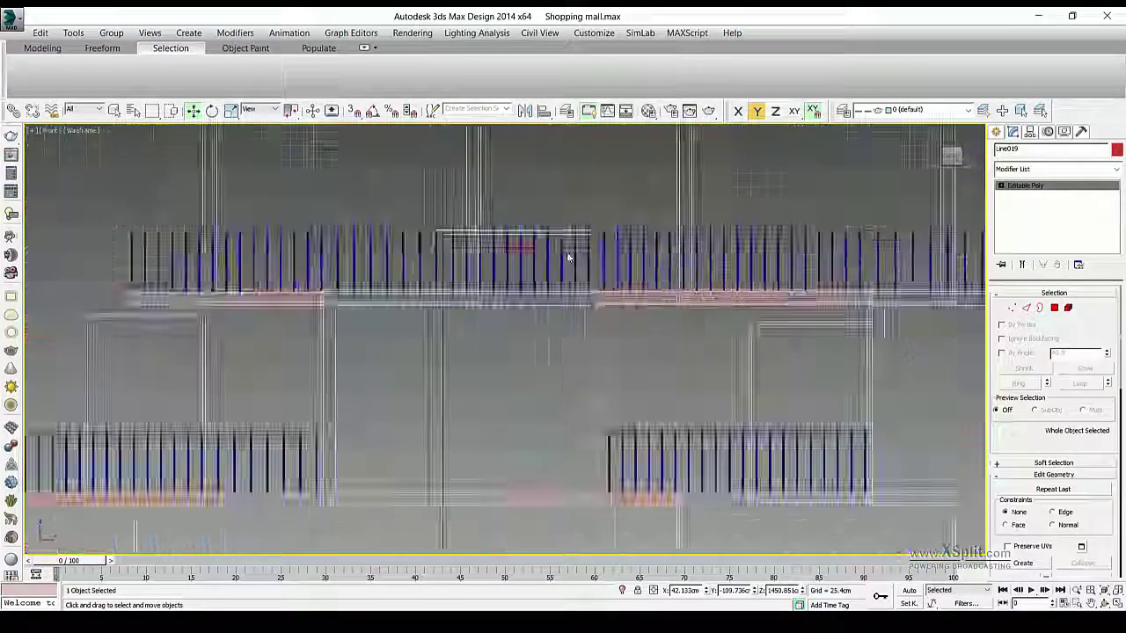
{"action": "key", "text": "f"}
{"action": "middle_click_drag", "start_coordinate": [620, 215], "coordinate": [618, 203], "text": "alt"}
{"action": "left_click", "coordinate": [618, 200], "text": "ctrl"}
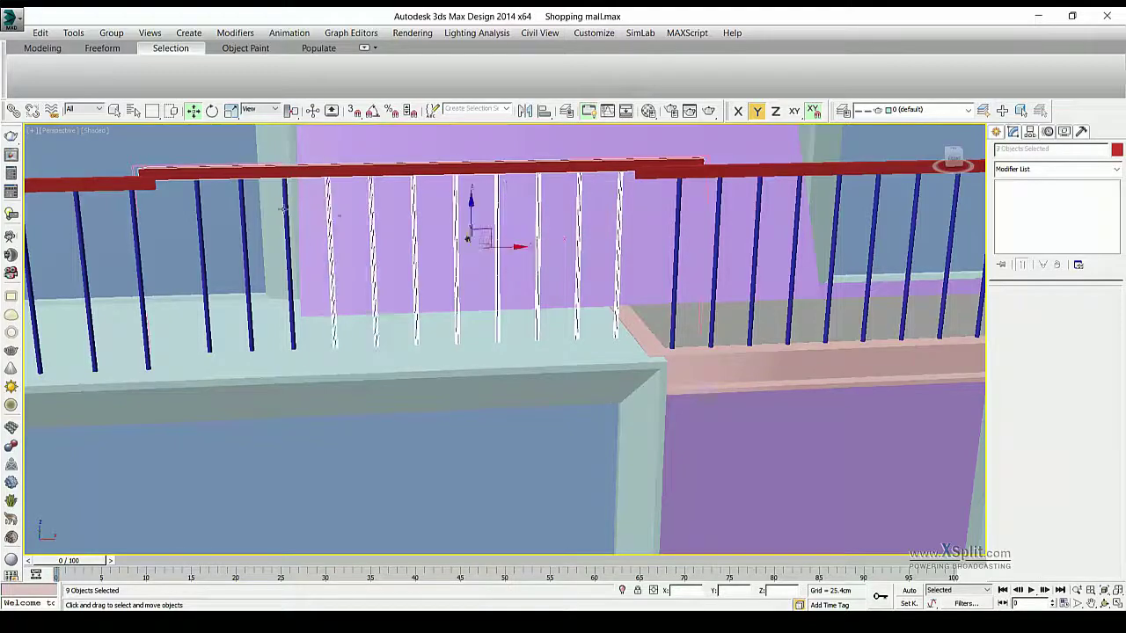
Regroup the railing parts into one railing and view the whole facade
{"action": "left_click", "coordinate": [124, 95]}
{"action": "middle_click_drag", "start_coordinate": [413, 255], "coordinate": [387, 244], "text": "alt"}
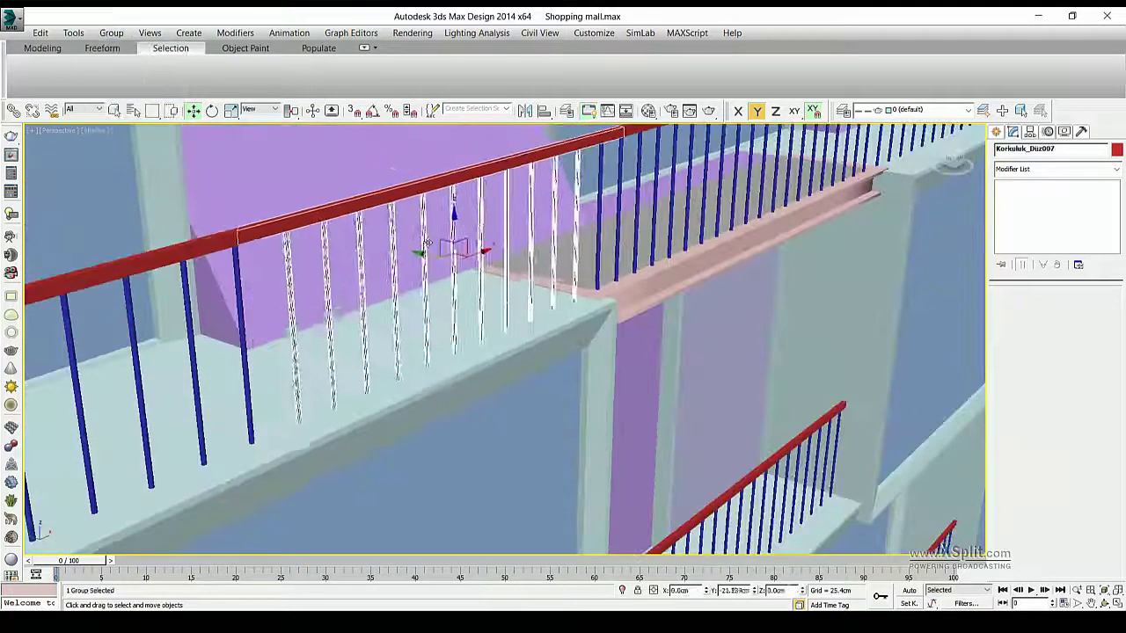
{"action": "middle_click_drag", "start_coordinate": [477, 255], "coordinate": [479, 254], "text": "alt"}
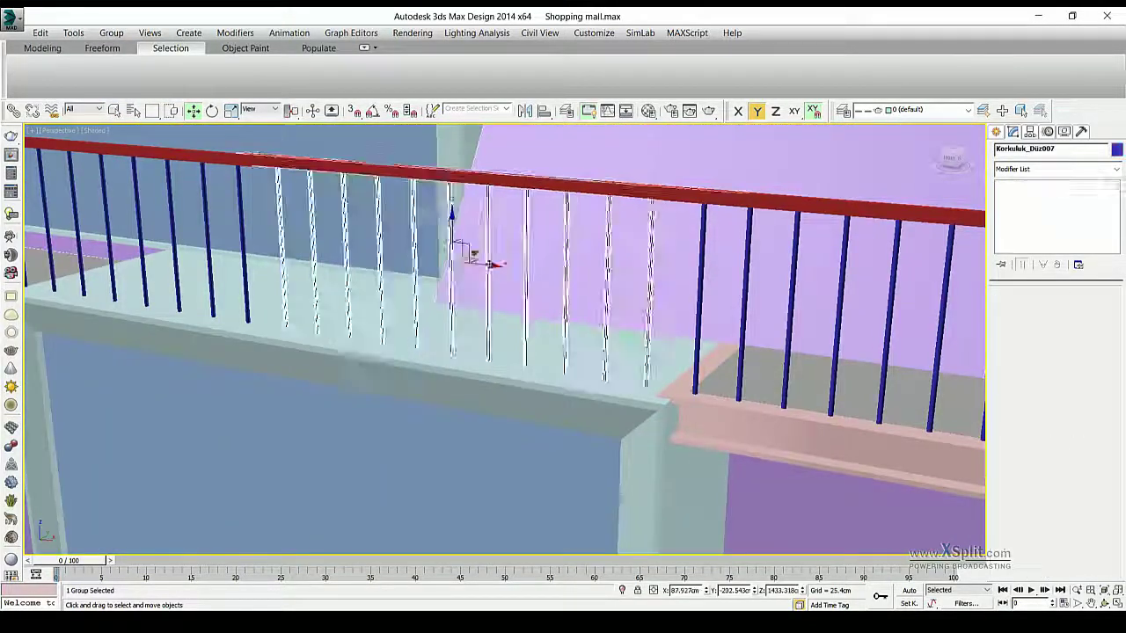
{"action": "scroll", "coordinate": [480, 253], "scroll_direction": "down", "scroll_amount": 5}
{"action": "middle_click_drag", "start_coordinate": [378, 369], "coordinate": [398, 355], "text": "alt"}
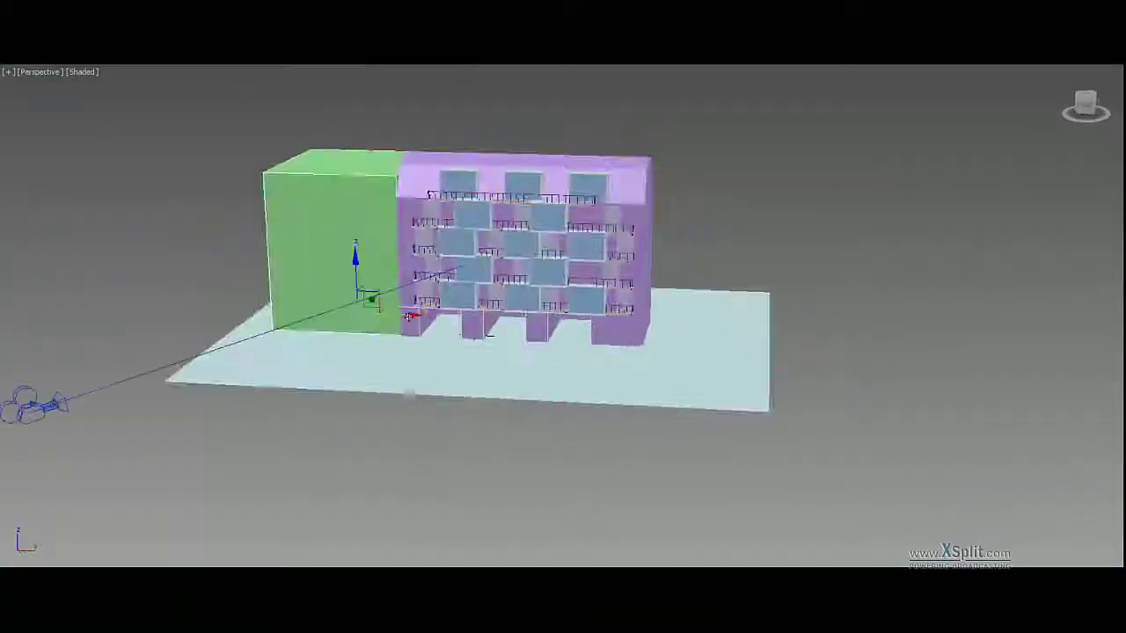
Look down on the green block and pick its top and side faces
{"action": "scroll", "coordinate": [651, 214], "scroll_direction": "up", "scroll_amount": 5}
{"action": "scroll", "coordinate": [550, 317], "scroll_direction": "up", "scroll_amount": 3}
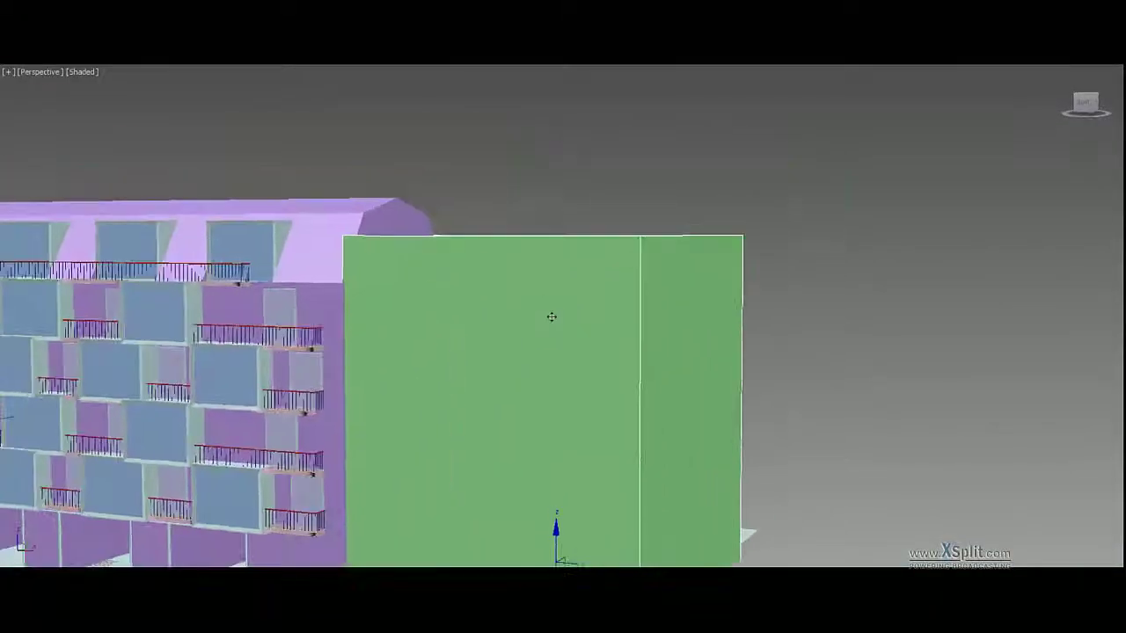
{"action": "mouse_move", "coordinate": [551, 317]}
{"action": "middle_mouse_down", "text": "alt"}
{"action": "mouse_move", "coordinate": [538, 255]}
{"action": "mouse_move", "coordinate": [578, 255]}
{"action": "mouse_move", "coordinate": [415, 313]}
{"action": "middle_mouse_up", "text": "alt"}
{"action": "left_click", "coordinate": [538, 255]}
{"action": "left_click", "coordinate": [578, 255]}
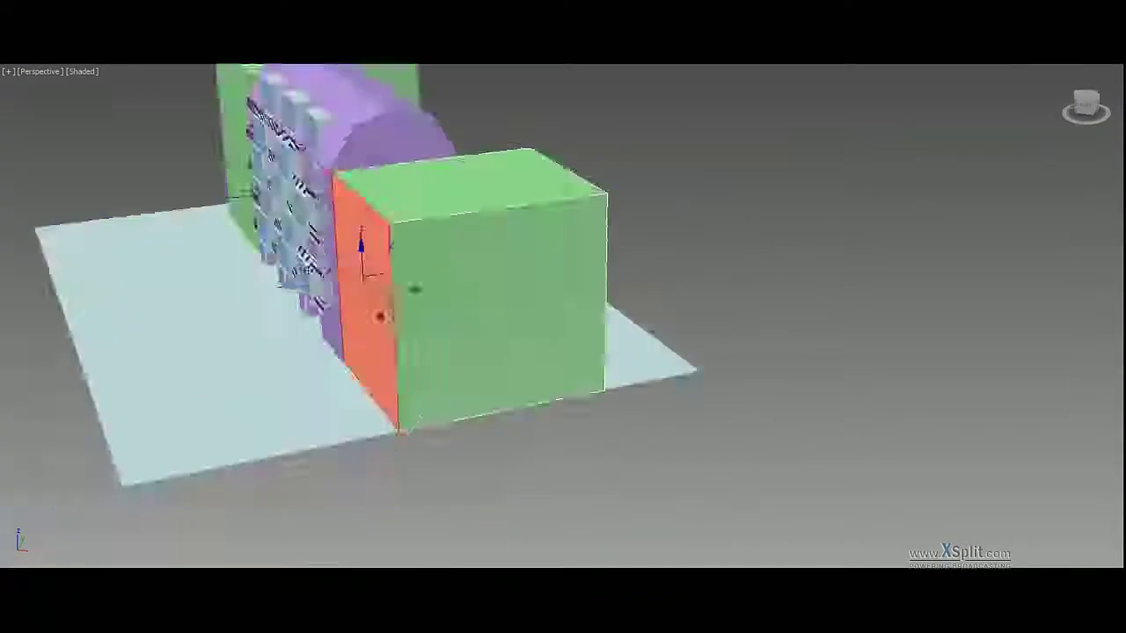
{"action": "scroll", "coordinate": [415, 313], "scroll_direction": "down", "scroll_amount": 5}
{"action": "scroll", "coordinate": [422, 307], "scroll_direction": "down", "scroll_amount": 3}
{"action": "scroll", "coordinate": [432, 299], "scroll_direction": "up", "scroll_amount": 10}
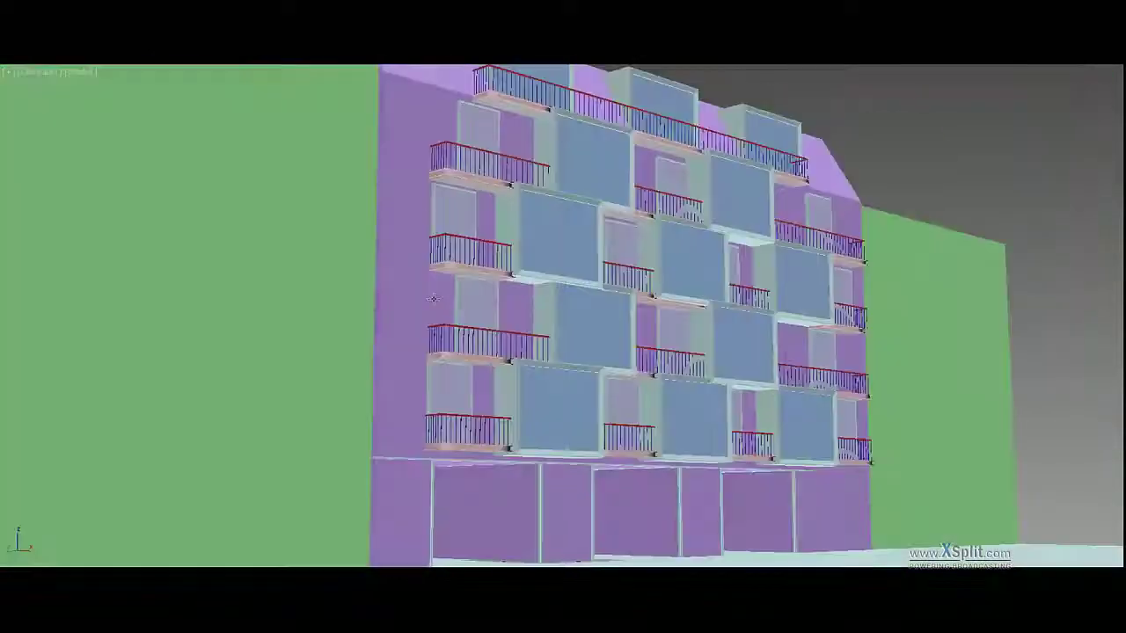
Orbit and zoom down to inspect the building's base and a pillar base
{"action": "middle_click_drag", "start_coordinate": [653, 313], "coordinate": [528, 307], "text": "alt"}
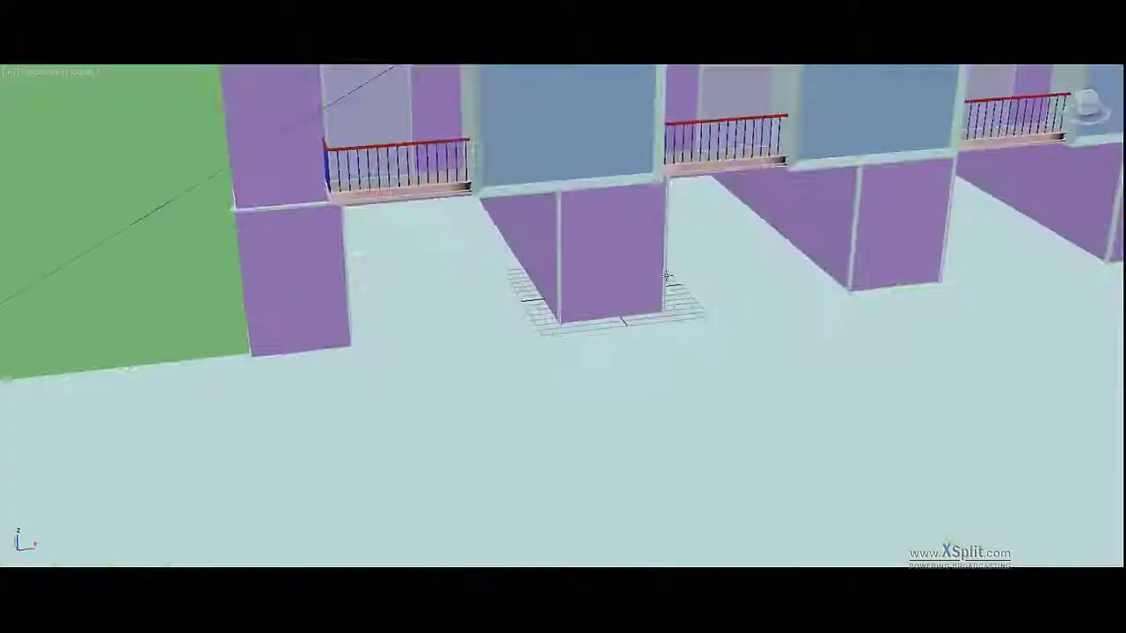
{"action": "scroll", "coordinate": [489, 304], "scroll_direction": "down", "scroll_amount": 4}
{"action": "scroll", "coordinate": [490, 304], "scroll_direction": "up", "scroll_amount": 4}
{"action": "scroll", "coordinate": [356, 298], "scroll_direction": "up", "scroll_amount": 4}
{"action": "scroll", "coordinate": [356, 308], "scroll_direction": "up", "scroll_amount": 4}
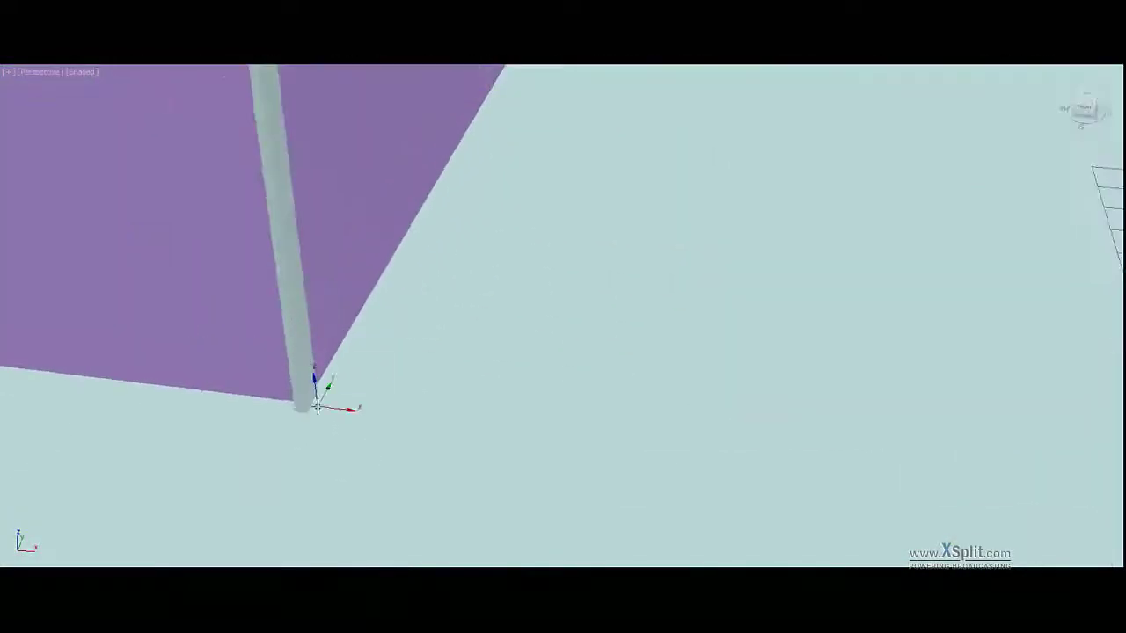
{"action": "scroll", "coordinate": [440, 351], "scroll_direction": "down", "scroll_amount": 6}
{"action": "scroll", "coordinate": [653, 389], "scroll_direction": "up", "scroll_amount": 8}
{"action": "mouse_move", "coordinate": [704, 264]}
{"action": "middle_mouse_down", "text": "alt"}
{"action": "mouse_move", "coordinate": [741, 229]}
{"action": "mouse_move", "coordinate": [679, 210]}
{"action": "mouse_move", "coordinate": [668, 343]}
{"action": "mouse_move", "coordinate": [616, 351]}
{"action": "mouse_move", "coordinate": [249, 335]}
{"action": "middle_mouse_up", "text": "alt"}
{"action": "scroll", "coordinate": [669, 343], "scroll_direction": "up", "scroll_amount": 4}
{"action": "scroll", "coordinate": [562, 352], "scroll_direction": "down", "scroll_amount": 5}
{"action": "scroll", "coordinate": [250, 335], "scroll_direction": "up", "scroll_amount": 3}
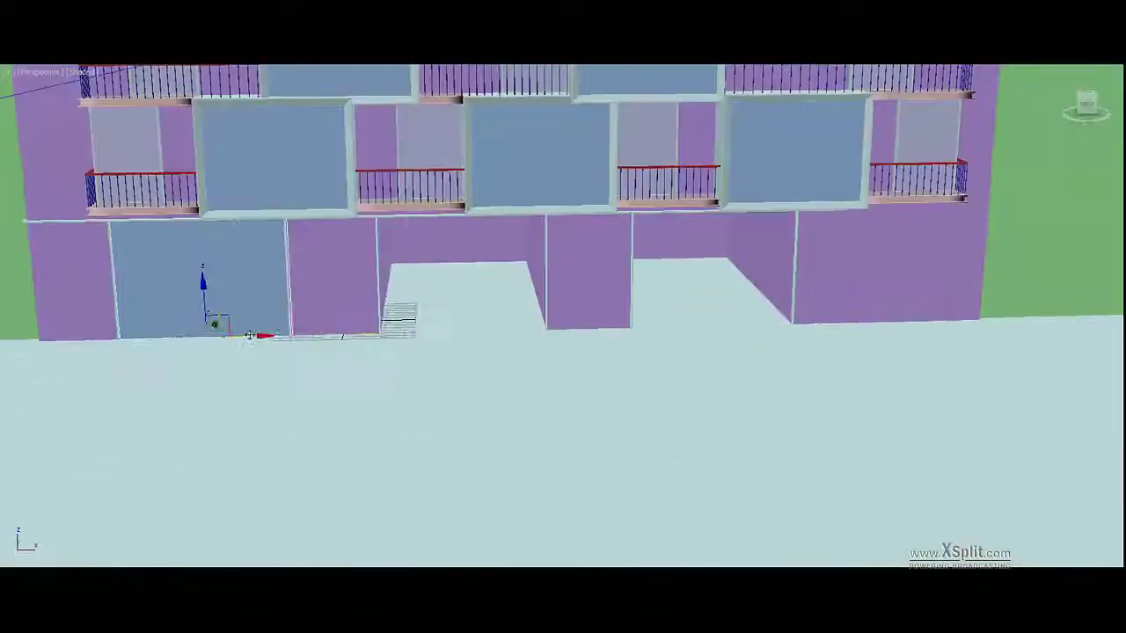
{"action": "scroll", "coordinate": [767, 311], "scroll_direction": "down", "scroll_amount": 3}
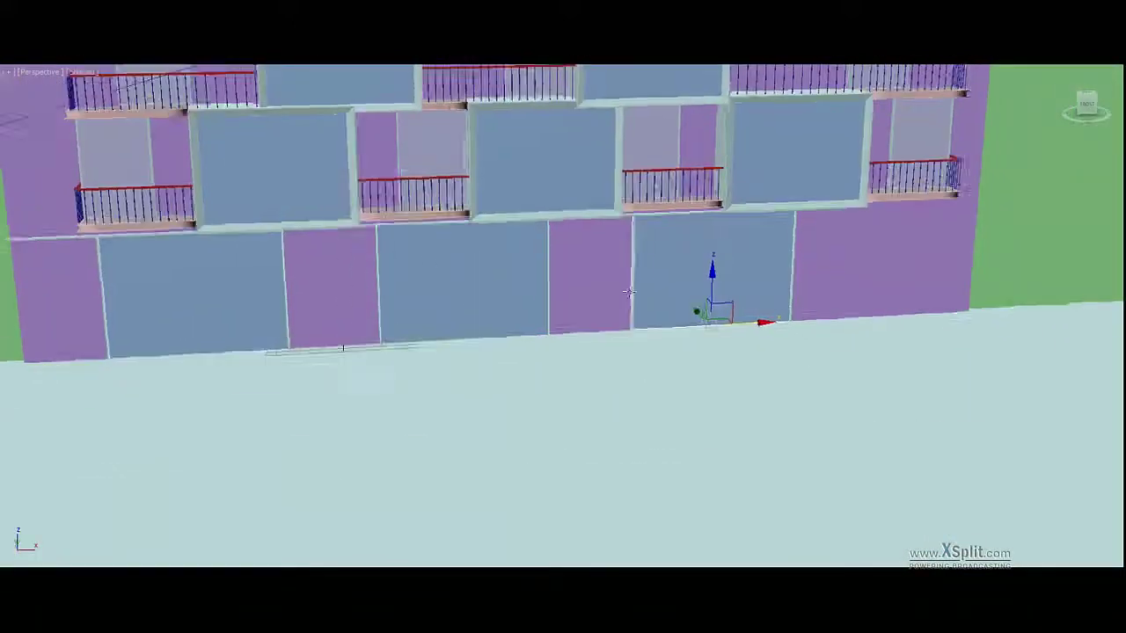
{"action": "scroll", "coordinate": [768, 311], "scroll_direction": "down", "scroll_amount": 4}
{"action": "scroll", "coordinate": [615, 334], "scroll_direction": "up", "scroll_amount": 6}
Toggle wireframe and raise the selected ground-floor piece upward along Z
{"action": "key", "text": "F3"}
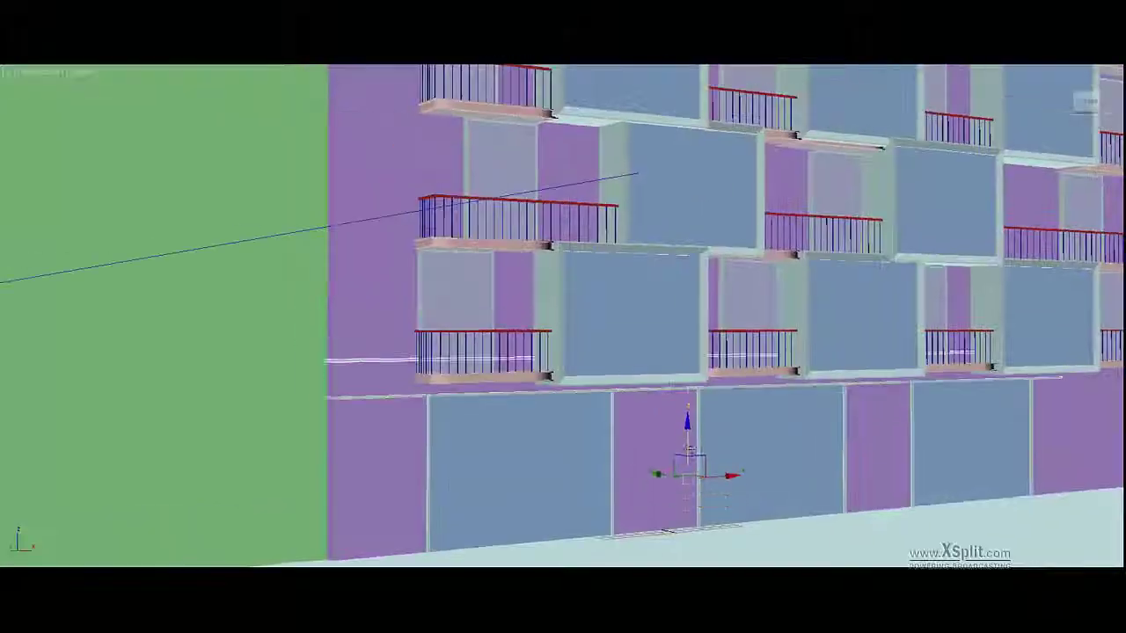
{"action": "left_click_drag", "start_coordinate": [689, 449], "coordinate": [719, 360]}
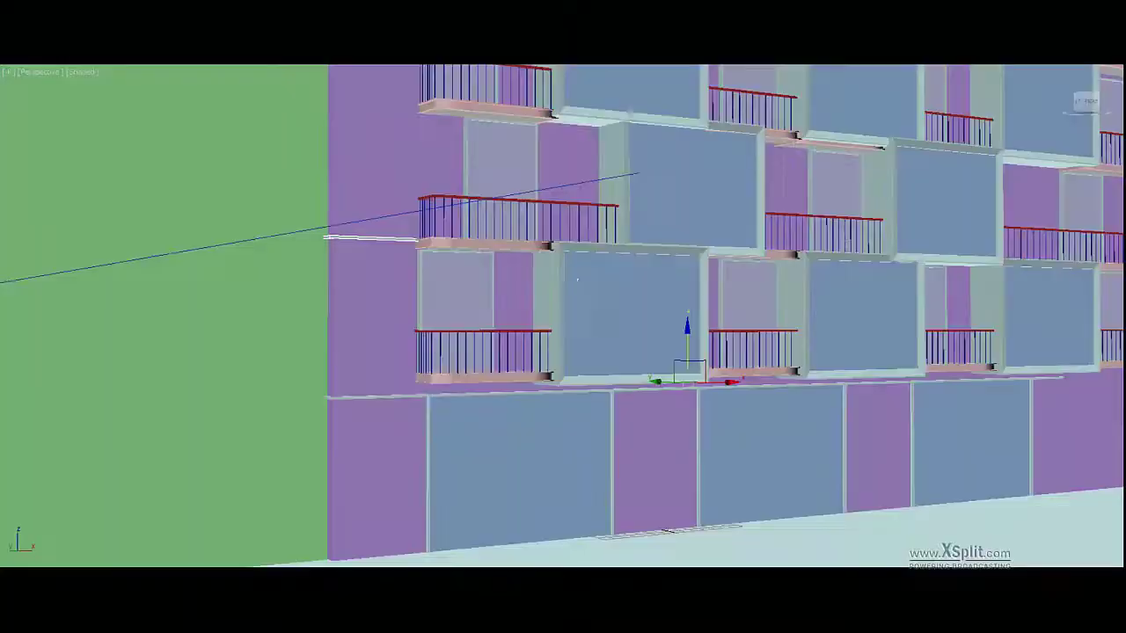
{"action": "scroll", "coordinate": [598, 420], "scroll_direction": "up", "scroll_amount": 5}
{"action": "scroll", "coordinate": [875, 488], "scroll_direction": "down", "scroll_amount": 6}
{"action": "scroll", "coordinate": [611, 328], "scroll_direction": "up", "scroll_amount": 3}
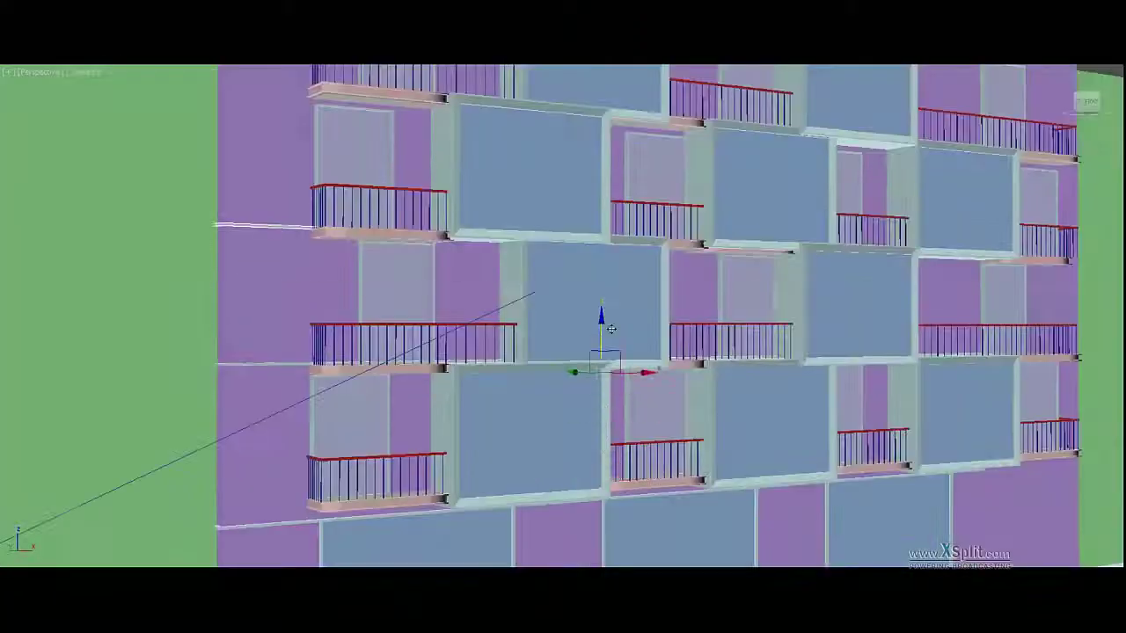